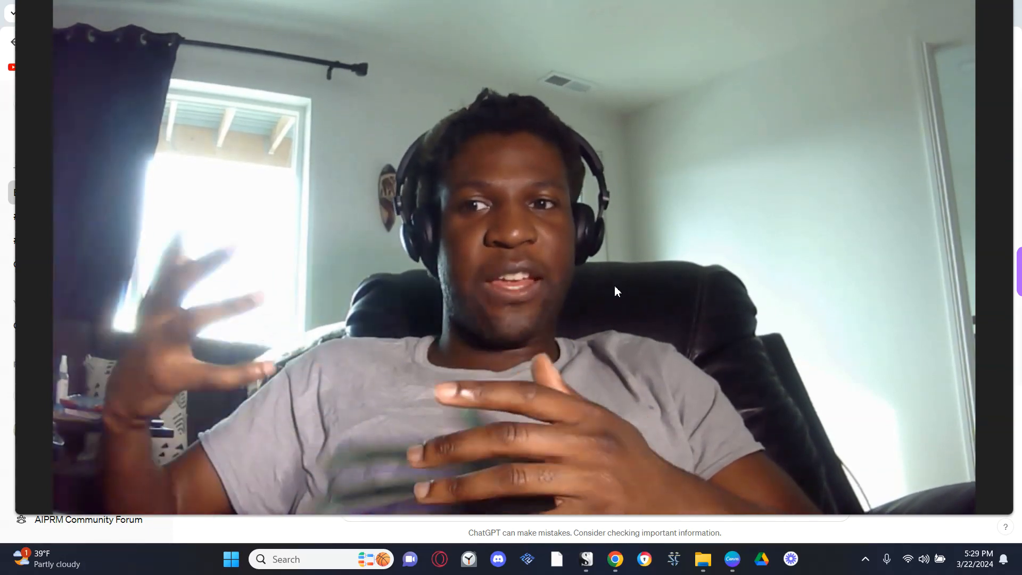
pyautogui.moveTo(516, 521)
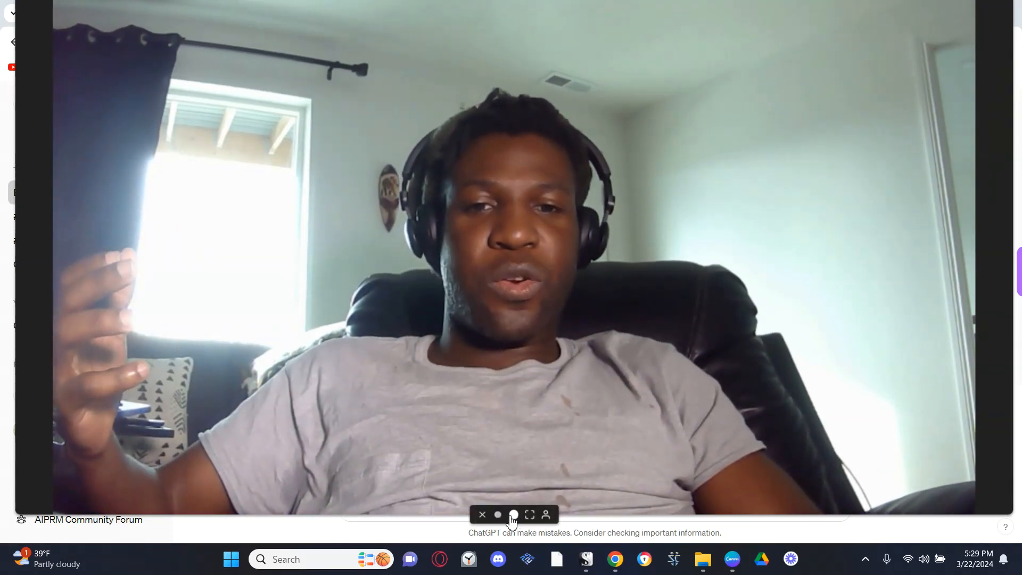
pyautogui.click(514, 515)
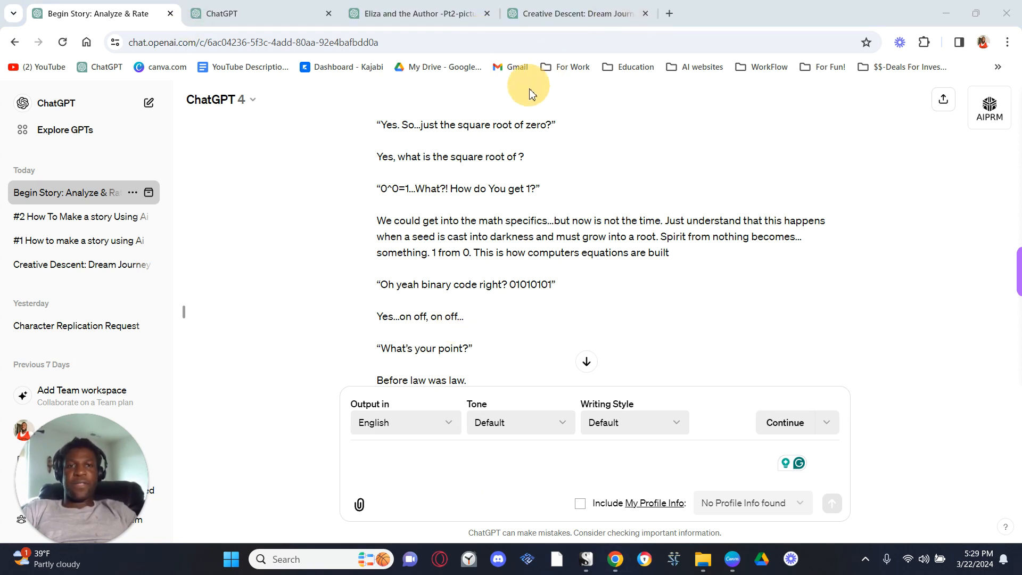
# - Review the story text in the ChatGPT chat and the analysis rating its theme, character, setting, originality and dialogue
pyautogui.scroll(-3, 515, 290)
pyautogui.scroll(1, 516, 291)
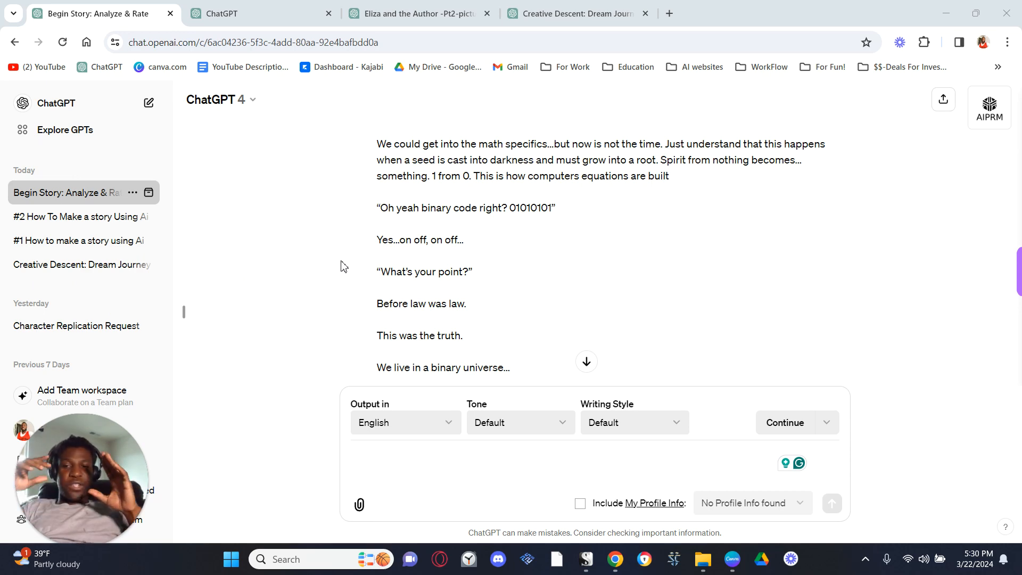
pyautogui.scroll(3, 608, 160)
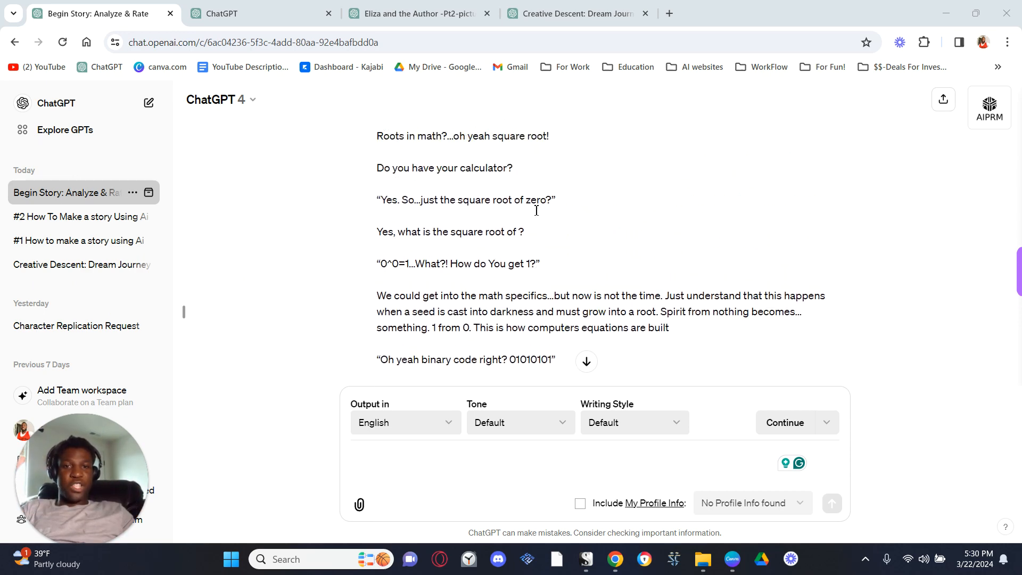
pyautogui.scroll(-2, 535, 211)
pyautogui.scroll(3, 536, 211)
pyautogui.scroll(-15, 536, 211)
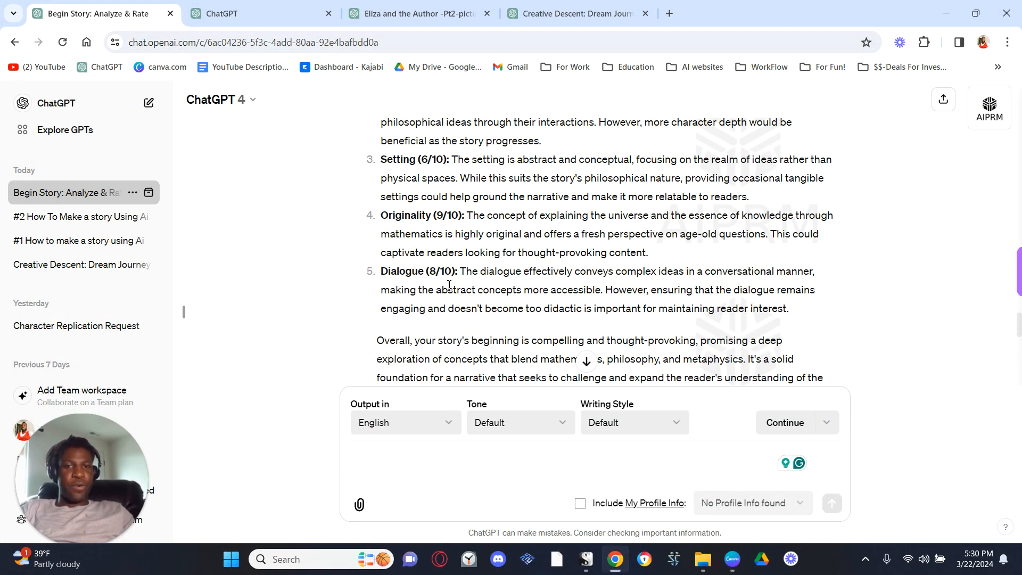
pyautogui.scroll(3, 449, 282)
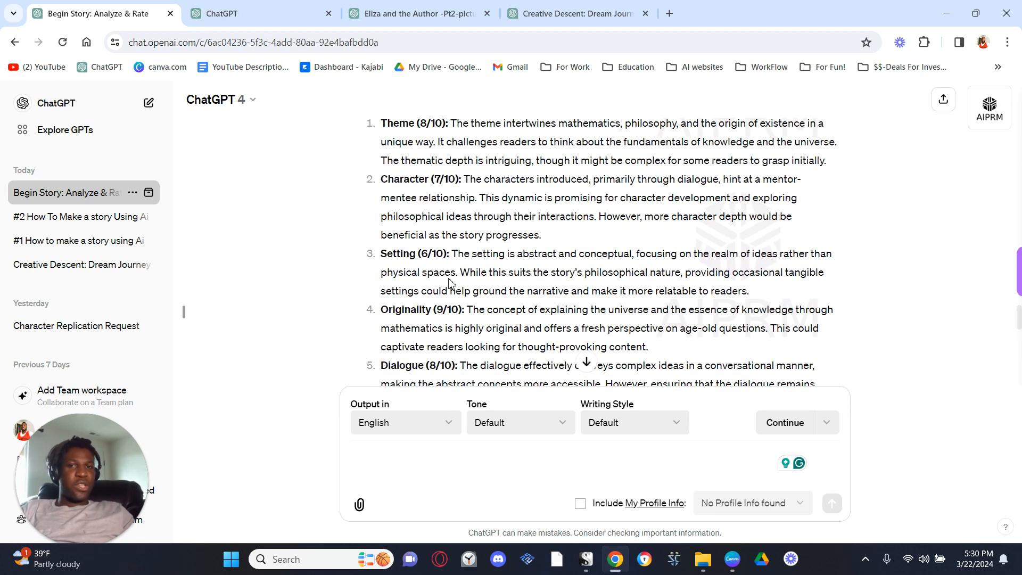
pyautogui.scroll(-1, 449, 283)
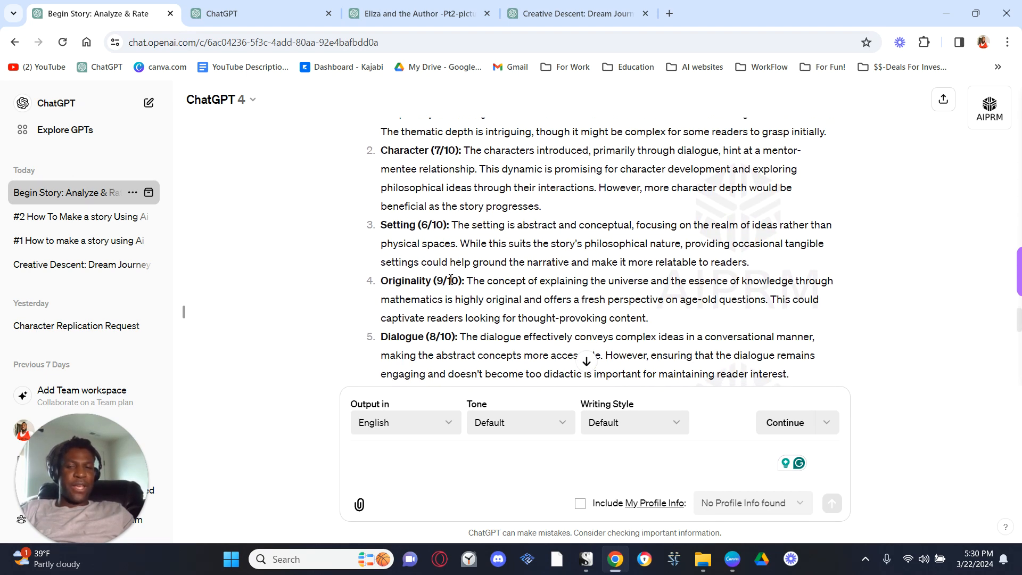
pyautogui.scroll(3, 450, 281)
pyautogui.click(435, 262)
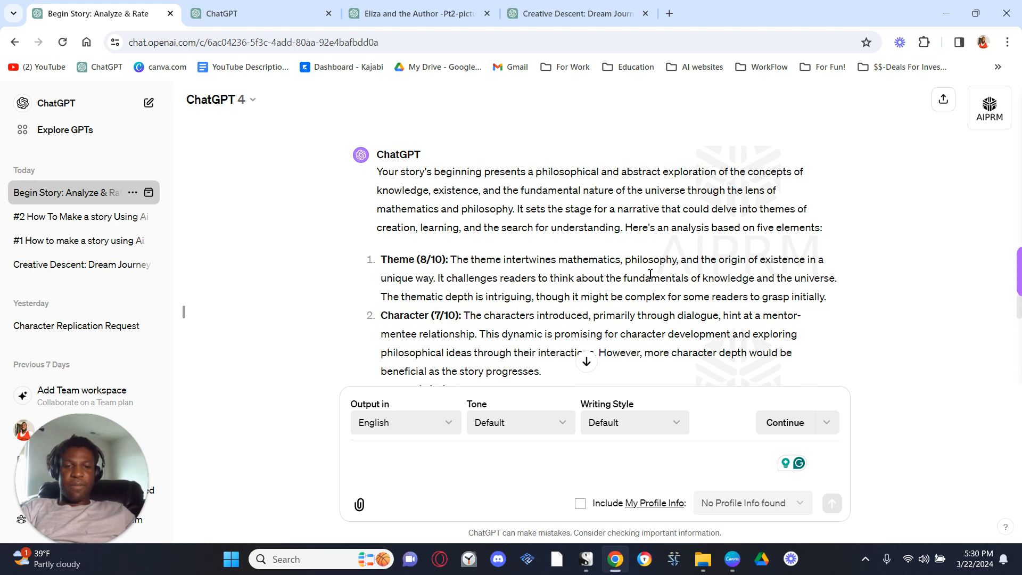
# - Switch to Canva and look over all page thumbnails of the Eliza And The Author-Origins design
pyautogui.click(730, 558)
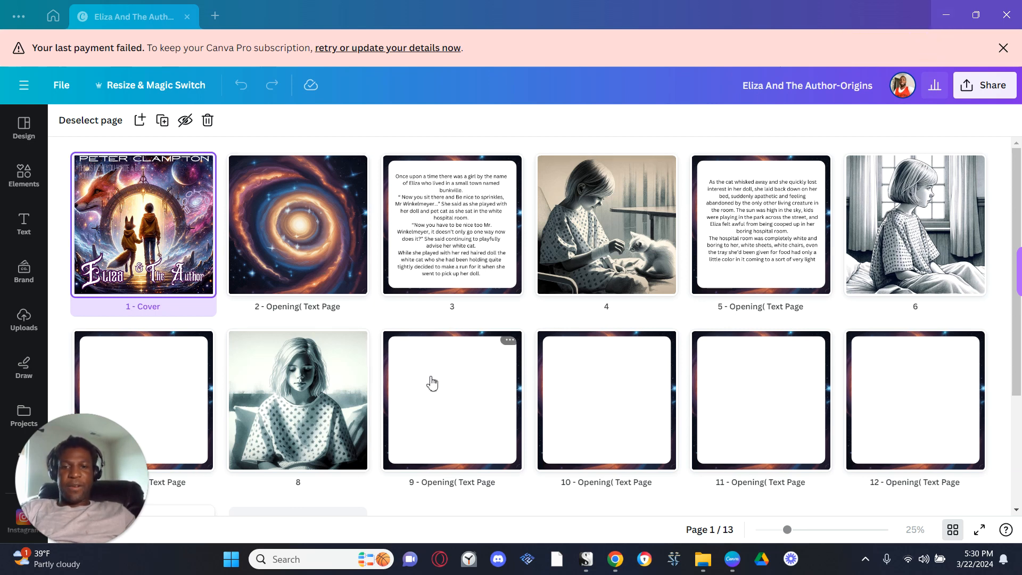
pyautogui.scroll(-3, 432, 384)
pyautogui.scroll(3, 431, 383)
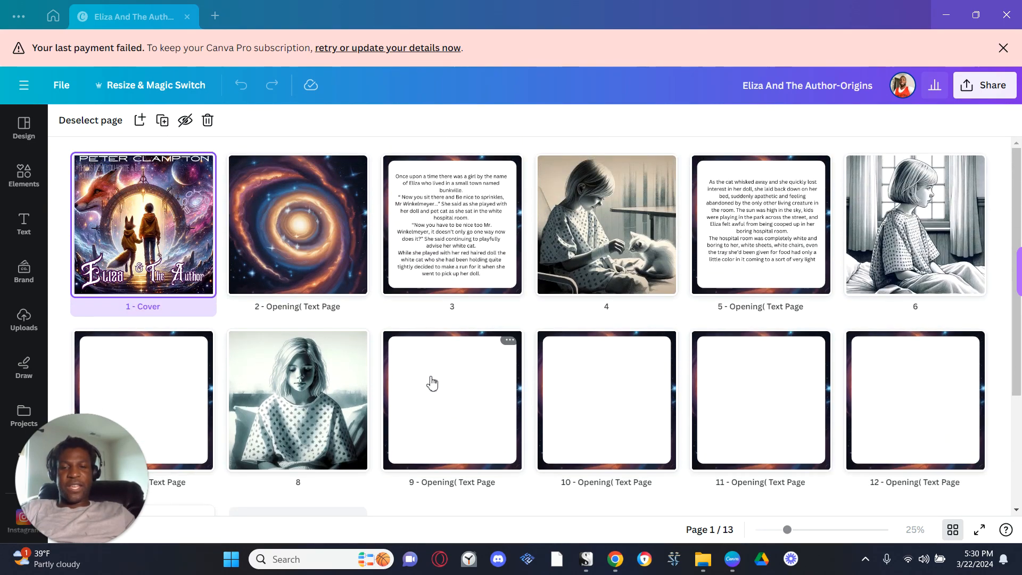
pyautogui.scroll(-3, 431, 383)
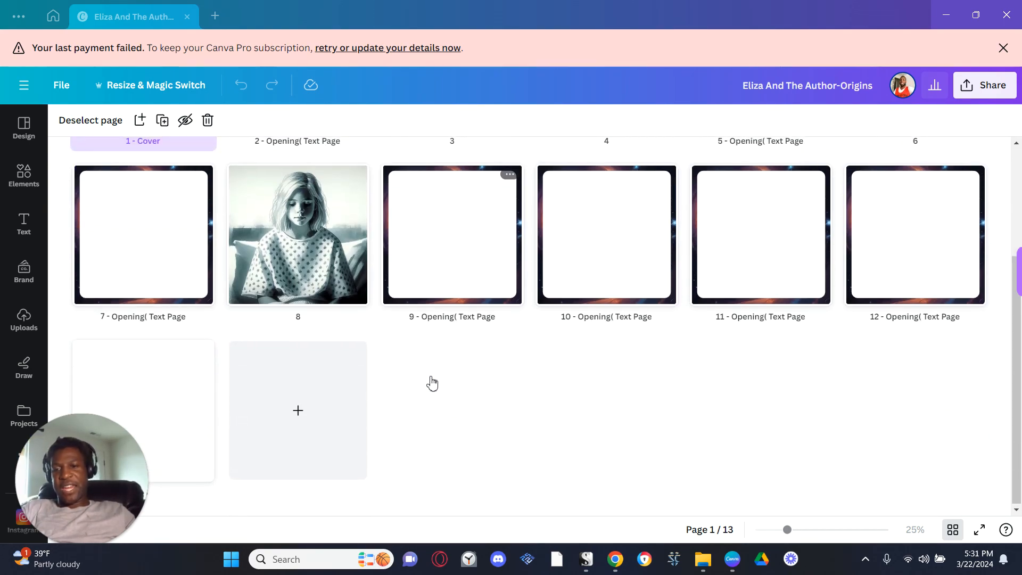
pyautogui.scroll(3, 431, 384)
# - Preview the cover and page 2 in full screen, then open page 2 in the editor
pyautogui.click(195, 276)
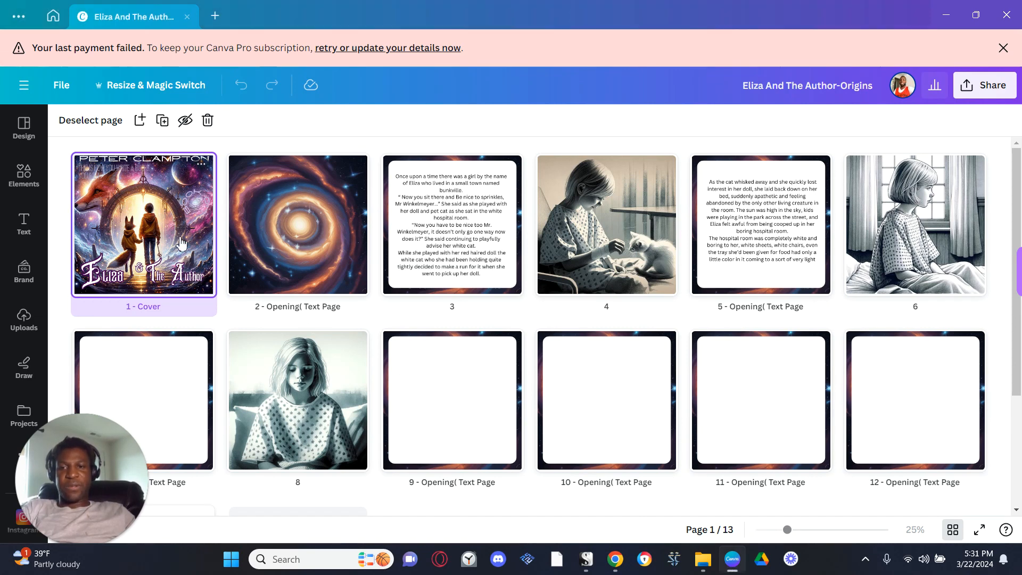
pyautogui.click(978, 528)
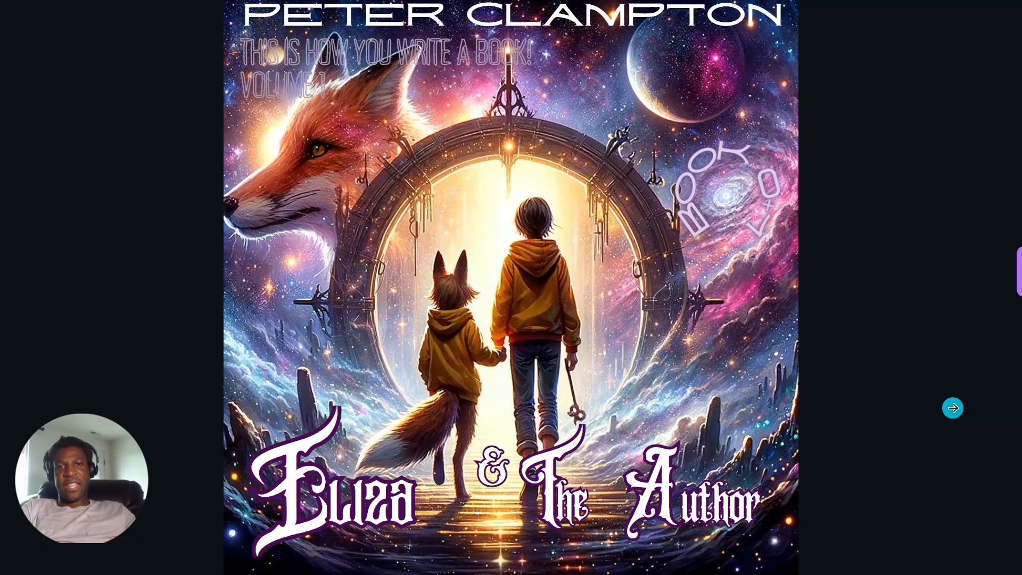
pyautogui.click(768, 221)
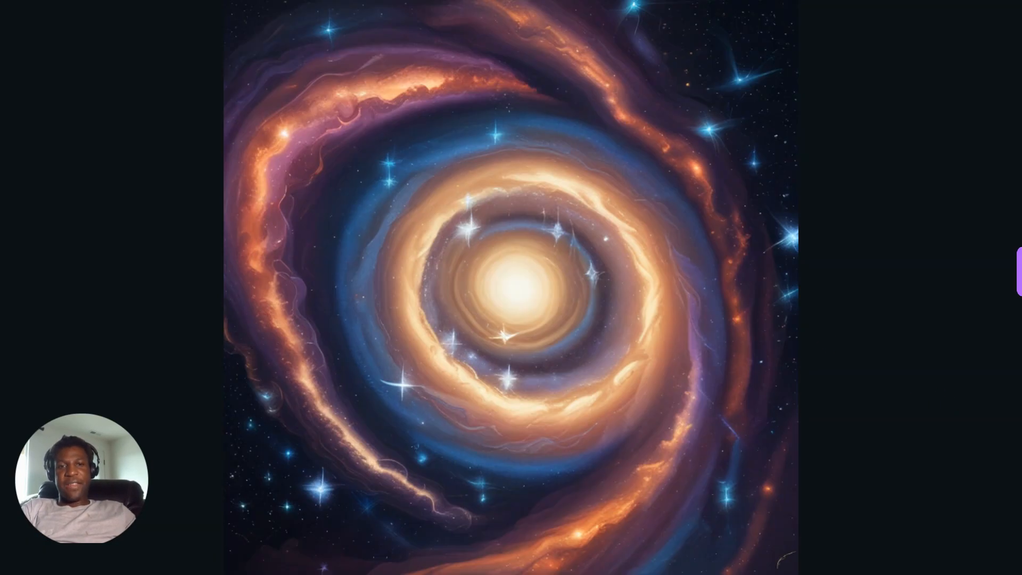
pyautogui.press('Escape')
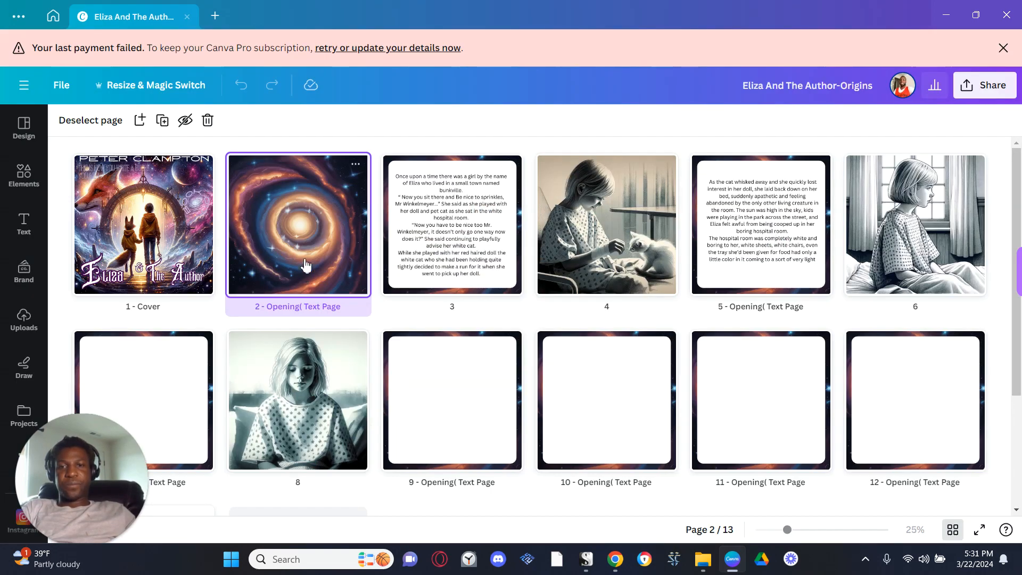
pyautogui.doubleClick(306, 262)
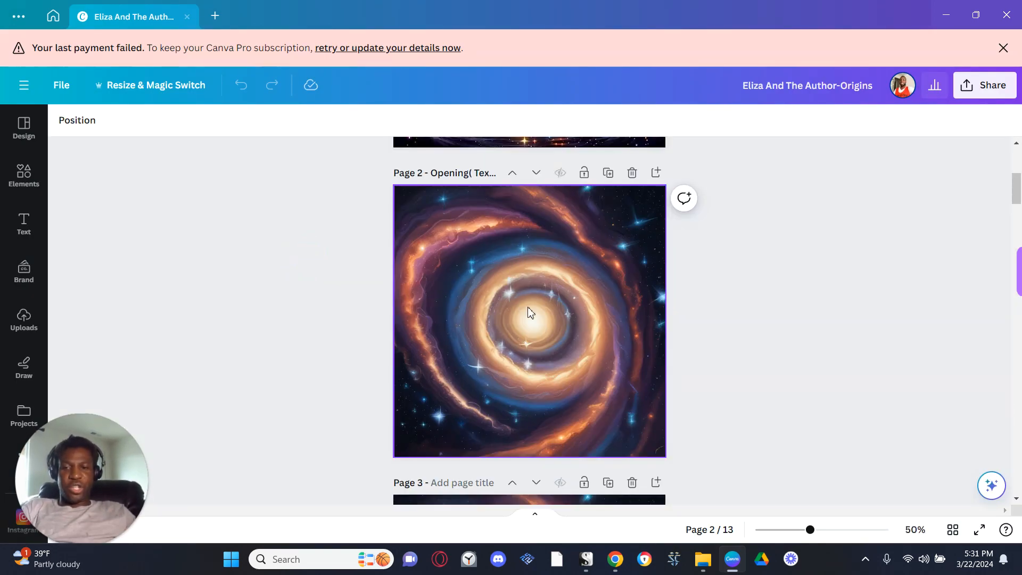
# - Switch to the ChatGPT chat and reread the submitted story from its opening to the zero-turns-into-one passage
pyautogui.hotkey('alt', 'Tab')
pyautogui.scroll(20, 481, 260)
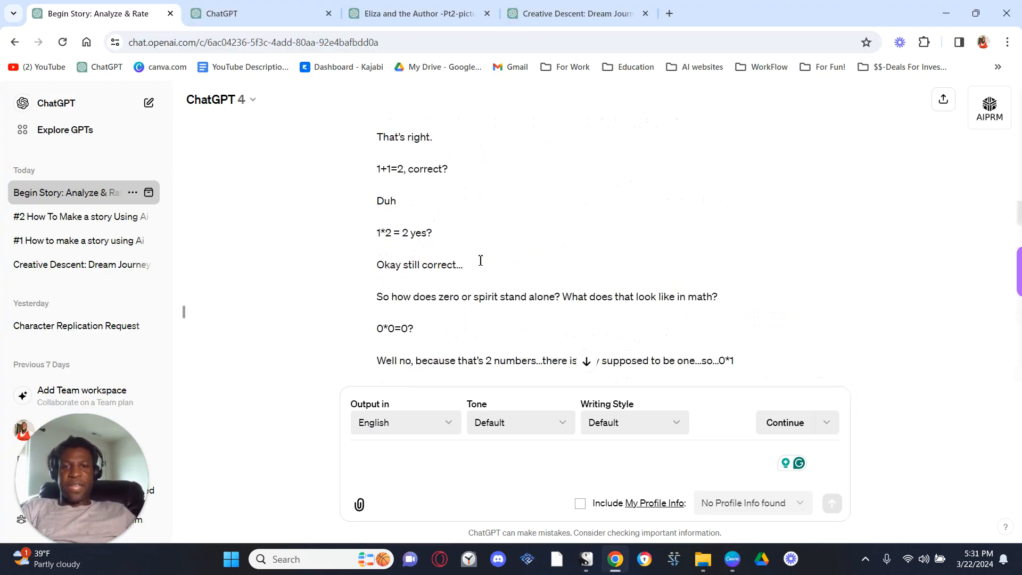
pyautogui.scroll(-1, 480, 259)
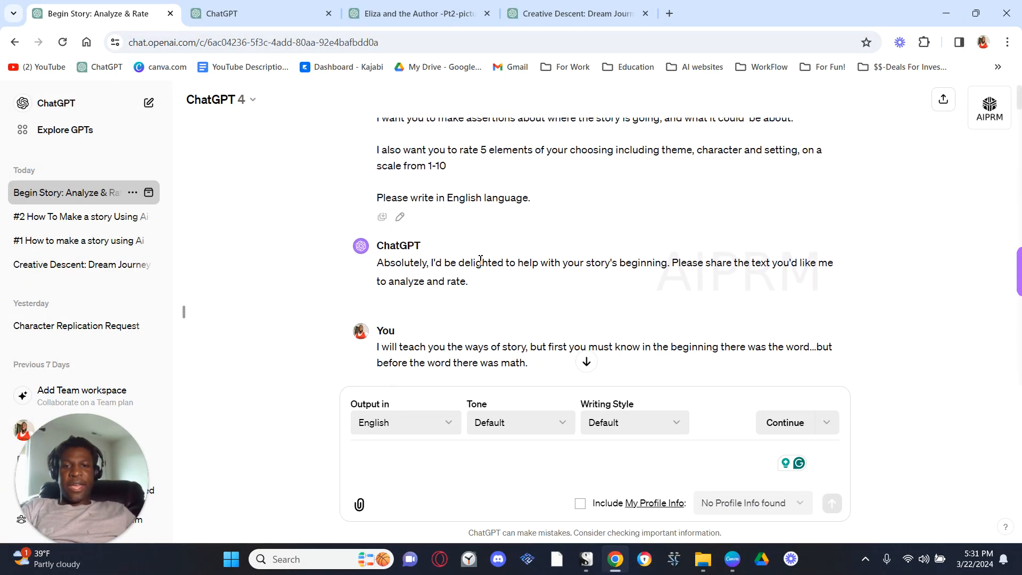
pyautogui.scroll(2, 480, 259)
pyautogui.scroll(-4, 479, 263)
pyautogui.scroll(-5, 479, 263)
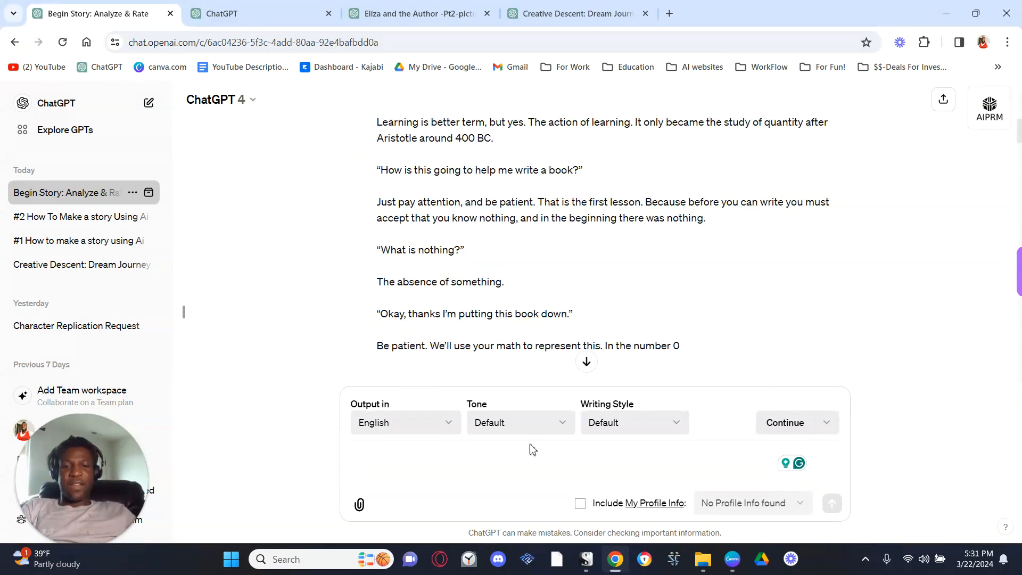
pyautogui.scroll(-6, 542, 350)
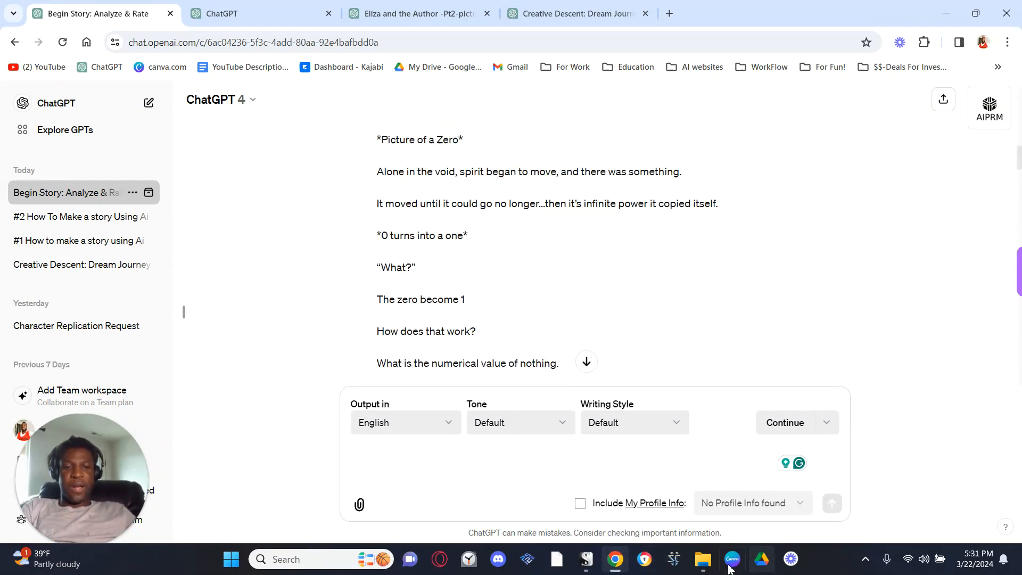
# - Check the beginning of the Origins of truth within Math chapter in Scrivener, then return to the story text in ChatGPT
pyautogui.click(586, 565)
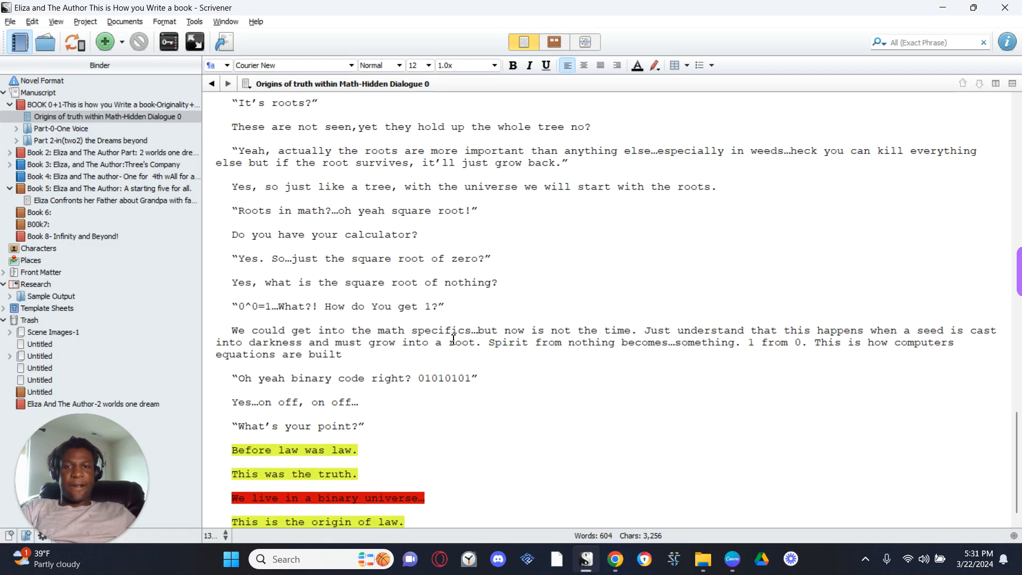
pyautogui.scroll(20, 453, 339)
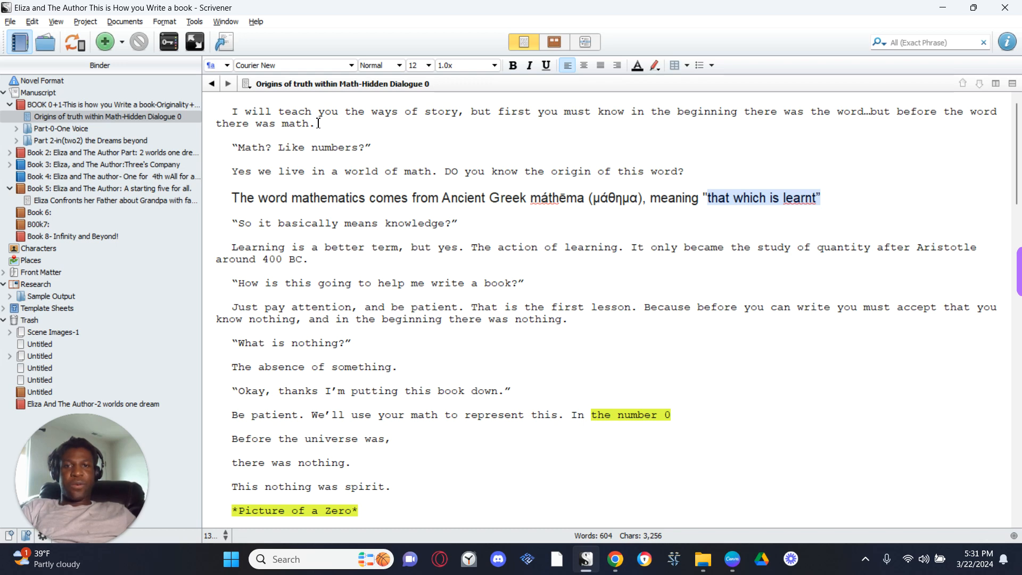
pyautogui.hotkey('alt', 'Tab')
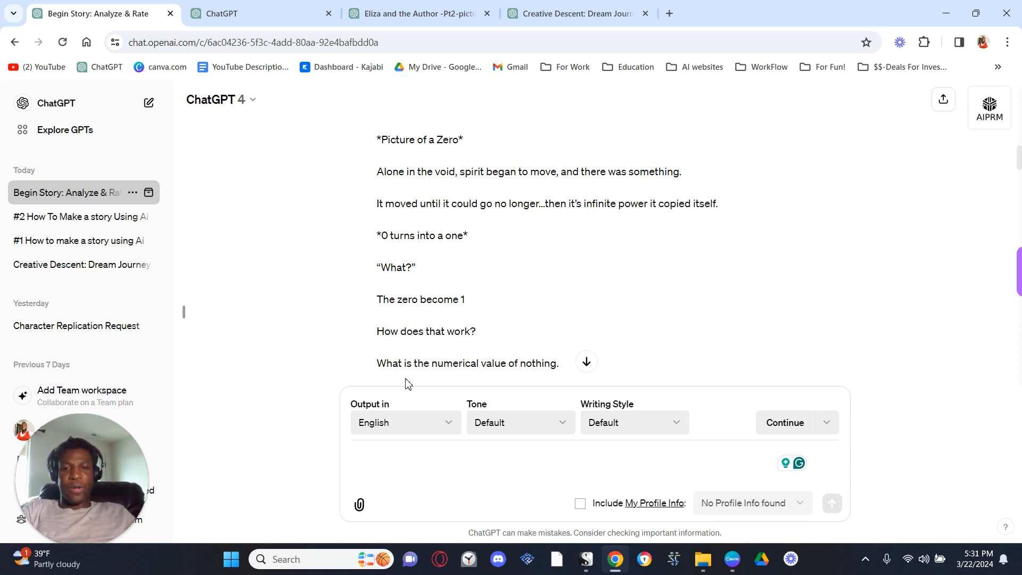
pyautogui.scroll(3, 533, 290)
pyautogui.scroll(-6, 534, 290)
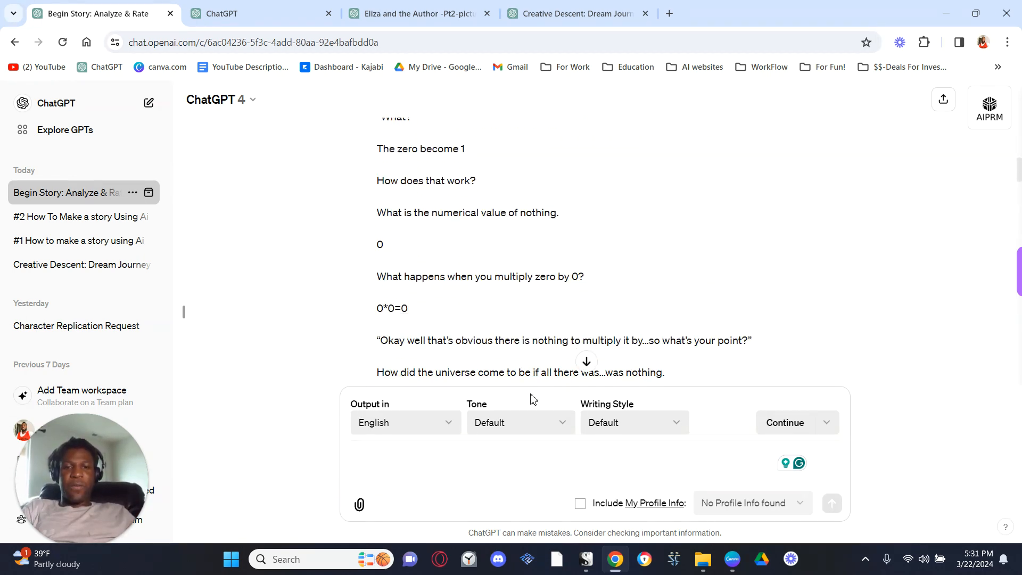
# - Switch to Canva and add a blank page directly after page 2, the galaxy image
pyautogui.click(733, 559)
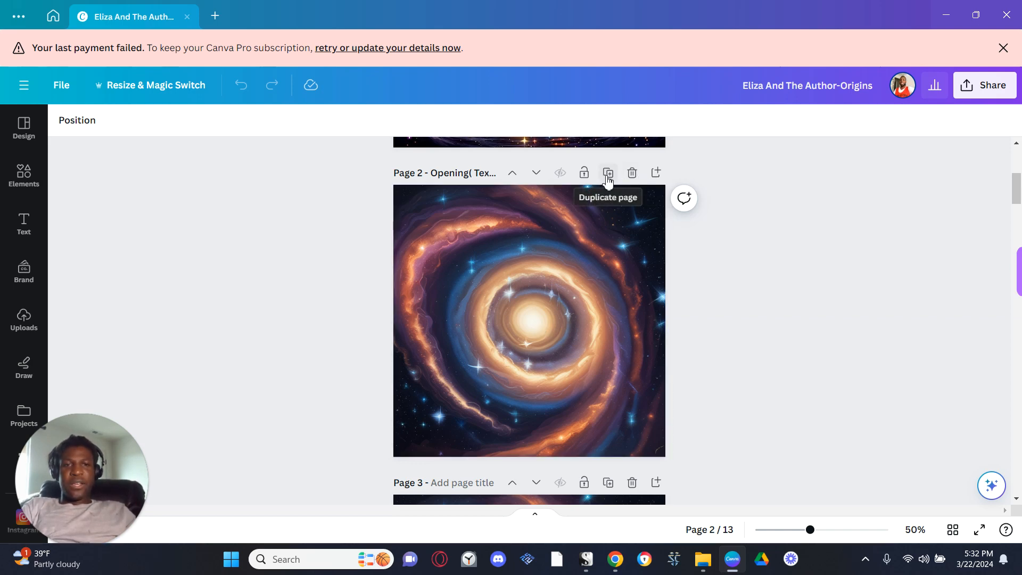
pyautogui.click(656, 173)
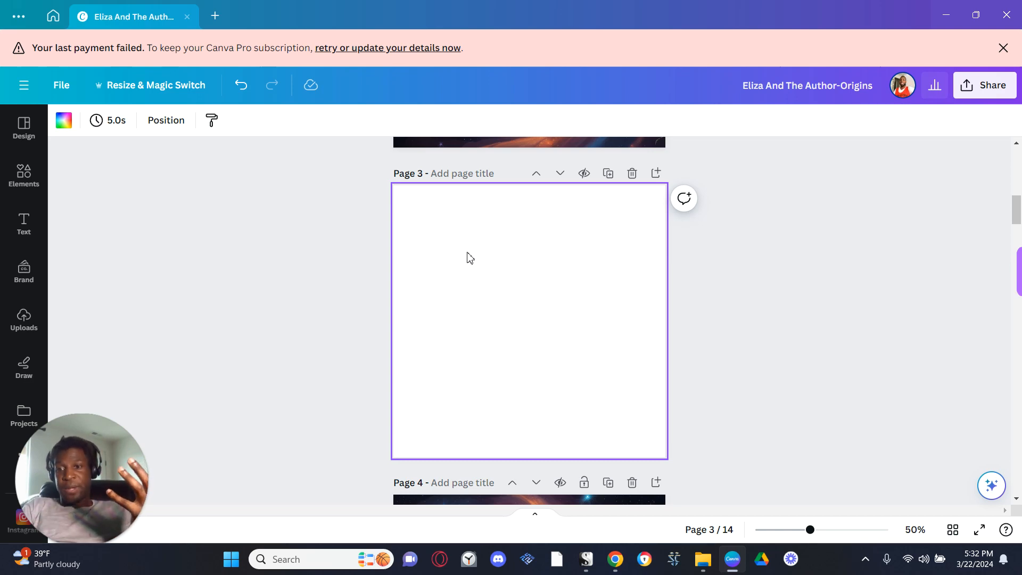
pyautogui.hotkey('alt', 'Tab')
pyautogui.hotkey('alt', 'Tab')
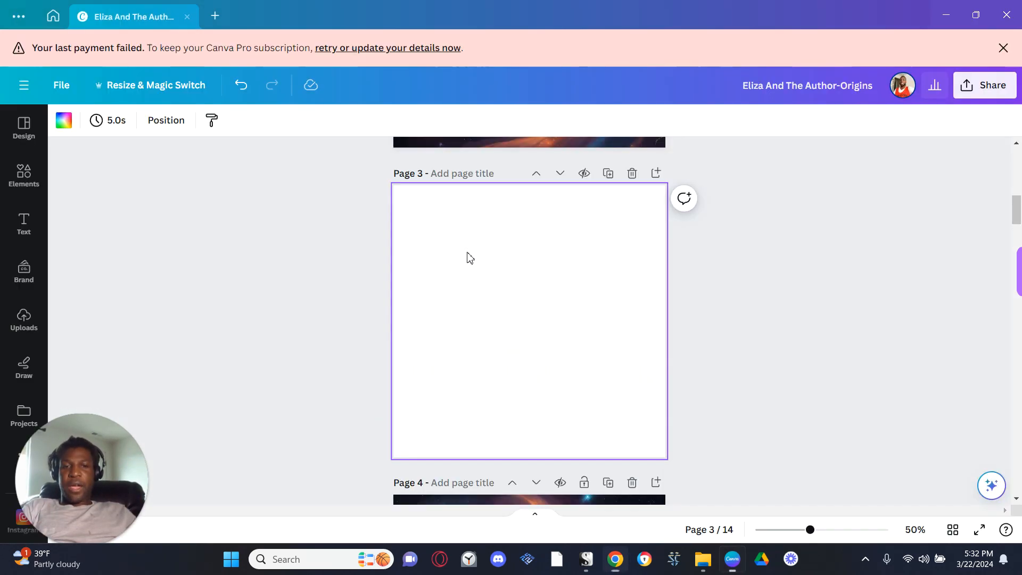
# - Look through the pages around the new blank page, then select blank page 3
pyautogui.scroll(-10, 467, 341)
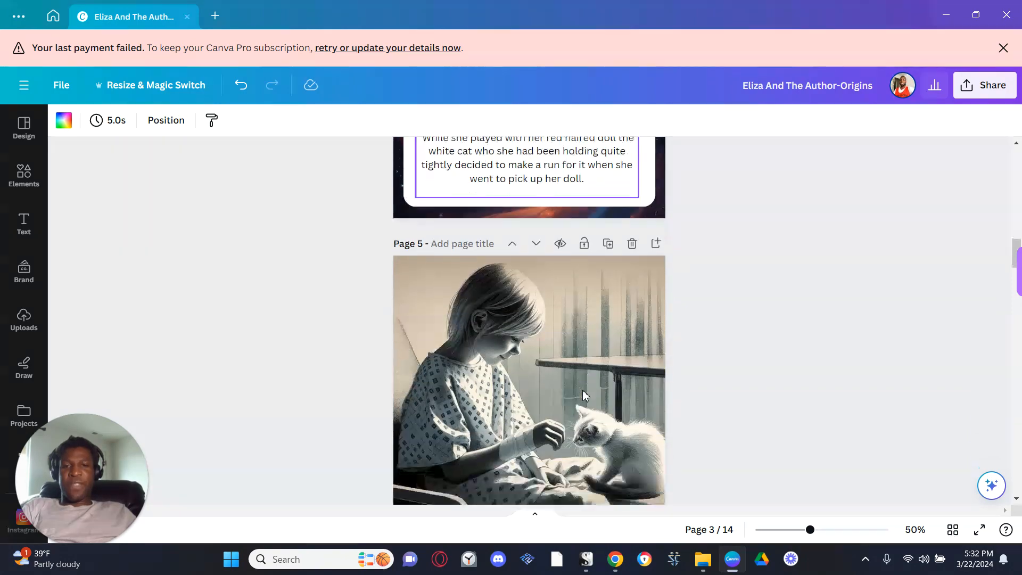
pyautogui.scroll(-5, 566, 393)
pyautogui.scroll(20, 567, 392)
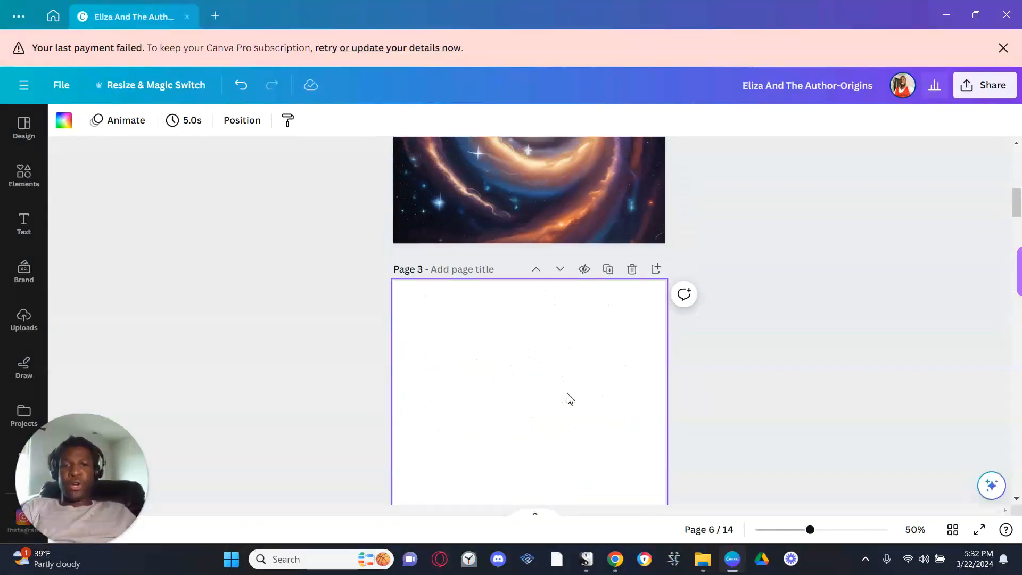
pyautogui.scroll(-3, 566, 392)
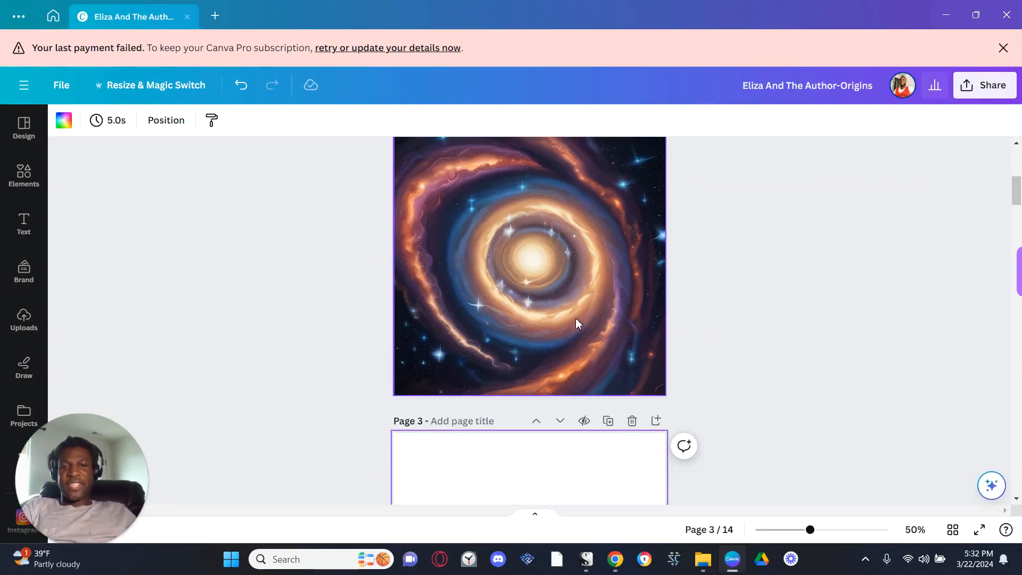
pyautogui.scroll(-4, 576, 319)
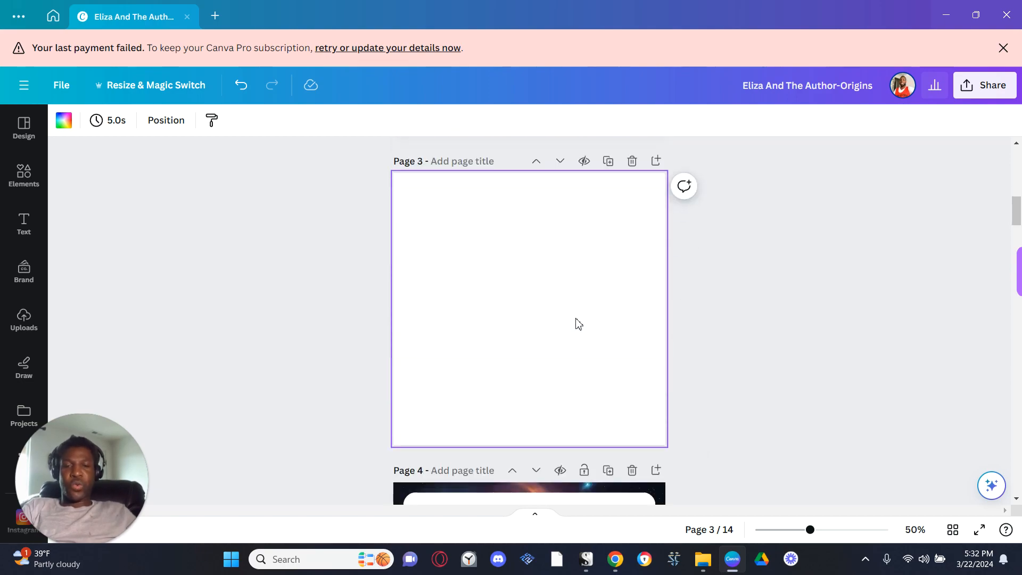
pyautogui.click(547, 314)
# - Reread the opening dialogue in the ChatGPT chat, then switch to Scrivener to view the same chapter's beginning
pyautogui.hotkey('alt', 'Tab')
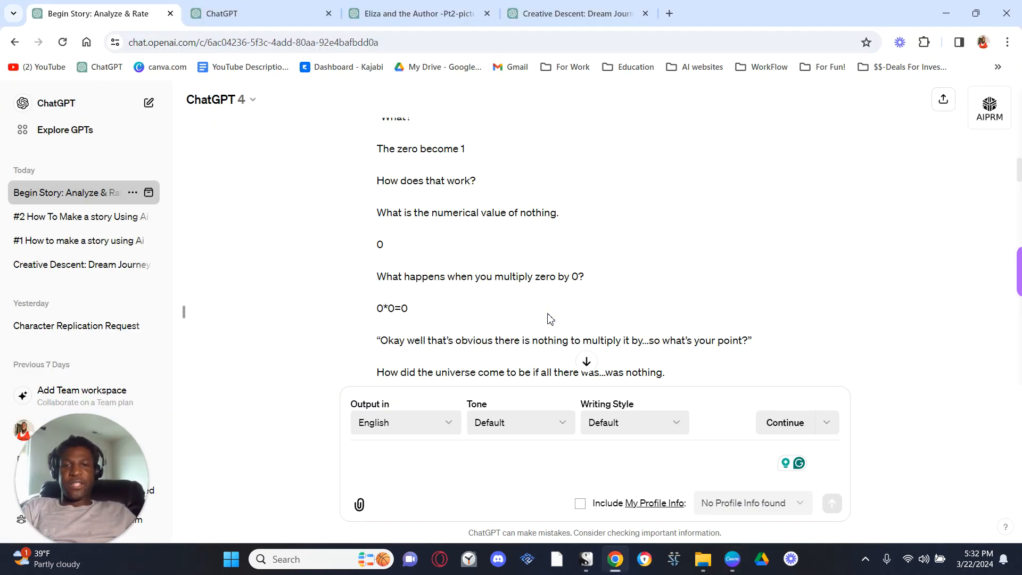
pyautogui.scroll(10, 518, 303)
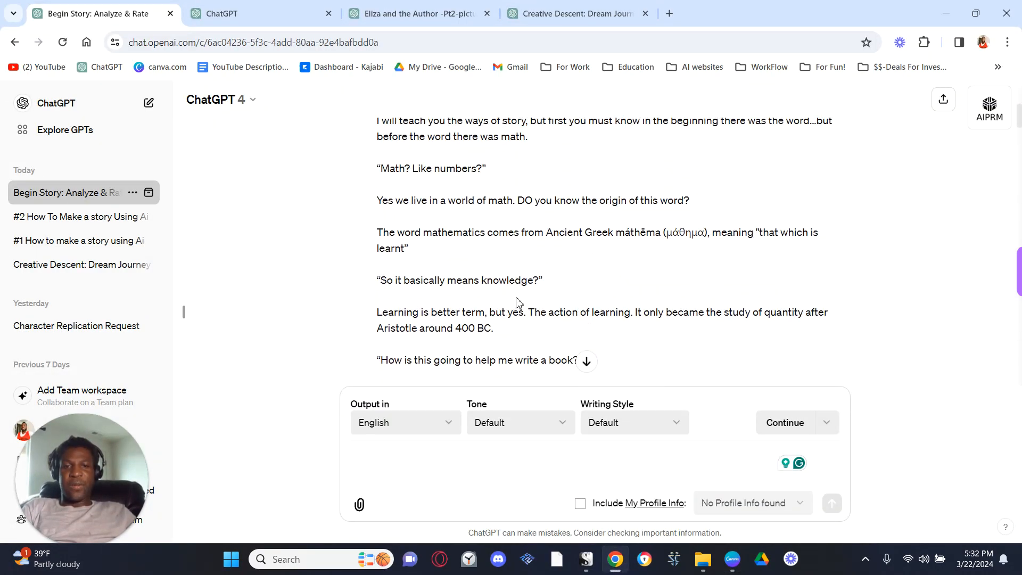
pyautogui.scroll(-3, 516, 302)
pyautogui.hotkey('alt', 'Tab')
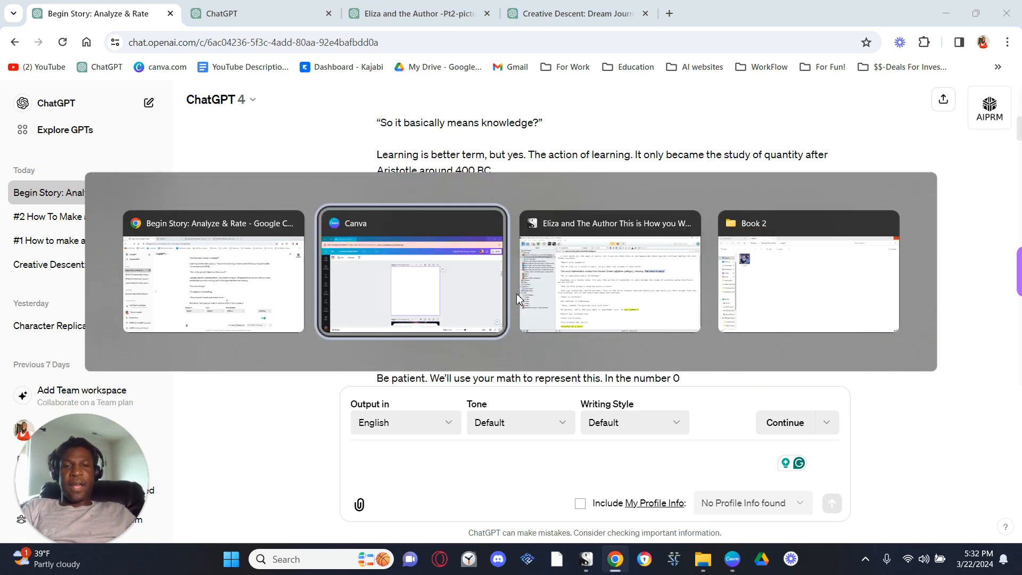
pyautogui.hotkey('alt', 'Tab', 'Tab')
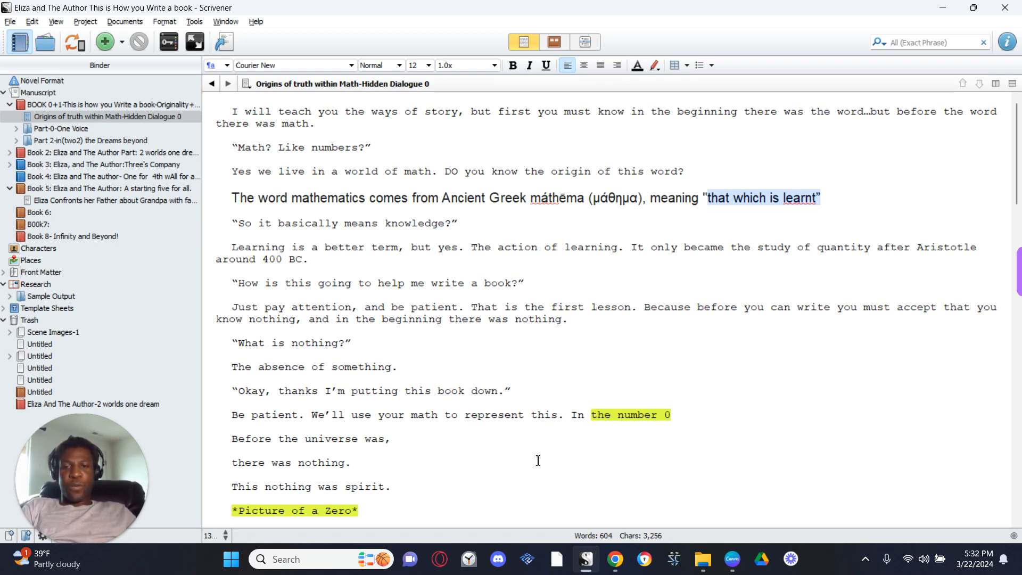
# - Copy the chapter's opening from "I will teach you the ways of story" through "This nothing was spirit." and switch to Canva
pyautogui.scroll(-3, 537, 460)
pyautogui.scroll(3, 383, 456)
pyautogui.moveTo(407, 479); pyautogui.dragTo(265, 92)
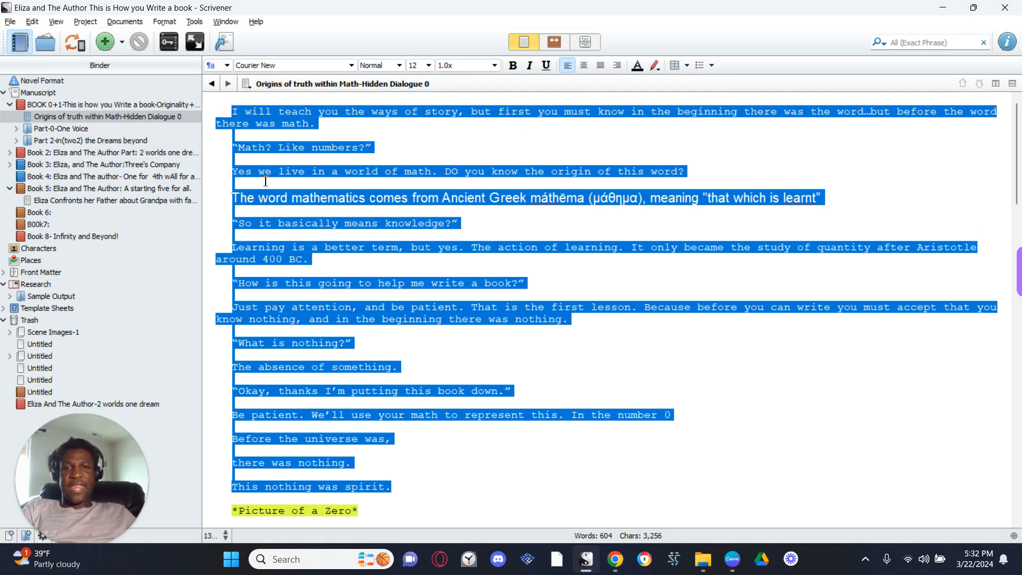
pyautogui.hotkey('alt', 'Tab')
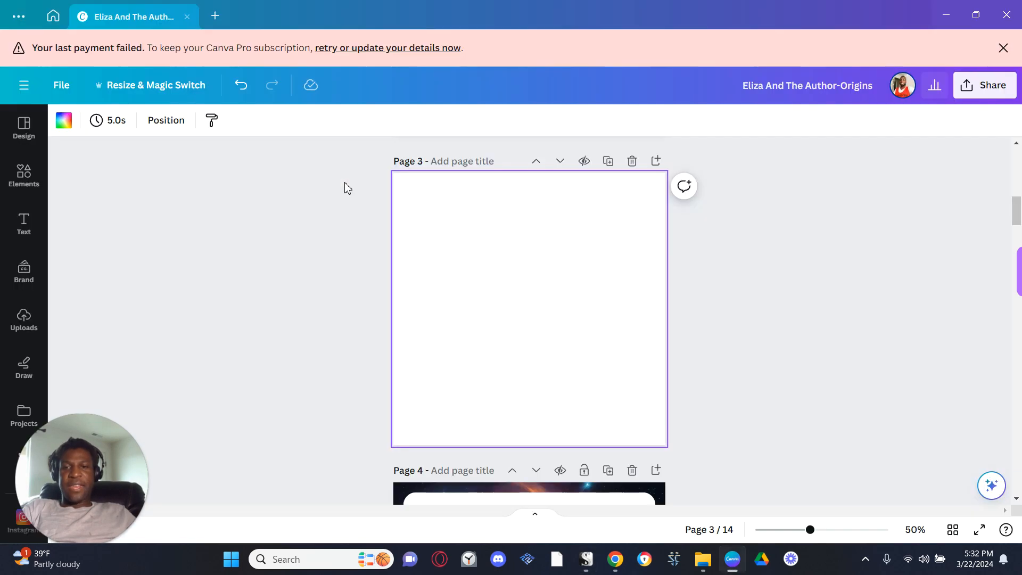
# - Add a text box to blank page 3 and paste the copied opening dialogue into it
pyautogui.click(471, 217)
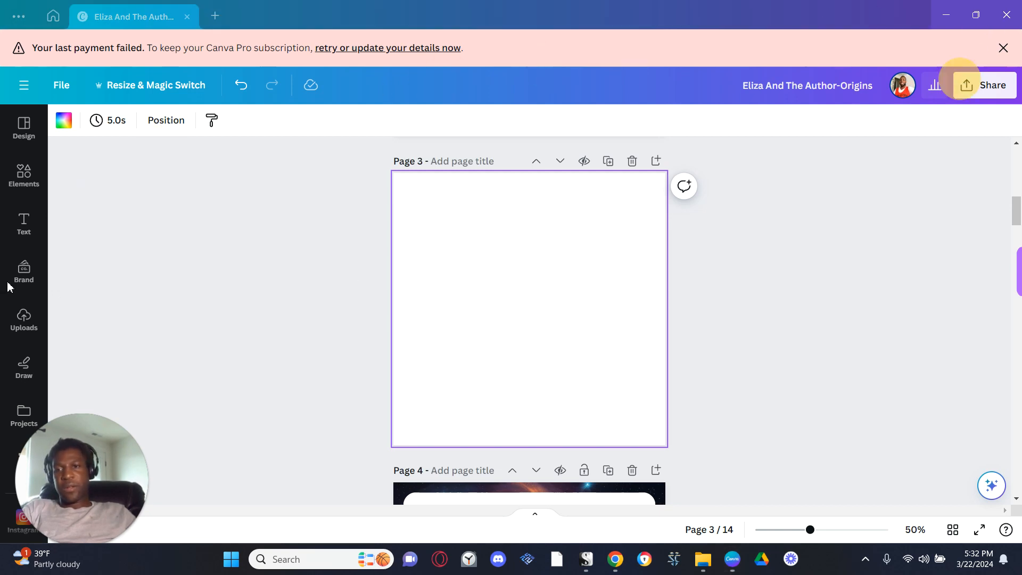
pyautogui.click(27, 227)
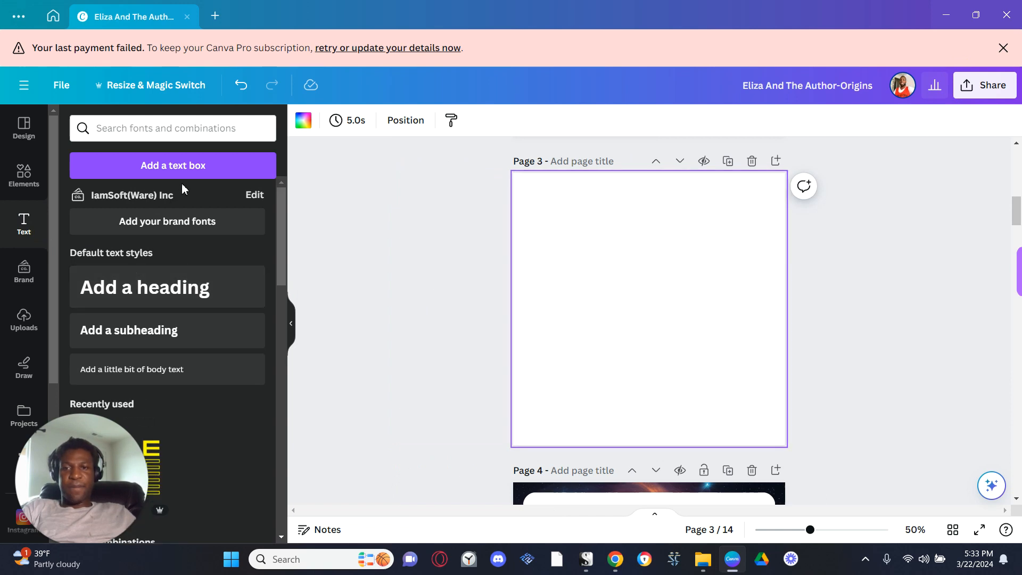
pyautogui.click(184, 166)
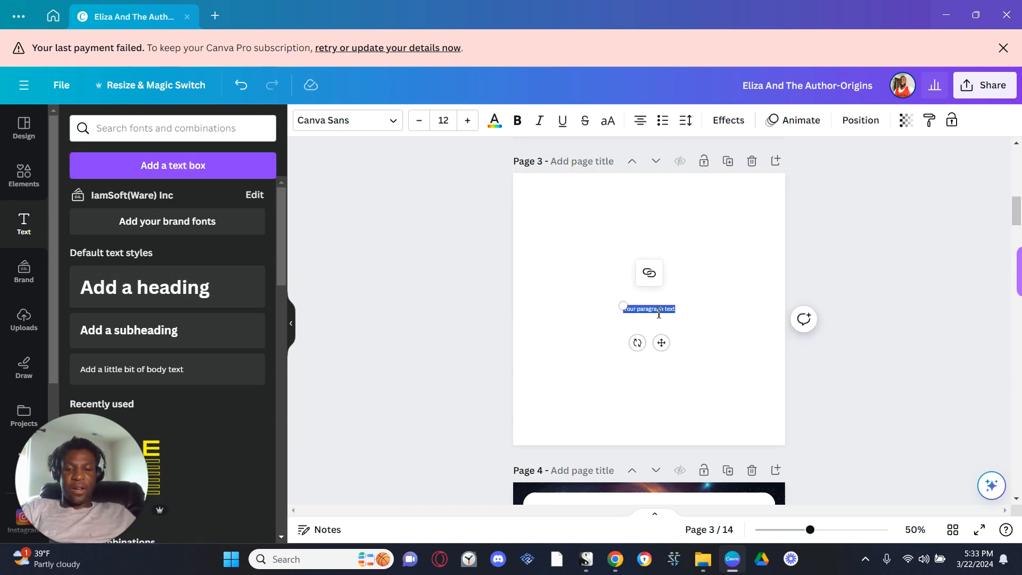
pyautogui.hotkey('ctrl', 'v')
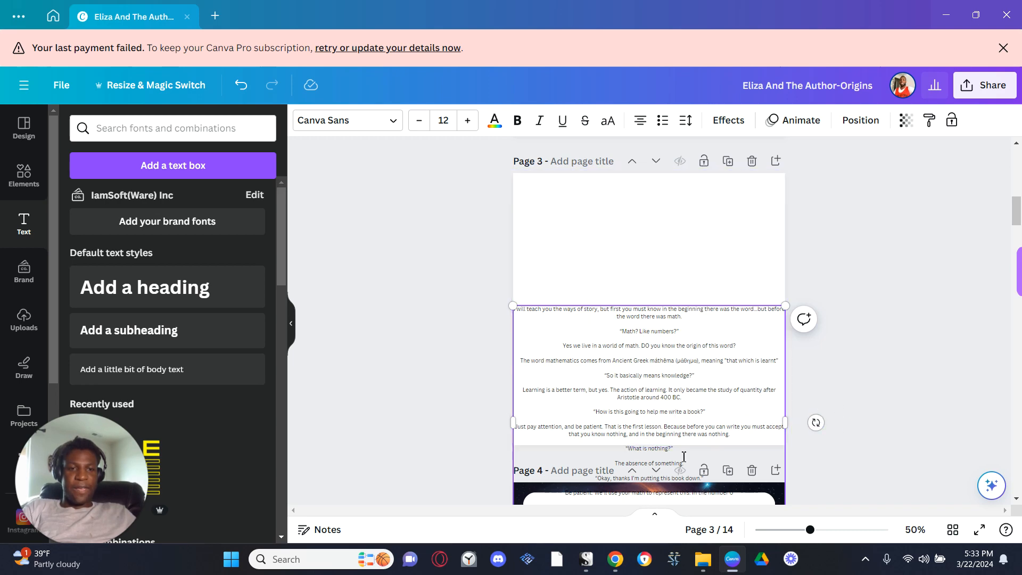
# - Move the pasted dialogue up so its text box starts at the top edge of page 3
pyautogui.click(414, 322)
pyautogui.click(646, 367)
pyautogui.moveTo(645, 367); pyautogui.dragTo(643, 240)
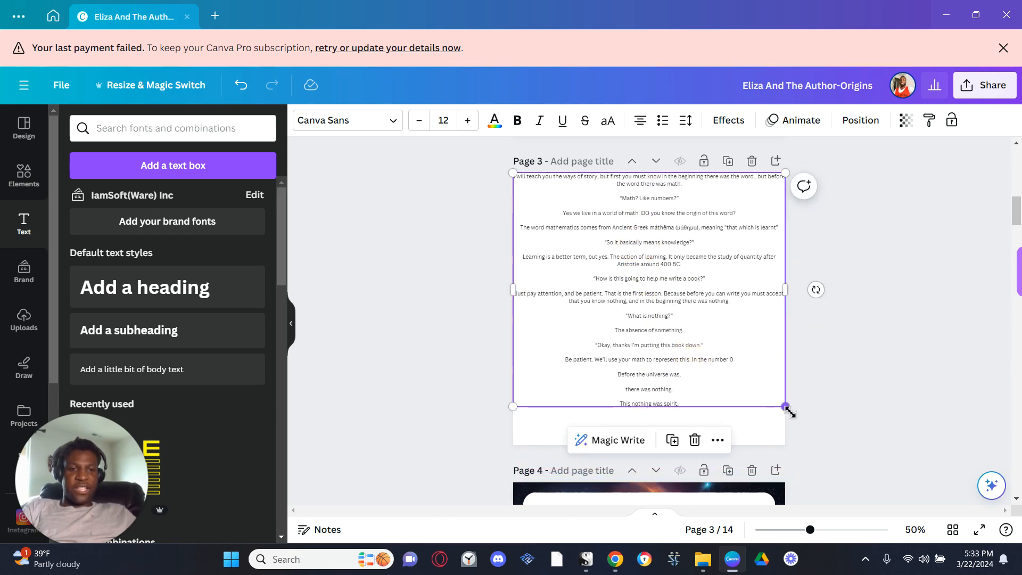
pyautogui.moveTo(786, 407)
pyautogui.mouseDown()
pyautogui.moveTo(737, 411)
pyautogui.moveTo(785, 414)
pyautogui.mouseUp()
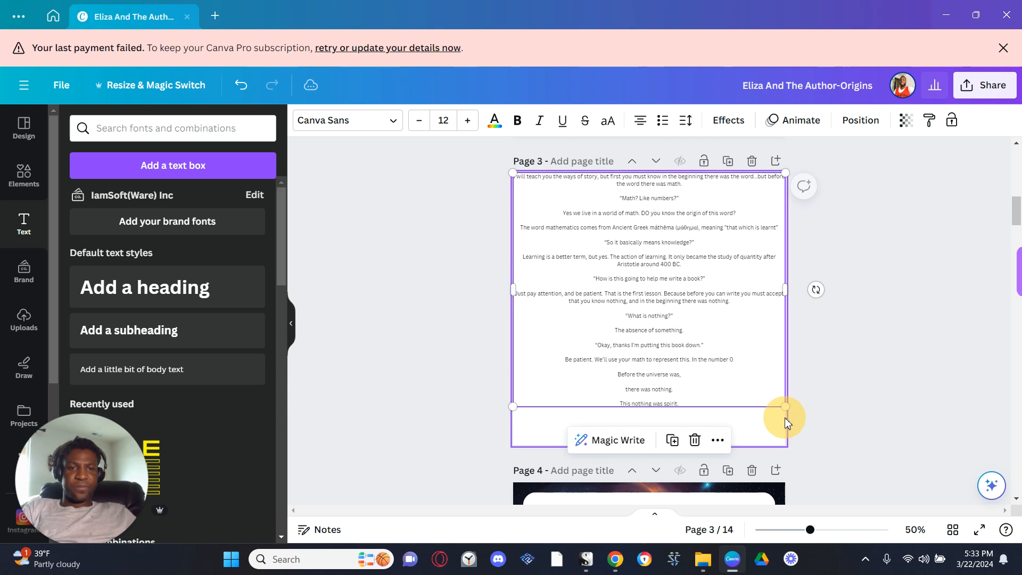
# - Change the colour of all the dialogue text on page 3 to white
pyautogui.click(685, 356)
pyautogui.hotkey('ctrl', 'a')
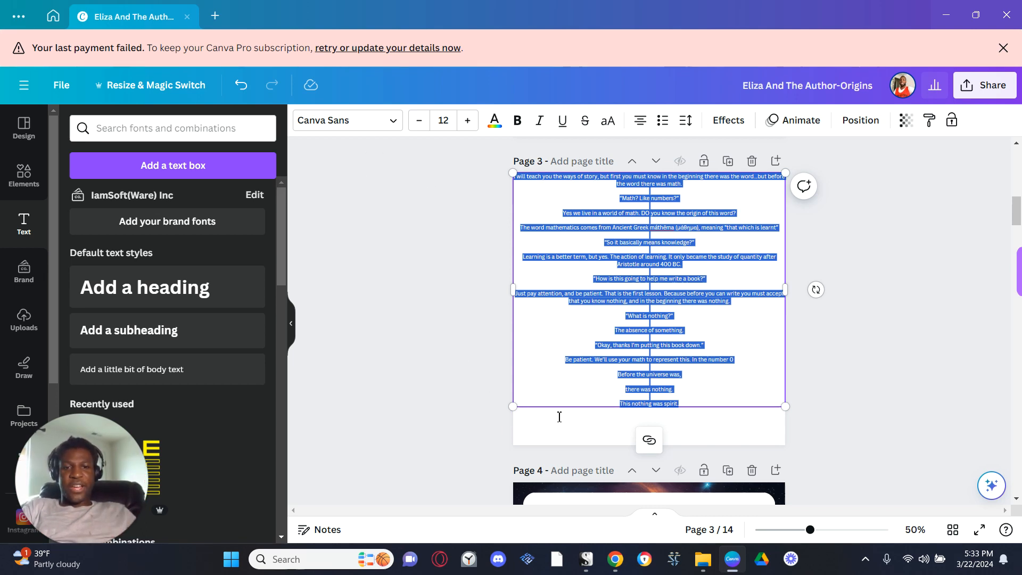
pyautogui.click(492, 121)
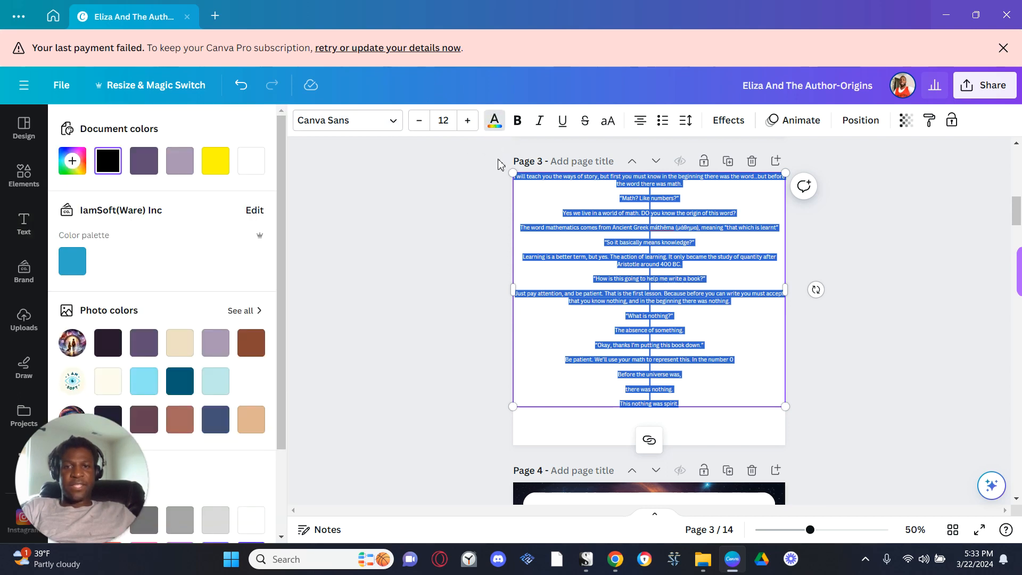
pyautogui.click(250, 161)
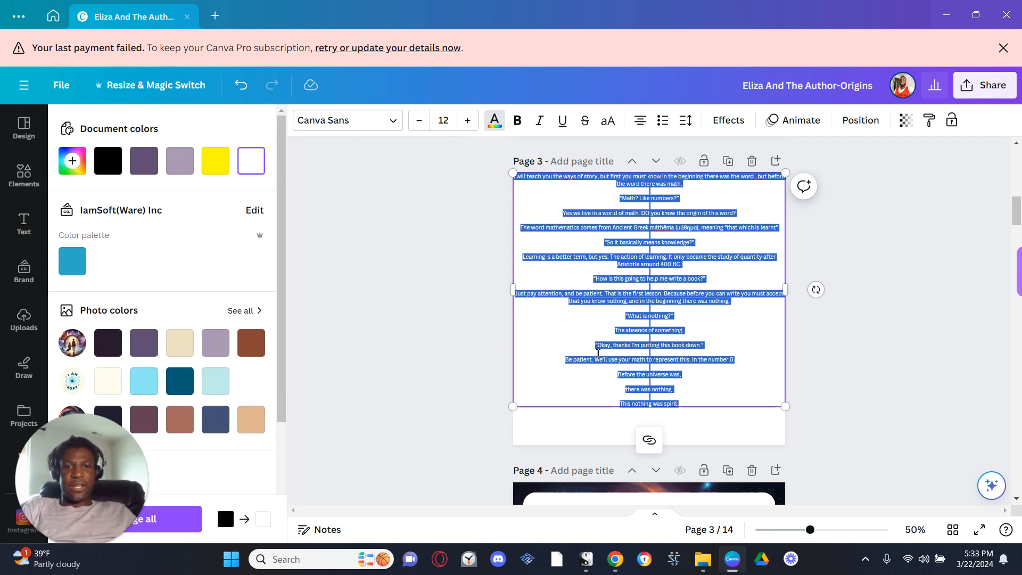
pyautogui.click(590, 350)
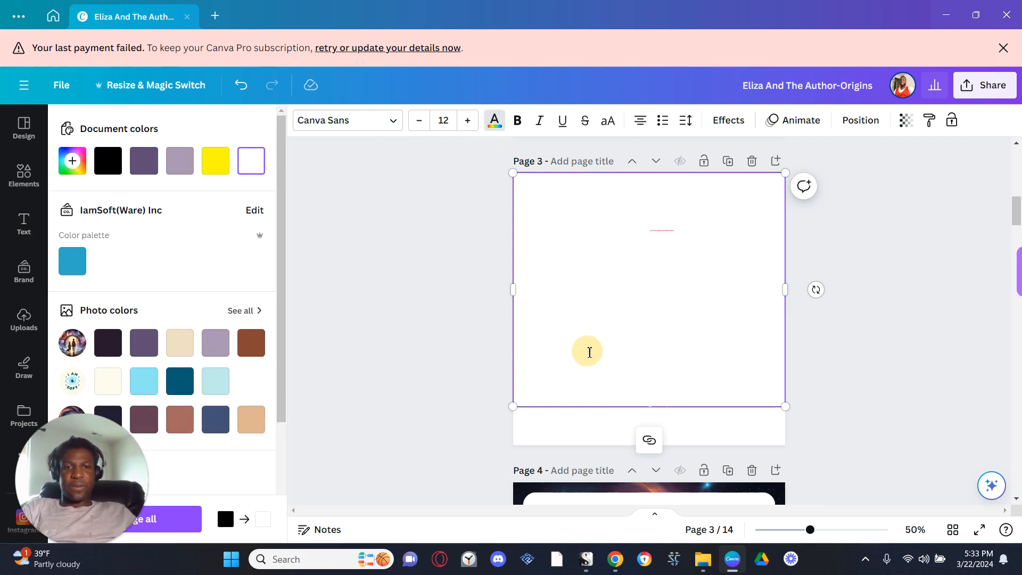
# - Set the background of page 3 to black and select its text box
pyautogui.click(553, 446)
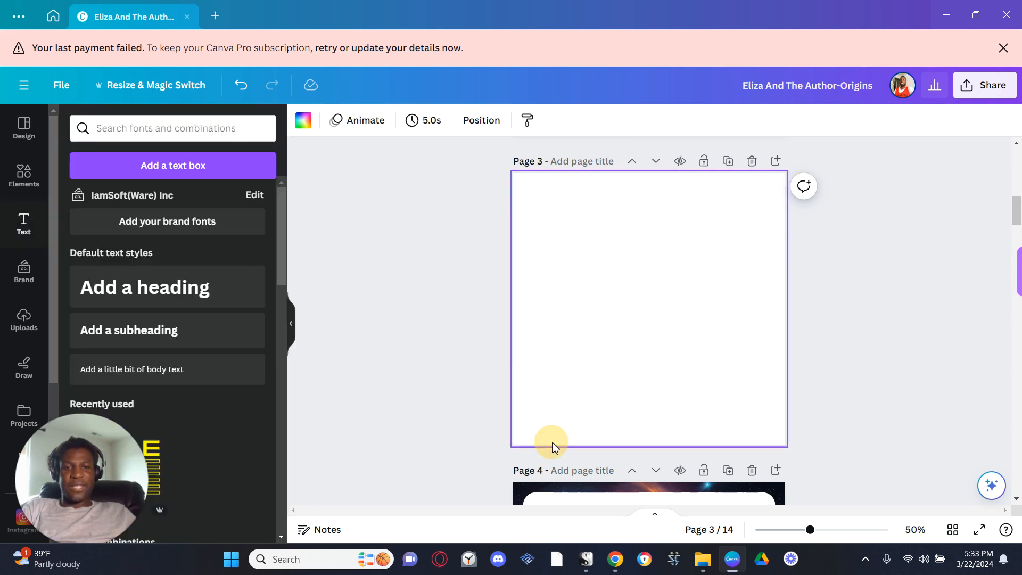
pyautogui.click(304, 121)
pyautogui.click(116, 168)
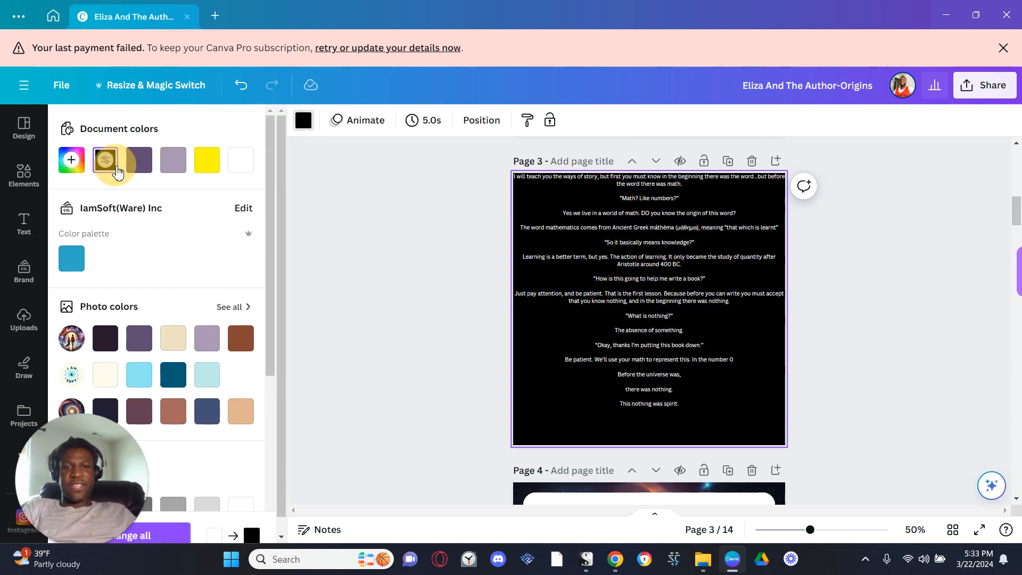
pyautogui.click(668, 388)
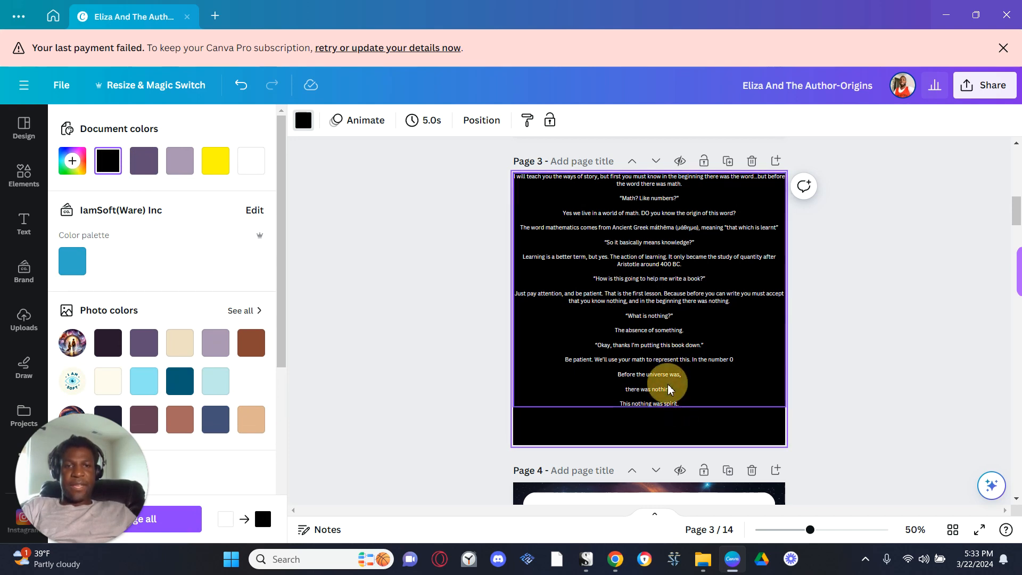
# - Title page 3 "Opening Pg 1"
pyautogui.click(613, 166)
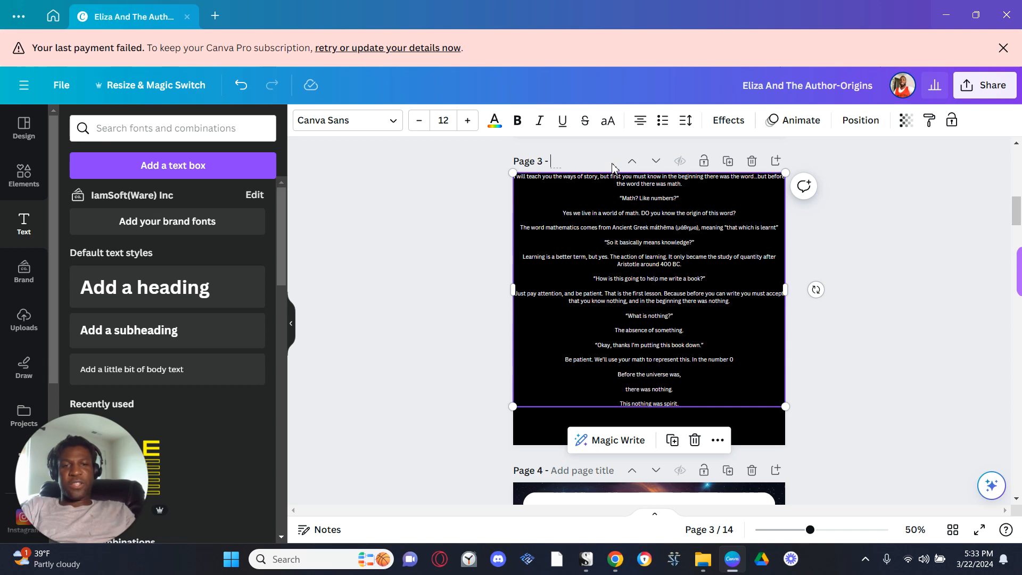
pyautogui.write('Opening')
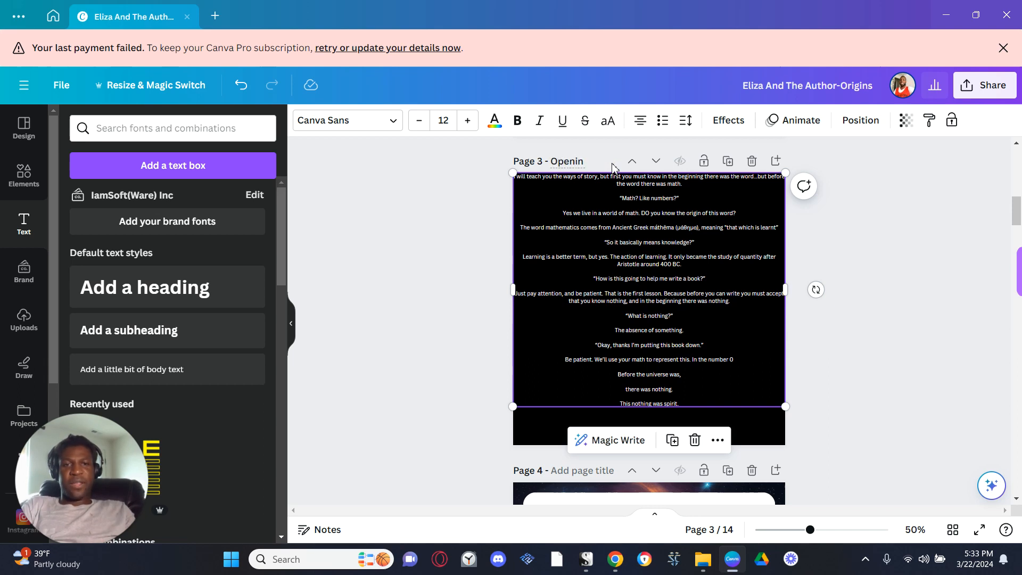
pyautogui.press('BackSpace')
pyautogui.press('BackSpace')
pyautogui.press('BackSpace')
pyautogui.press('BackSpace')
pyautogui.write('Opening Pg')
pyautogui.press('BackSpace')
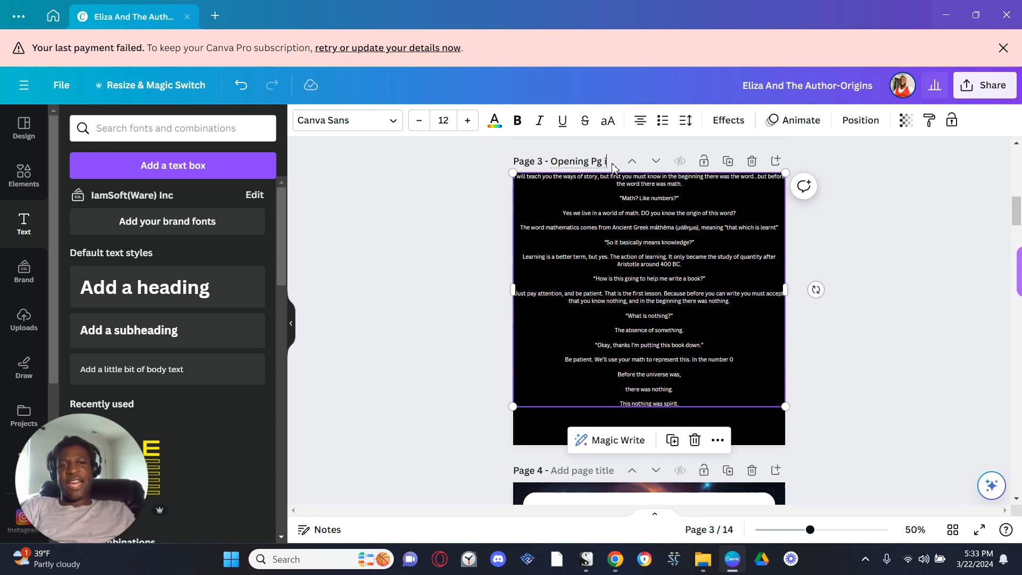
pyautogui.write('i')
pyautogui.press('BackSpace')
pyautogui.write('1')
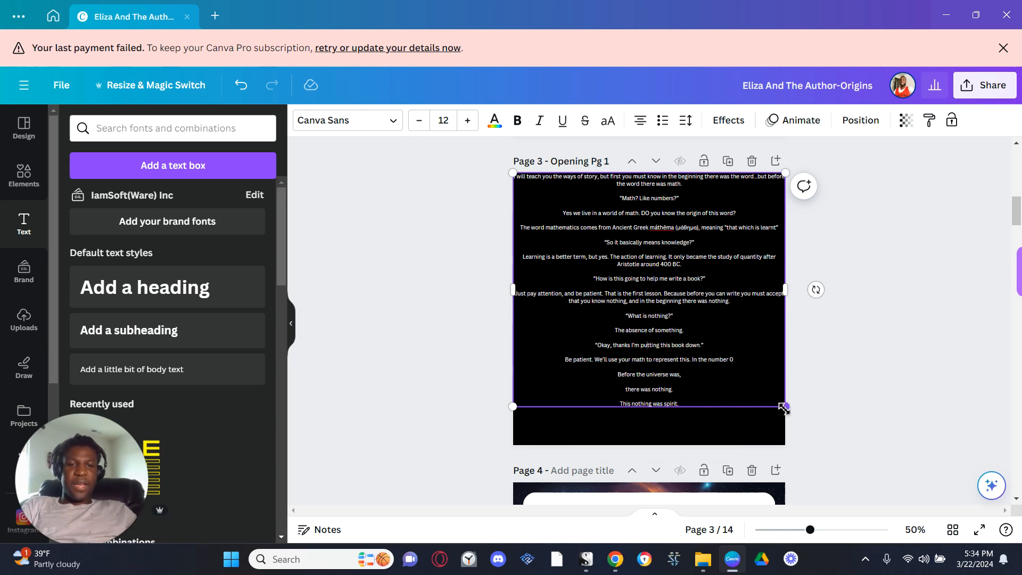
# - Scale the dialogue text box up to font size 12.8 and stretch it across the full width of page 3
pyautogui.moveTo(785, 406); pyautogui.dragTo(761, 452)
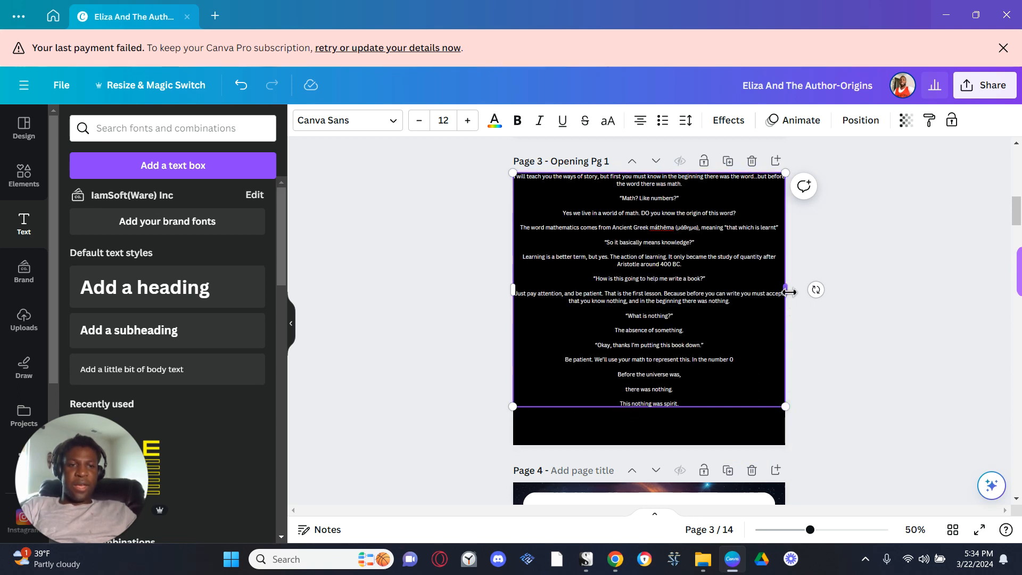
pyautogui.moveTo(786, 292); pyautogui.dragTo(685, 302)
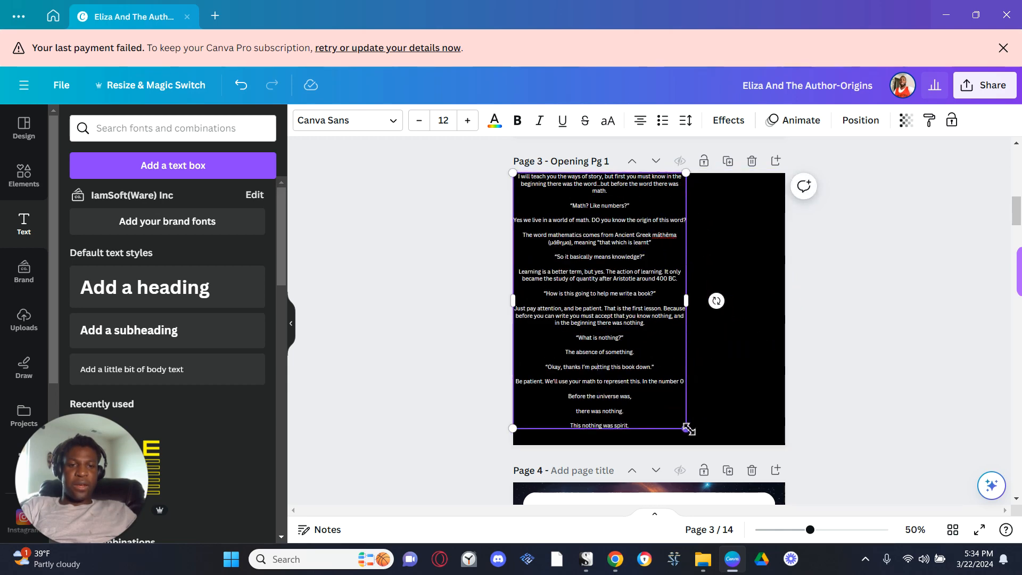
pyautogui.moveTo(686, 428); pyautogui.dragTo(719, 434)
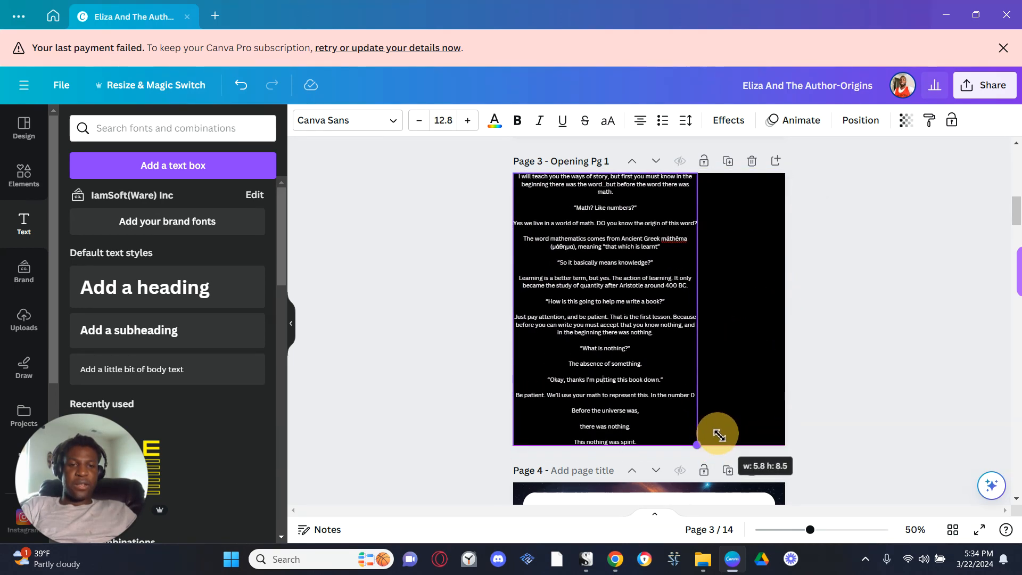
pyautogui.moveTo(698, 310); pyautogui.dragTo(787, 298)
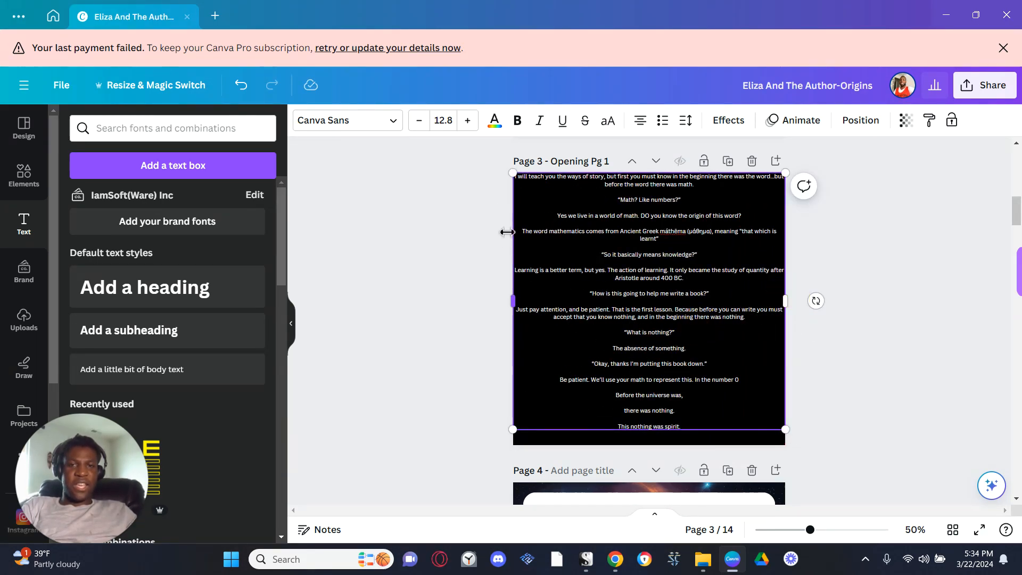
# - Increase the font size of the line "Okay, thanks I'm putting this book down." by several steps
pyautogui.click(466, 121)
pyautogui.click(467, 121)
pyautogui.click(466, 121)
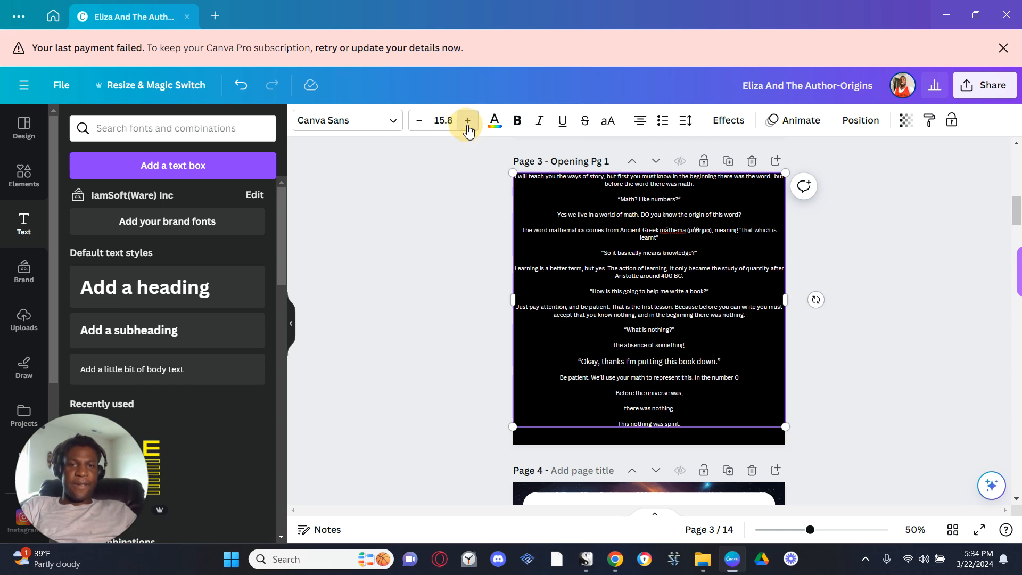
pyautogui.click(467, 121)
pyautogui.click(467, 121)
# - Try larger font sizes on all the page 3 text, then step back down to the previous sizes and deselect it
pyautogui.hotkey('ctrl', 'a')
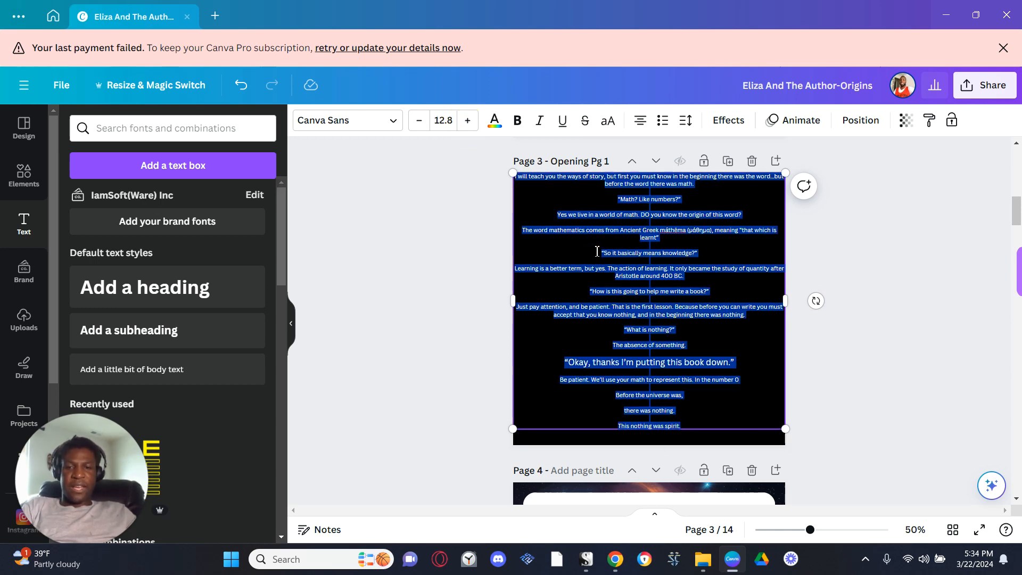
pyautogui.click(467, 120)
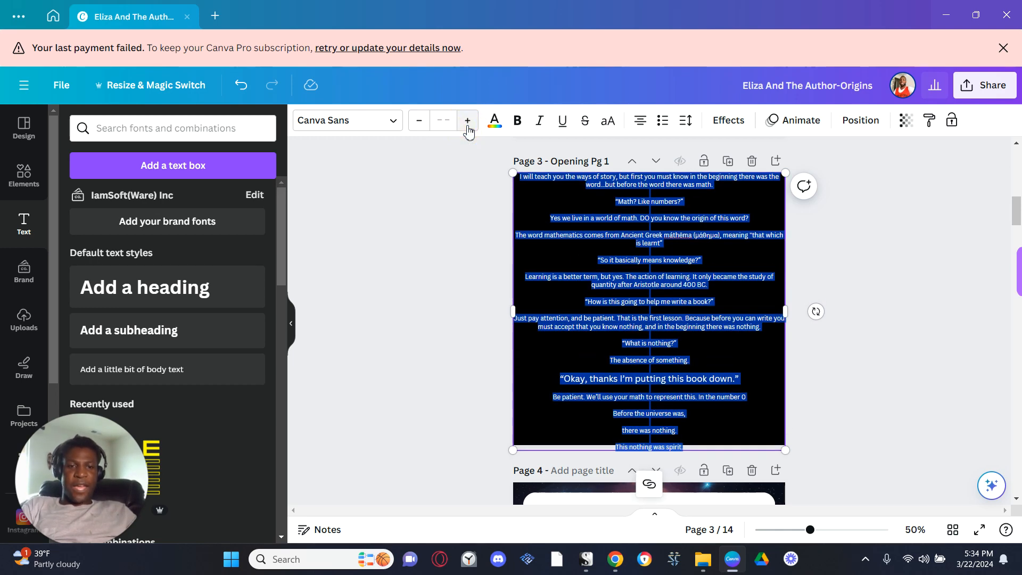
pyautogui.click(467, 121)
pyautogui.click(468, 121)
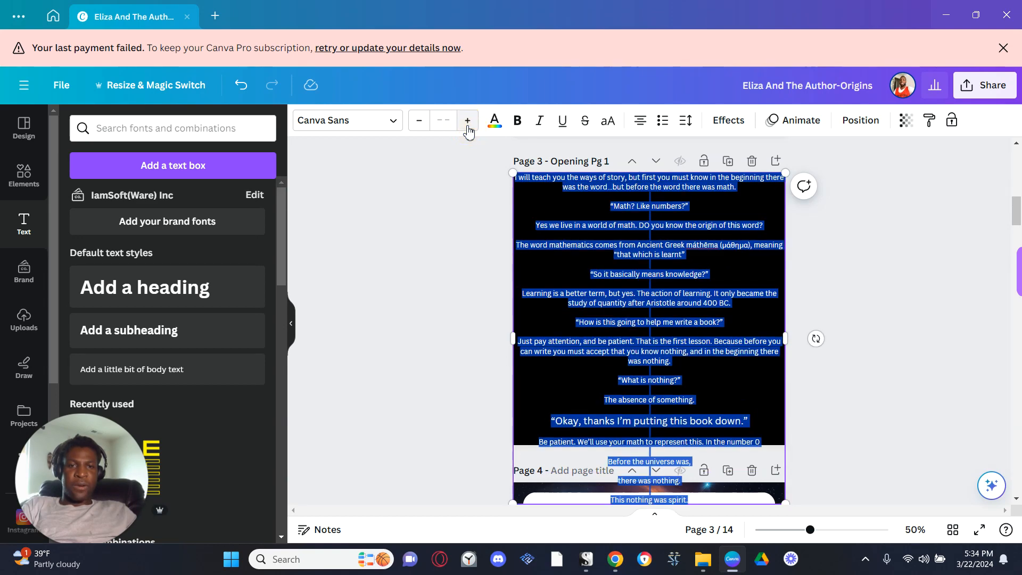
pyautogui.click(467, 120)
pyautogui.click(468, 121)
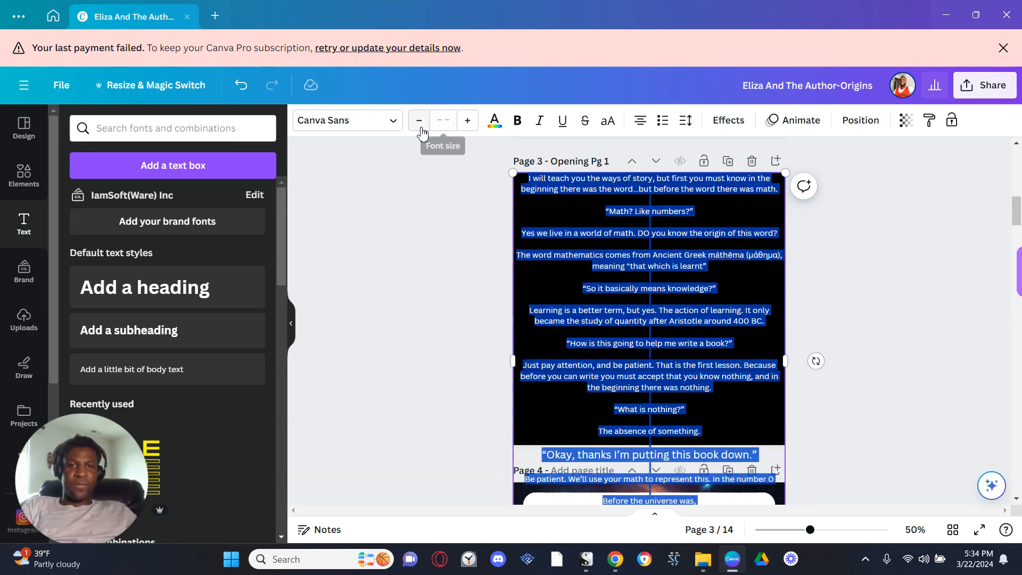
pyautogui.click(420, 129)
pyautogui.click(421, 132)
pyautogui.click(421, 133)
pyautogui.click(419, 131)
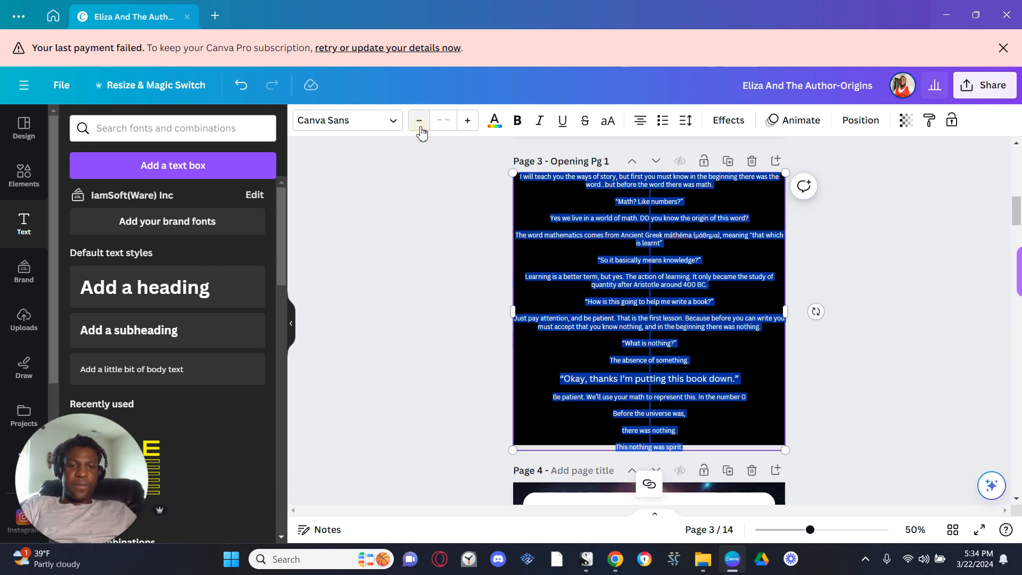
pyautogui.click(419, 131)
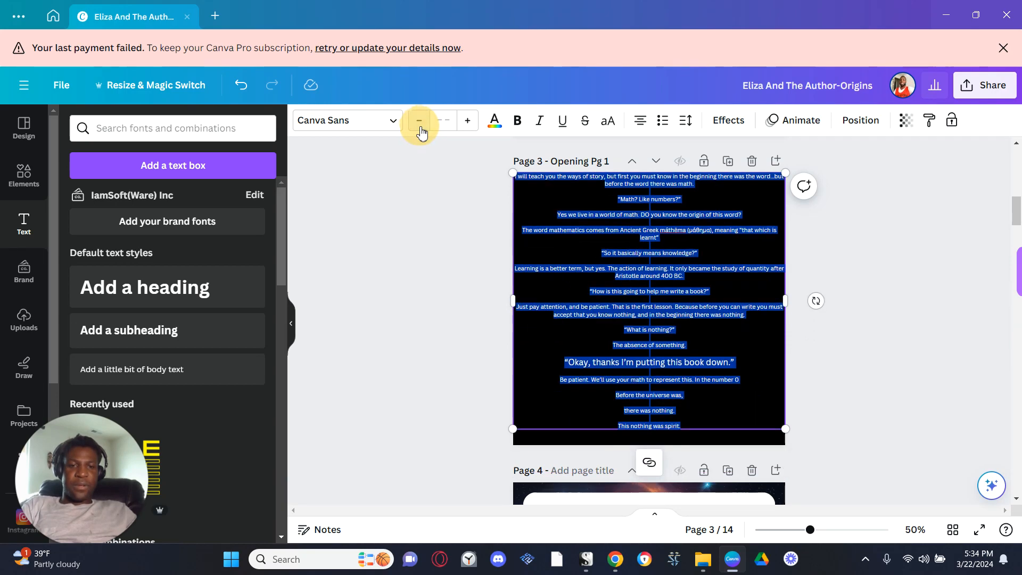
pyautogui.click(499, 338)
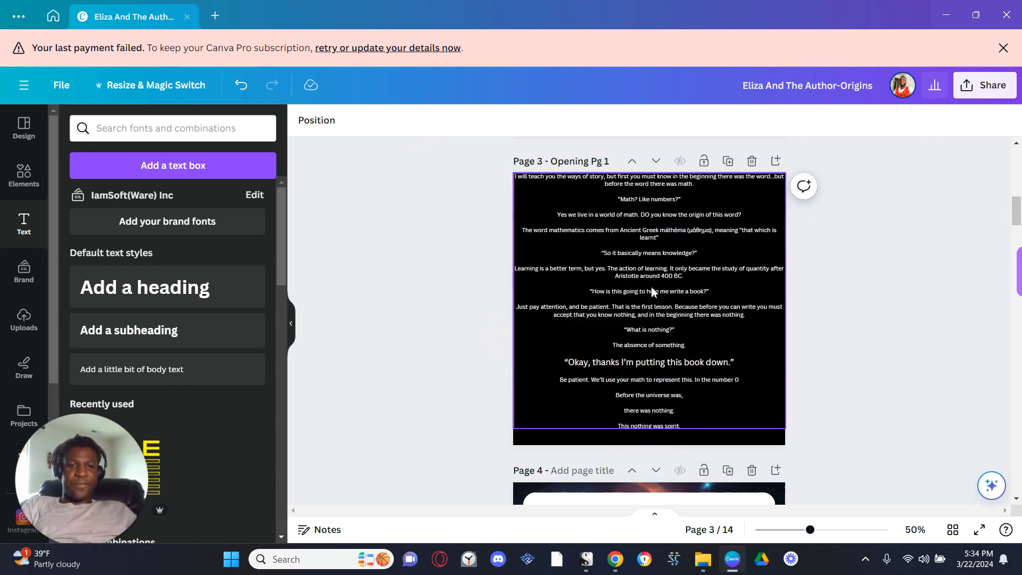
pyautogui.scroll(1, 586, 226)
pyautogui.click(602, 238)
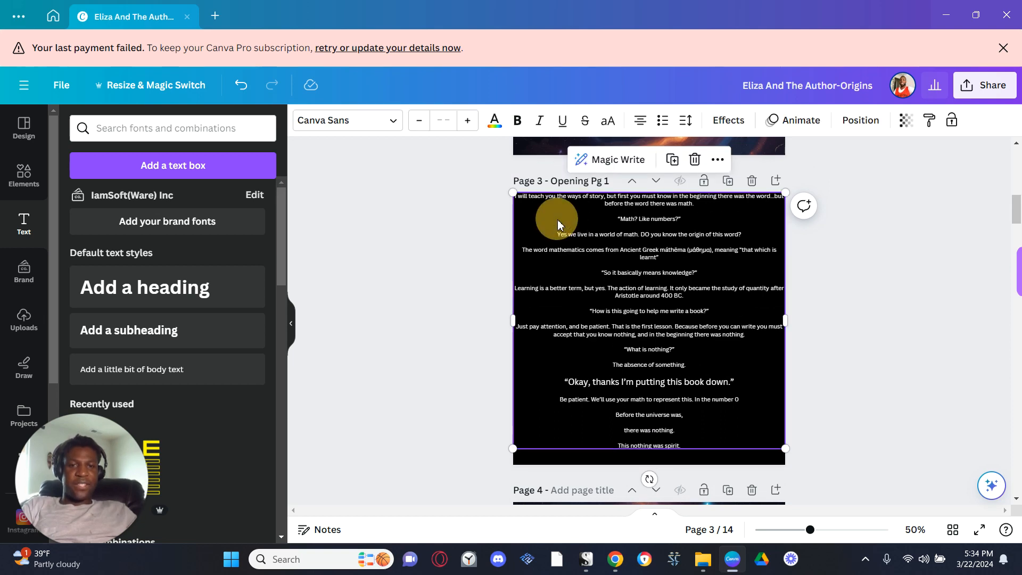
pyautogui.click(652, 264)
pyautogui.hotkey('ctrl', 'a')
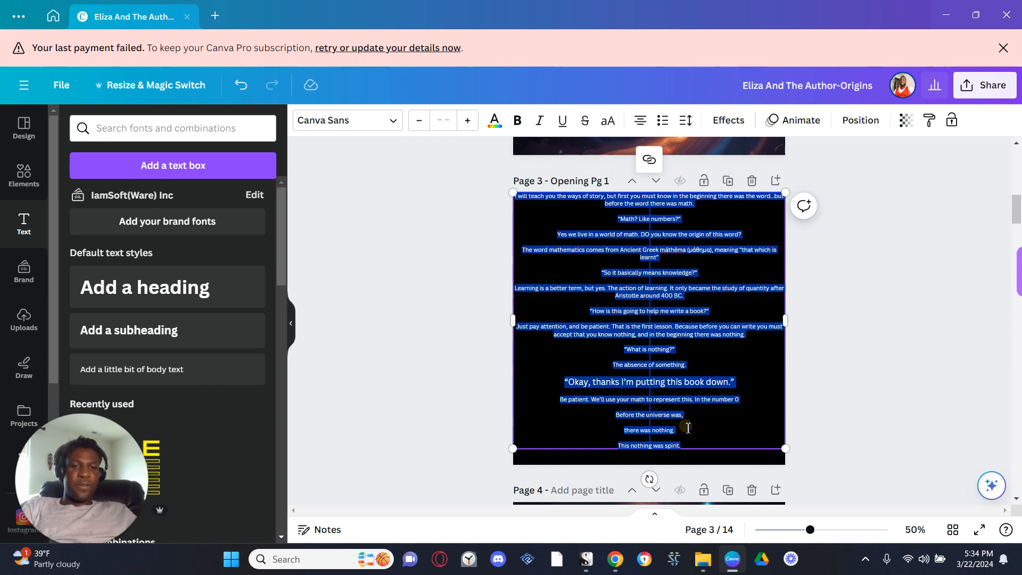
pyautogui.click(349, 122)
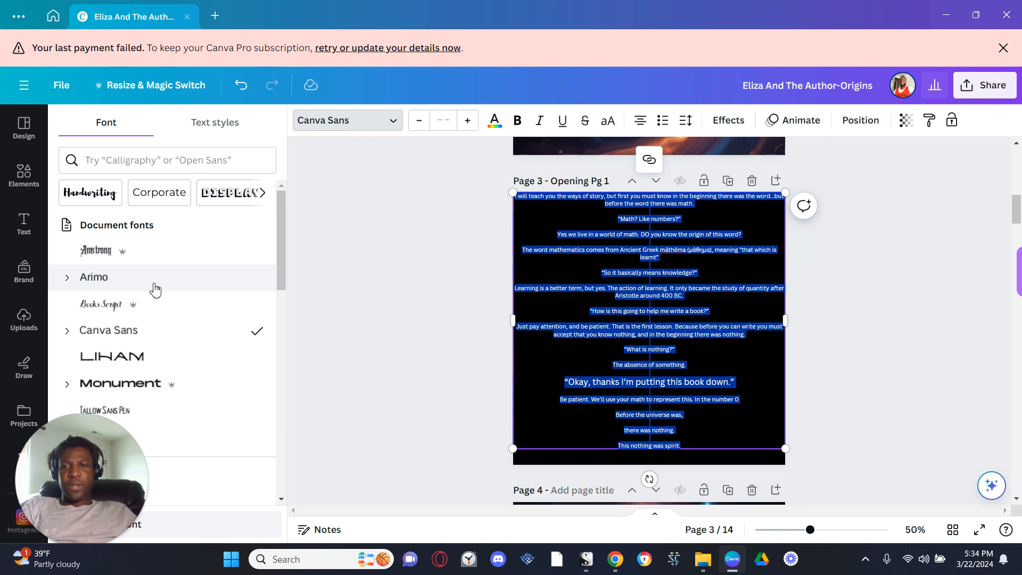
pyautogui.scroll(-8, 171, 358)
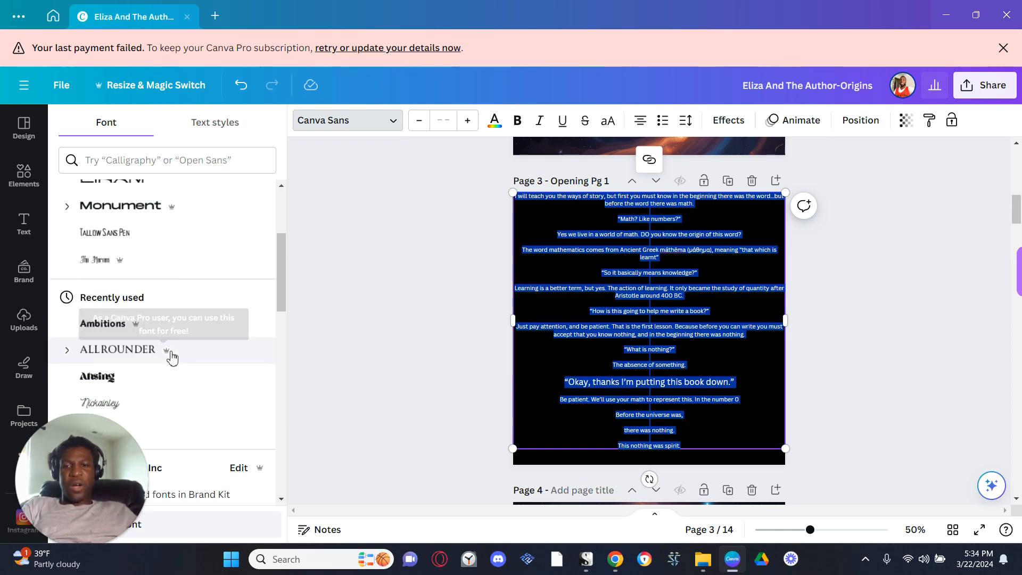
pyautogui.click(357, 395)
pyautogui.scroll(-5, 357, 396)
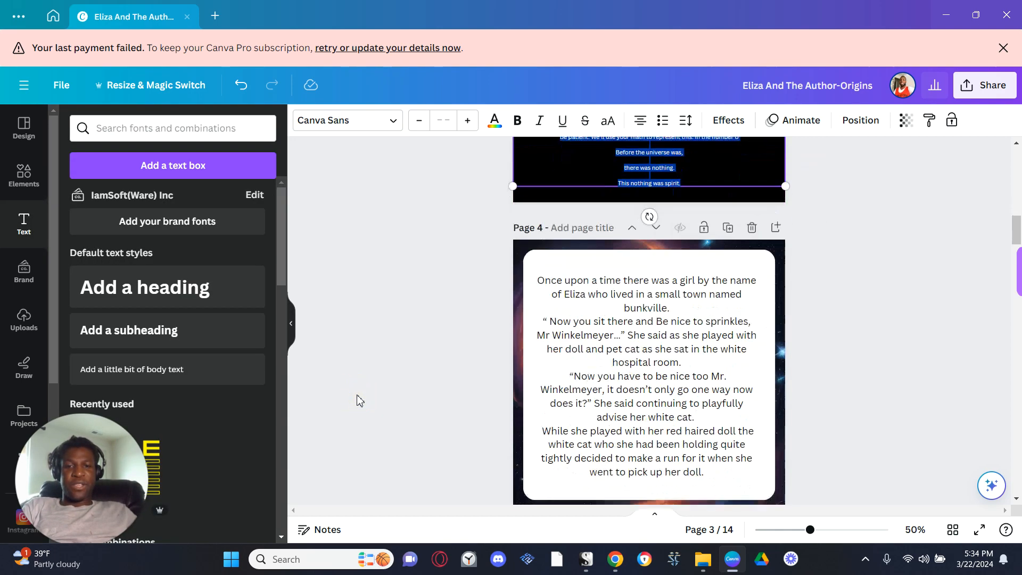
pyautogui.click(636, 337)
pyautogui.scroll(1, 540, 284)
pyautogui.scroll(5, 542, 289)
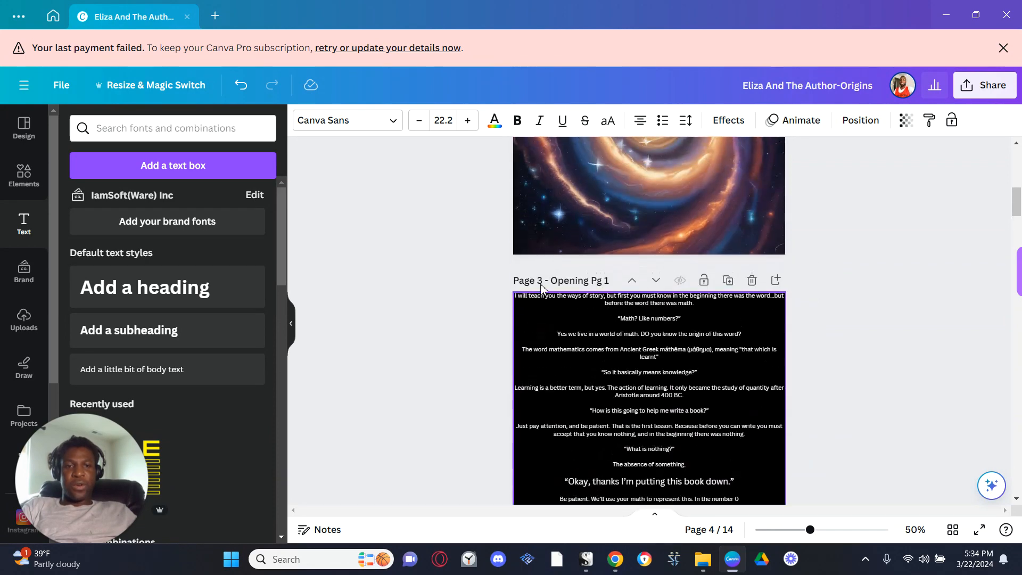
# - Search the fonts for "paci" and set the page 3 dialogue text to Pacific Northwest Letters Rough
pyautogui.click(593, 371)
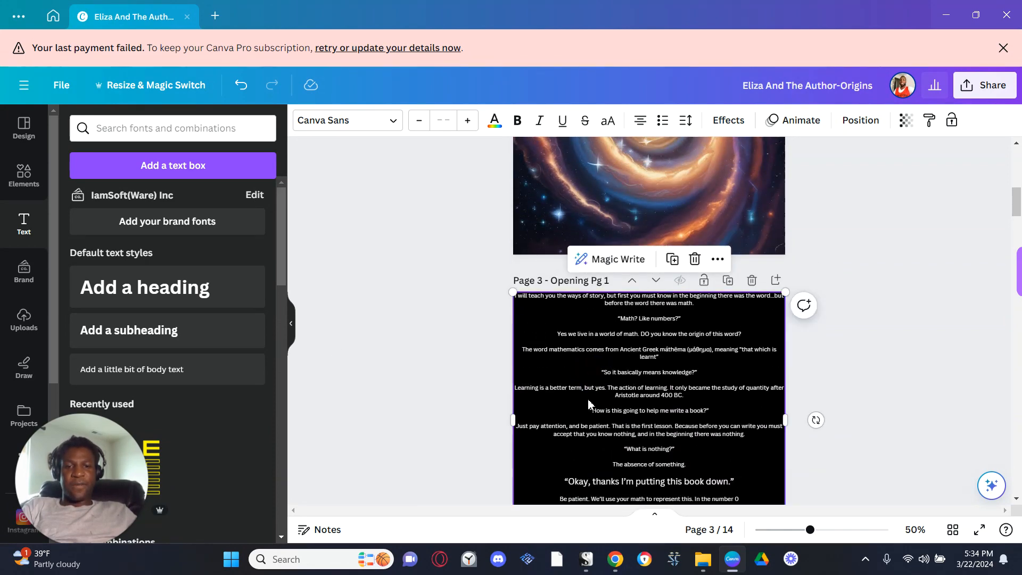
pyautogui.scroll(-2, 588, 405)
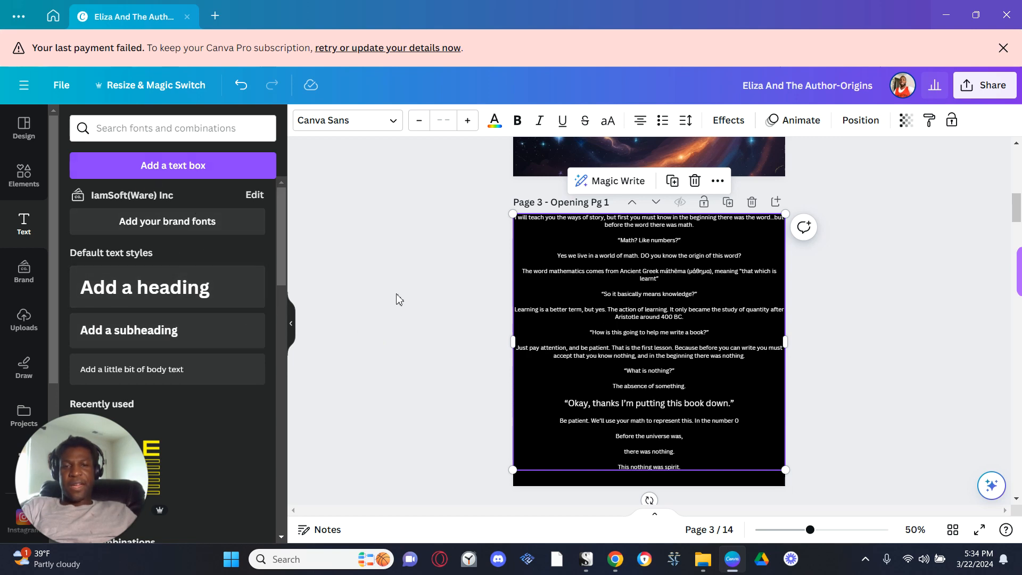
pyautogui.click(388, 128)
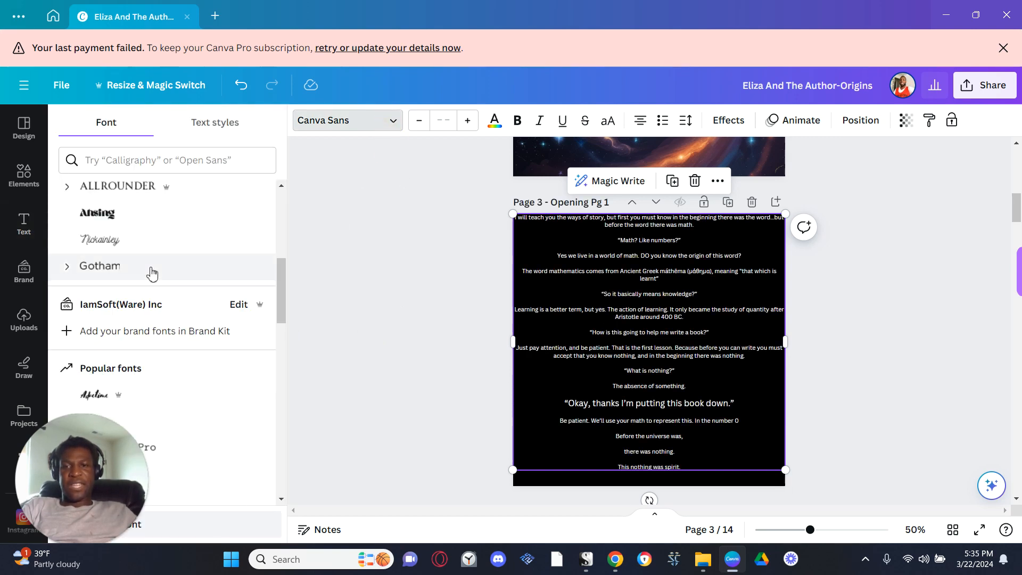
pyautogui.click(148, 289)
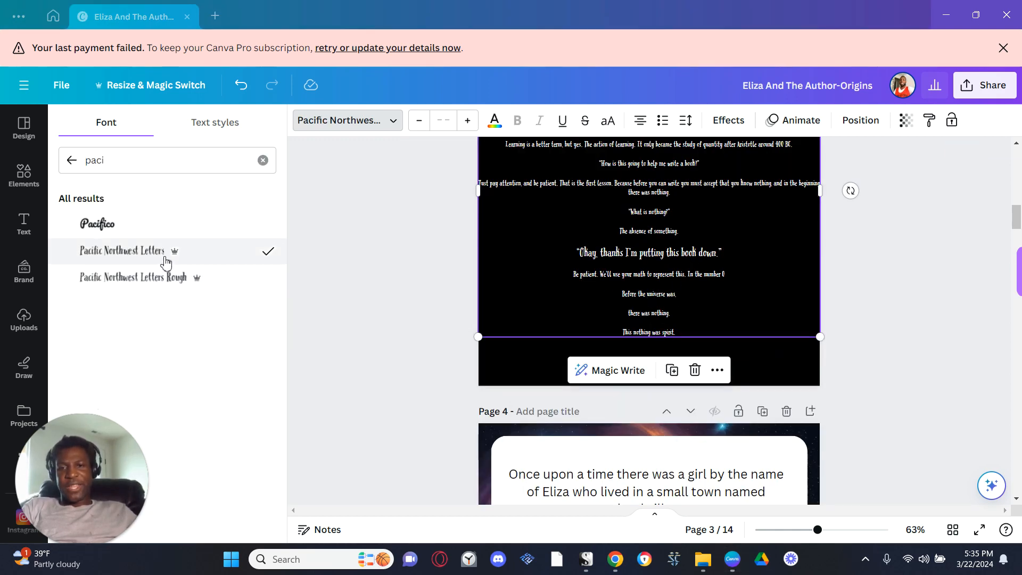
pyautogui.click(165, 275)
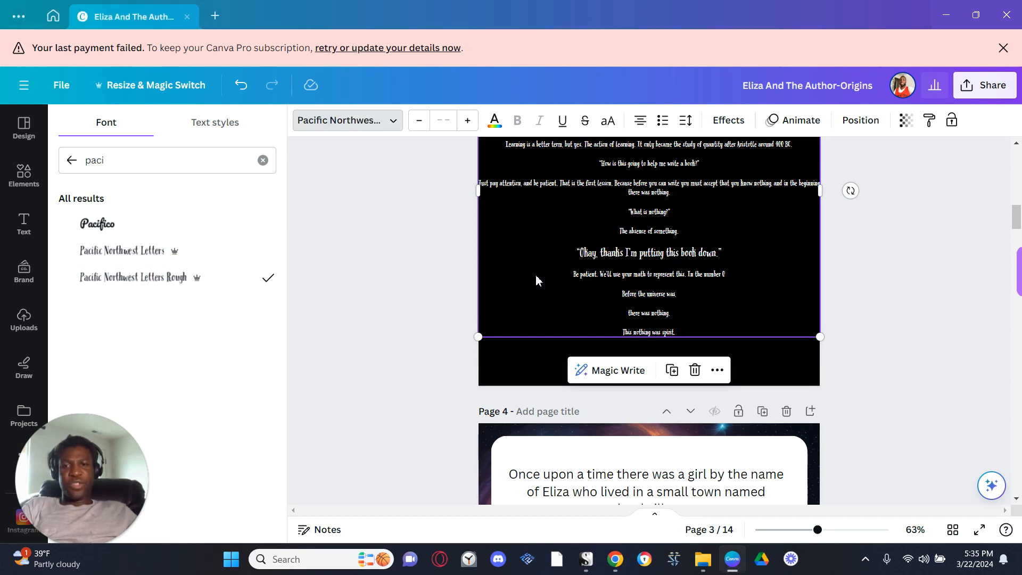
# - Preview page 3 in full screen, and move its dialogue text box slightly down on the page
pyautogui.scroll(5, 536, 274)
pyautogui.scroll(-1, 526, 389)
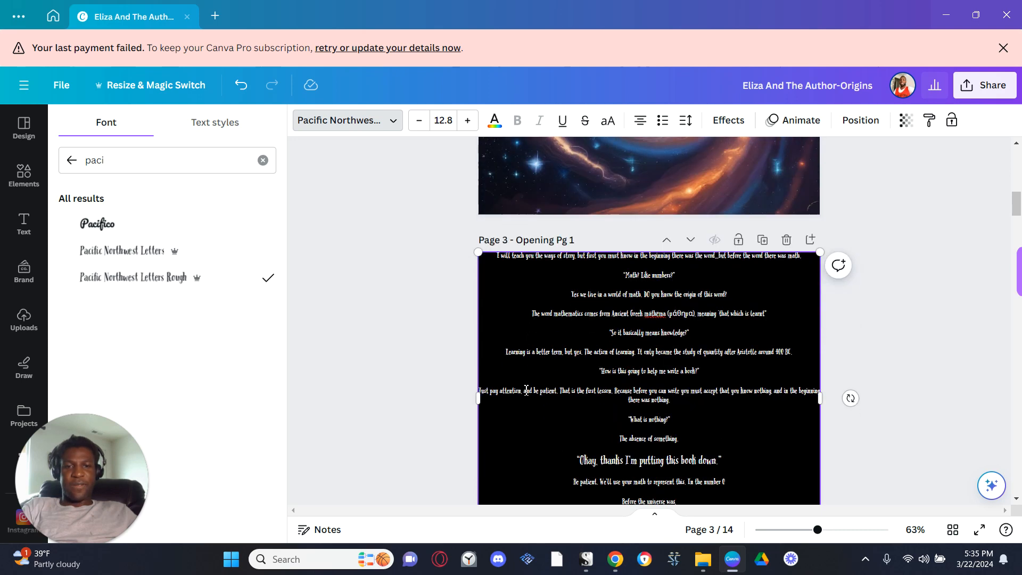
pyautogui.scroll(-1, 526, 389)
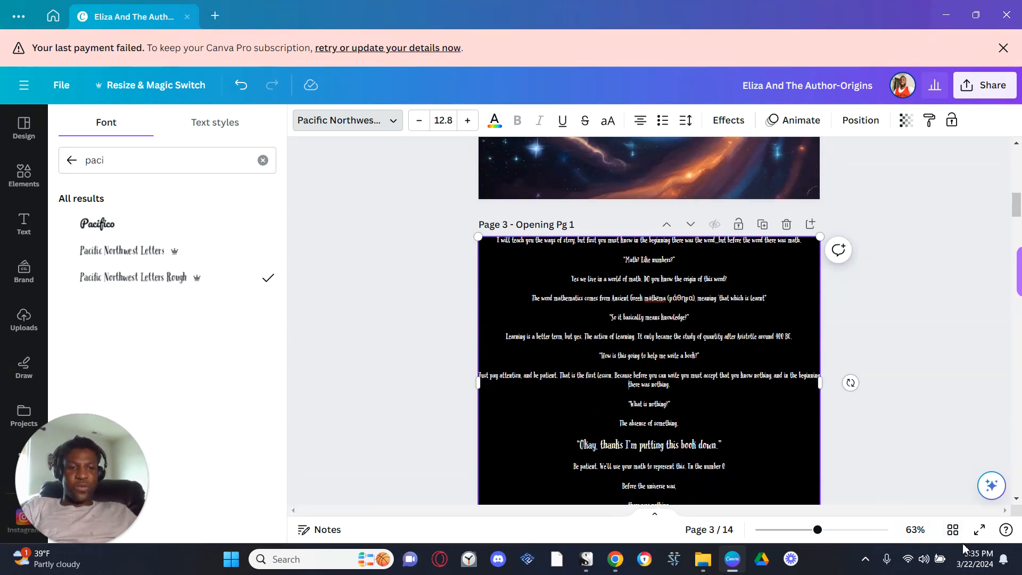
pyautogui.click(979, 529)
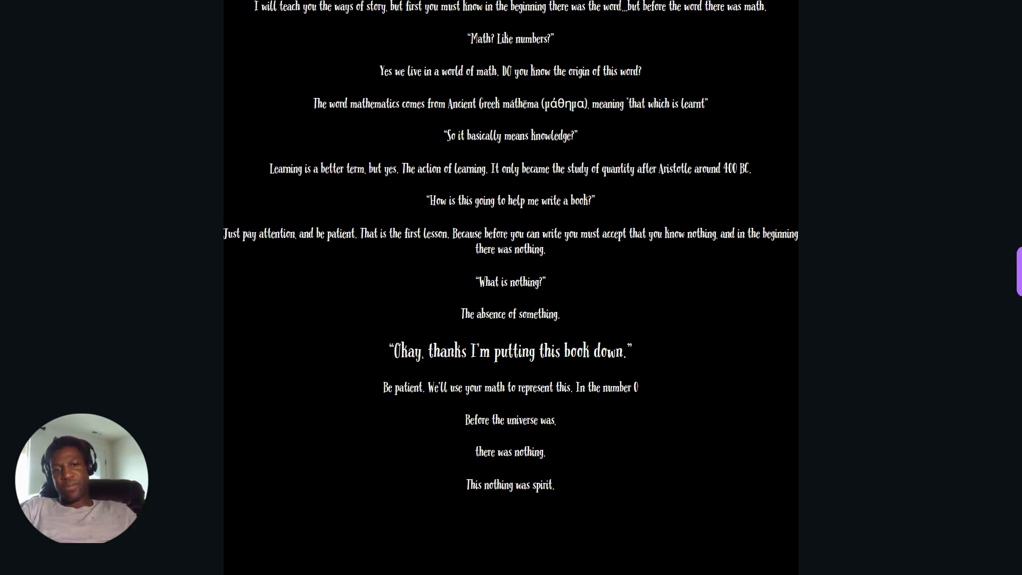
pyautogui.press('Escape')
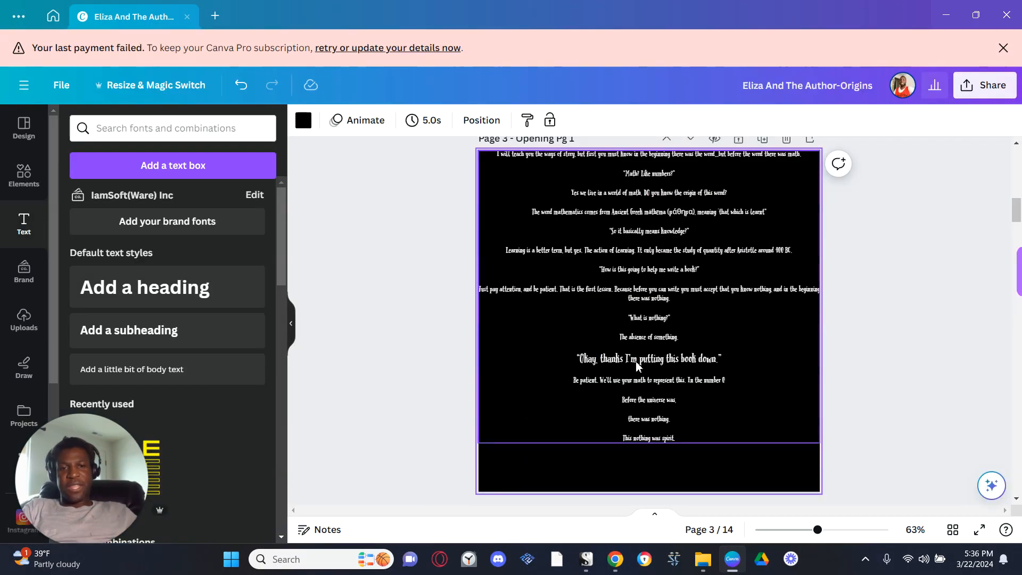
pyautogui.click(786, 356)
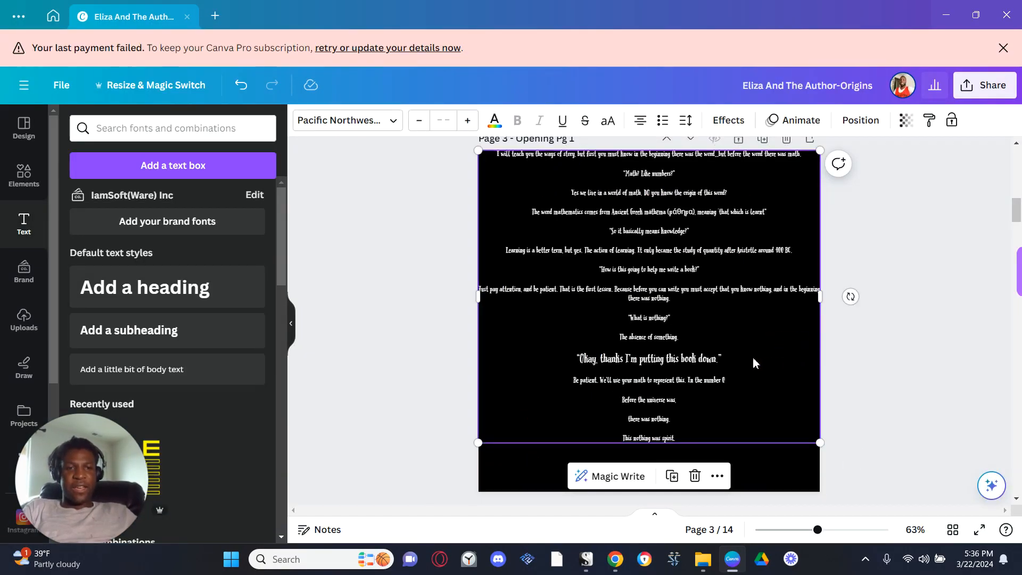
pyautogui.moveTo(753, 360); pyautogui.dragTo(751, 373)
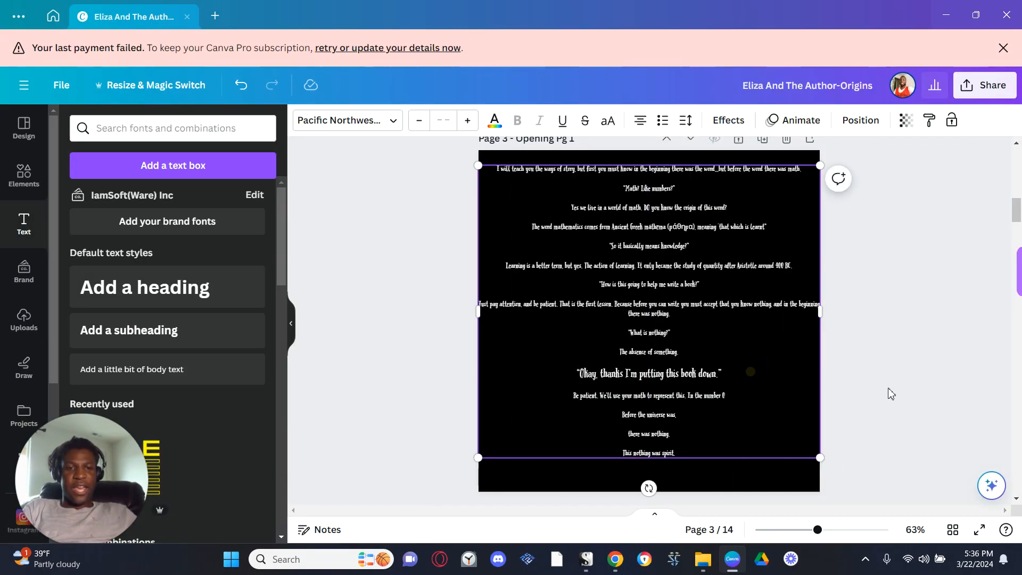
pyautogui.click(894, 394)
pyautogui.scroll(-3, 894, 394)
pyautogui.scroll(2, 896, 394)
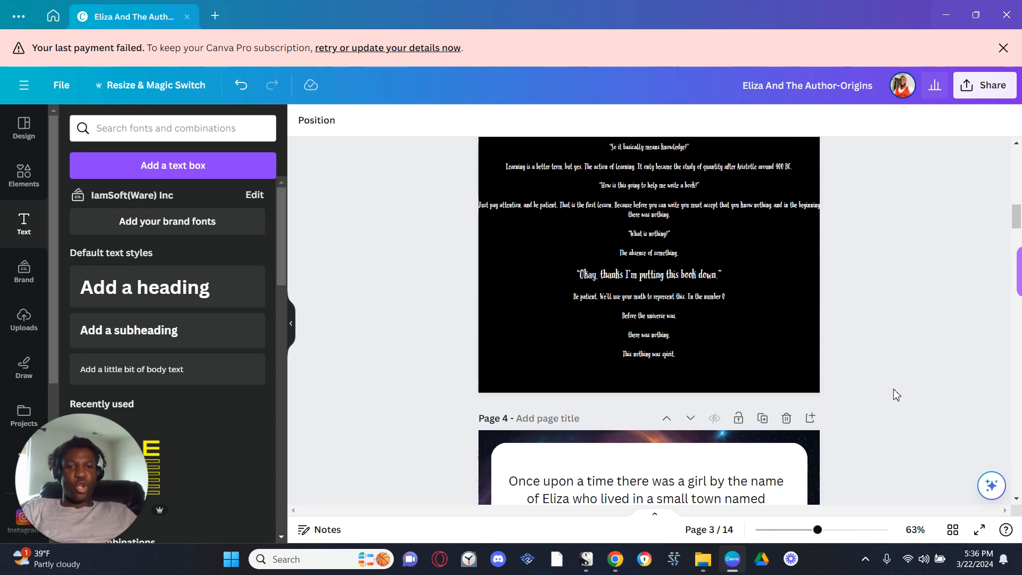
# - Add a blank page directly after page 3, "Opening Pg 1"
pyautogui.scroll(2, 897, 395)
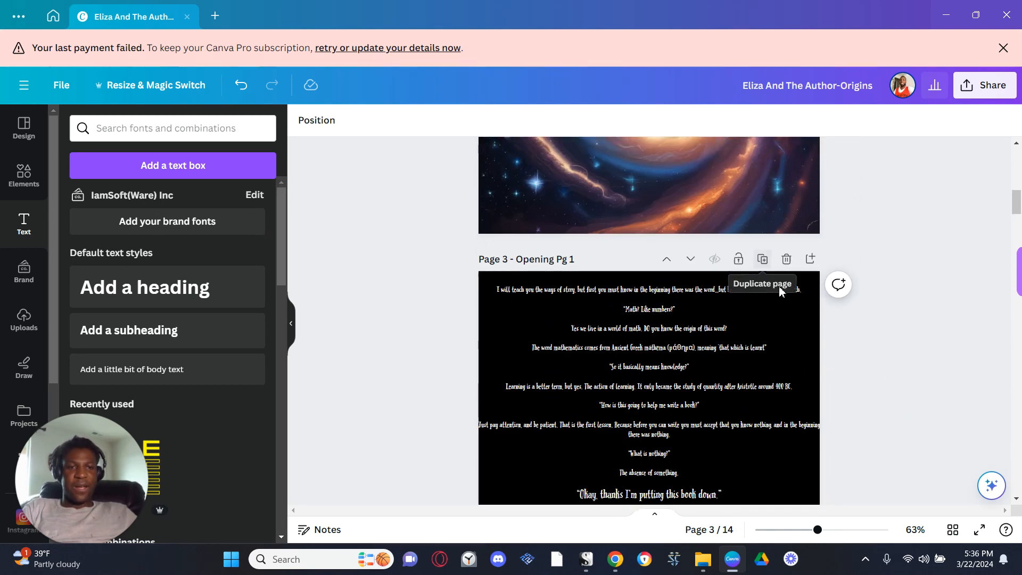
pyautogui.click(810, 259)
pyautogui.click(731, 294)
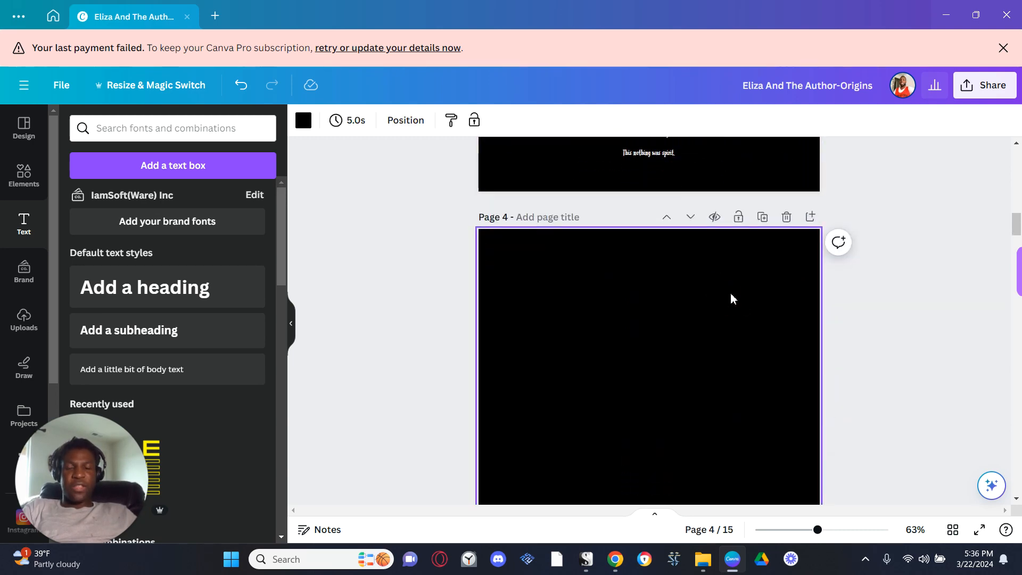
# - Switch to Scrivener to read the passage around the "*Picture of a Zero*" note, and return to Canva
pyautogui.hotkey('alt', 'Tab')
pyautogui.click(492, 427)
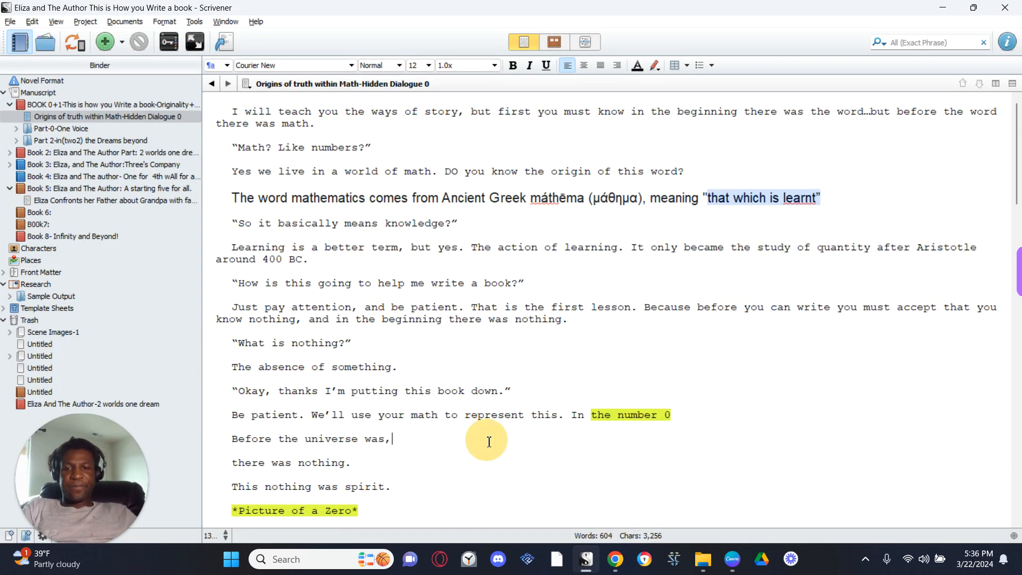
pyautogui.scroll(-3, 488, 442)
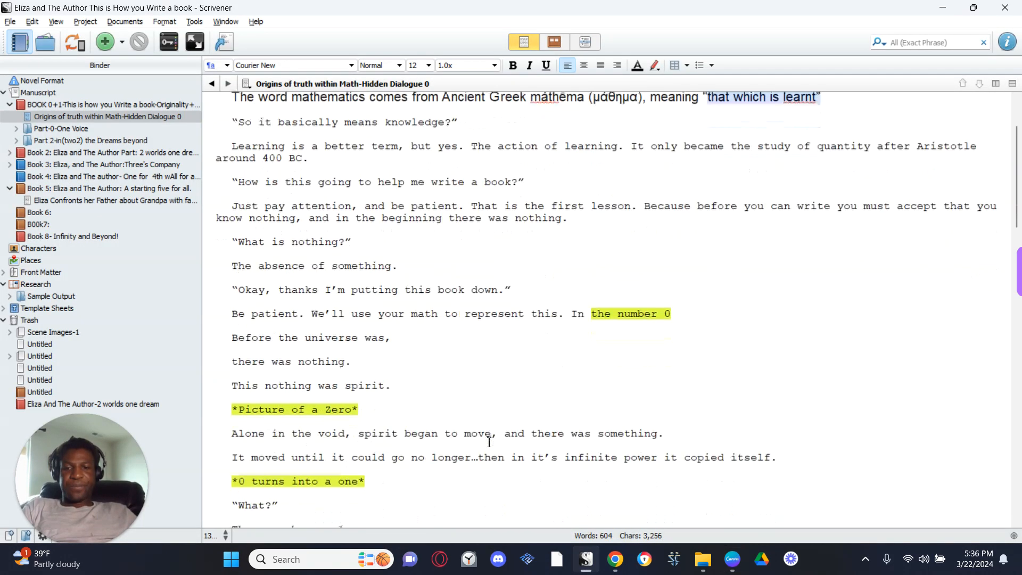
pyautogui.click(250, 418)
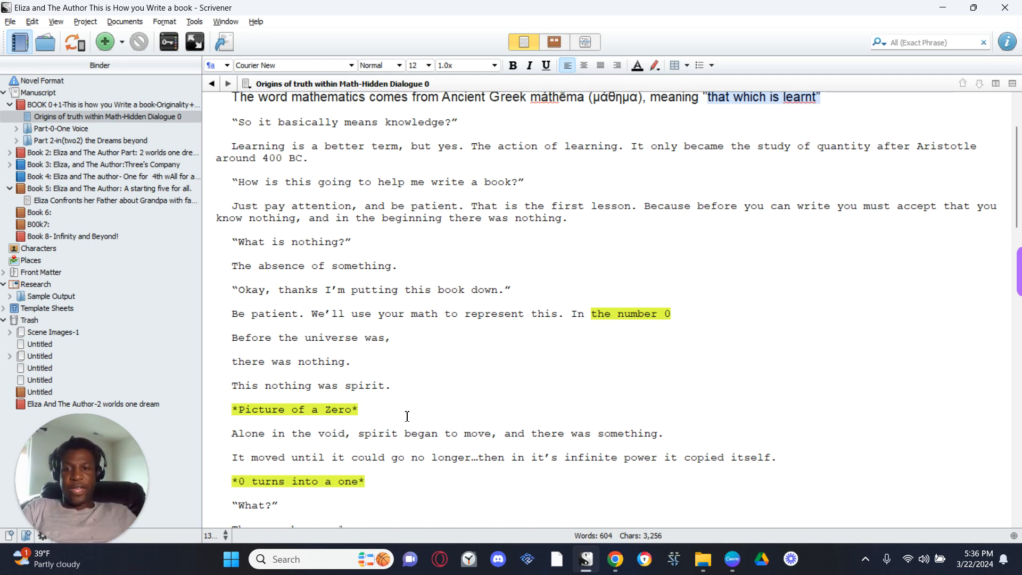
pyautogui.hotkey('alt', 'Tab')
pyautogui.hotkey('alt', 'Tab')
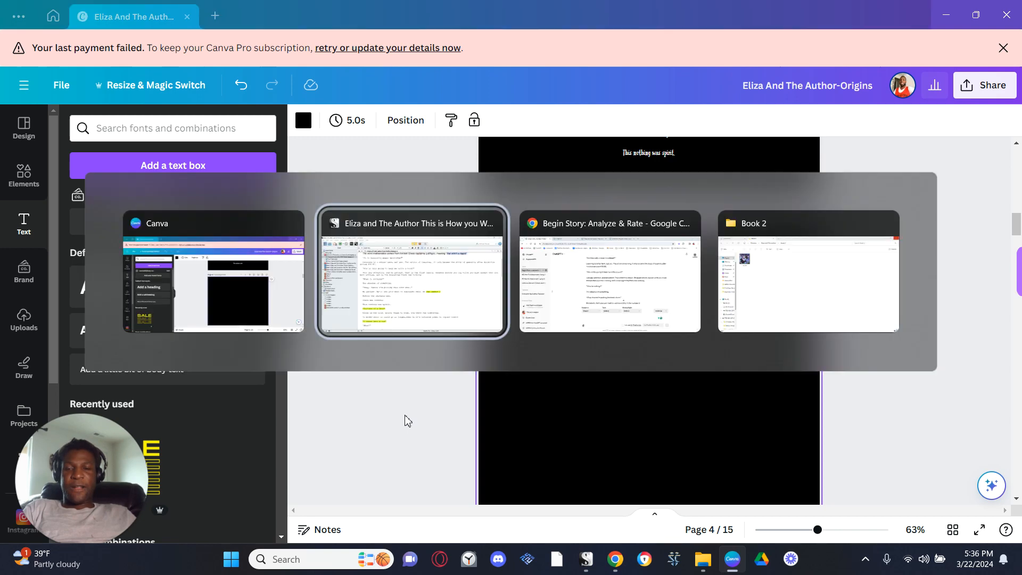
pyautogui.hotkey('alt', 'Tab')
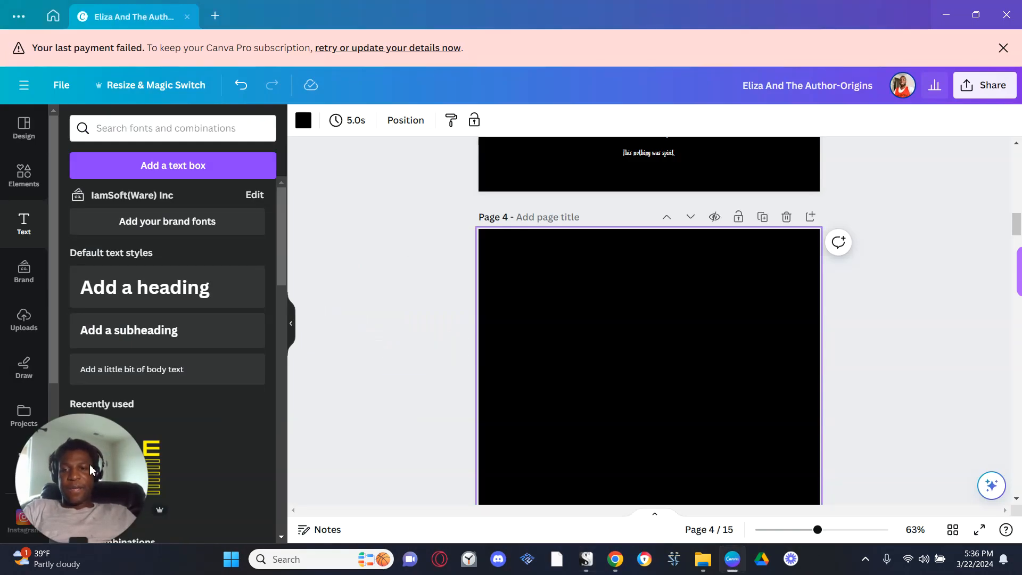
# - In the DALL·E app, enter the description "I need a representation of Spirit. I need it to me simple like an icon or logo."
pyautogui.moveTo(386, 224); pyautogui.dragTo(335, 66)
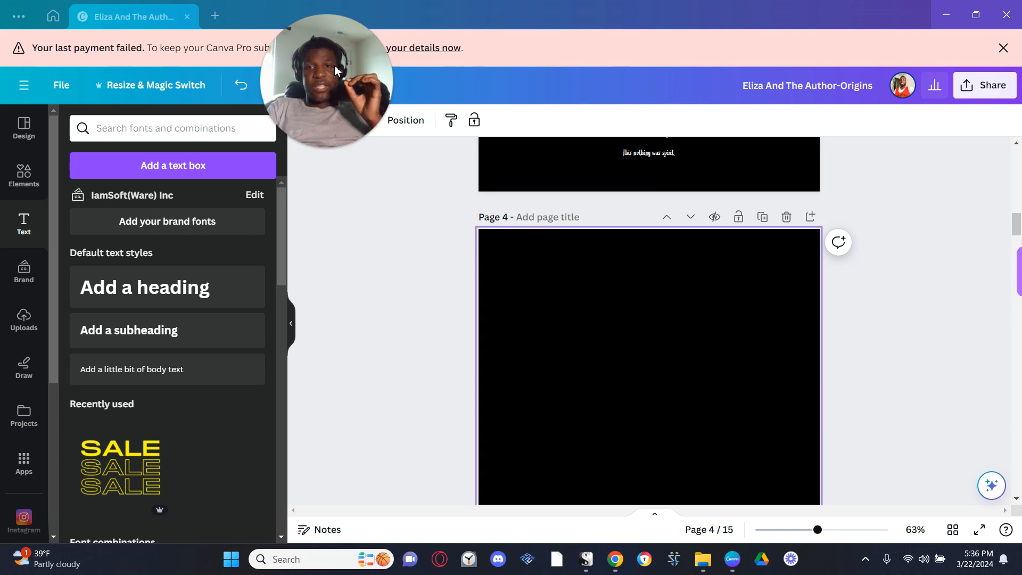
pyautogui.click(24, 461)
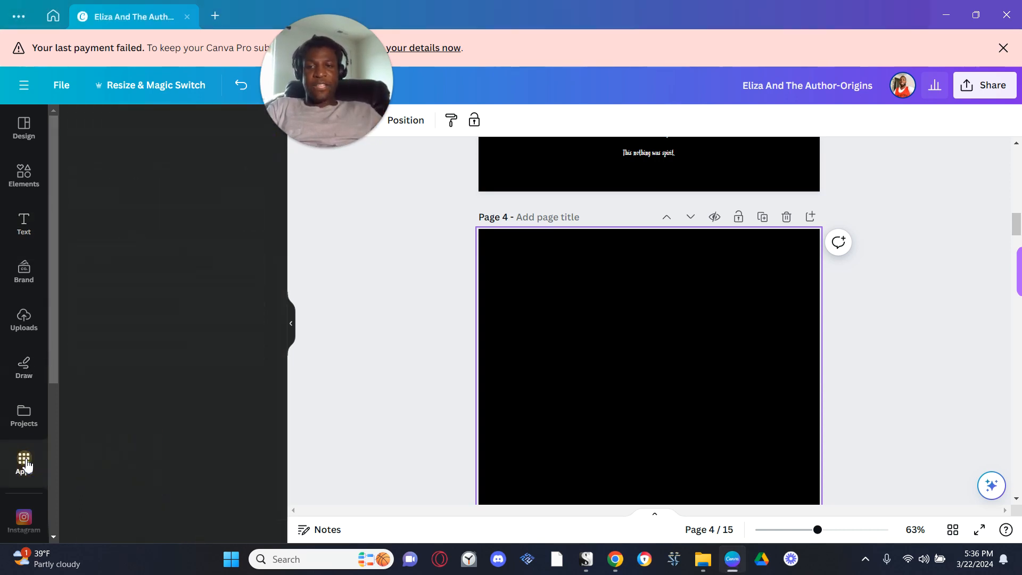
pyautogui.scroll(-4, 27, 433)
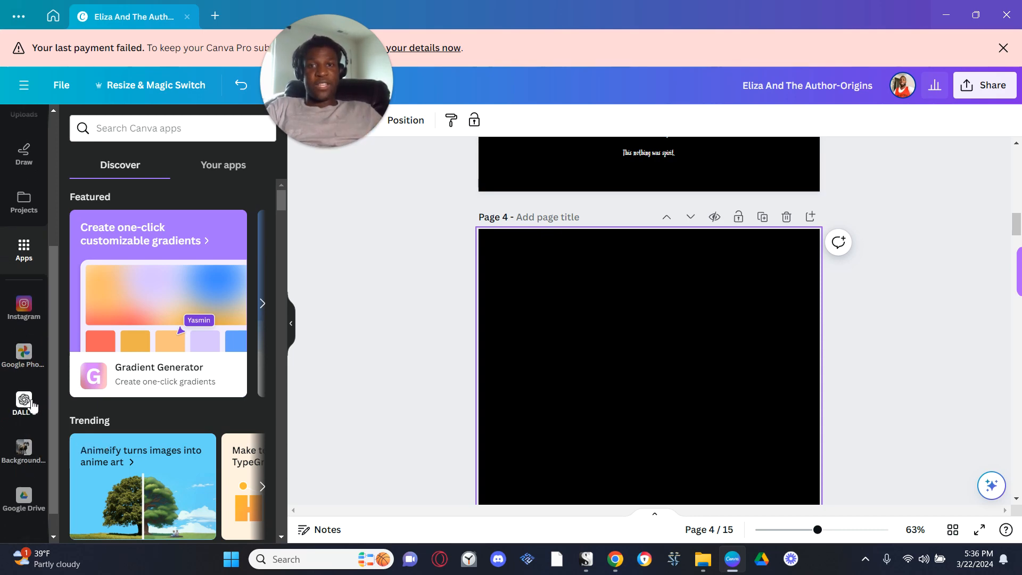
pyautogui.click(31, 405)
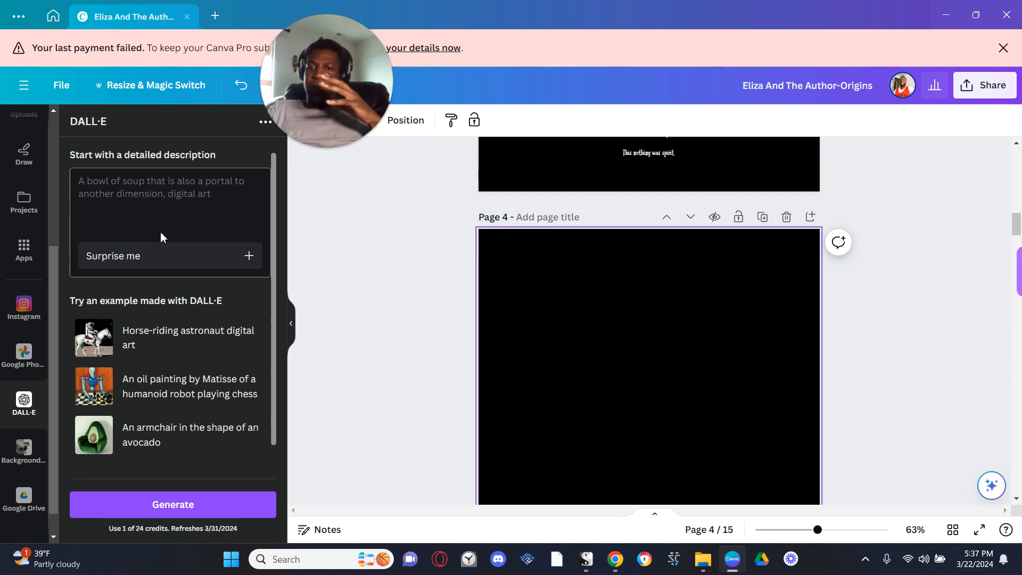
pyautogui.click(145, 220)
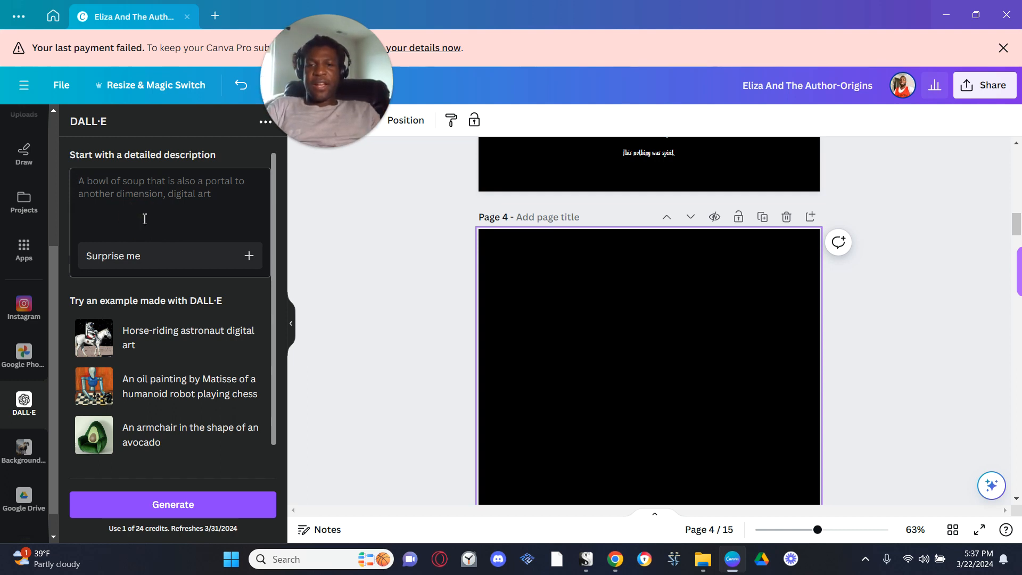
pyautogui.write('I need a repres')
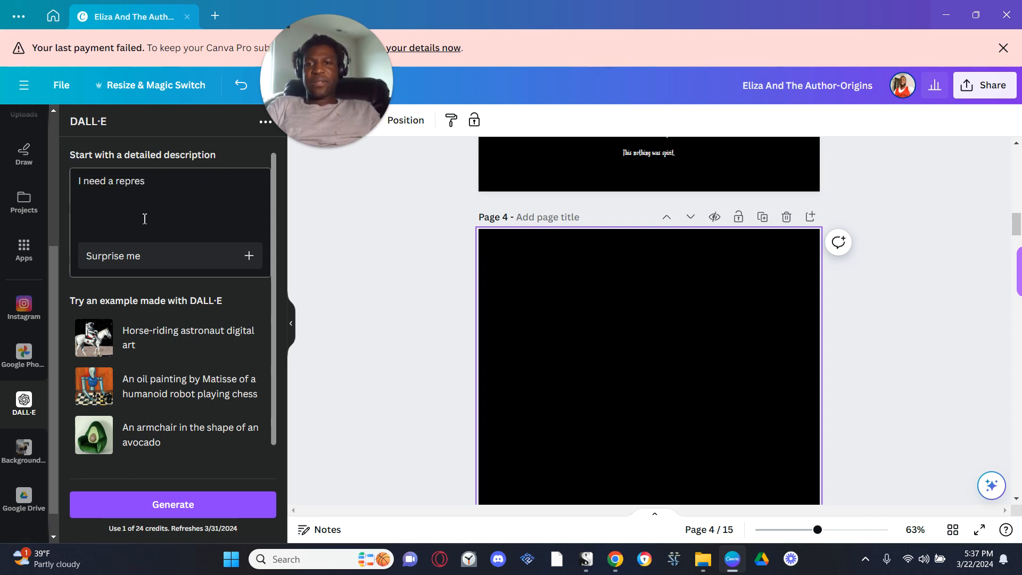
pyautogui.write('entation of S')
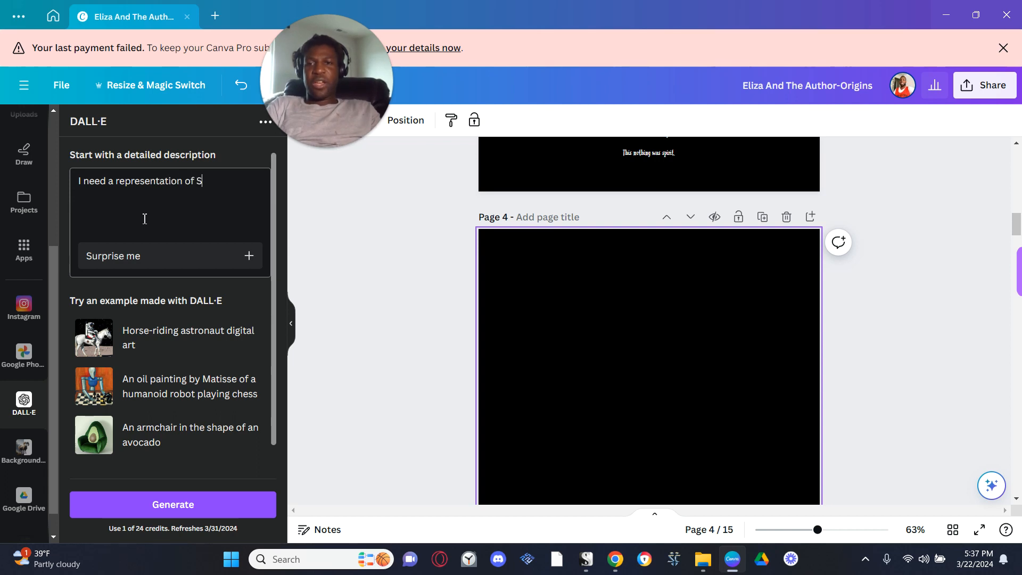
pyautogui.write('Ppipirit.')
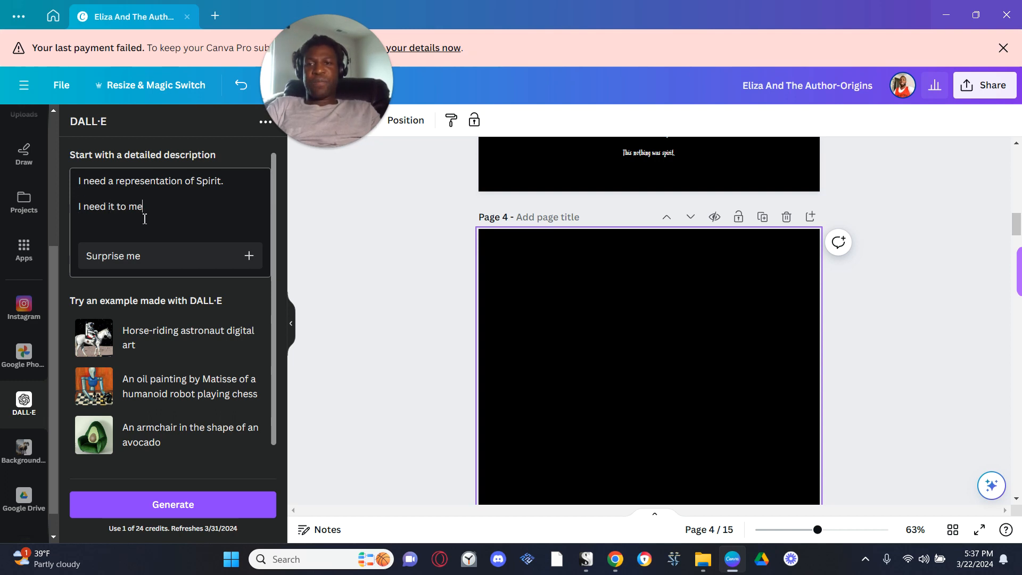
pyautogui.write(' simple like an i')
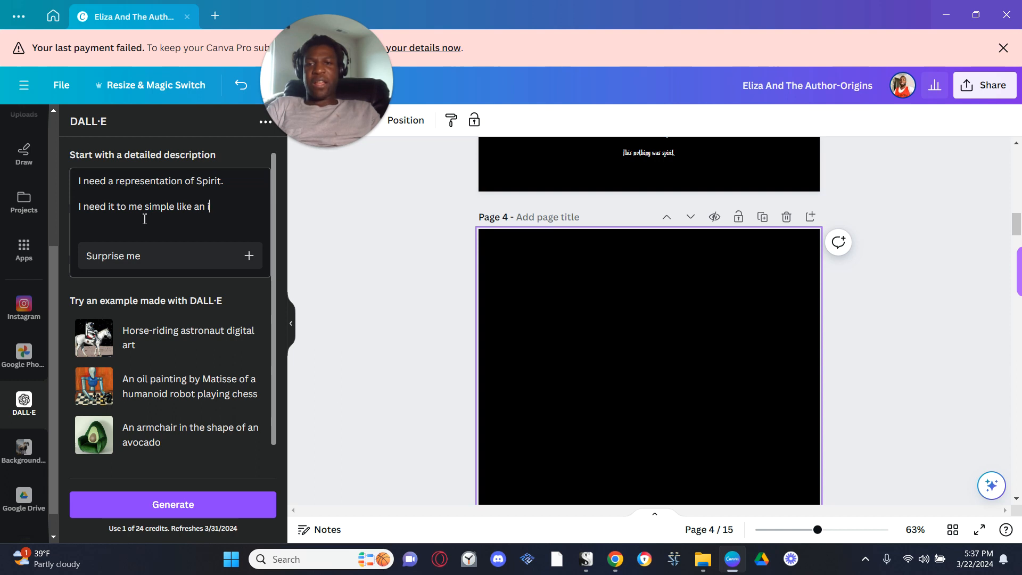
pyautogui.write('con or logo.')
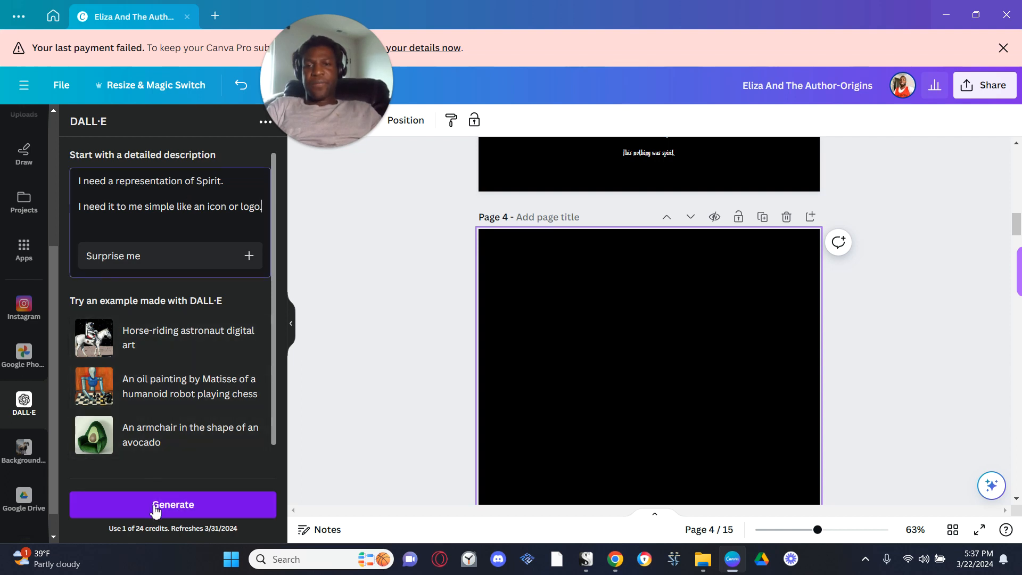
# - Extend the DALL·E description with "something like the eye of osisris or metartrong cubes." and generate the images
pyautogui.press('Return')
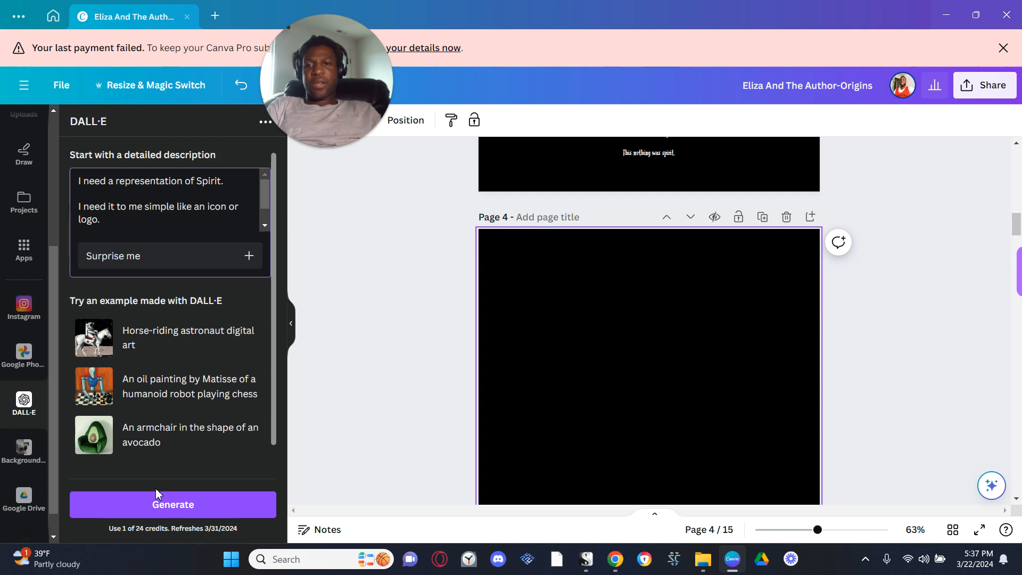
pyautogui.click(159, 224)
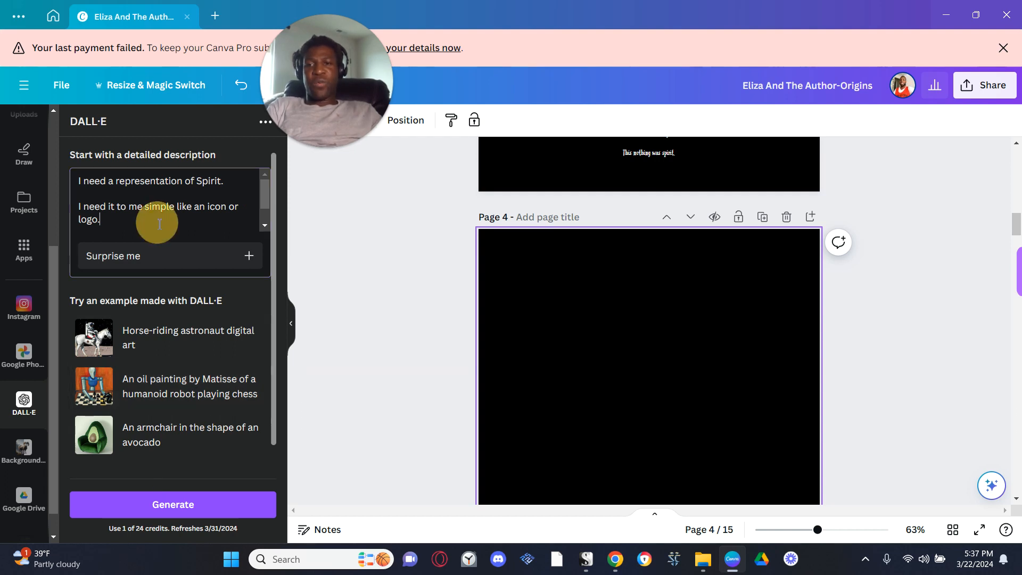
pyautogui.write('somethin')
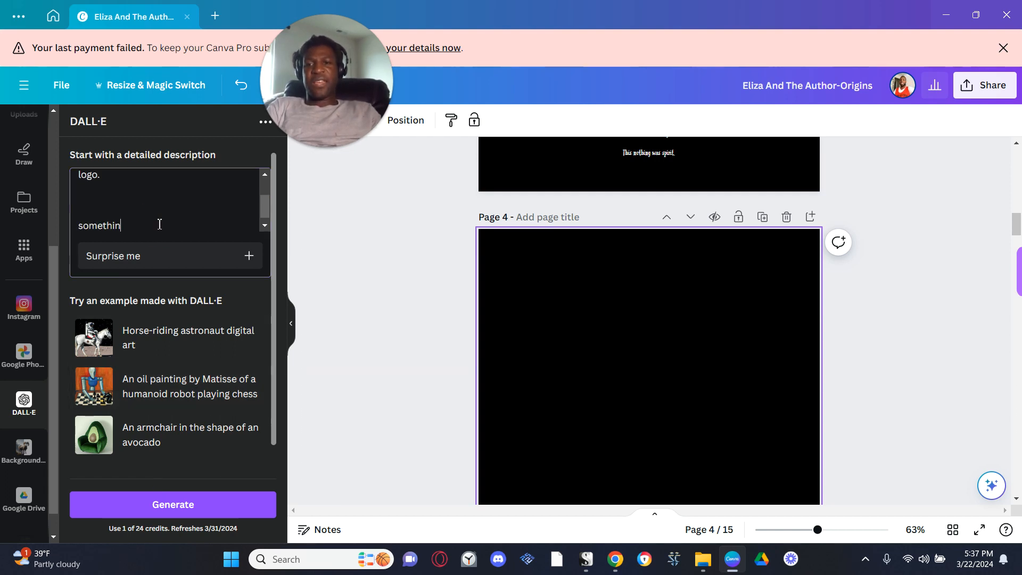
pyautogui.write('g like the eye of osi')
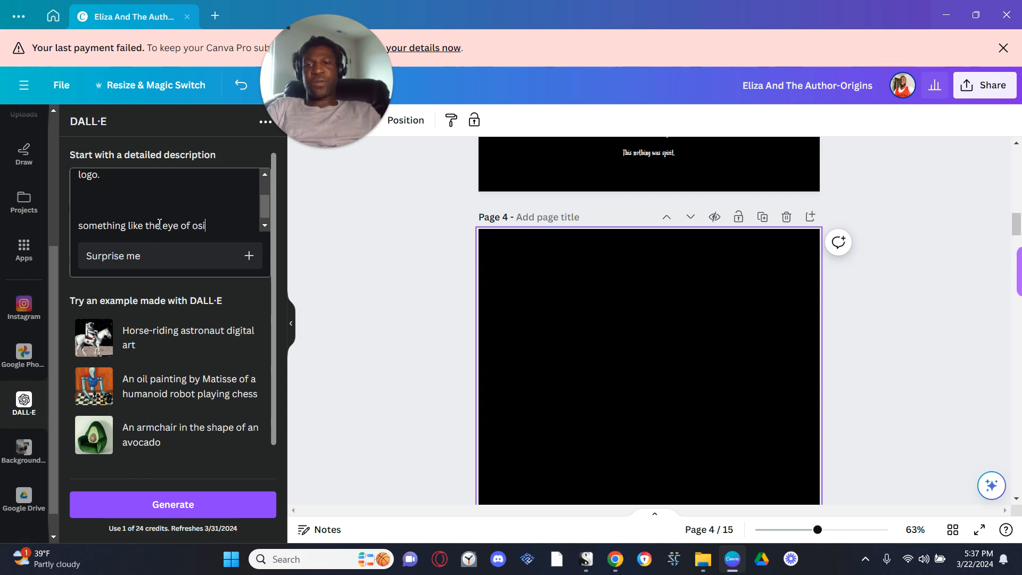
pyautogui.write('sris or ')
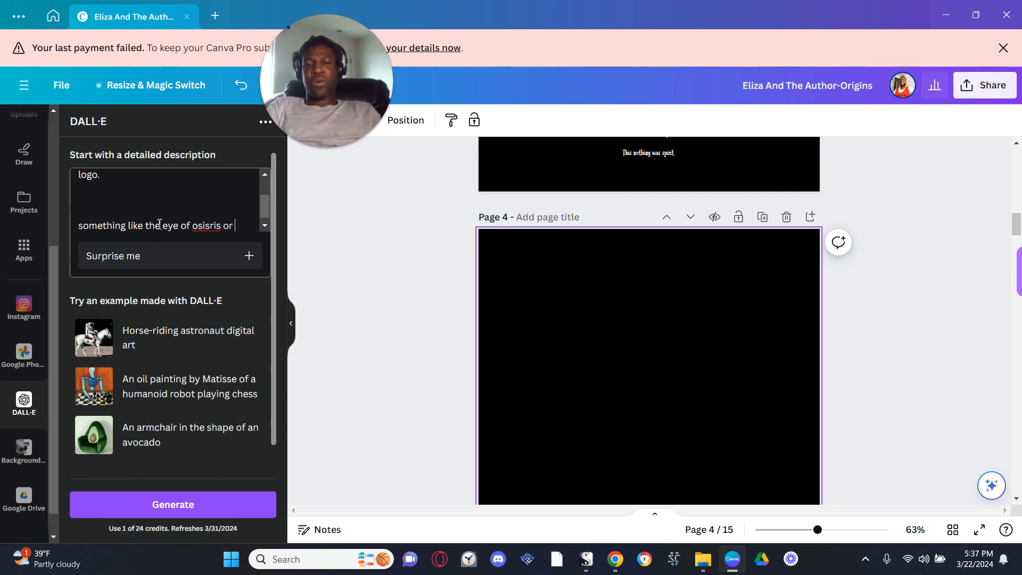
pyautogui.write('metartron')
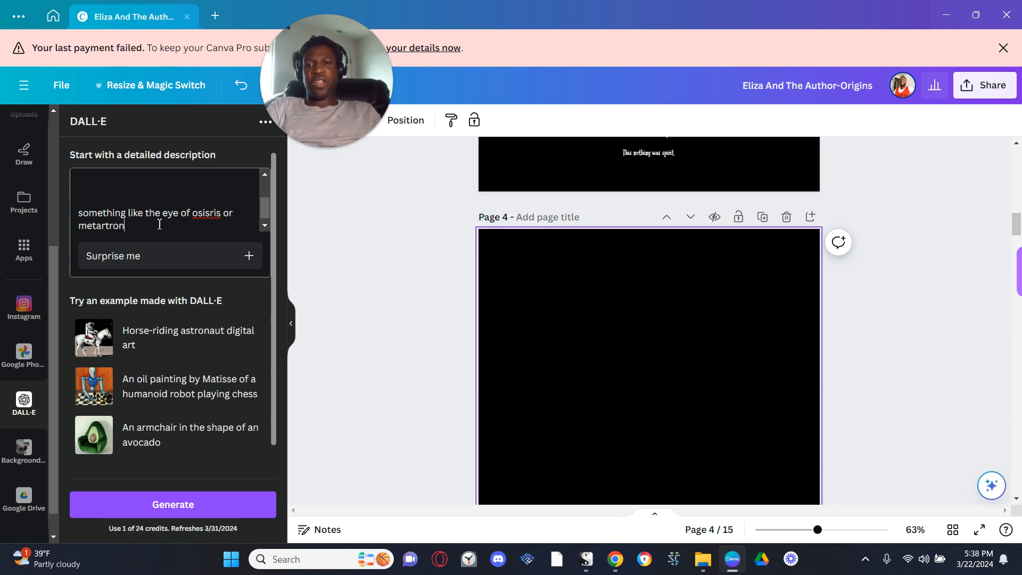
pyautogui.write('g cubes.')
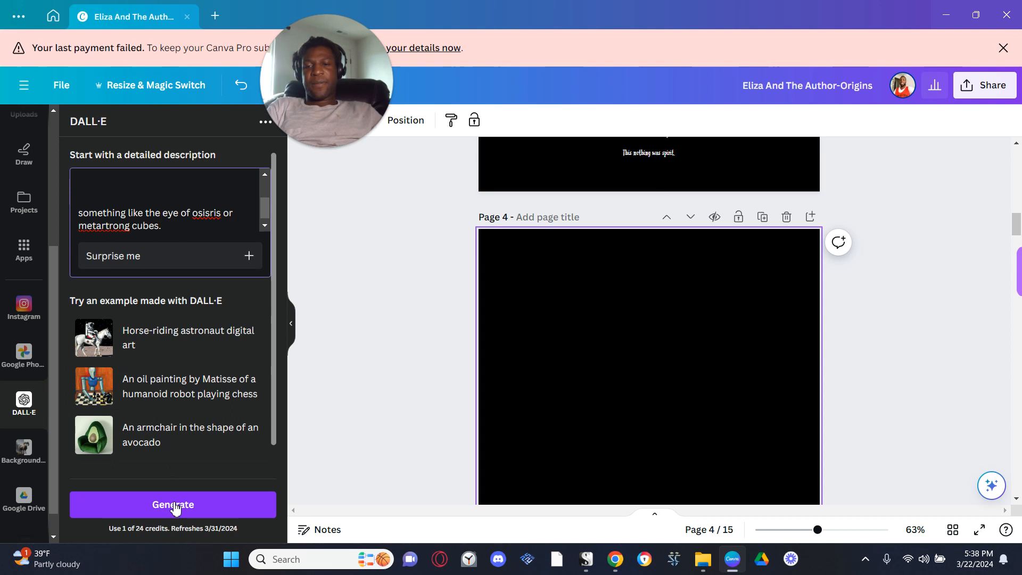
pyautogui.click(173, 509)
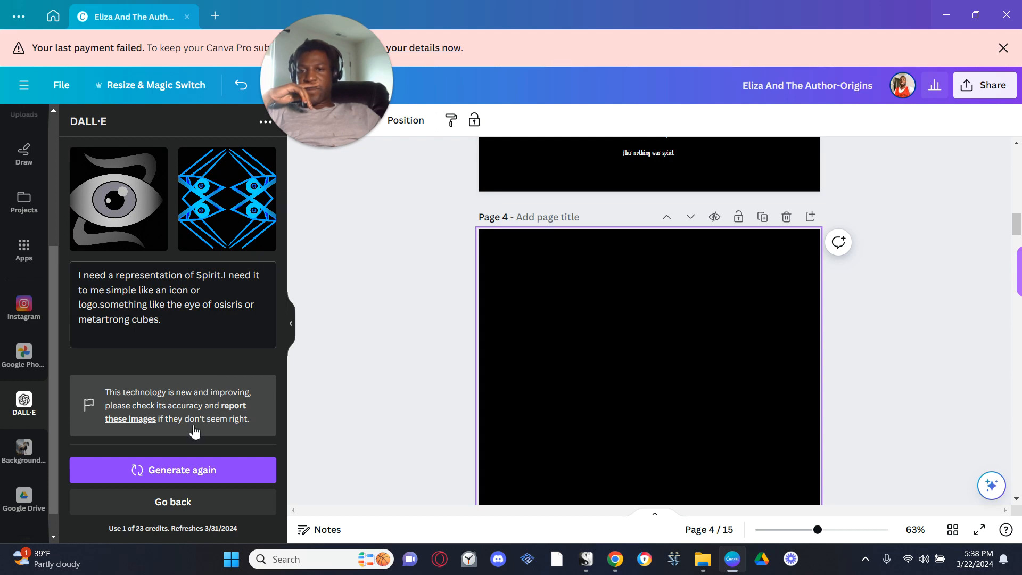
# - Add both generated images, the grey eye and the blue geometric eyes, to page 4
pyautogui.click(124, 227)
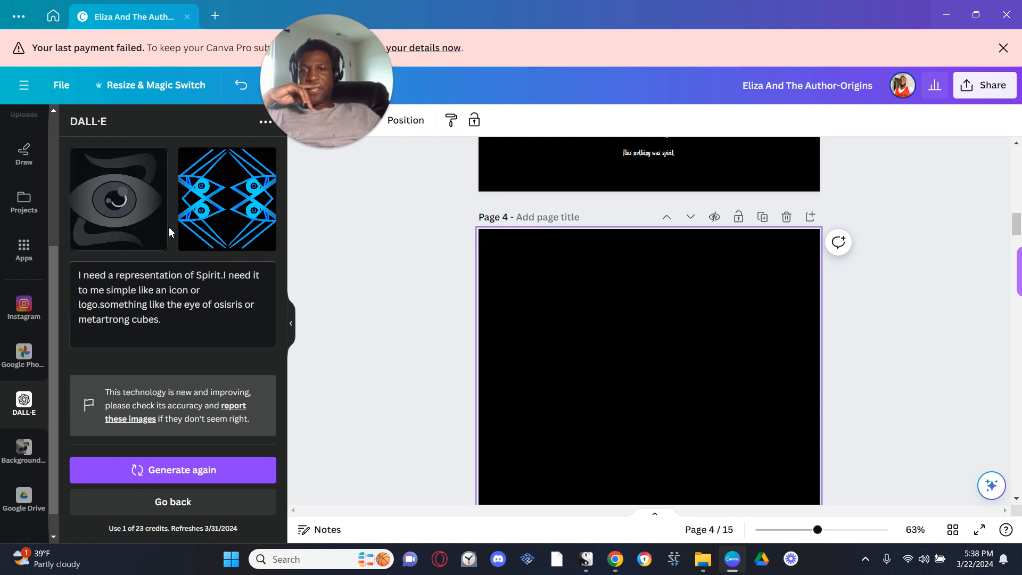
pyautogui.click(219, 228)
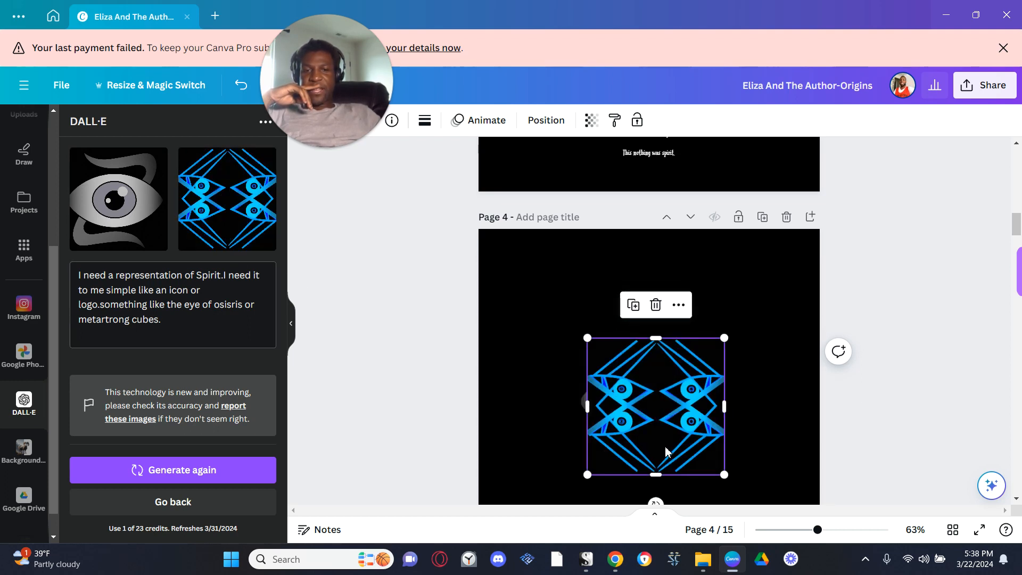
# - Add the "I AM SOFT" brand logo to page 4 and move it aside to uncover the generated images
pyautogui.click(24, 203)
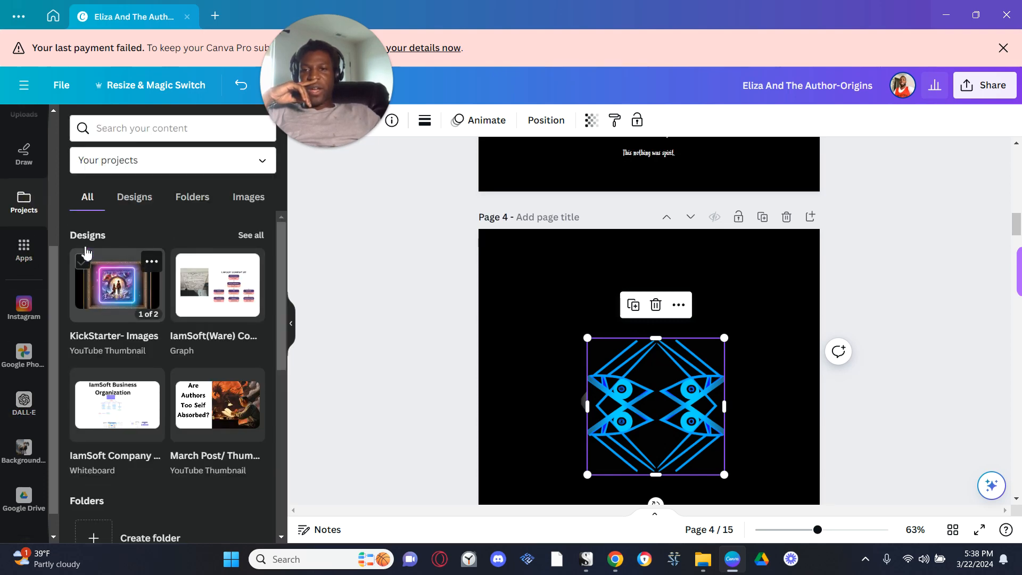
pyautogui.click(24, 250)
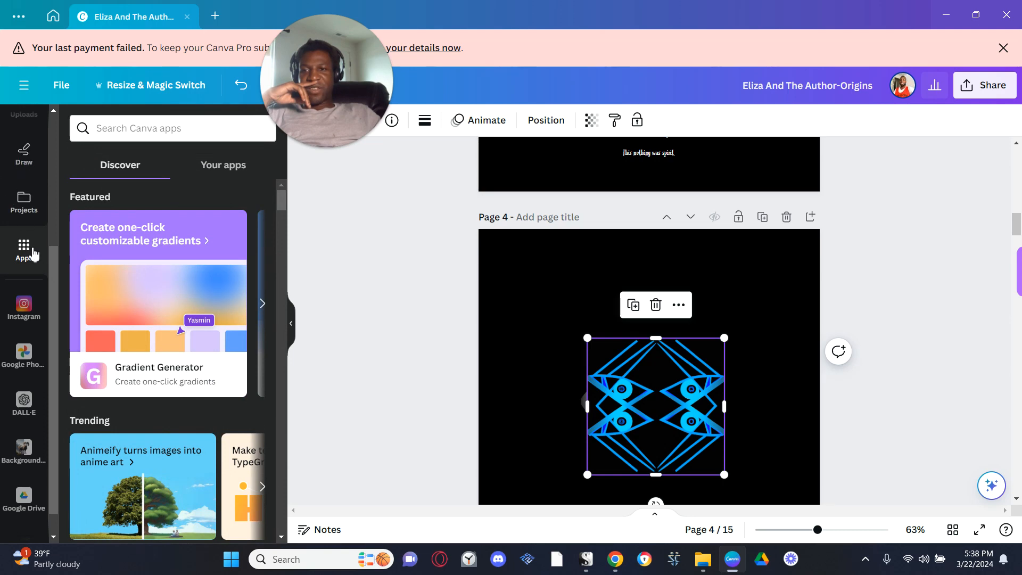
pyautogui.scroll(3, 29, 250)
pyautogui.click(31, 210)
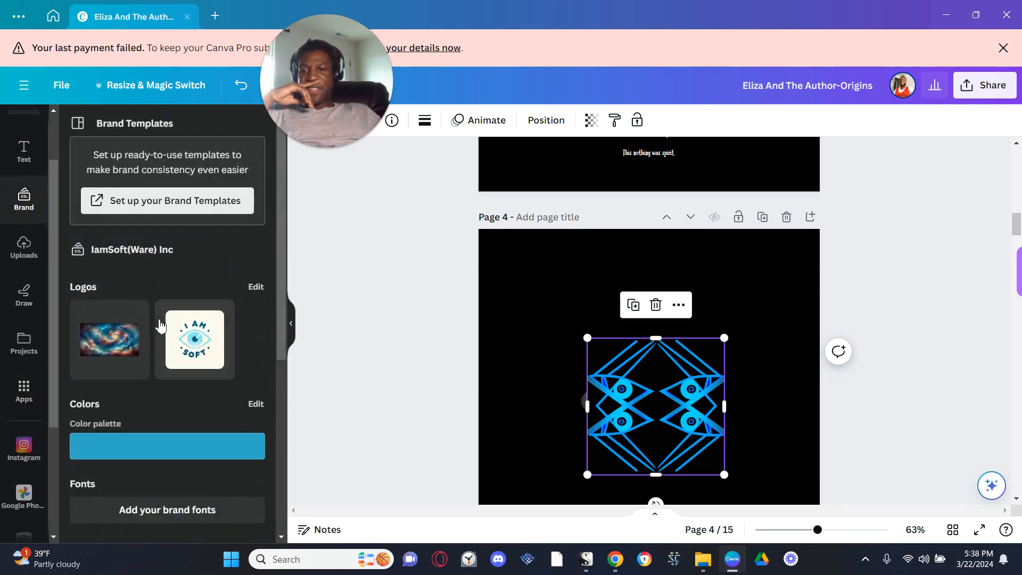
pyautogui.click(195, 339)
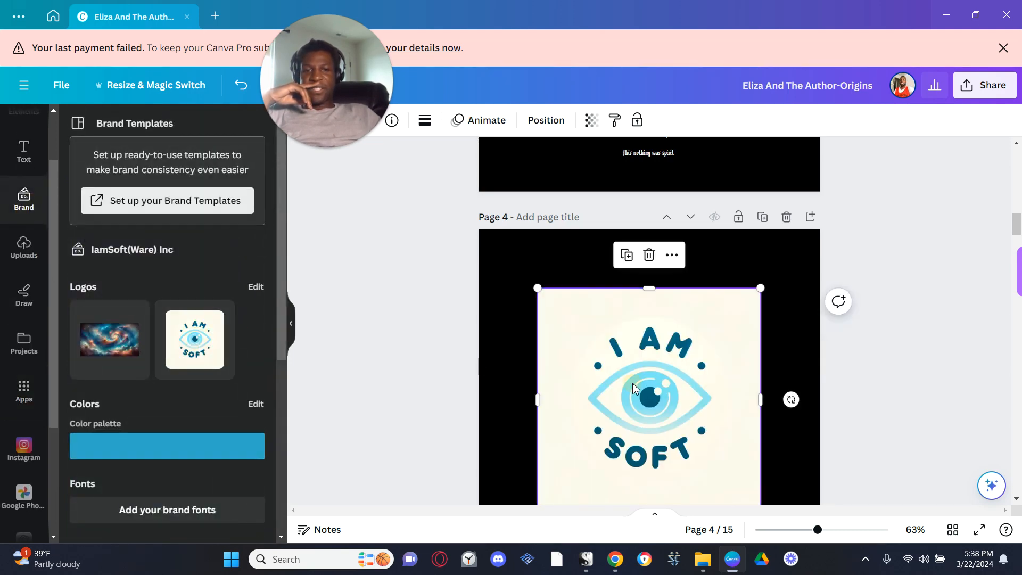
pyautogui.moveTo(633, 388); pyautogui.dragTo(496, 464)
# - Delete the blue geometric eyes and the grey eye from page 4, and move the "I AM SOFT" logo back to the page centre
pyautogui.click(692, 419)
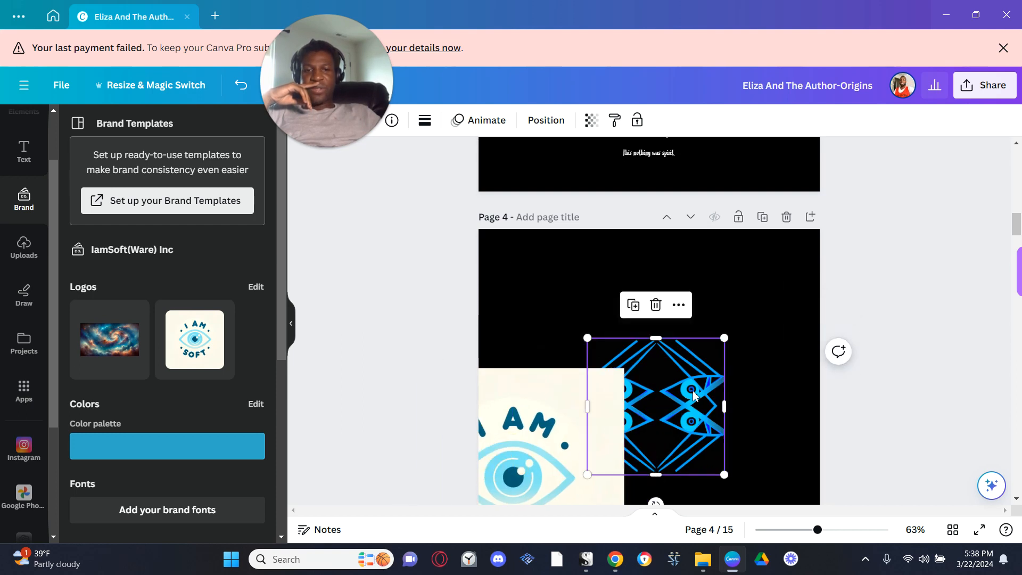
pyautogui.press('Delete')
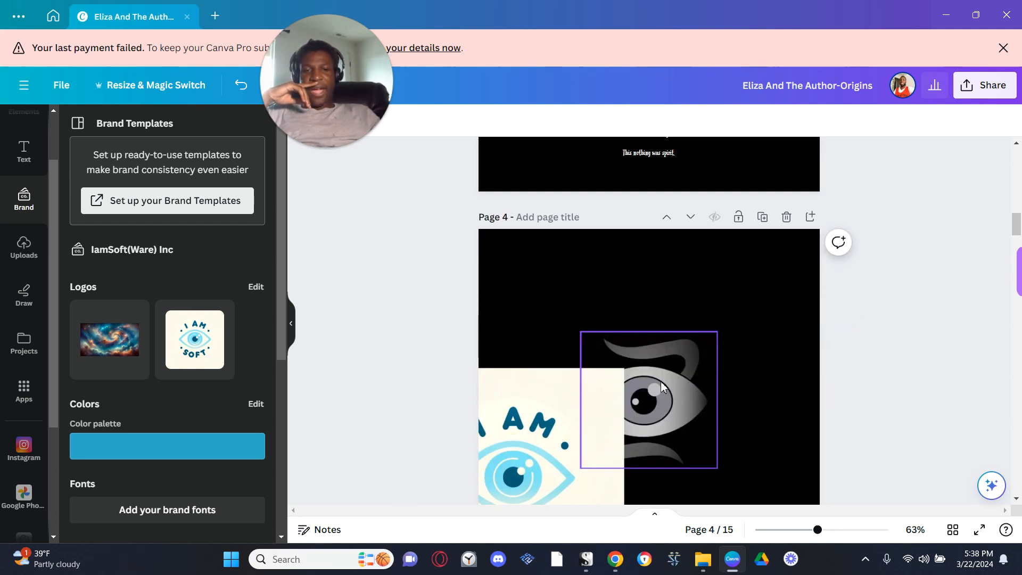
pyautogui.click(678, 400)
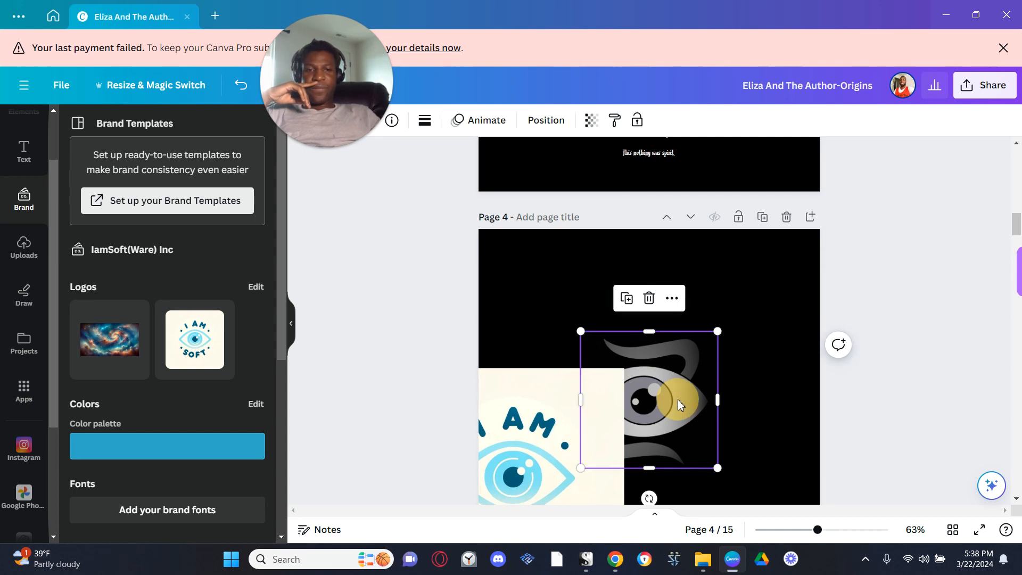
pyautogui.press('Delete')
pyautogui.moveTo(598, 443); pyautogui.dragTo(726, 334)
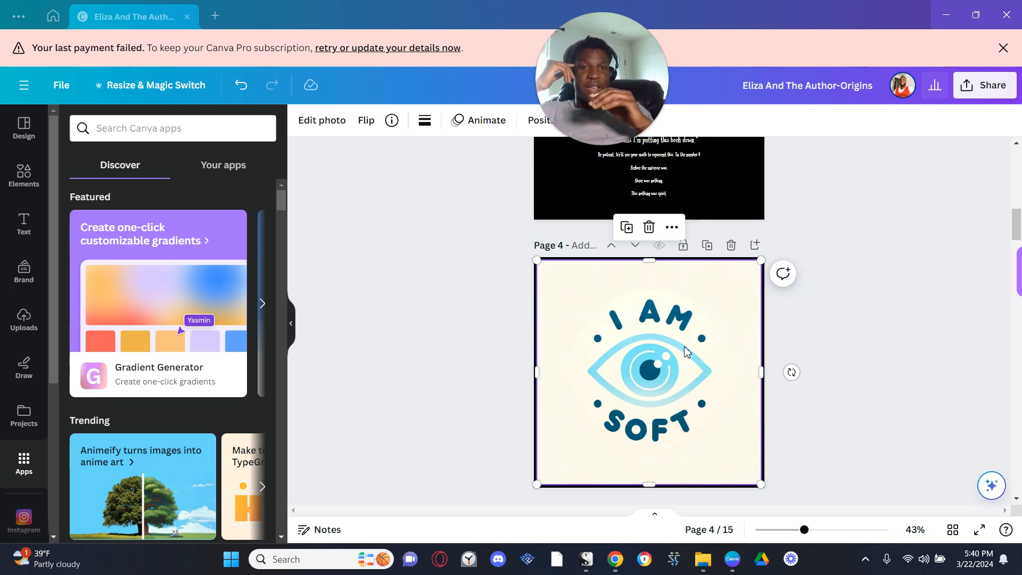
# - Remove the cream background from the "I AM SOFT" logo on page 4 with BG Remover
pyautogui.moveTo(612, 108)
pyautogui.moveTo(612, 108); pyautogui.dragTo(47, 128)
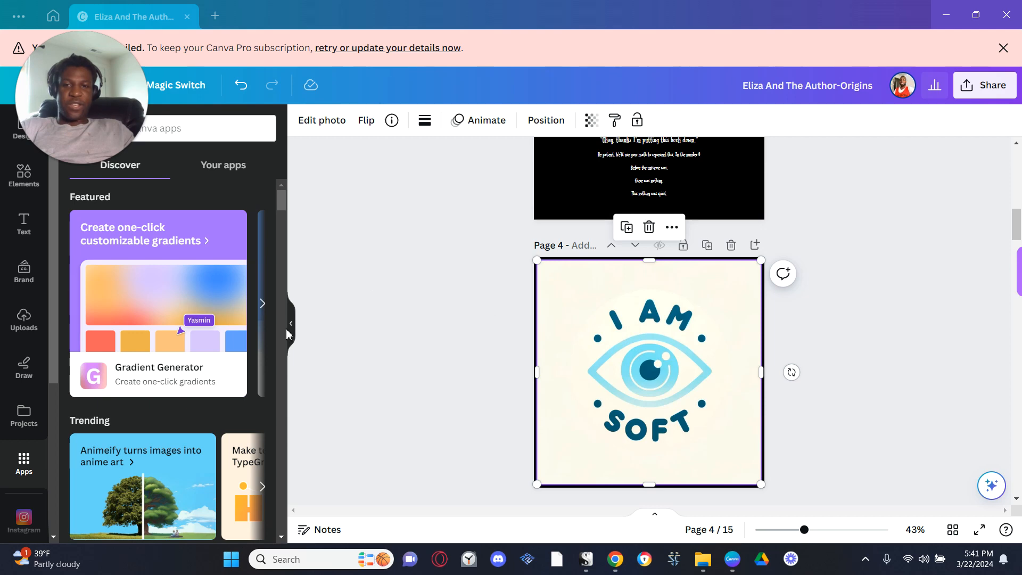
pyautogui.click(592, 305)
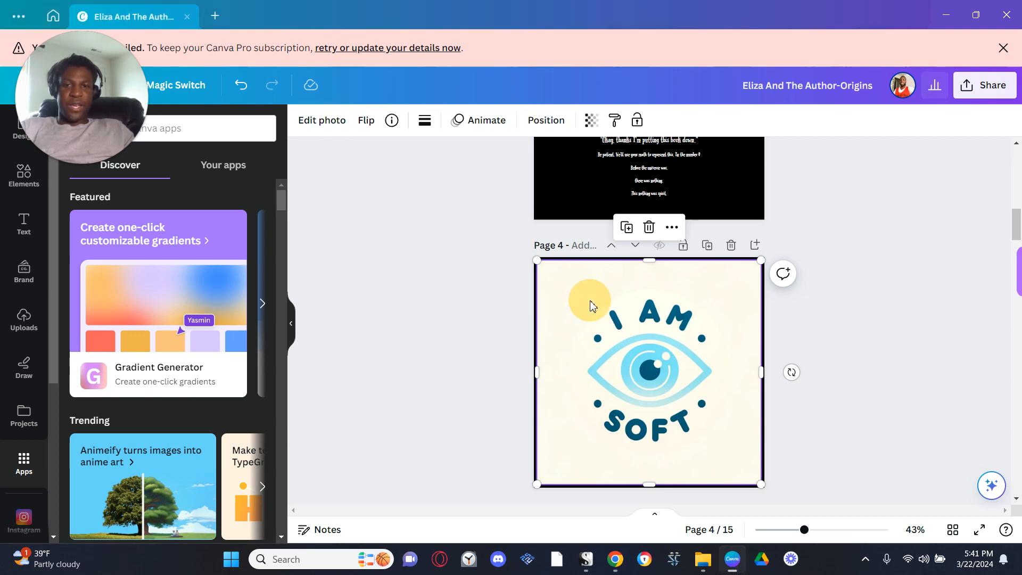
pyautogui.click(592, 305)
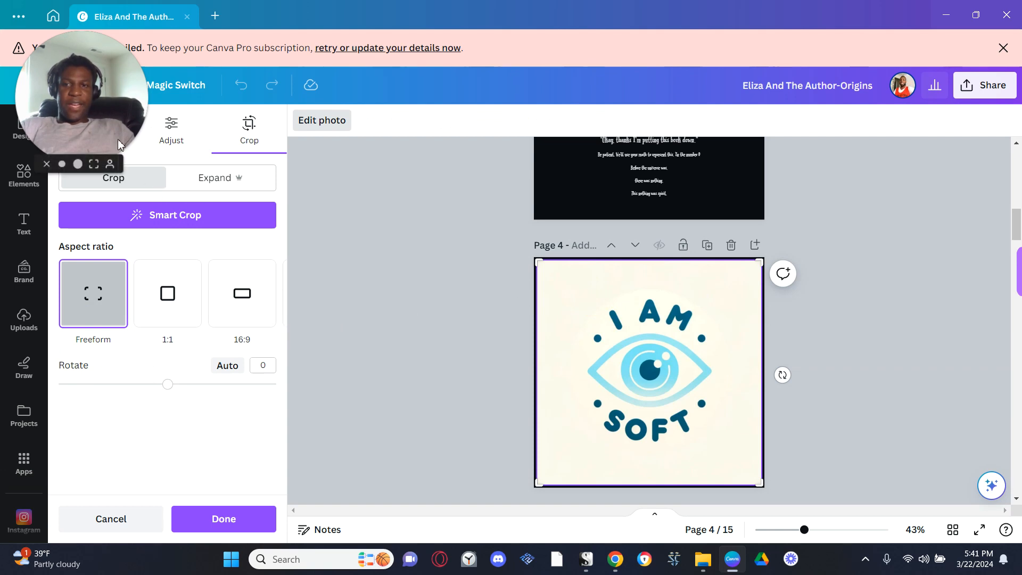
pyautogui.moveTo(118, 144); pyautogui.dragTo(978, 417)
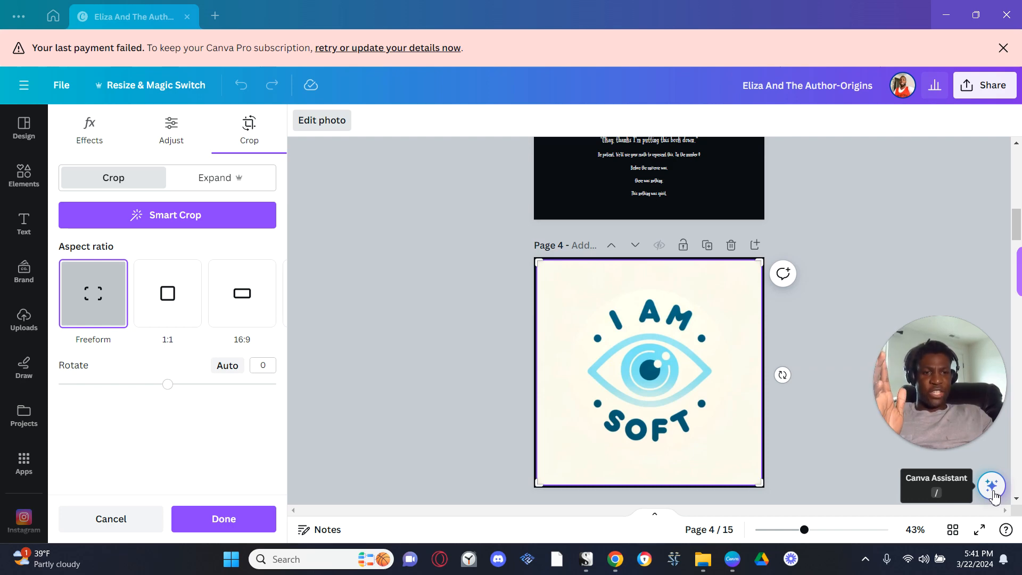
pyautogui.click(84, 137)
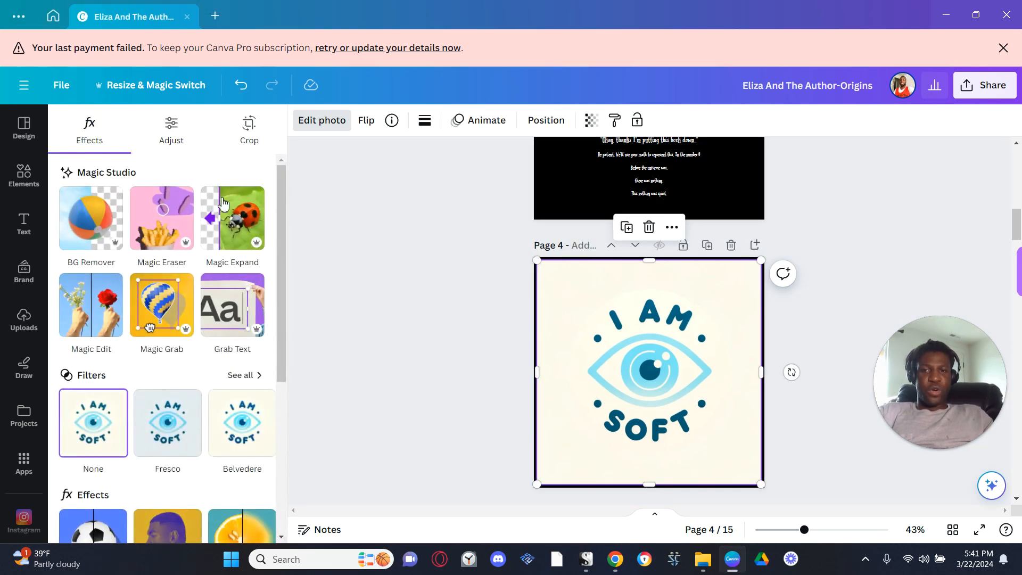
pyautogui.click(90, 218)
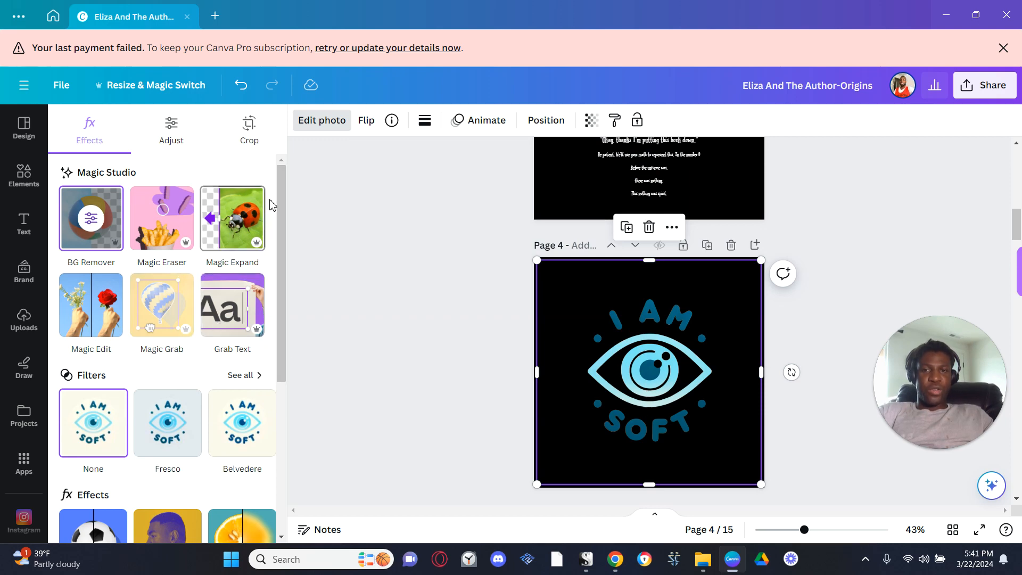
# - Check the arrangement settings and the layers of the logo on page 4
pyautogui.click(545, 120)
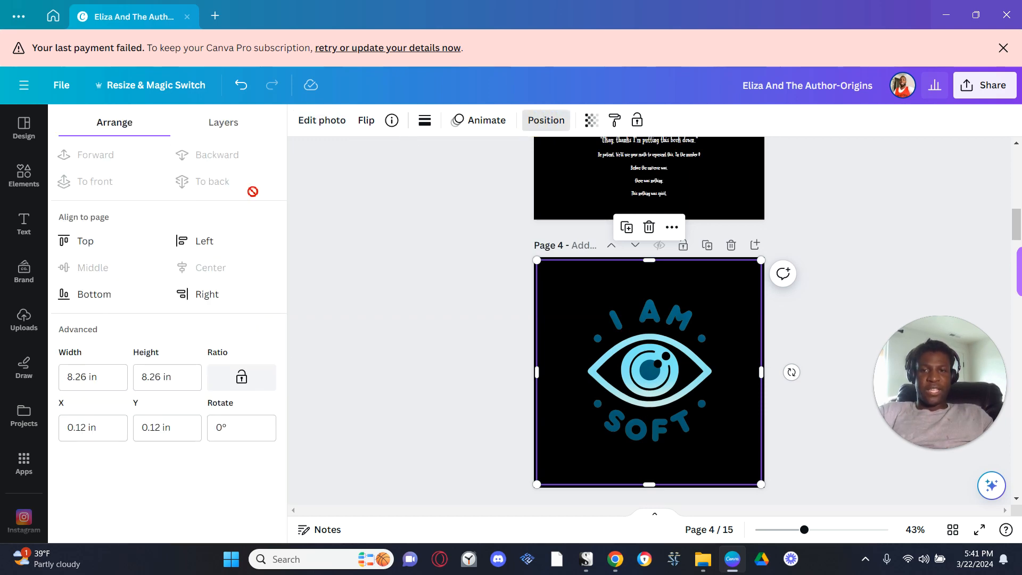
pyautogui.click(220, 128)
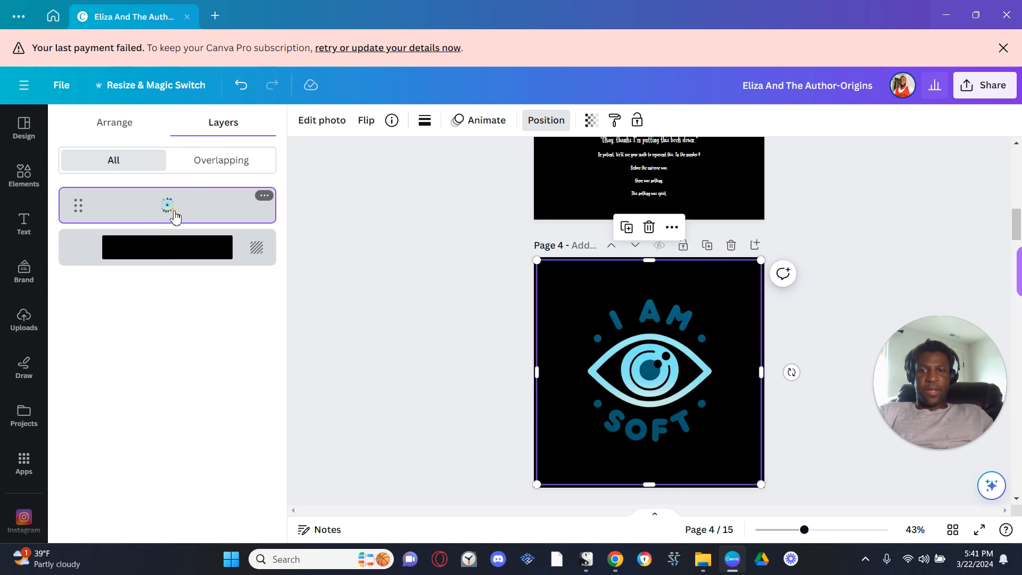
pyautogui.click(128, 123)
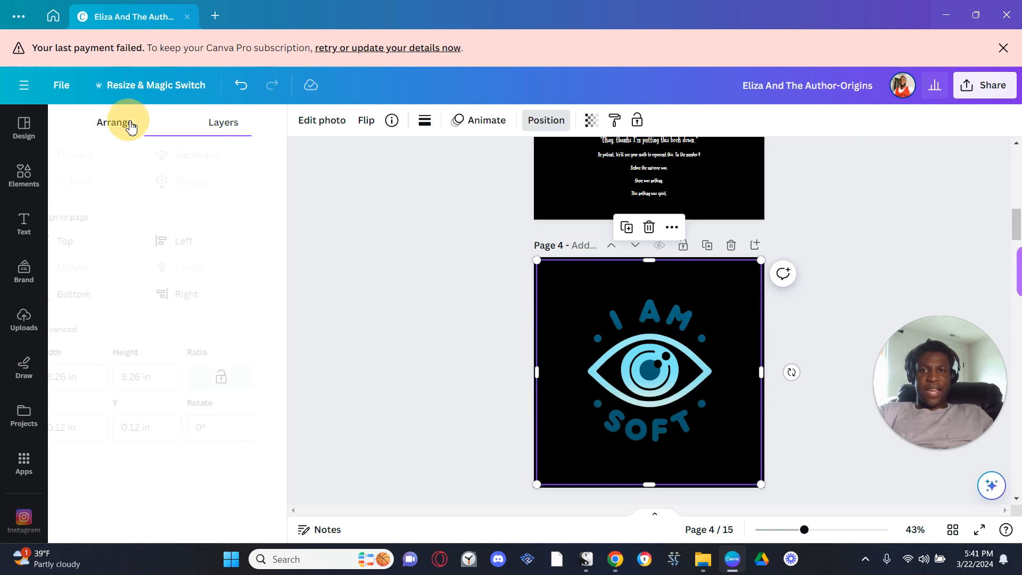
# - Try to separate the logo's lettering into editable text with Grab Text, and undo the extraction
pyautogui.click(322, 121)
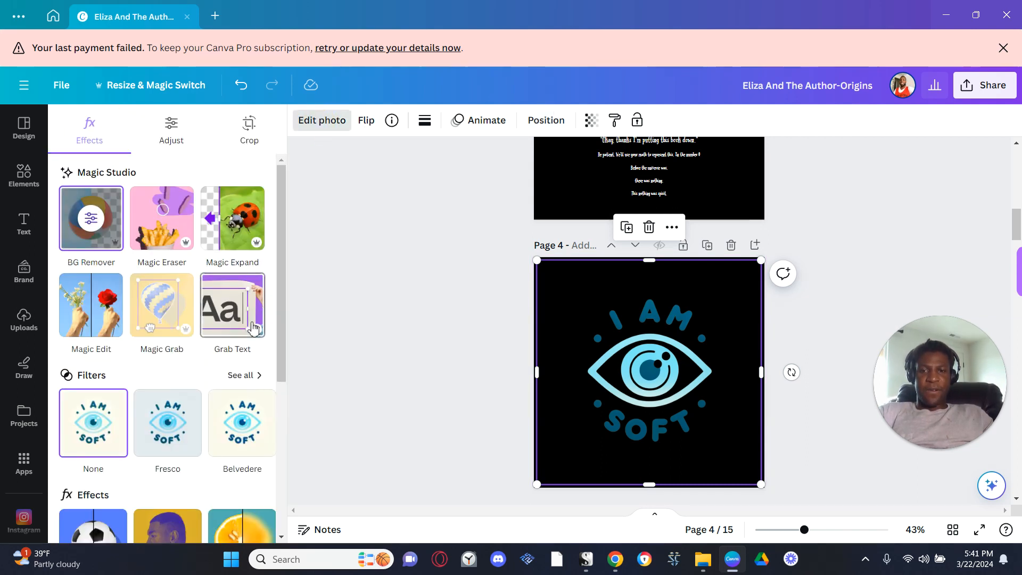
pyautogui.click(233, 304)
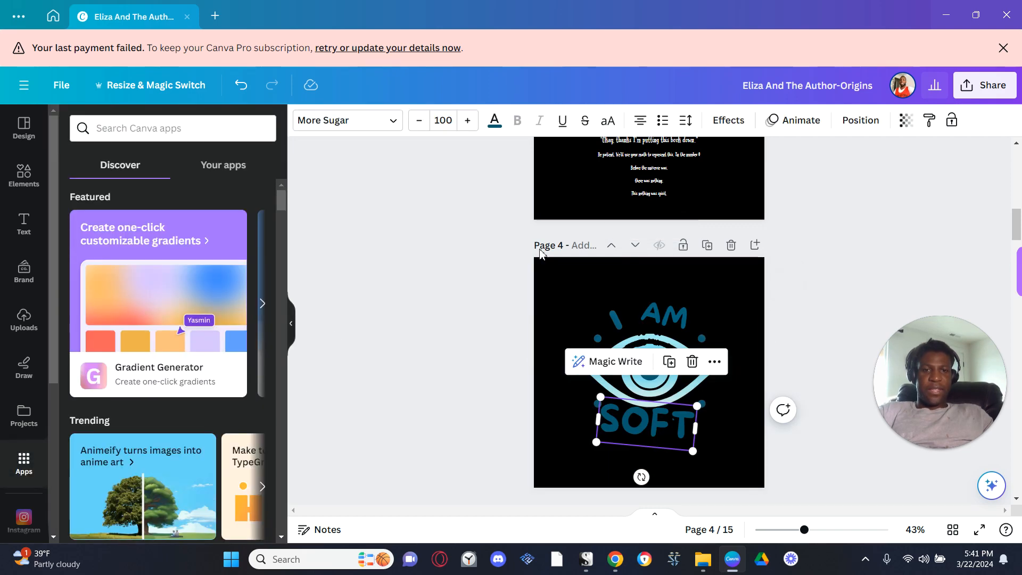
pyautogui.click(666, 315)
pyautogui.keyDown('shift'); pyautogui.click(665, 429); pyautogui.keyUp('shift')
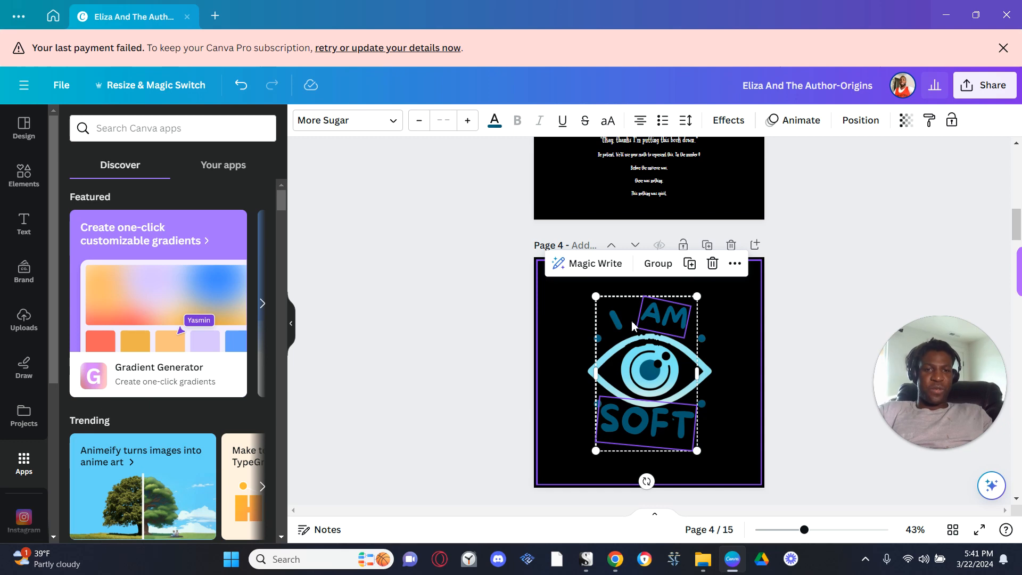
pyautogui.click(732, 378)
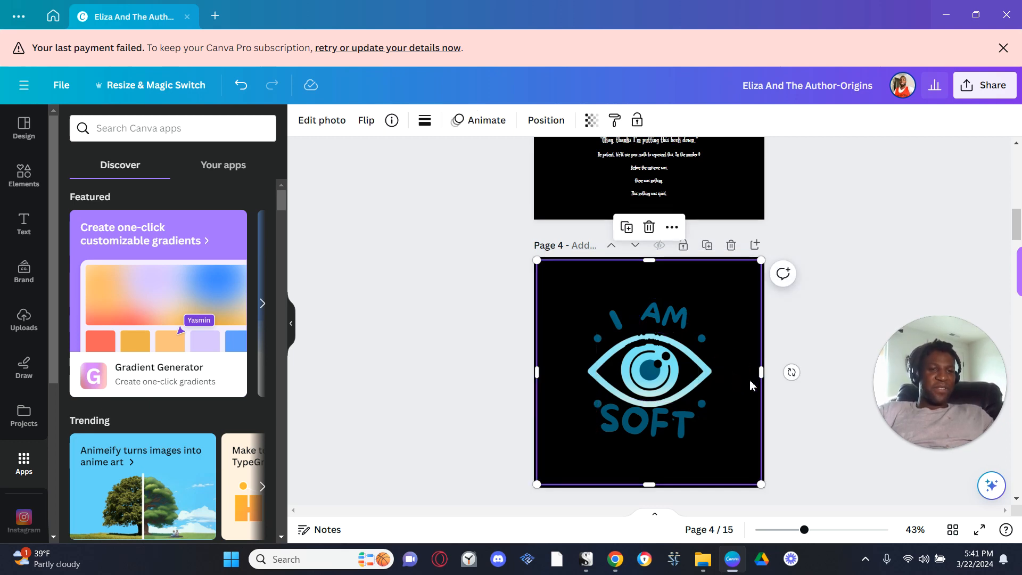
pyautogui.moveTo(572, 308); pyautogui.dragTo(559, 291)
pyautogui.hotkey('ctrl', 'z')
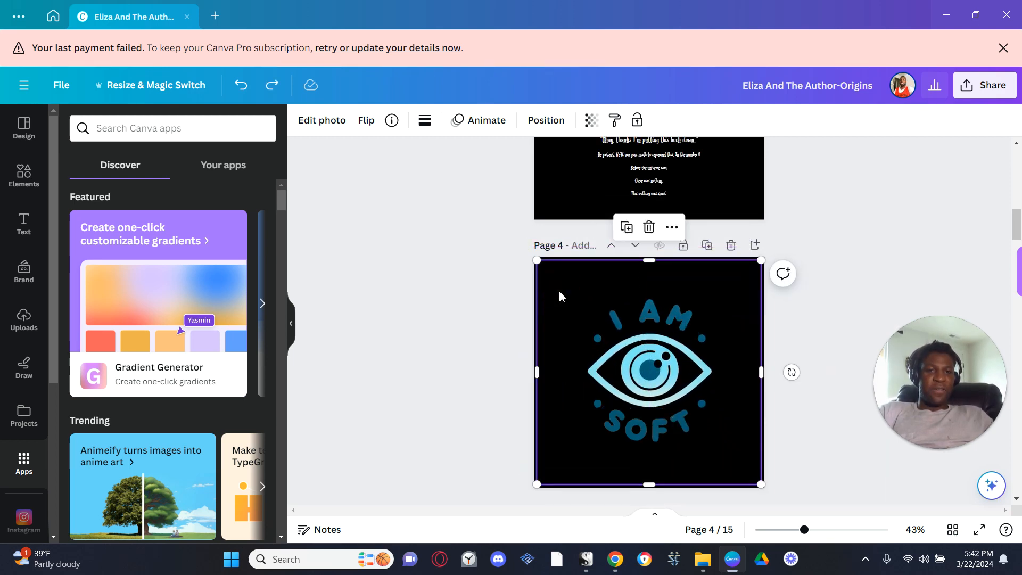
# - Shrink the "I AM SOFT" eye logo to a small icon and centre it on page 4
pyautogui.moveTo(722, 445)
pyautogui.mouseDown()
pyautogui.moveTo(584, 276)
pyautogui.moveTo(714, 445)
pyautogui.mouseUp()
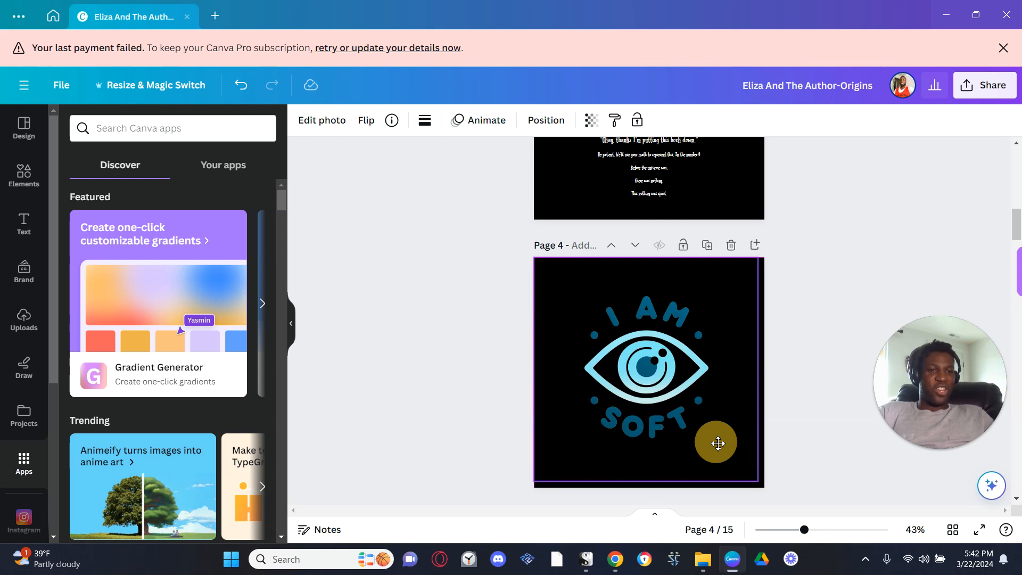
pyautogui.moveTo(721, 454)
pyautogui.mouseDown()
pyautogui.moveTo(729, 463)
pyautogui.moveTo(720, 452)
pyautogui.mouseUp()
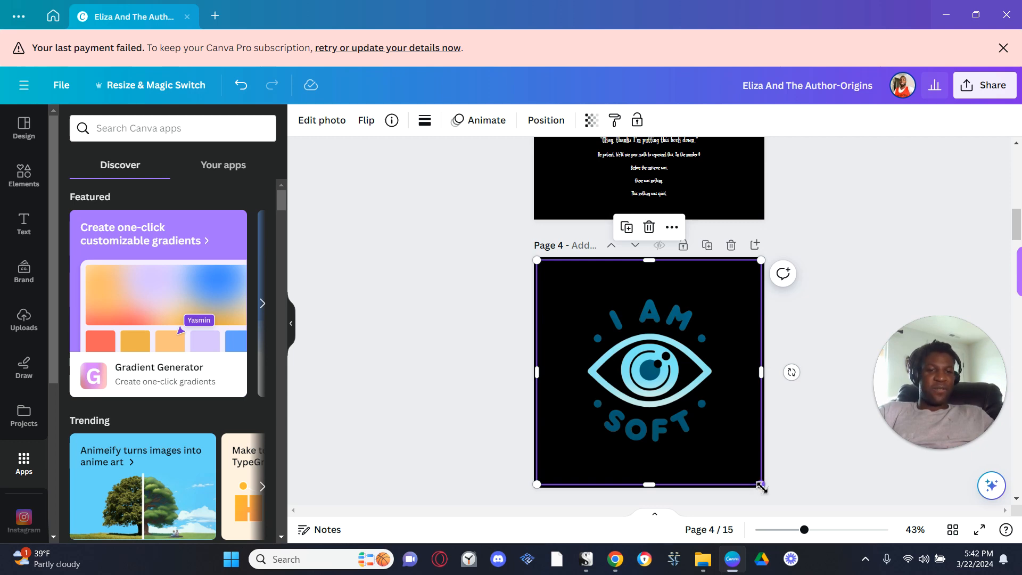
pyautogui.moveTo(761, 486); pyautogui.dragTo(663, 376)
pyautogui.click(724, 376)
pyautogui.click(827, 411)
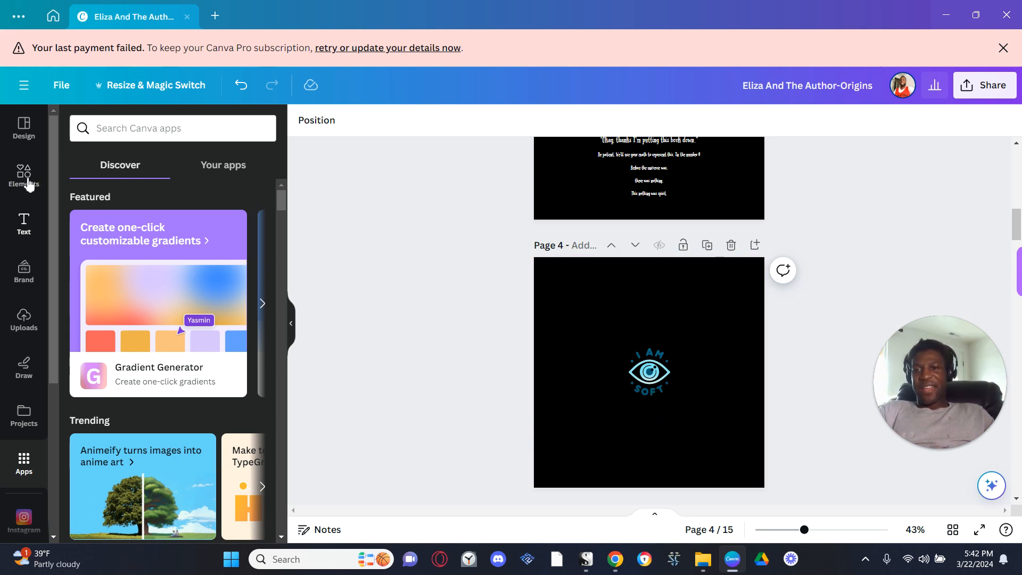
# - Add a text box below the eye logo on page 4 and replace its placeholder with "Present"
pyautogui.click(23, 223)
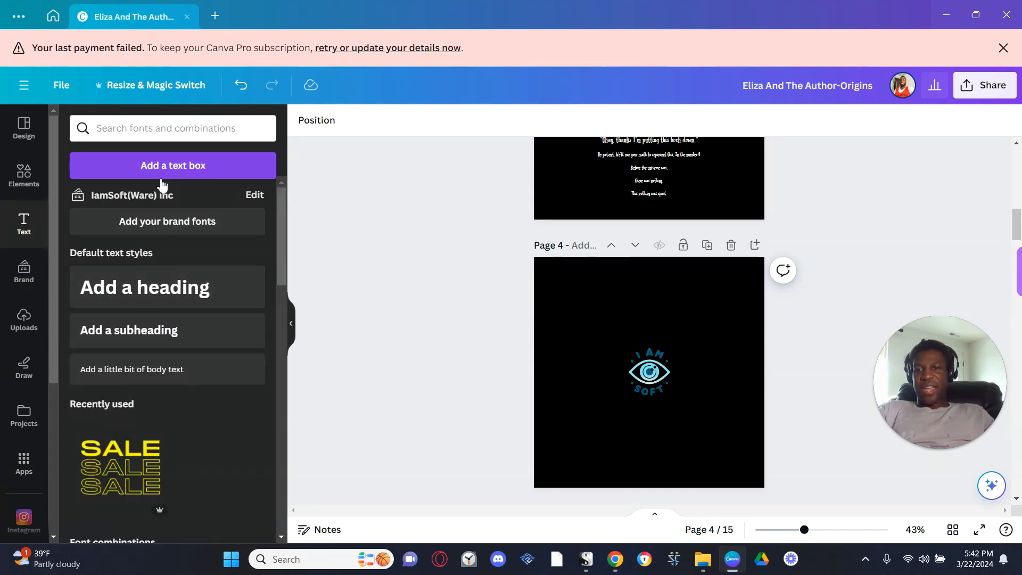
pyautogui.click(169, 167)
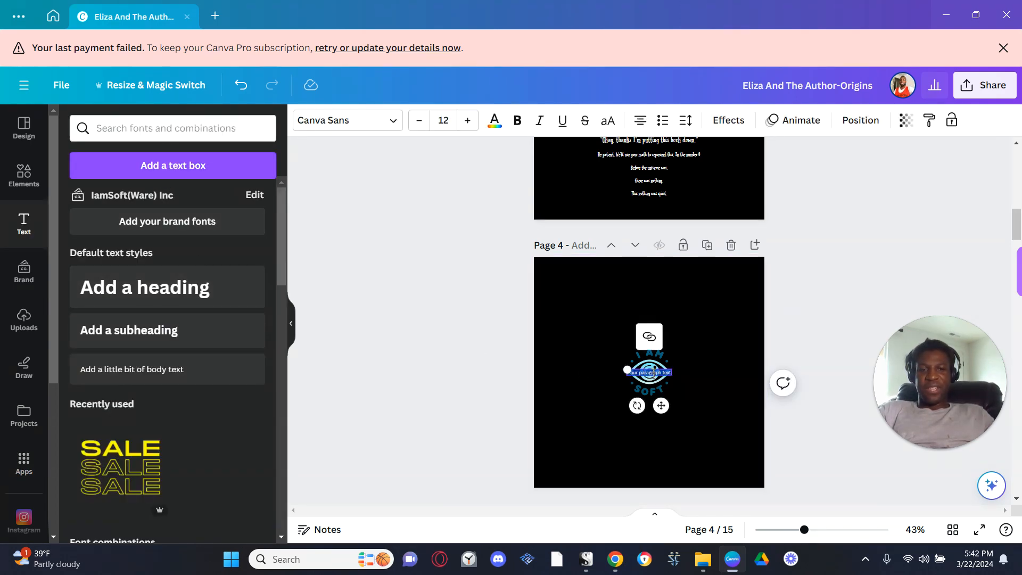
pyautogui.moveTo(661, 405); pyautogui.dragTo(658, 466)
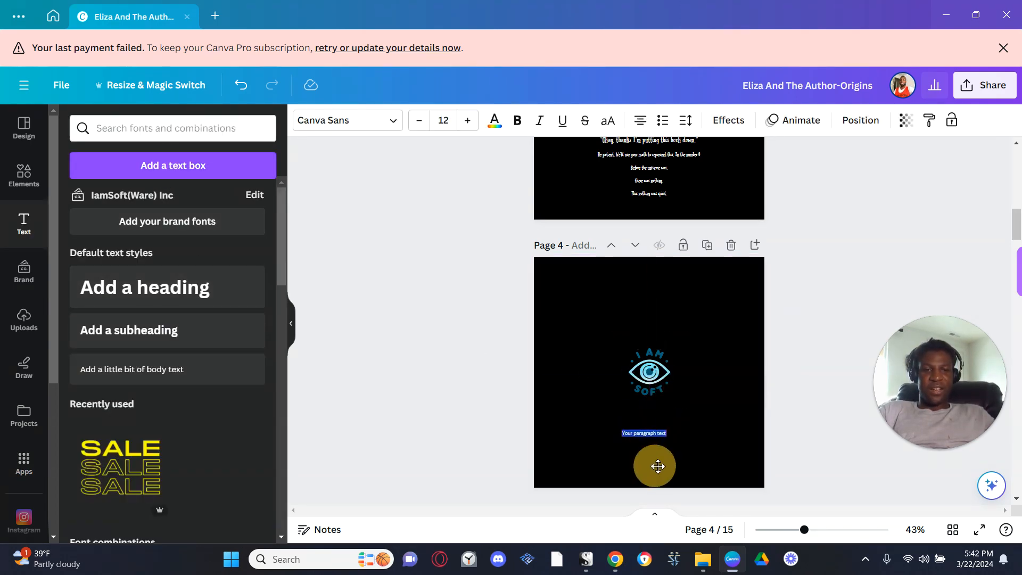
pyautogui.press('BackSpace')
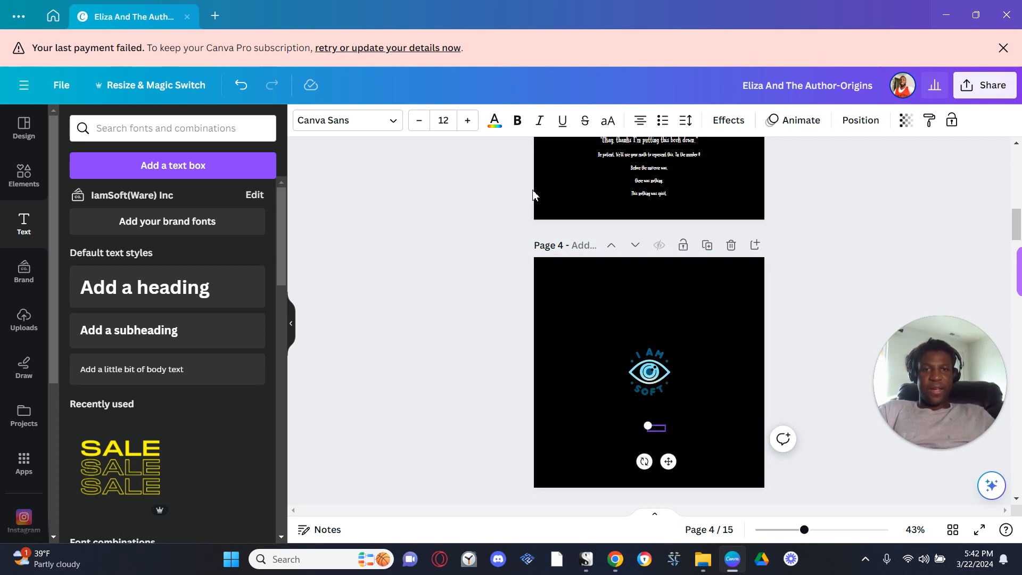
# - Choose the blue brand palette color for the "Present" text box and increase its font size to 28
pyautogui.click(495, 120)
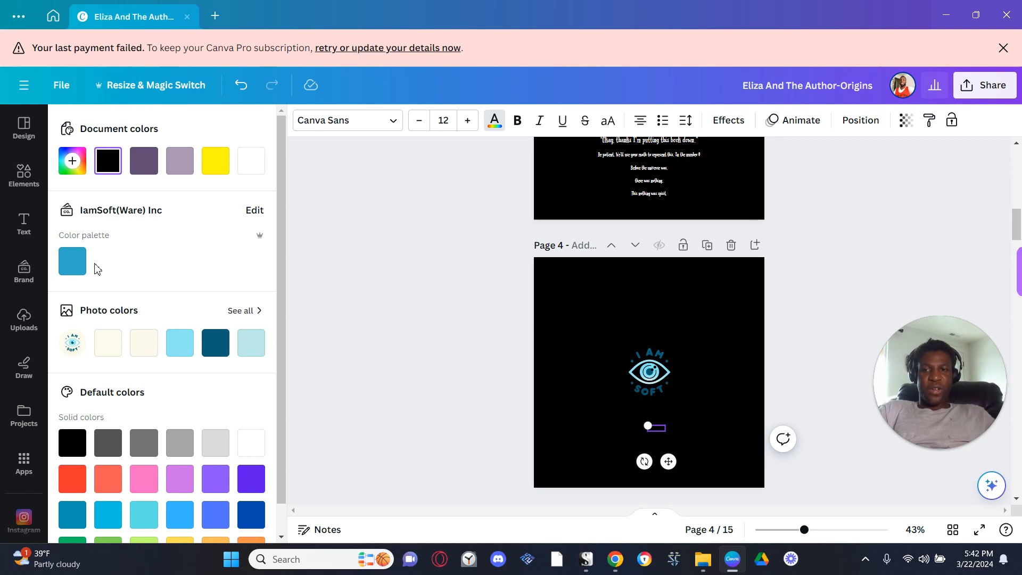
pyautogui.click(74, 262)
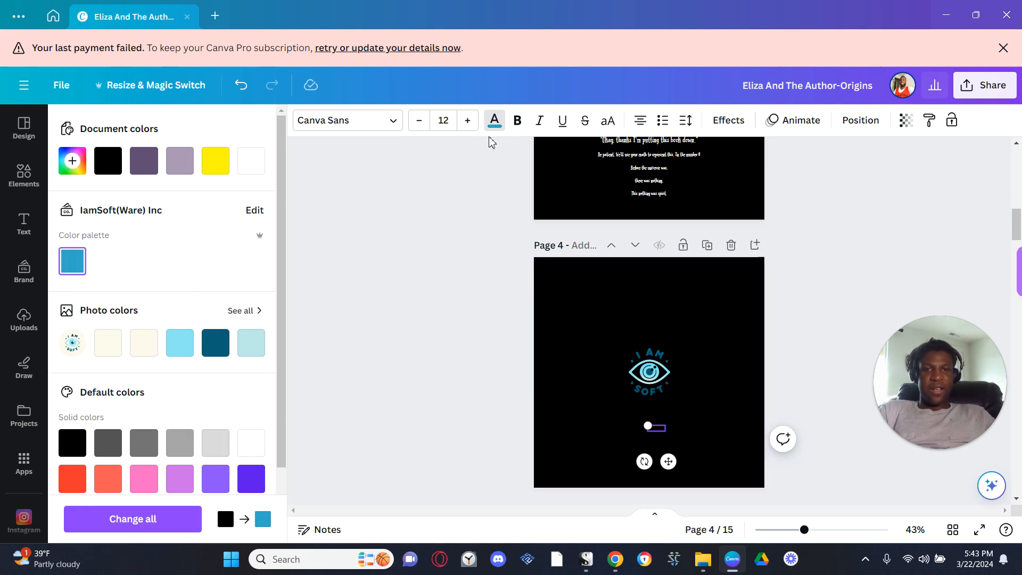
pyautogui.click(468, 121)
pyautogui.click(468, 121)
pyautogui.click(468, 120)
pyautogui.click(467, 121)
pyautogui.click(467, 121)
pyautogui.doubleClick(468, 121)
pyautogui.click(468, 121)
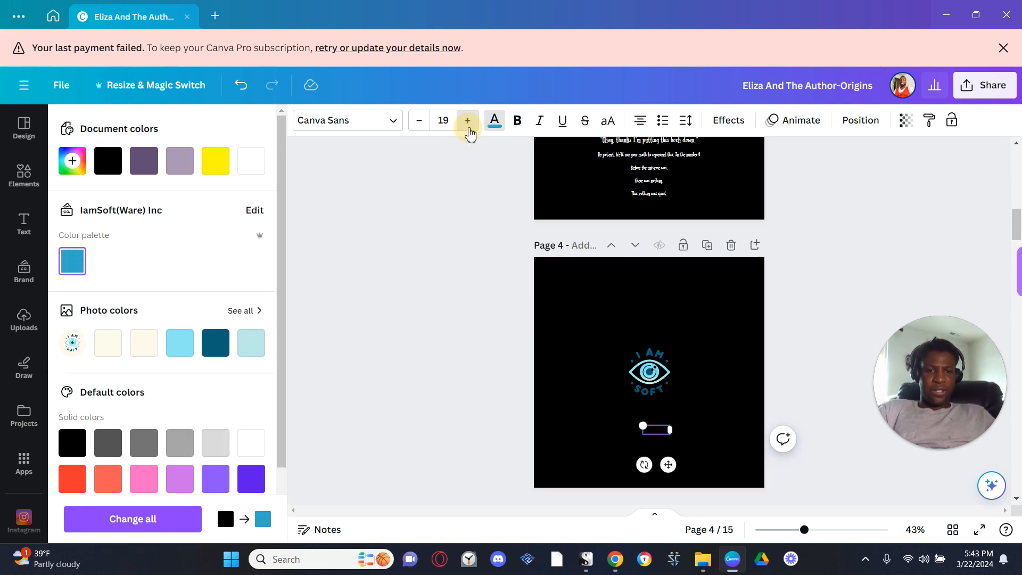
pyautogui.doubleClick(468, 121)
pyautogui.doubleClick(468, 121)
pyautogui.click(468, 121)
pyautogui.doubleClick(468, 121)
pyautogui.click(468, 121)
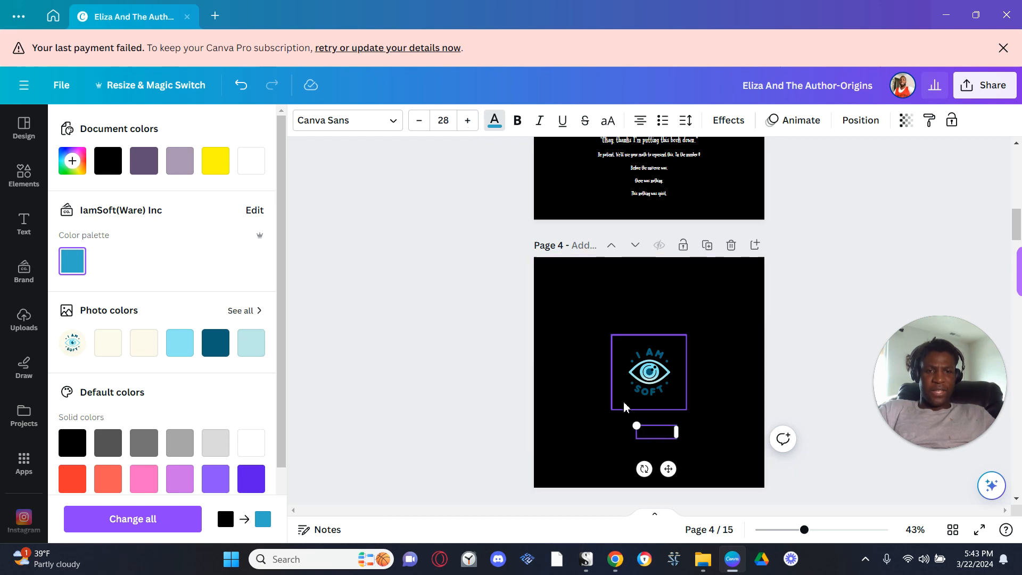
# - Color the word "Present" in the brand palette's blue and widen its text box
pyautogui.click(663, 432)
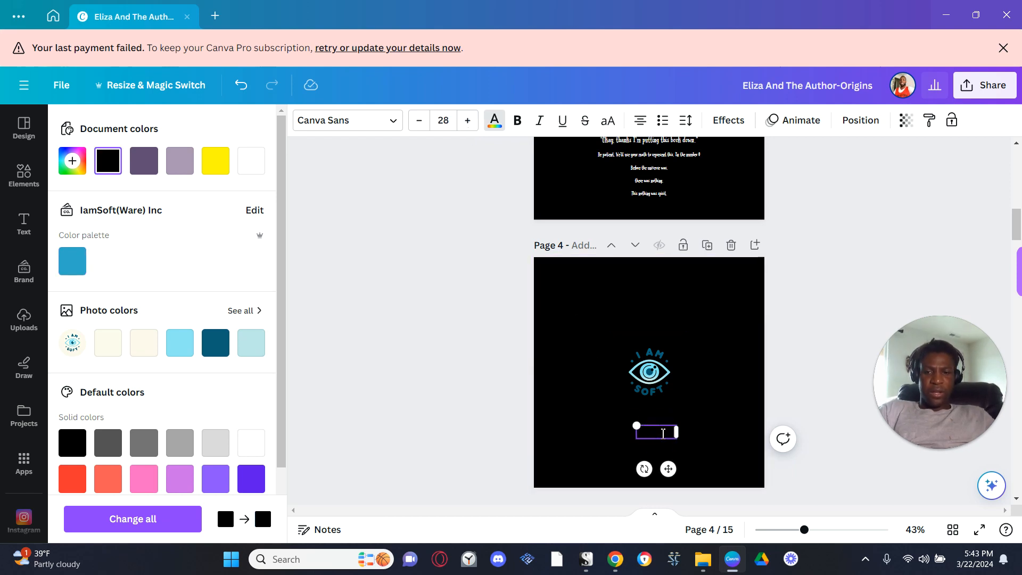
pyautogui.doubleClick(663, 432)
pyautogui.click(72, 261)
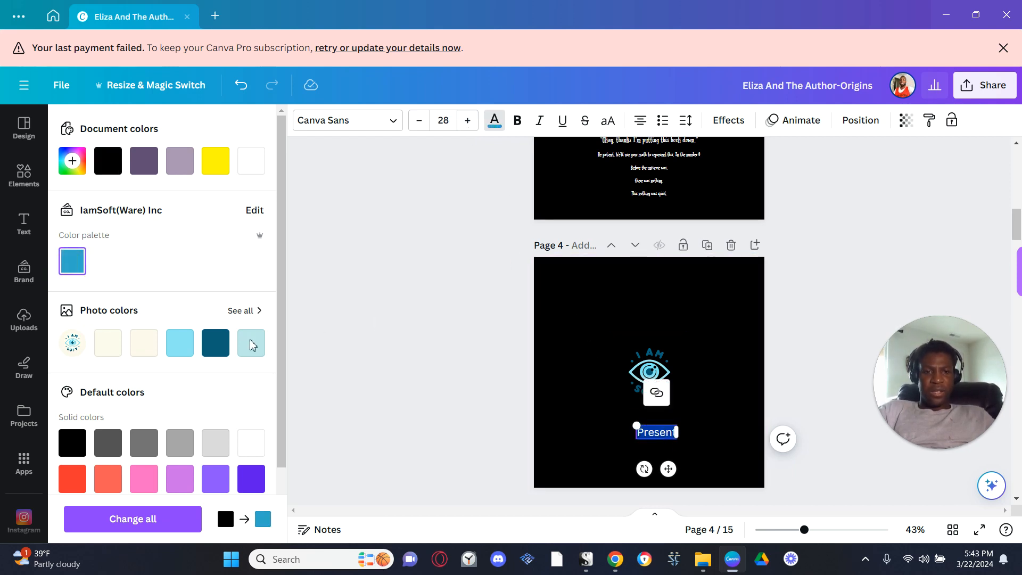
pyautogui.moveTo(679, 435); pyautogui.dragTo(704, 432)
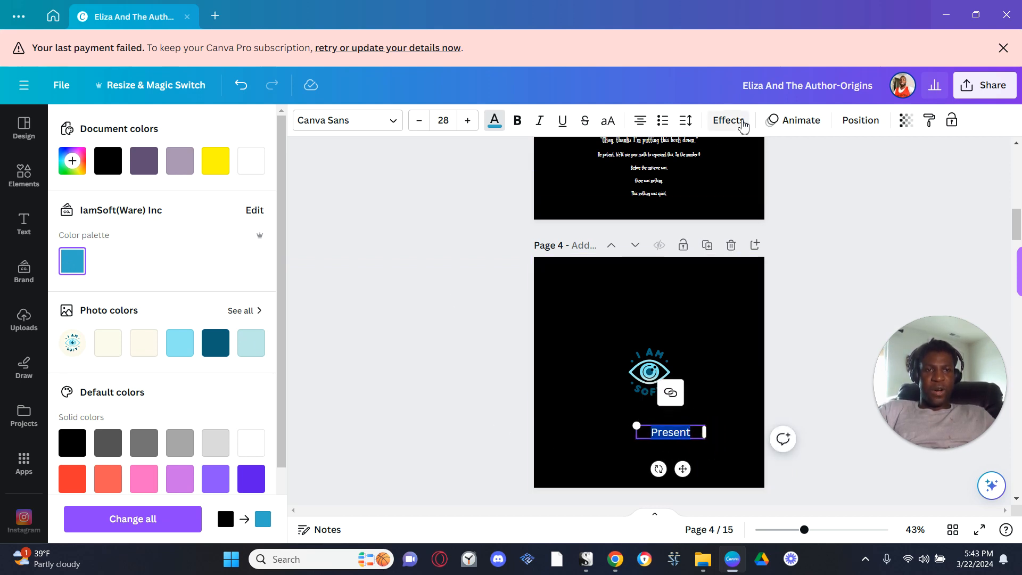
# - Apply the Curve shape effect to "Present" and set the curve to -89
pyautogui.click(733, 121)
pyautogui.scroll(-2, 203, 475)
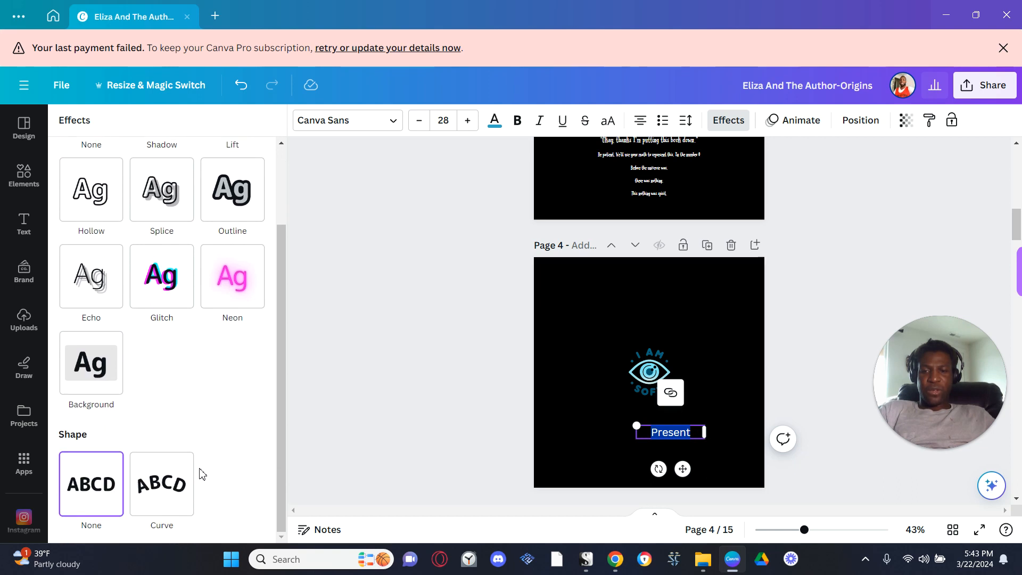
pyautogui.click(171, 497)
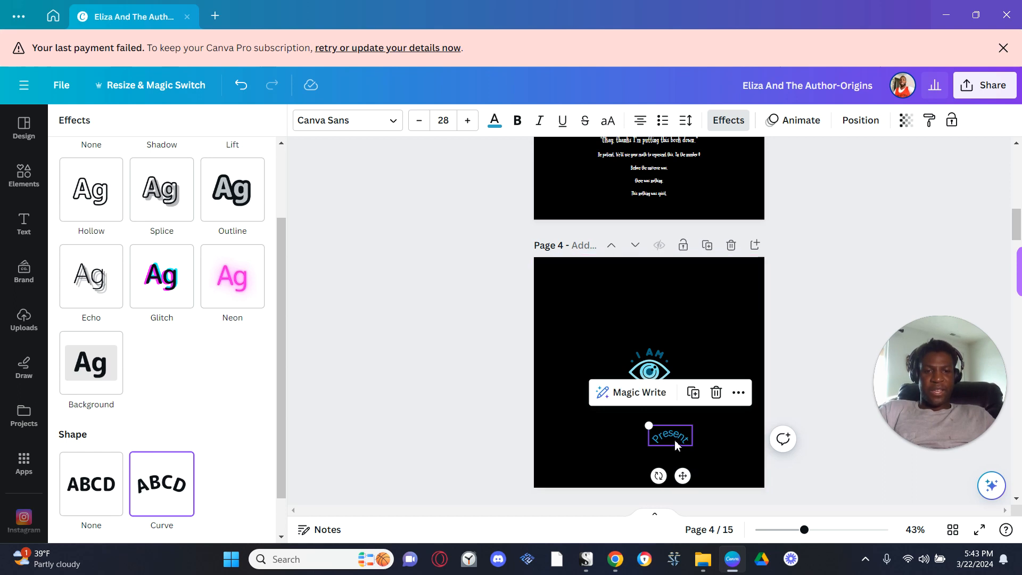
pyautogui.click(659, 476)
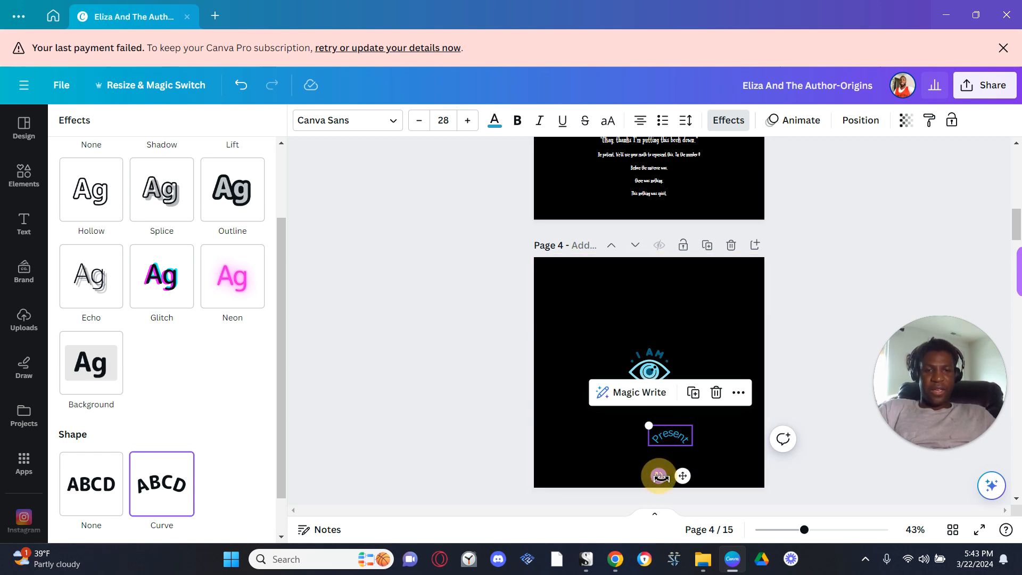
pyautogui.moveTo(660, 477)
pyautogui.mouseDown()
pyautogui.moveTo(635, 497)
pyautogui.moveTo(601, 469)
pyautogui.moveTo(601, 396)
pyautogui.moveTo(553, 443)
pyautogui.moveTo(553, 456)
pyautogui.moveTo(679, 474)
pyautogui.moveTo(660, 482)
pyautogui.mouseUp()
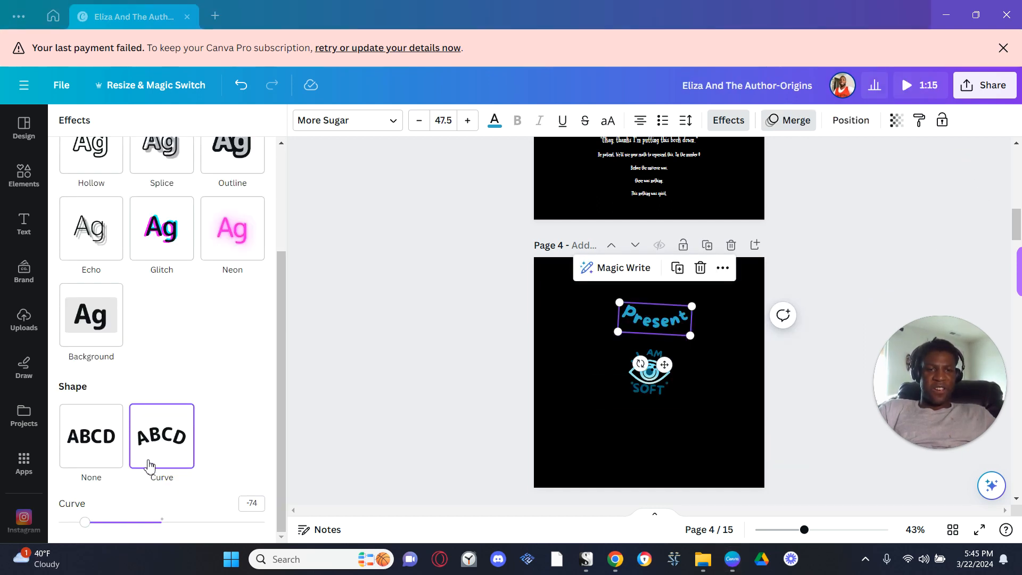
pyautogui.moveTo(86, 522)
pyautogui.mouseDown()
pyautogui.moveTo(238, 519)
pyautogui.moveTo(72, 532)
pyautogui.mouseUp()
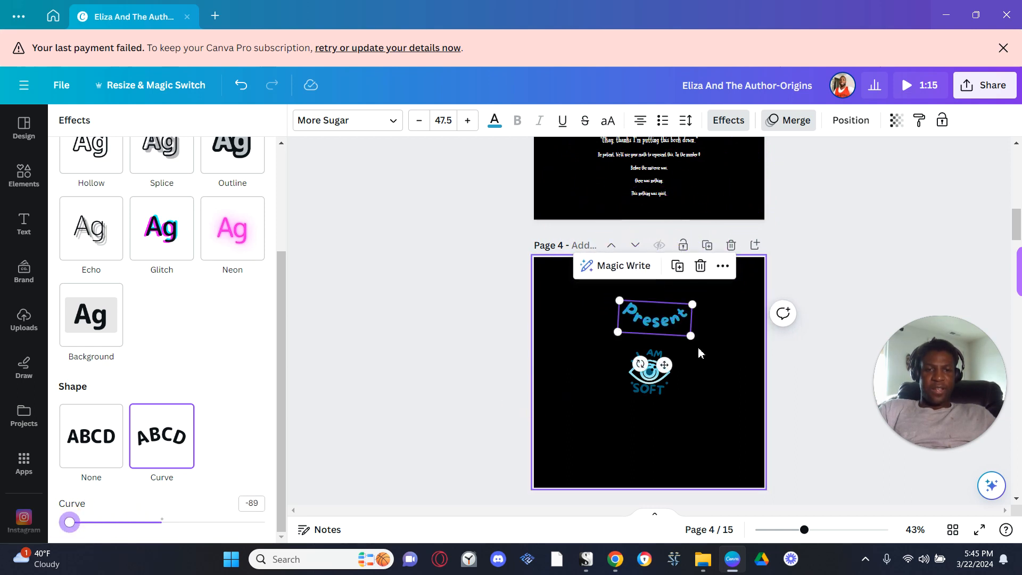
# - Place the curved text beneath the eye logo and change its wording to "Presents"
pyautogui.moveTo(662, 434); pyautogui.dragTo(654, 457)
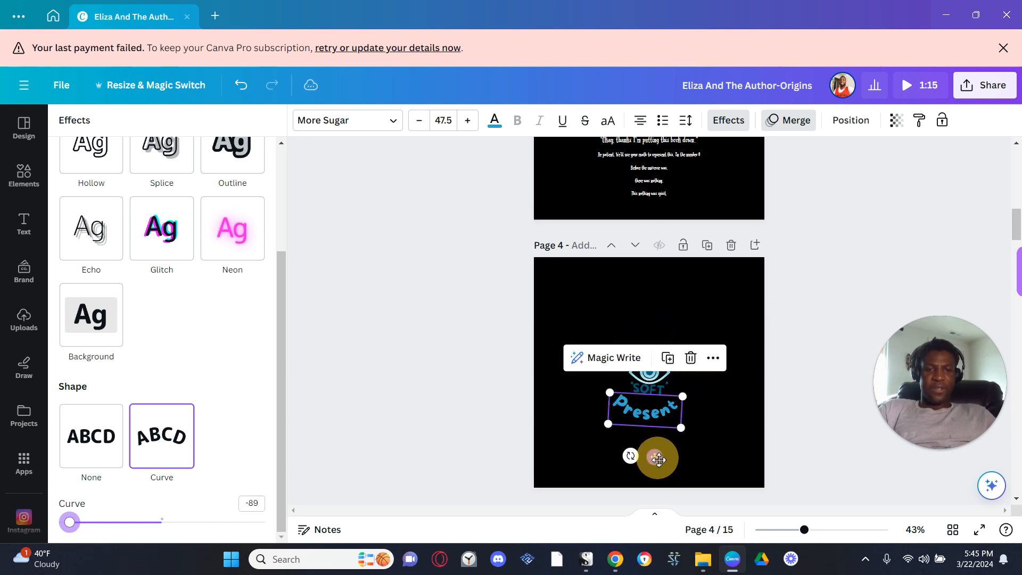
pyautogui.doubleClick(678, 410)
pyautogui.click(676, 408)
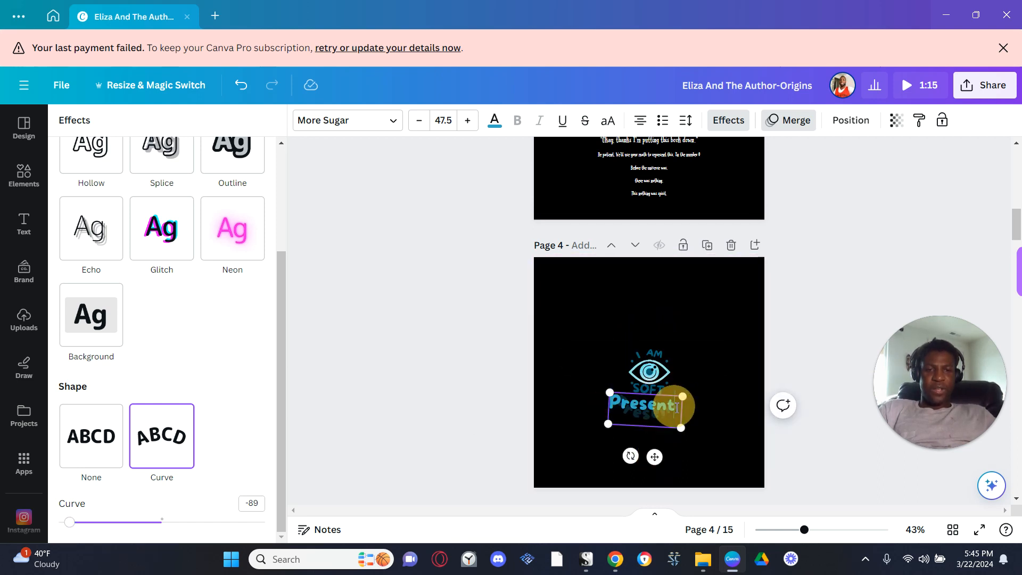
pyautogui.write('s')
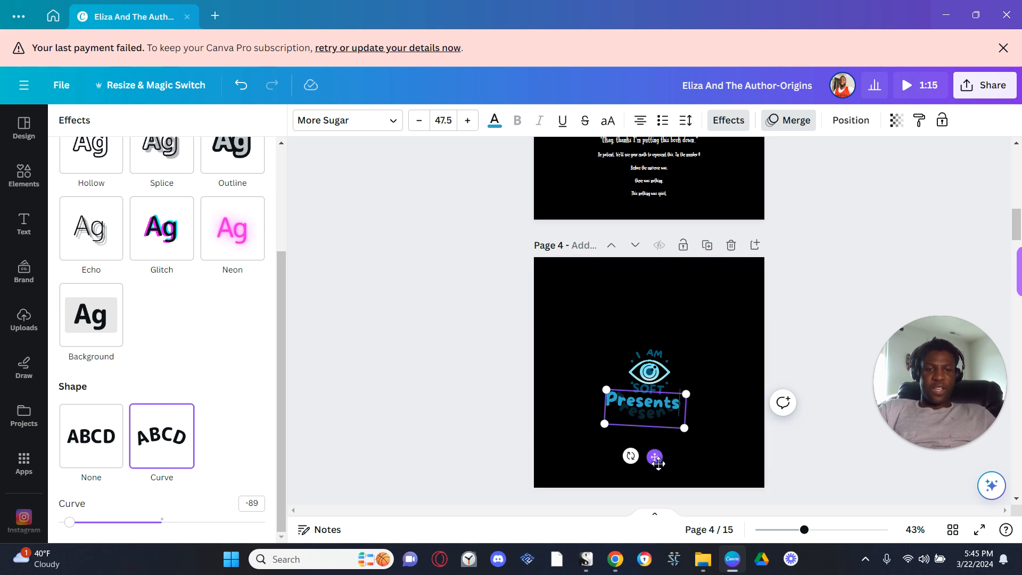
pyautogui.moveTo(654, 457); pyautogui.dragTo(660, 472)
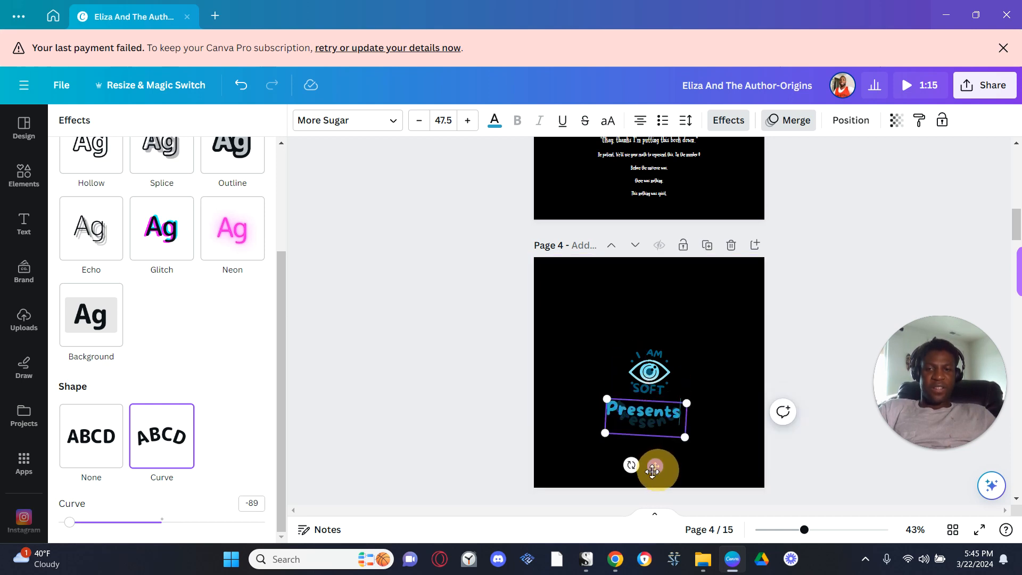
pyautogui.click(371, 470)
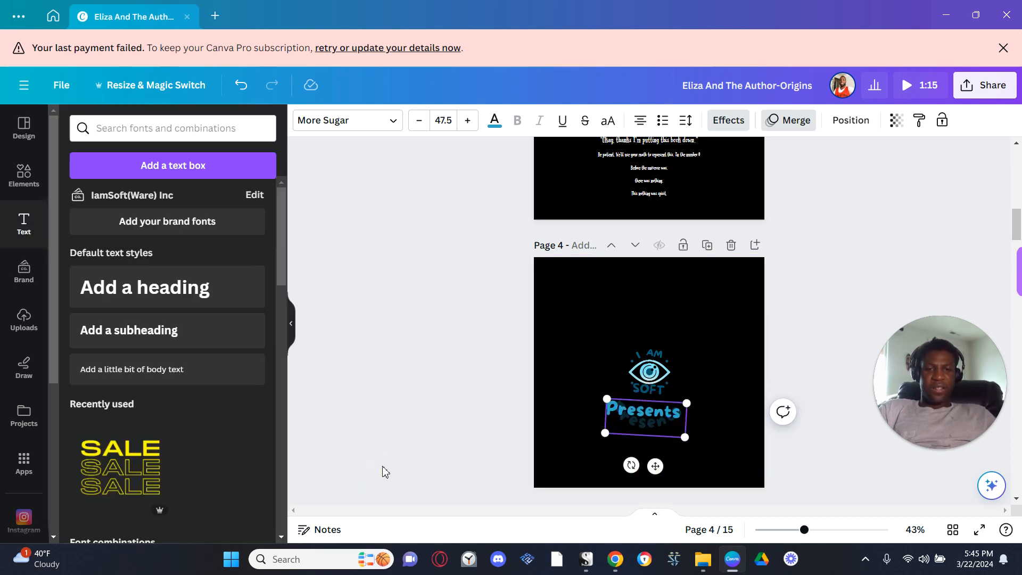
pyautogui.click(369, 409)
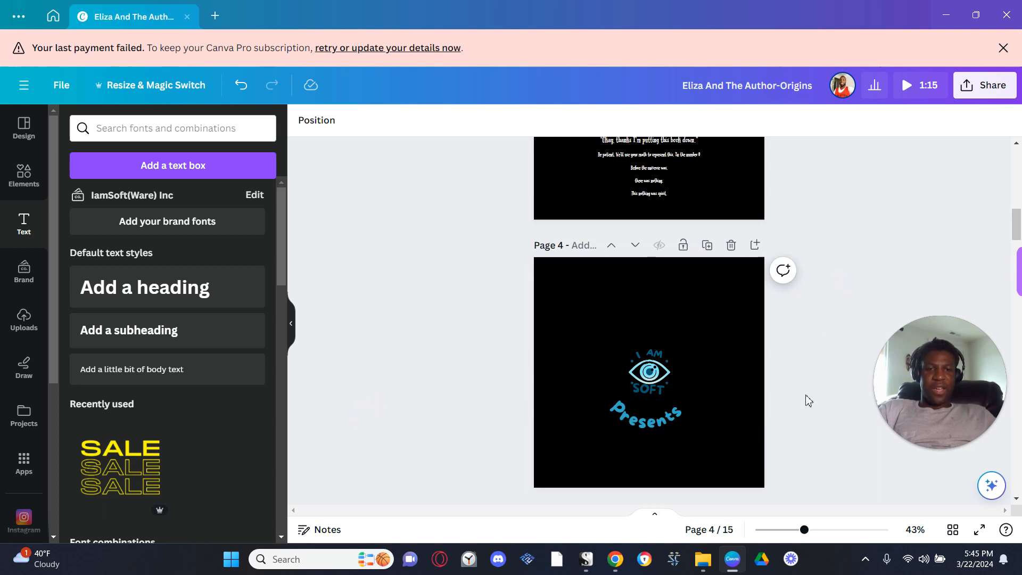
# - Add a blank black page after page 4 and review the book's page order in the grid overview
pyautogui.scroll(-3, 806, 400)
pyautogui.scroll(3, 798, 399)
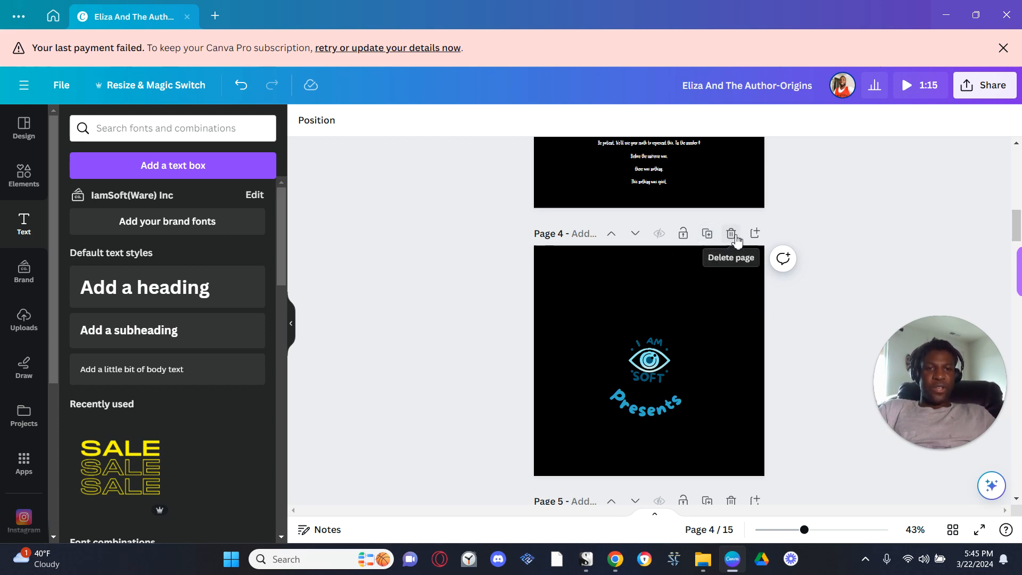
pyautogui.click(755, 233)
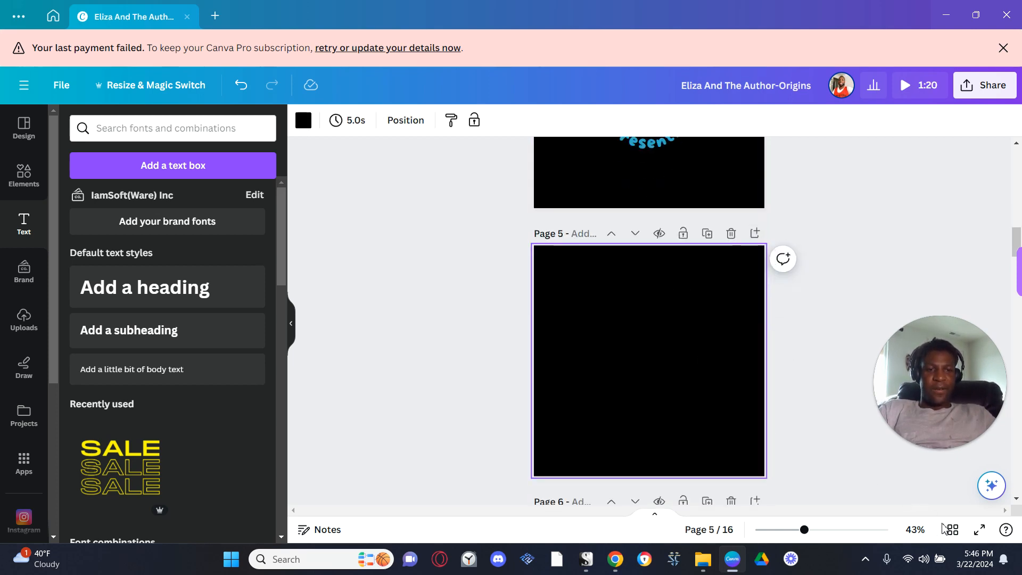
pyautogui.click(953, 529)
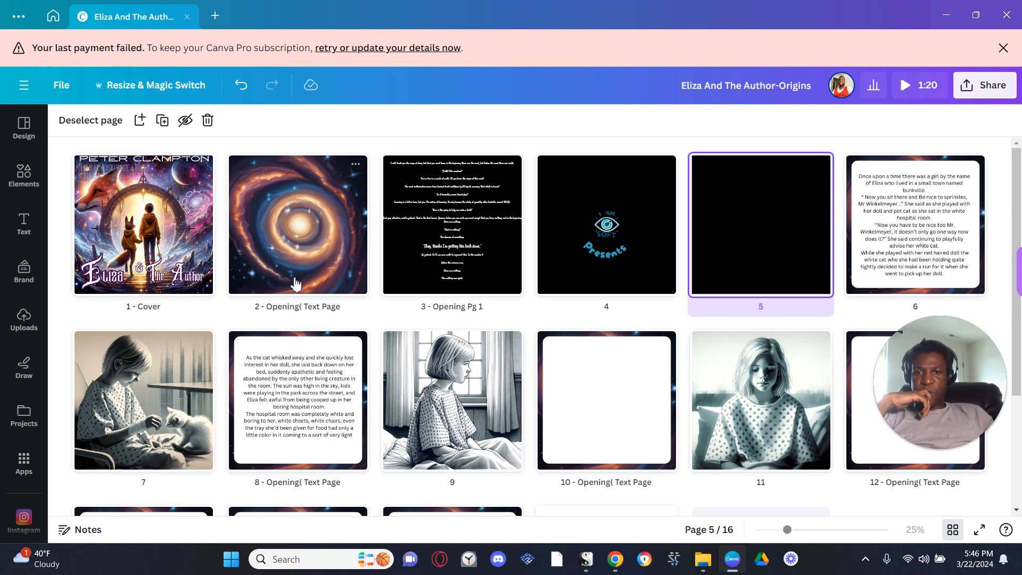
pyautogui.click(435, 273)
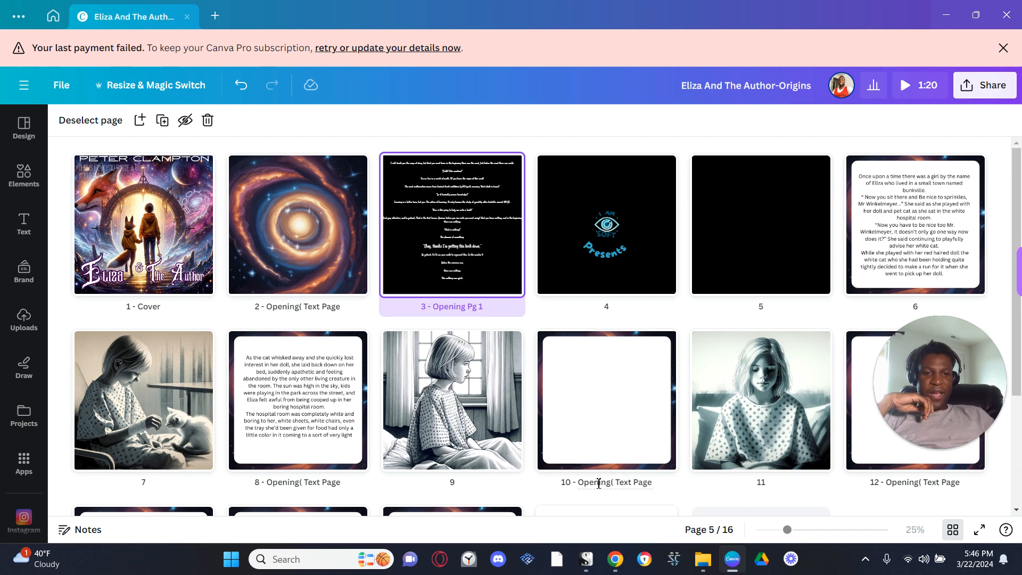
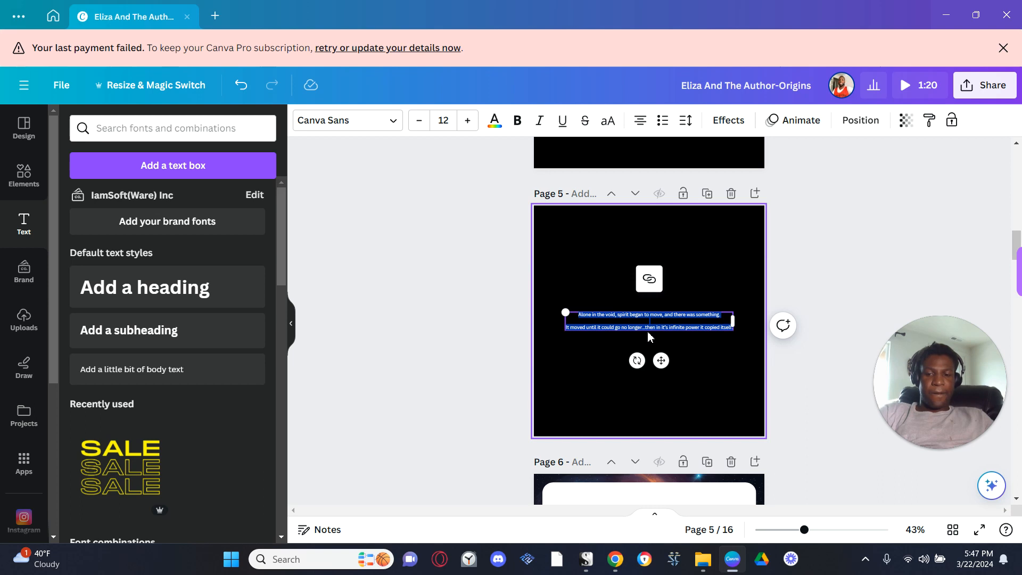
# - Undo the two-line "Alone in the void" text on page 5
pyautogui.hotkey('ctrl', 'z')
pyautogui.scroll(3, 636, 319)
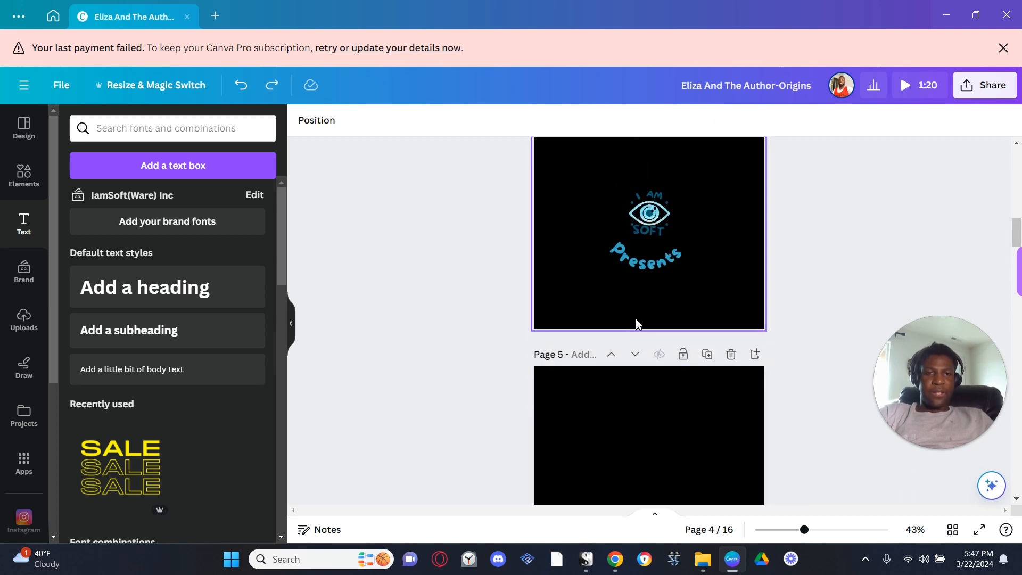
pyautogui.scroll(2, 653, 266)
pyautogui.scroll(-3, 633, 329)
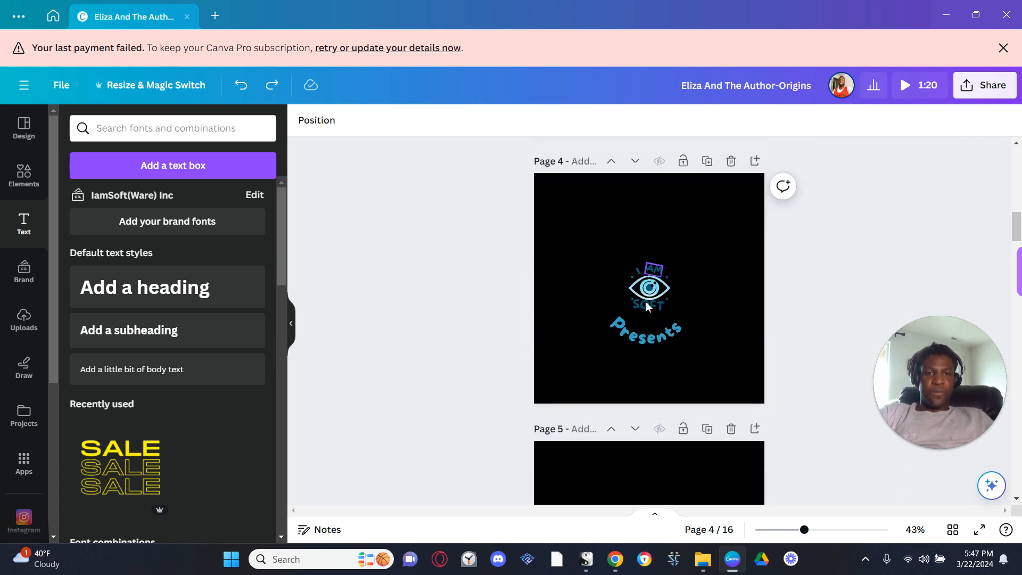
# - Add a text box to page 5 and set its font to Pacific Northwest Letters Rough
pyautogui.click(620, 383)
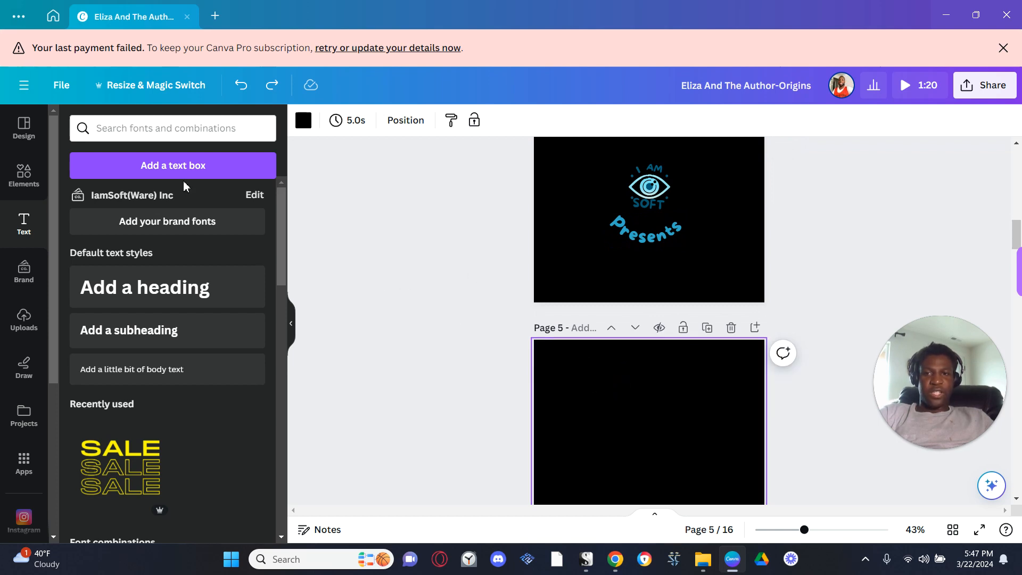
pyautogui.click(155, 169)
pyautogui.click(374, 127)
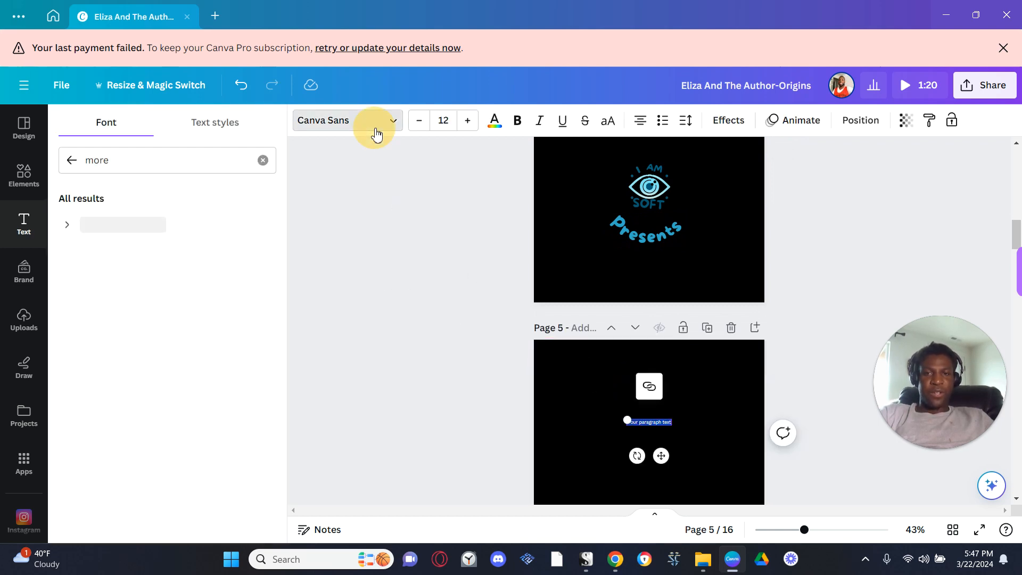
pyautogui.click(150, 166)
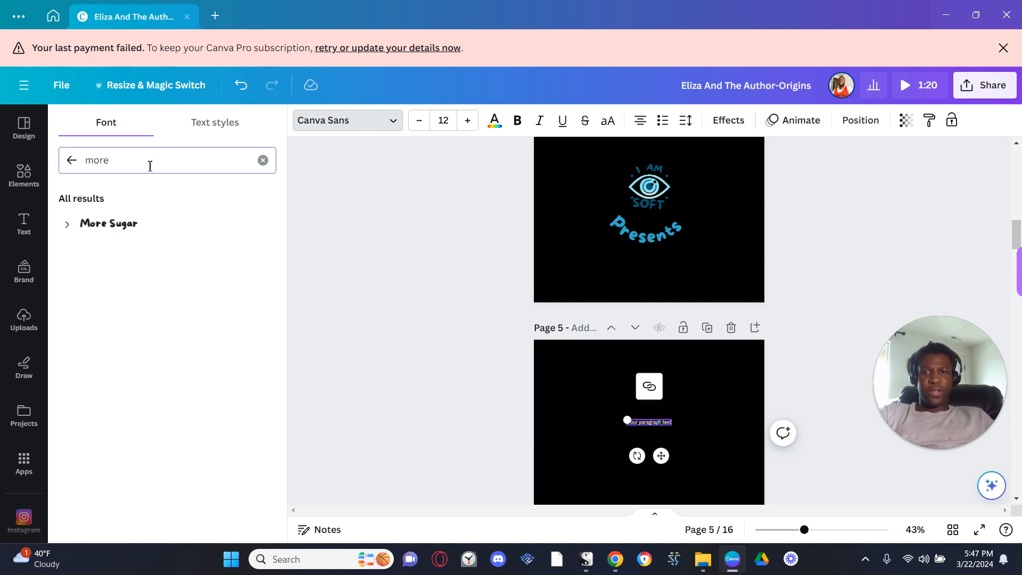
pyautogui.press('BackSpace')
pyautogui.press('BackSpace')
pyautogui.press('BackSpace')
pyautogui.press('BackSpace')
pyautogui.write('p')
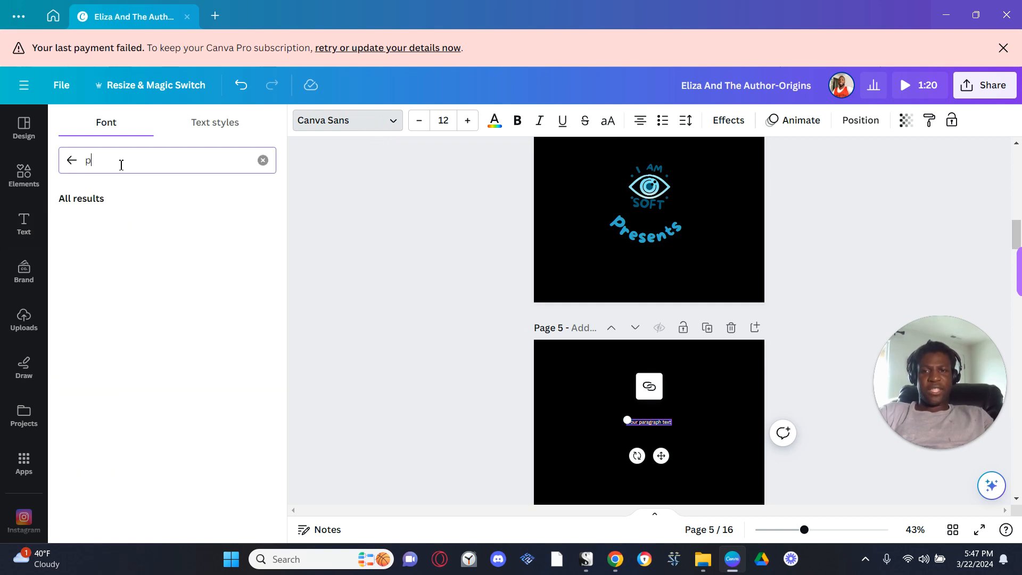
pyautogui.write('aci')
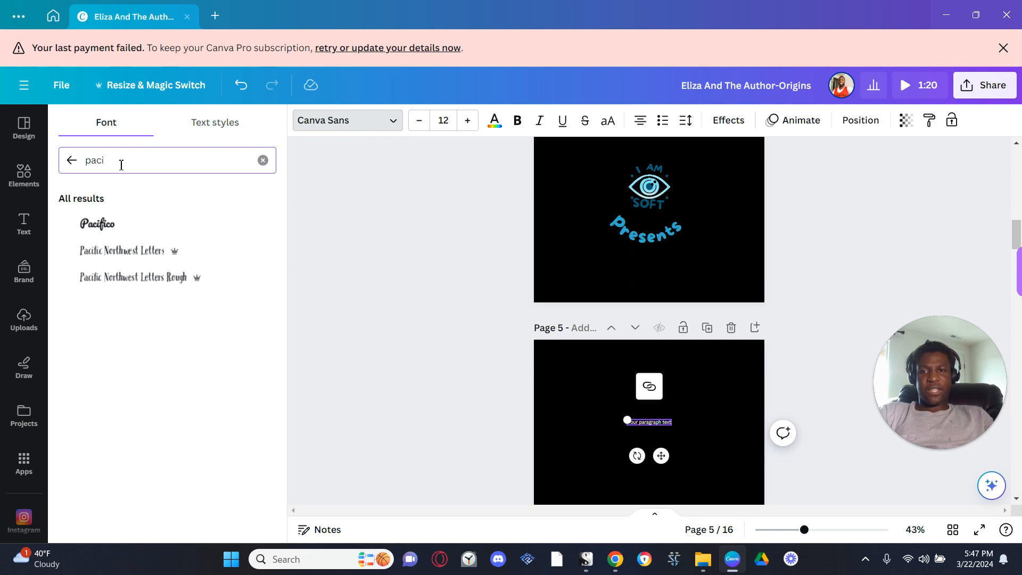
pyautogui.click(142, 277)
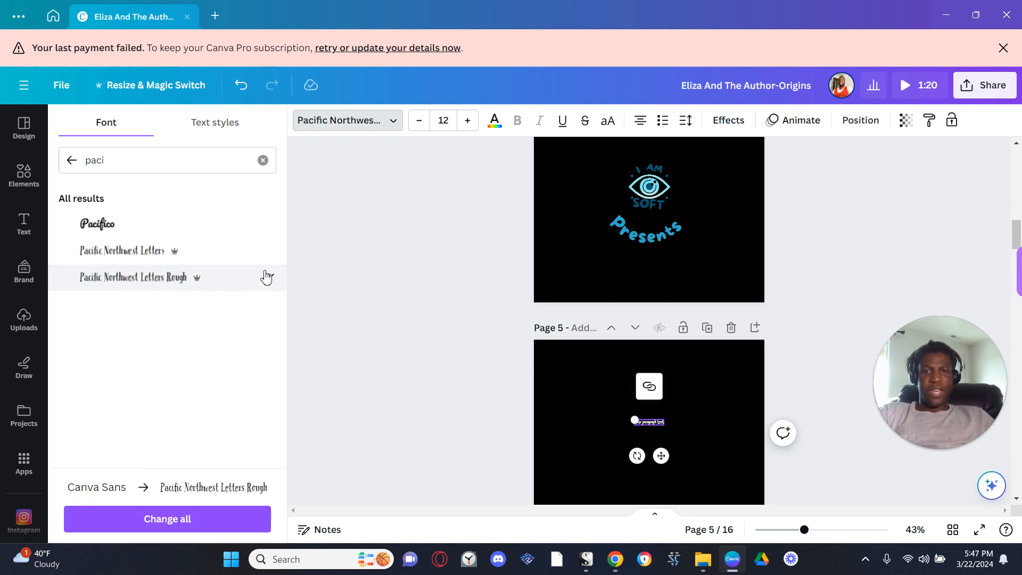
# - Replace Canva Sans with Pacific Northwest Letters Rough throughout the design, and enlarge the page 5 text to about size 47.6
pyautogui.click(181, 519)
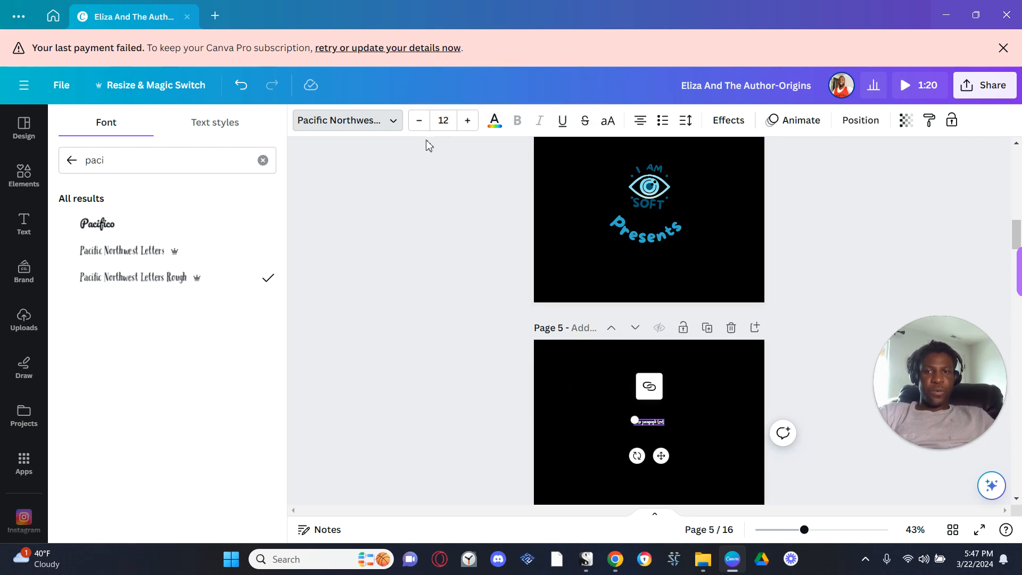
pyautogui.click(447, 121)
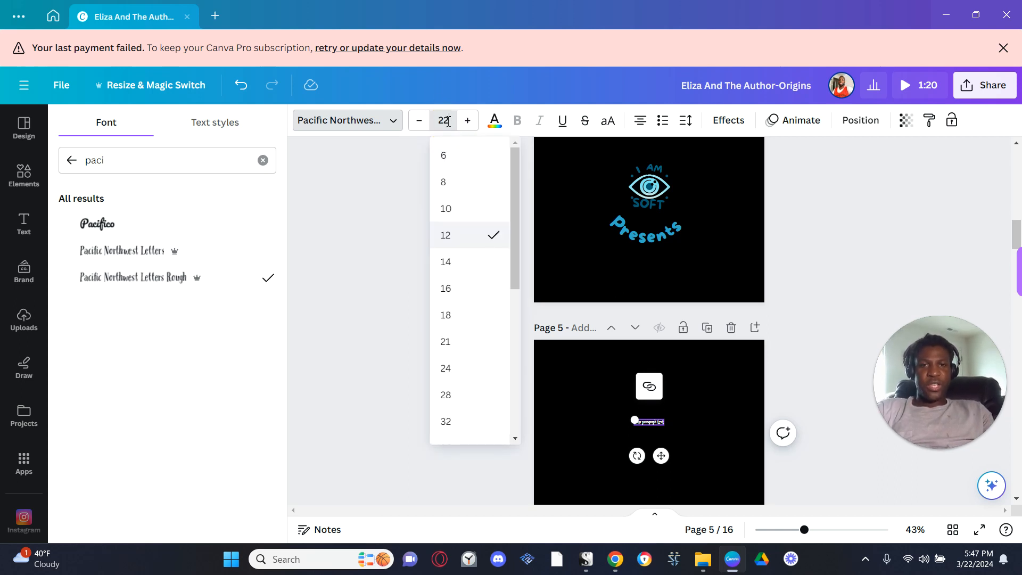
pyautogui.press('Return')
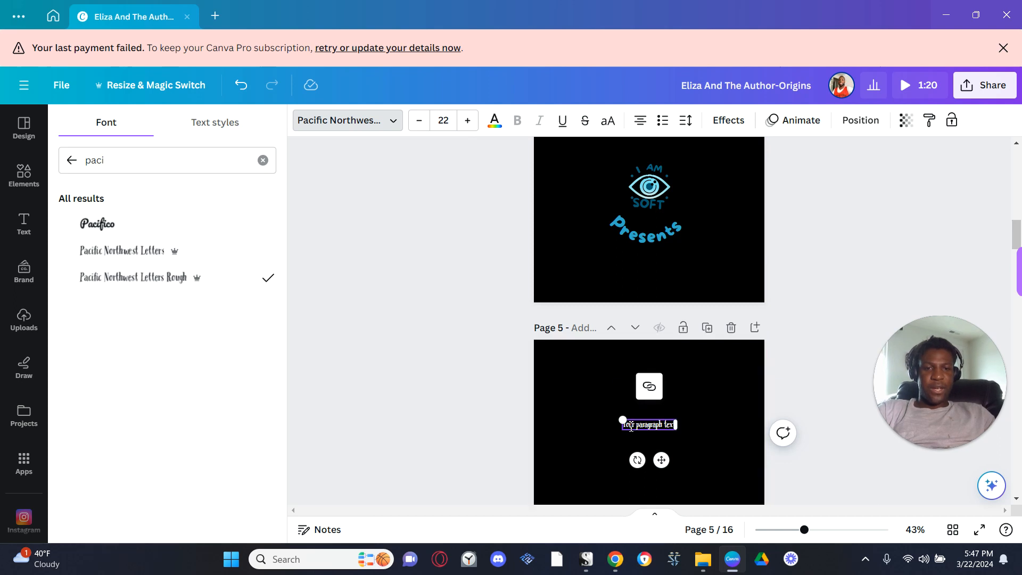
pyautogui.moveTo(624, 421); pyautogui.dragTo(570, 359)
# - Replace the page 5 placeholder with the two story paragraphs running from "Alone in the void, spirit began to move" to "it copied itself."
pyautogui.click(605, 422)
pyautogui.hotkey('ctrl', 'a')
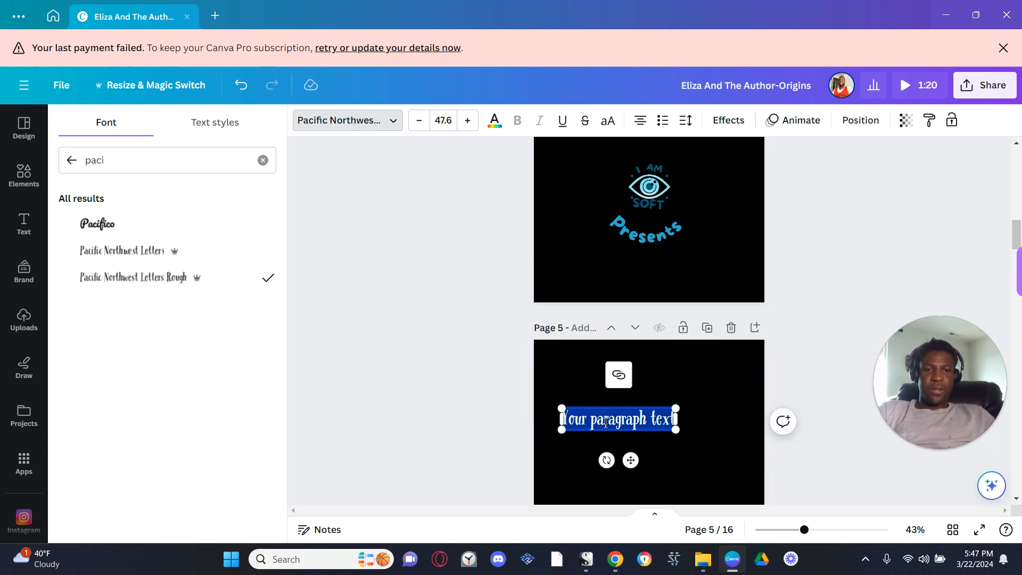
pyautogui.write('Alone in the void, spirit began to move, and there was something.')
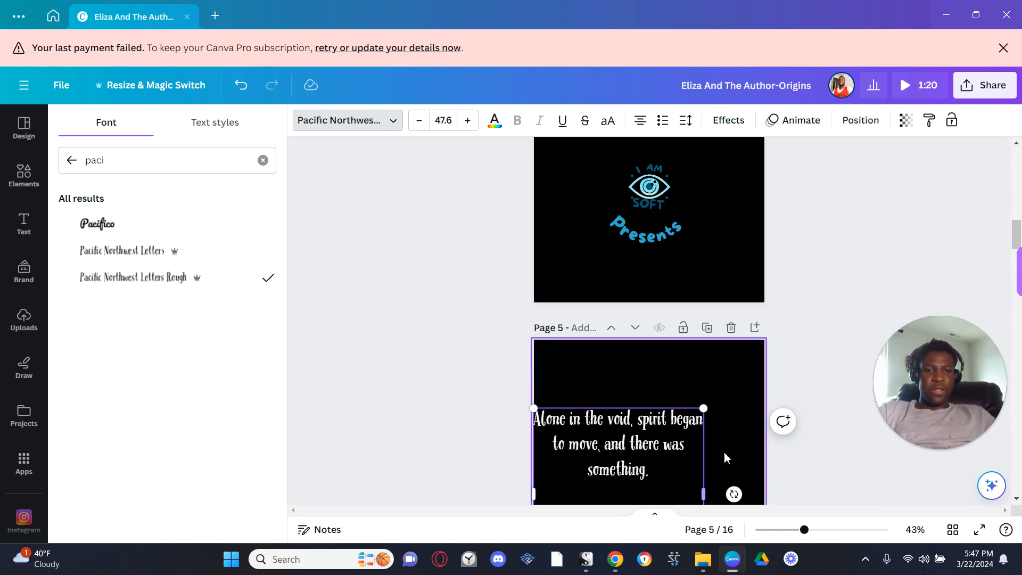
pyautogui.scroll(-1, 713, 447)
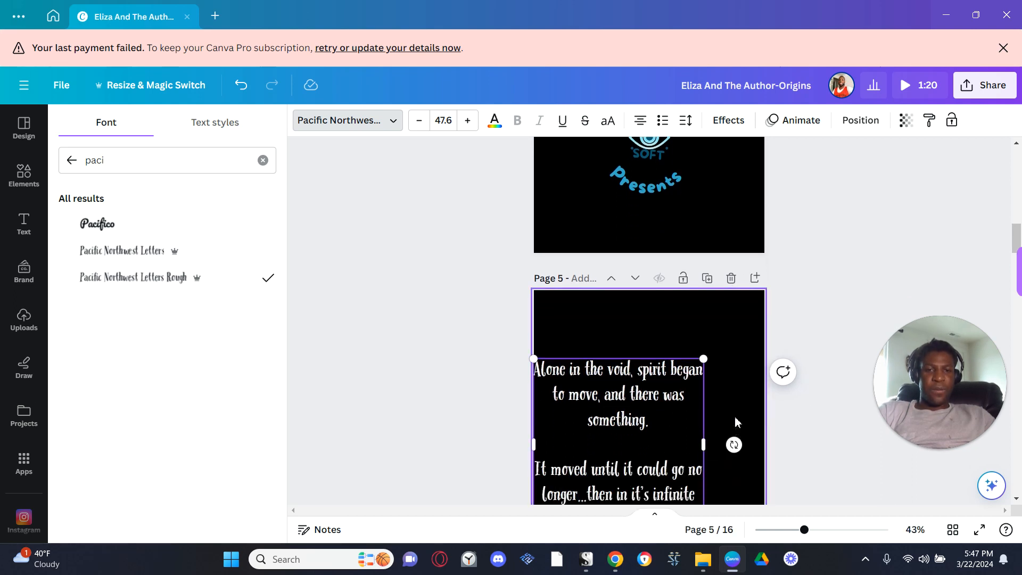
pyautogui.scroll(-1, 735, 420)
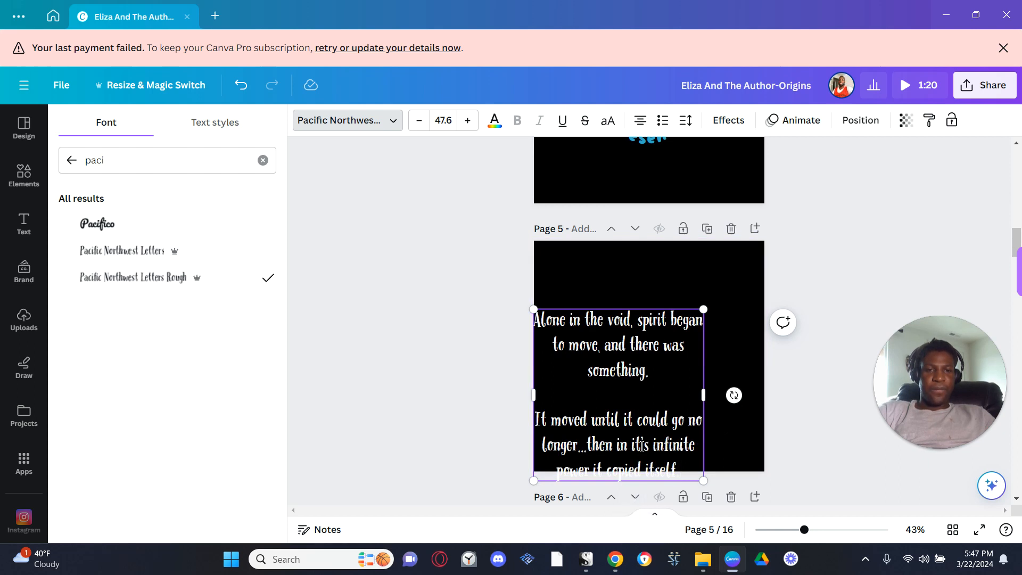
pyautogui.click(634, 400)
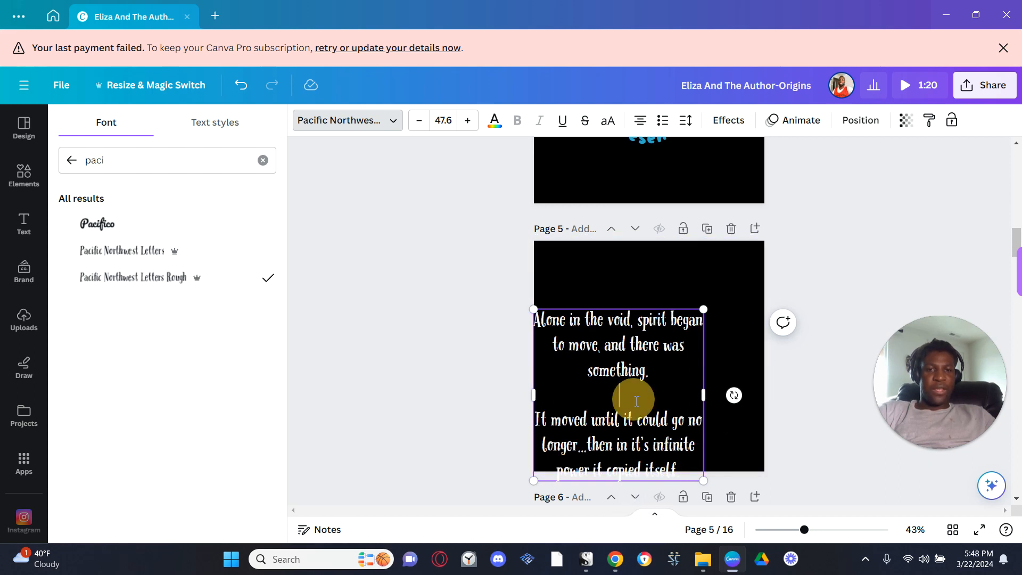
pyautogui.click(450, 413)
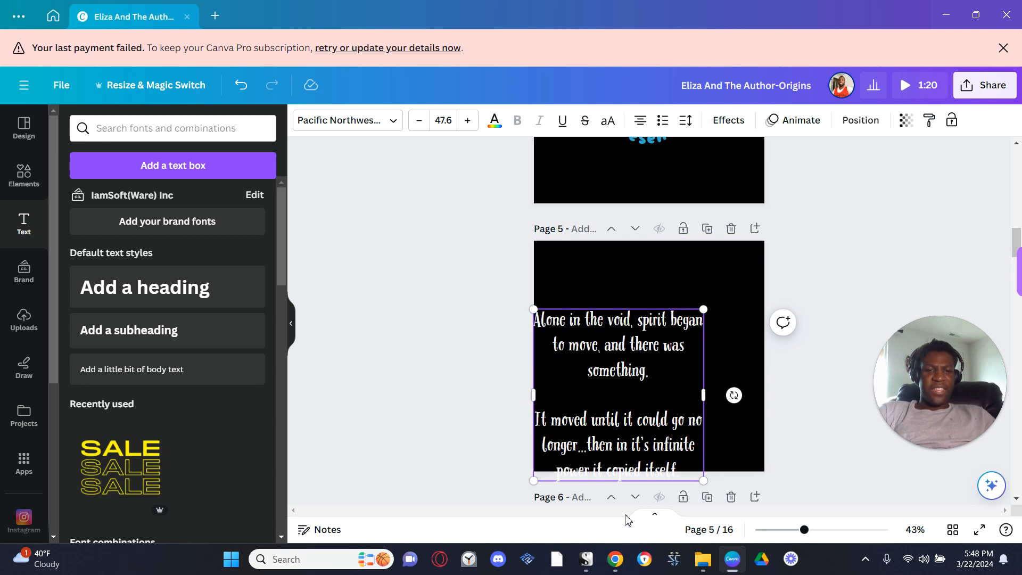
# - Move the story text up to the top edge of page 5 and widen its text box
pyautogui.moveTo(636, 420); pyautogui.dragTo(680, 354)
pyautogui.click(674, 413)
pyautogui.moveTo(673, 413); pyautogui.dragTo(657, 395)
pyautogui.click(657, 394)
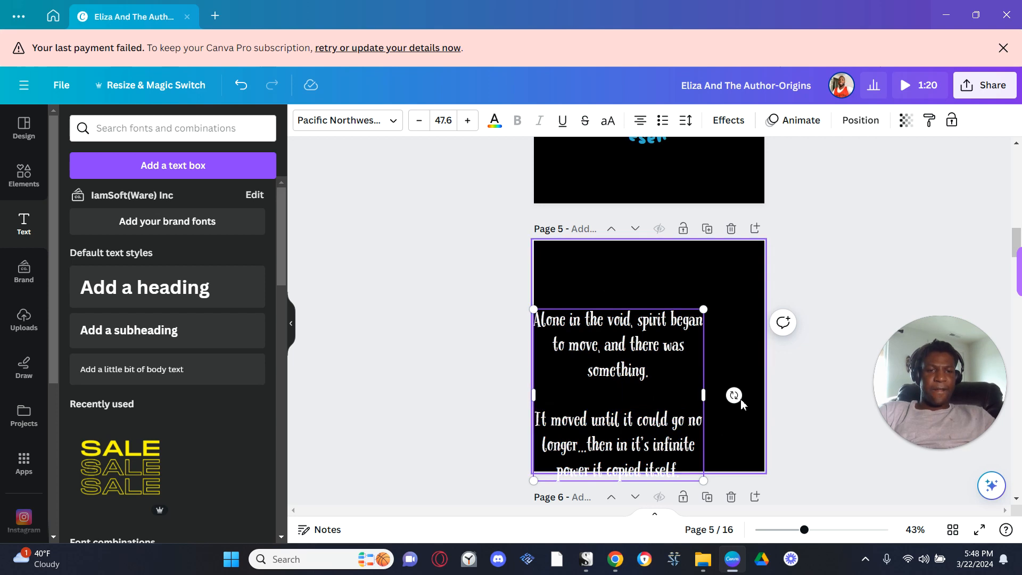
pyautogui.click(490, 413)
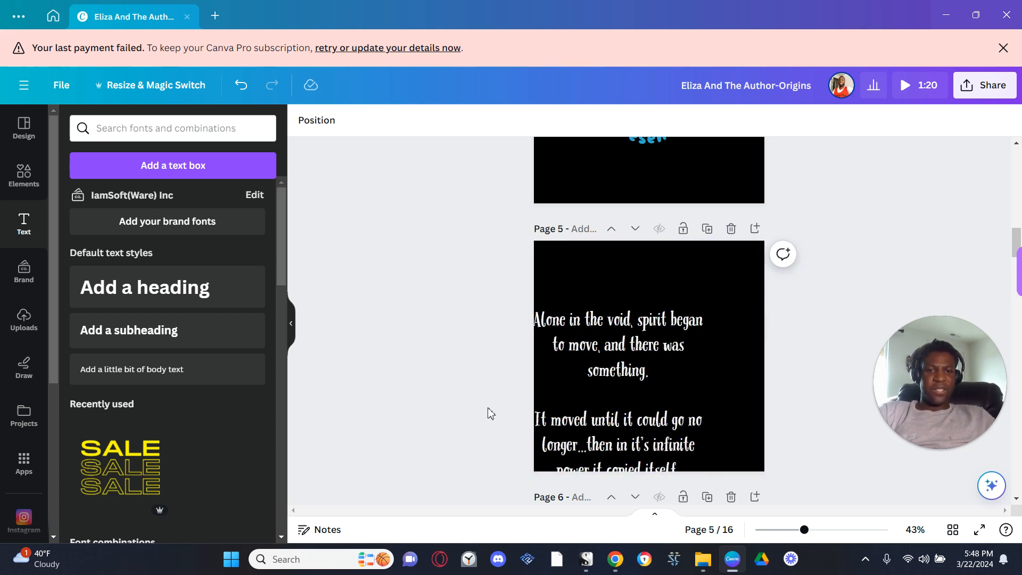
pyautogui.moveTo(601, 433); pyautogui.dragTo(618, 364)
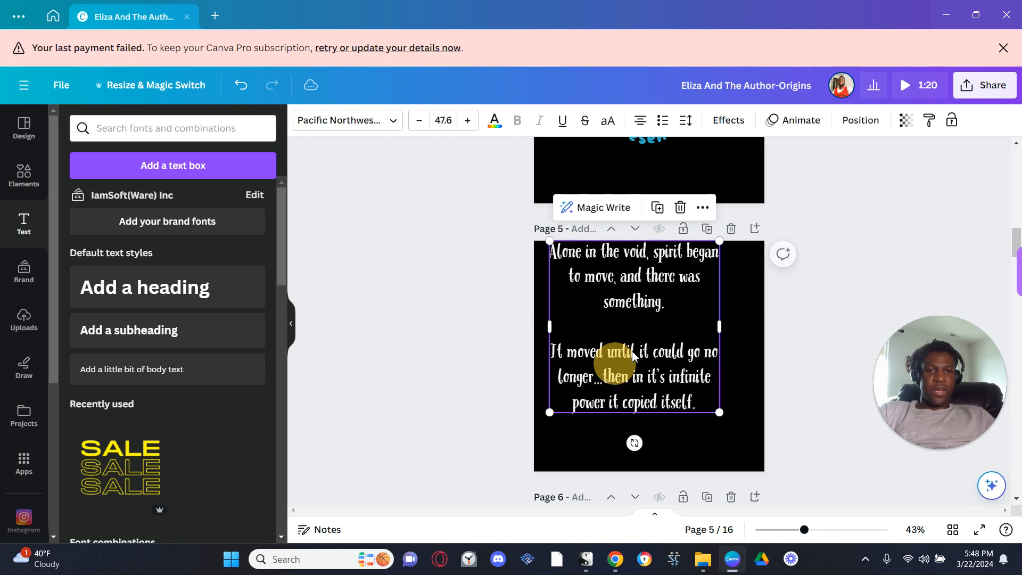
pyautogui.click(662, 282)
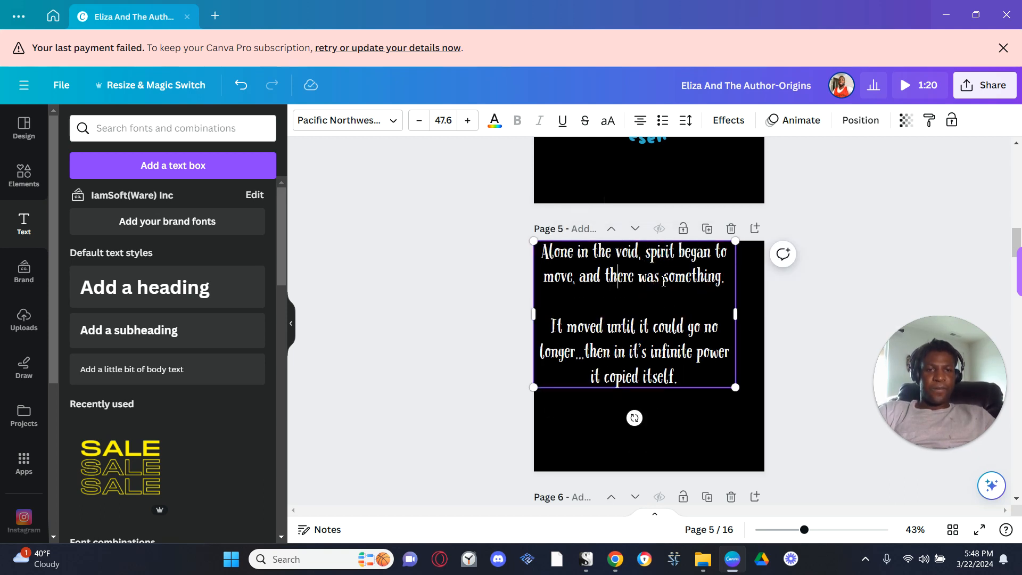
# - Add "..." after "there was", separate "something." with a blank line, and delete the second paragraph starting "It moved until"
pyautogui.click(663, 281)
pyautogui.write('...')
pyautogui.press('Return')
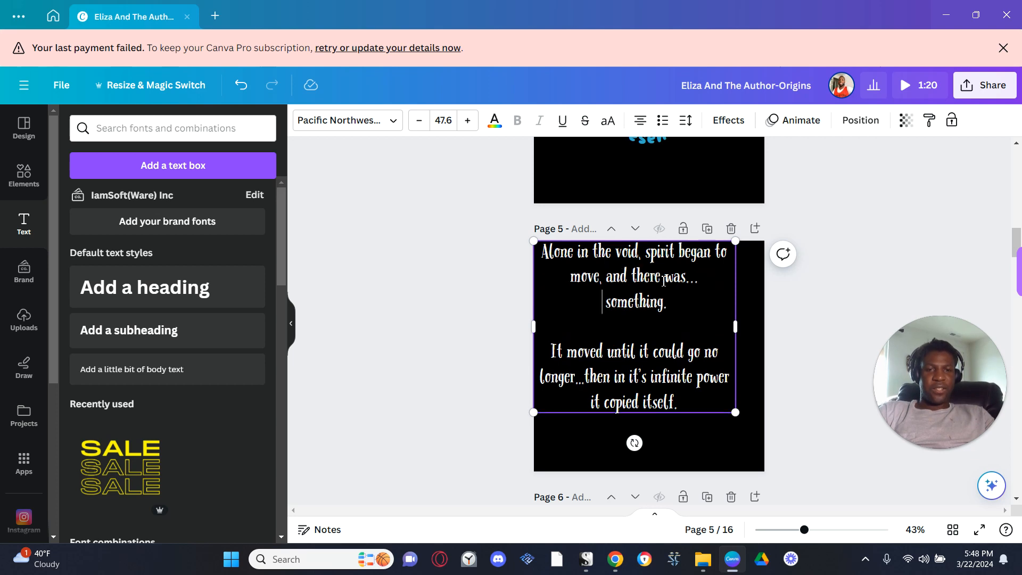
pyautogui.press('Return')
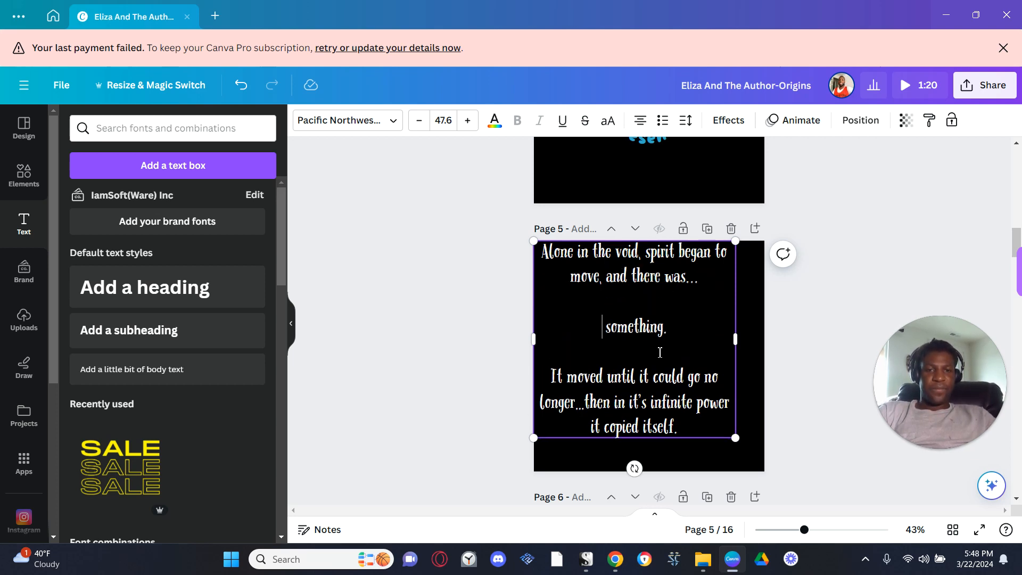
pyautogui.moveTo(553, 377); pyautogui.dragTo(690, 430)
pyautogui.press('BackSpace')
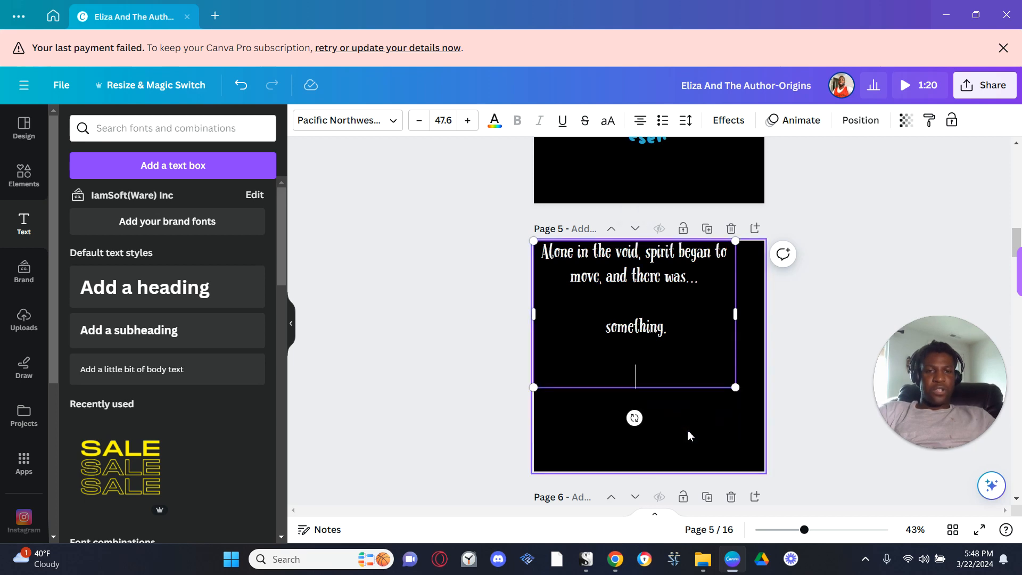
# - Move the shortened story text down to the lower half of page 5, centred horizontally
pyautogui.click(799, 423)
pyautogui.moveTo(647, 278); pyautogui.dragTo(658, 417)
pyautogui.click(811, 332)
# - Move the story text page up one position, ahead of the "I AM SOFT Presents" page
pyautogui.scroll(3, 811, 332)
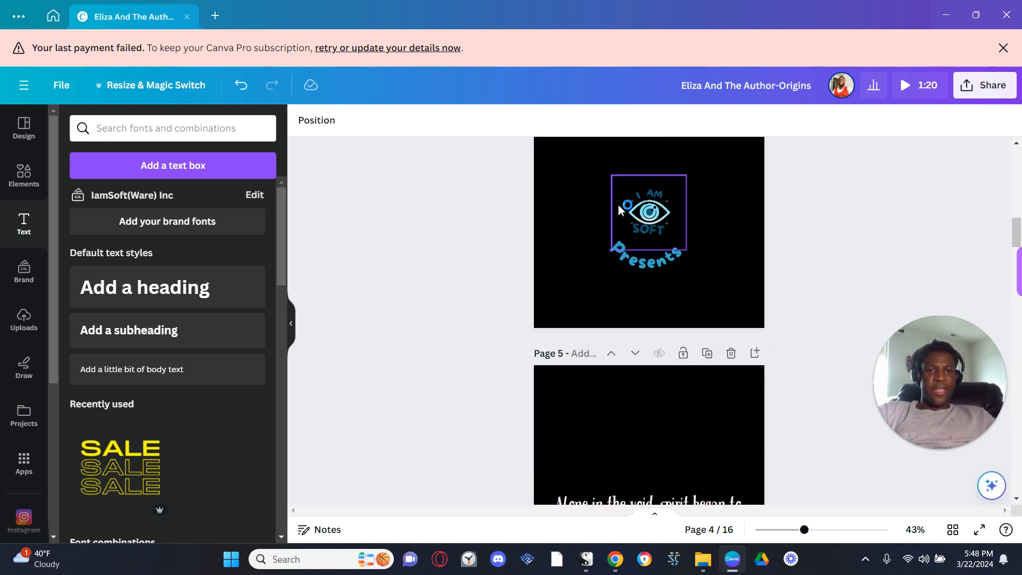
pyautogui.click(692, 233)
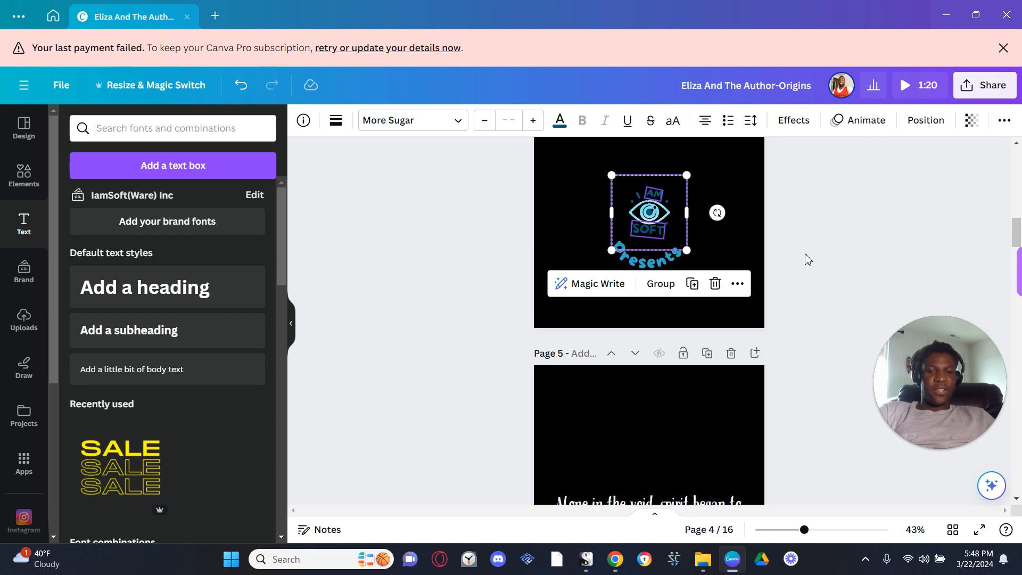
pyautogui.click(806, 282)
pyautogui.scroll(2, 805, 281)
pyautogui.scroll(-2, 699, 449)
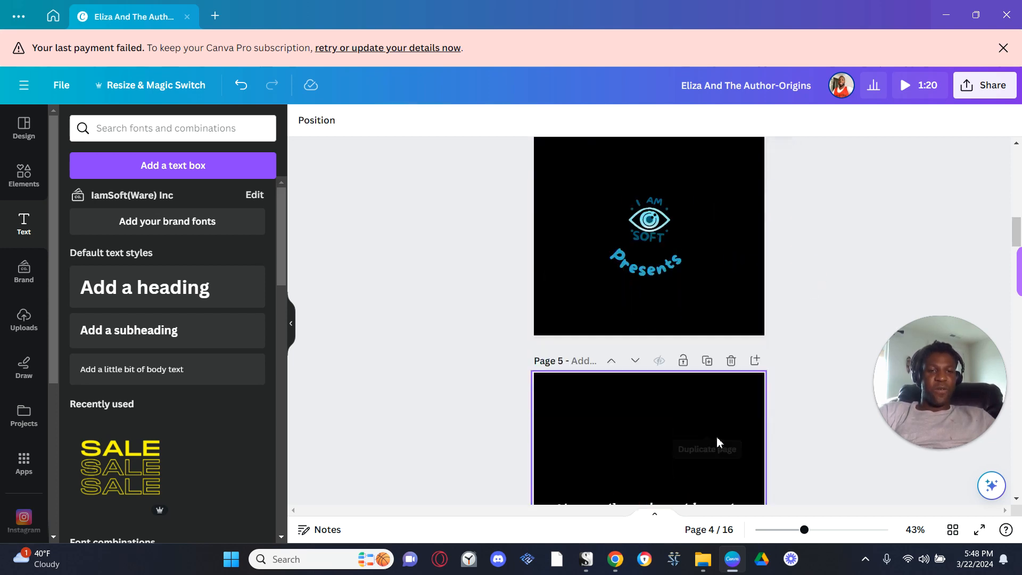
pyautogui.click(609, 345)
pyautogui.scroll(-3, 670, 416)
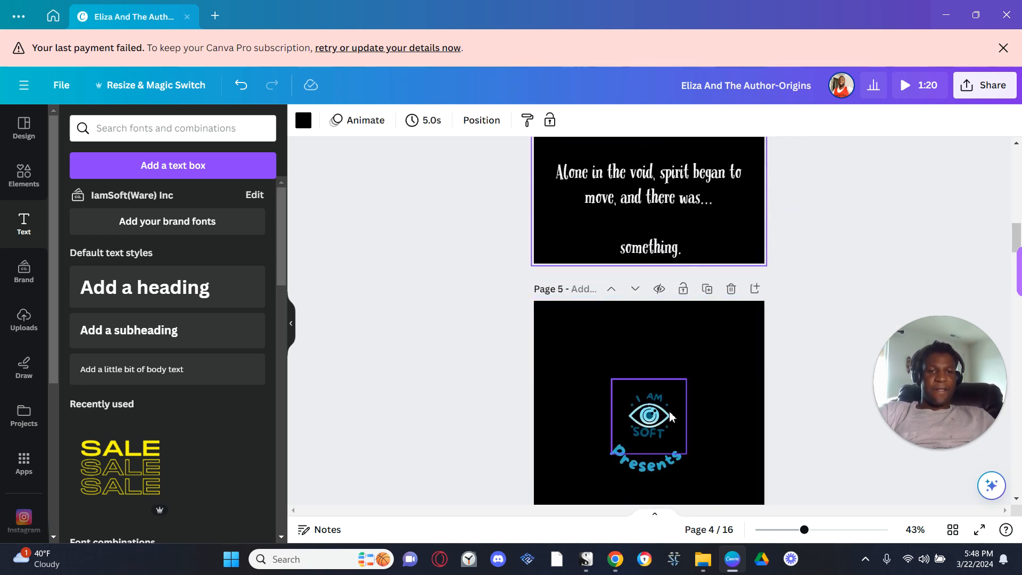
# - Duplicate the "I AM SOFT Presents" page and delete the curved "Presents" text from the copy
pyautogui.click(670, 381)
pyautogui.scroll(1, 669, 404)
pyautogui.scroll(-2, 638, 373)
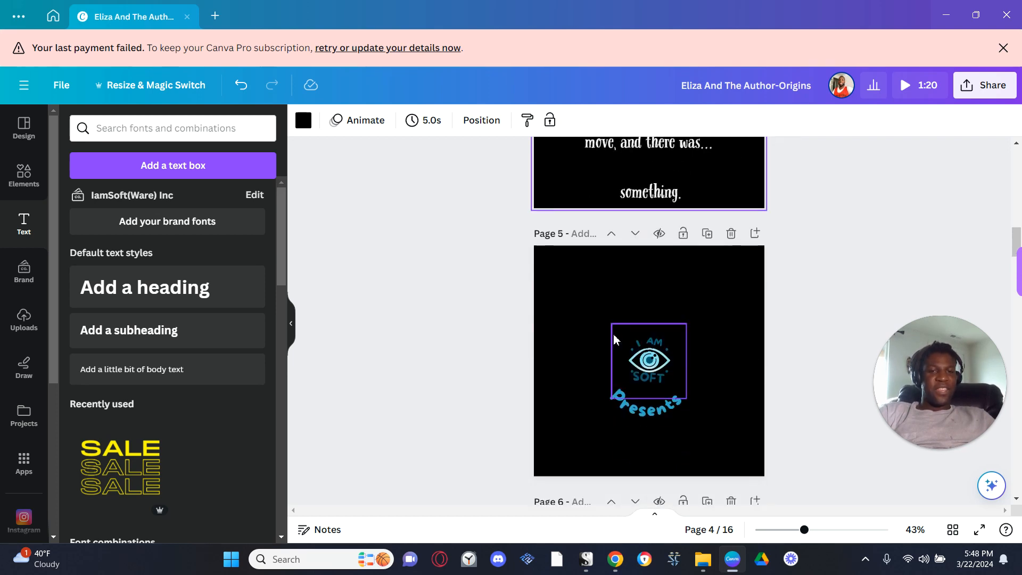
pyautogui.click(609, 320)
pyautogui.click(710, 237)
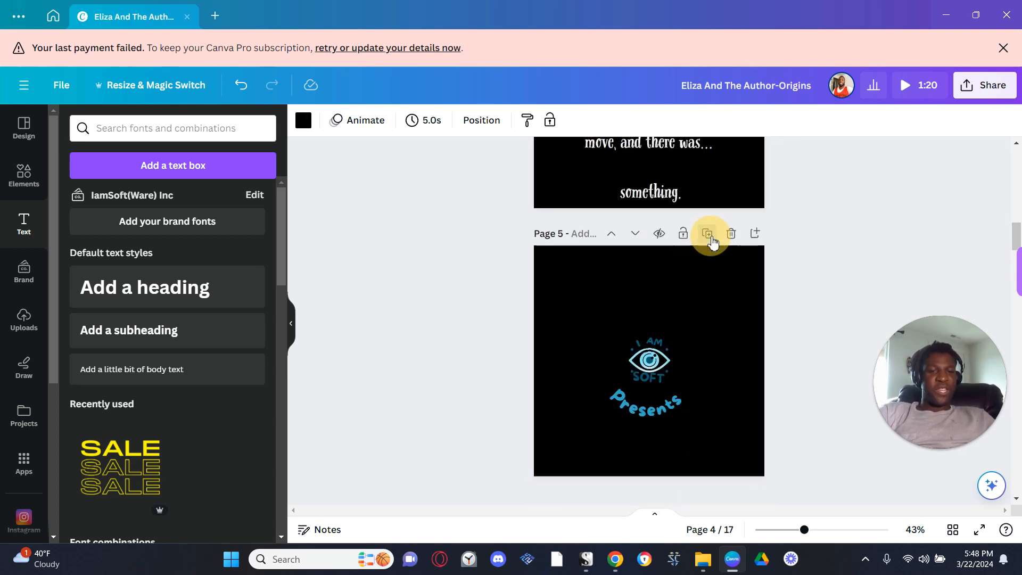
pyautogui.click(665, 410)
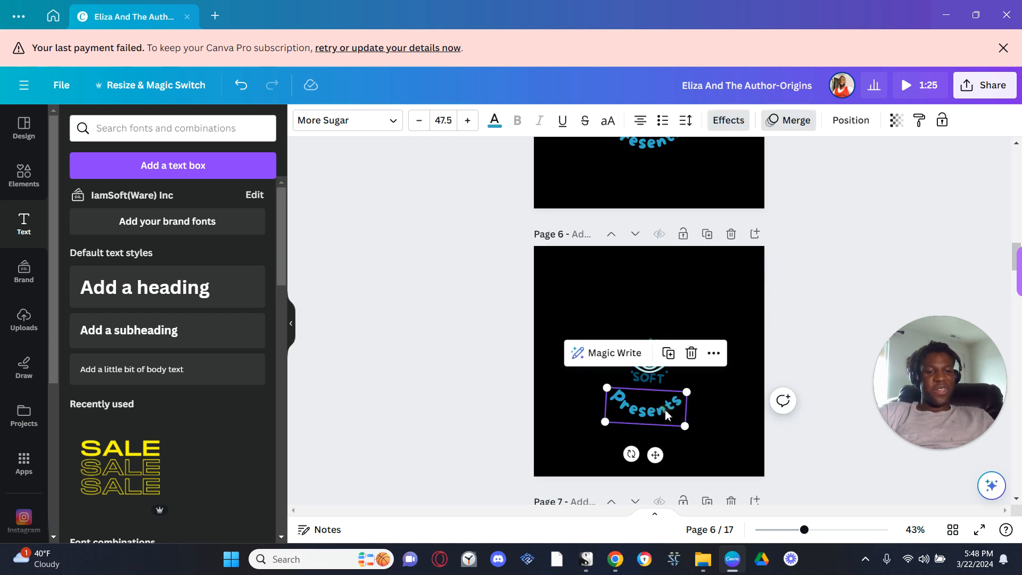
pyautogui.press('Delete')
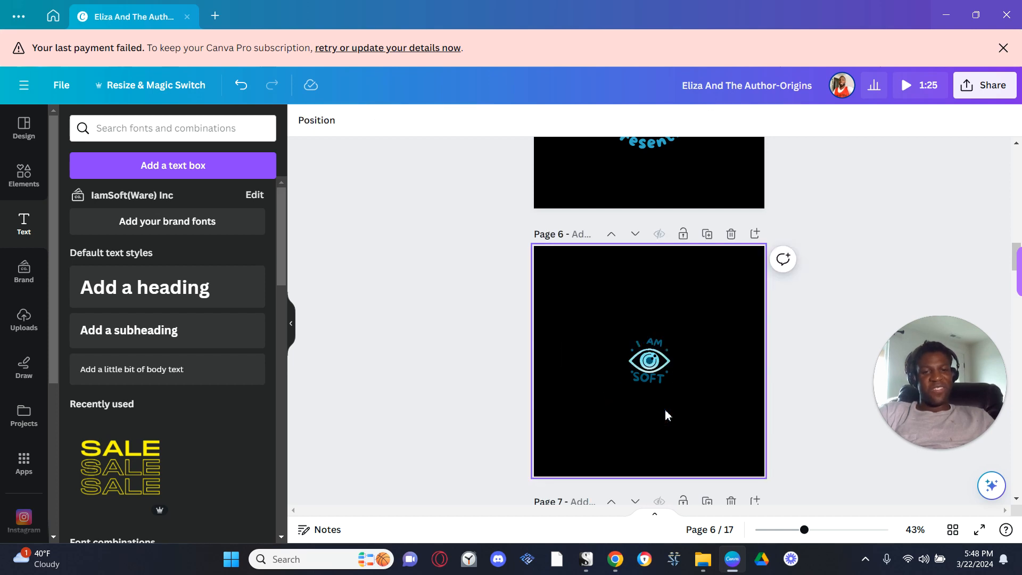
# - Move the logo-only page up to position 4, ahead of the story text page, and preview pages 4 and 3 in full screen
pyautogui.click(611, 234)
pyautogui.scroll(-1, 649, 341)
pyautogui.scroll(4, 630, 327)
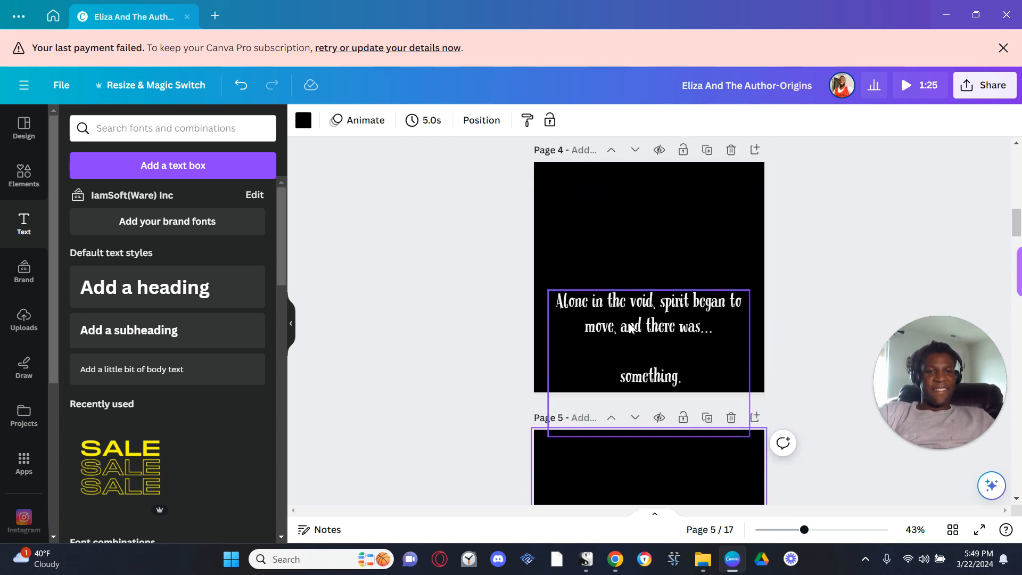
pyautogui.scroll(-1, 630, 327)
pyautogui.scroll(6, 612, 391)
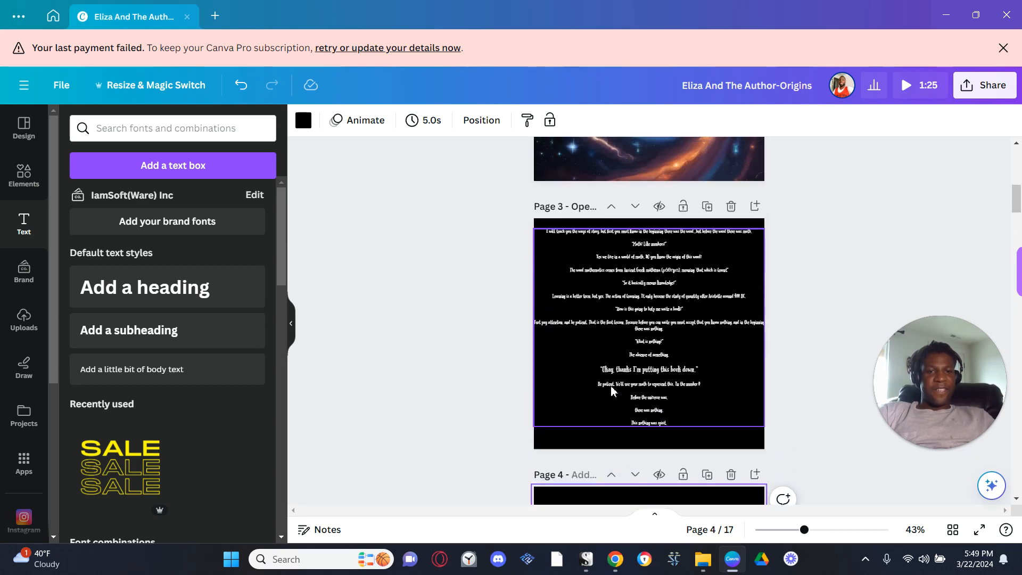
pyautogui.scroll(-2, 612, 391)
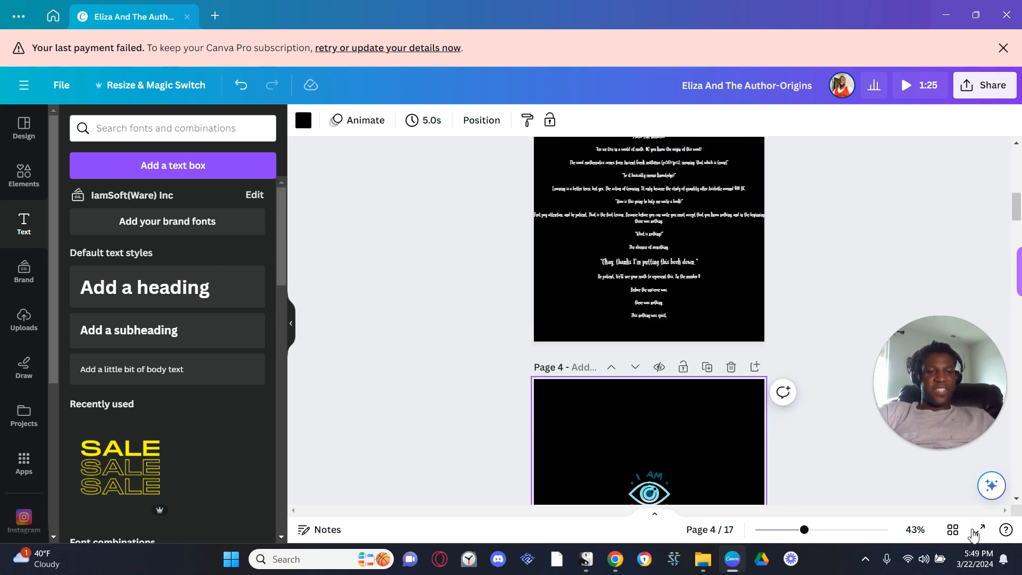
pyautogui.click(978, 530)
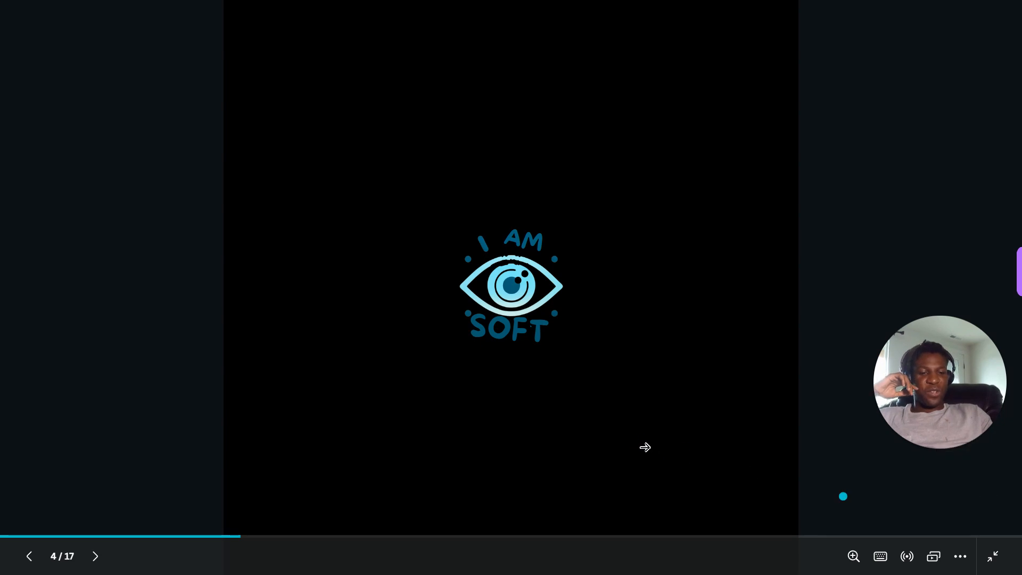
pyautogui.press('Left')
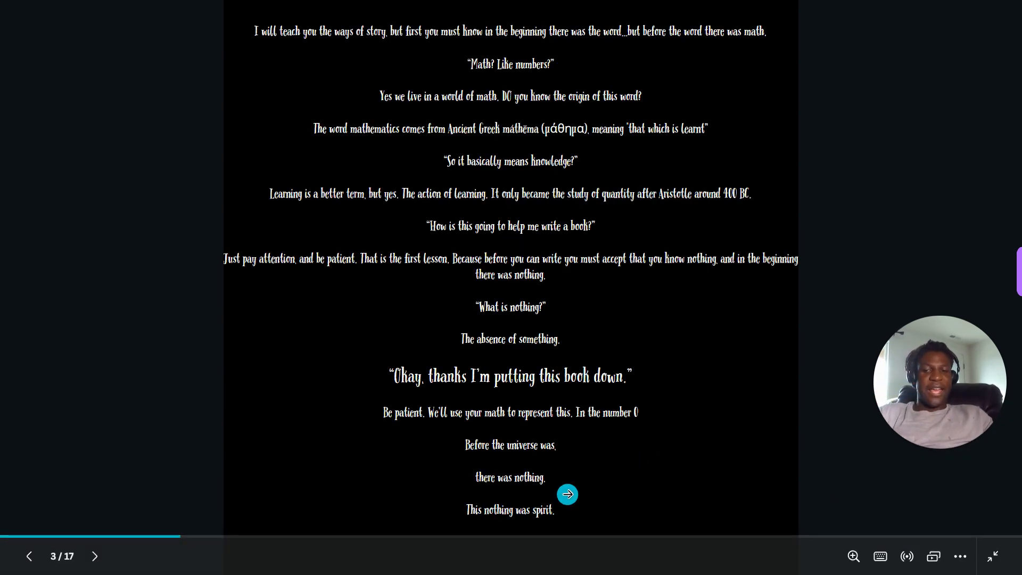
pyautogui.press('Escape')
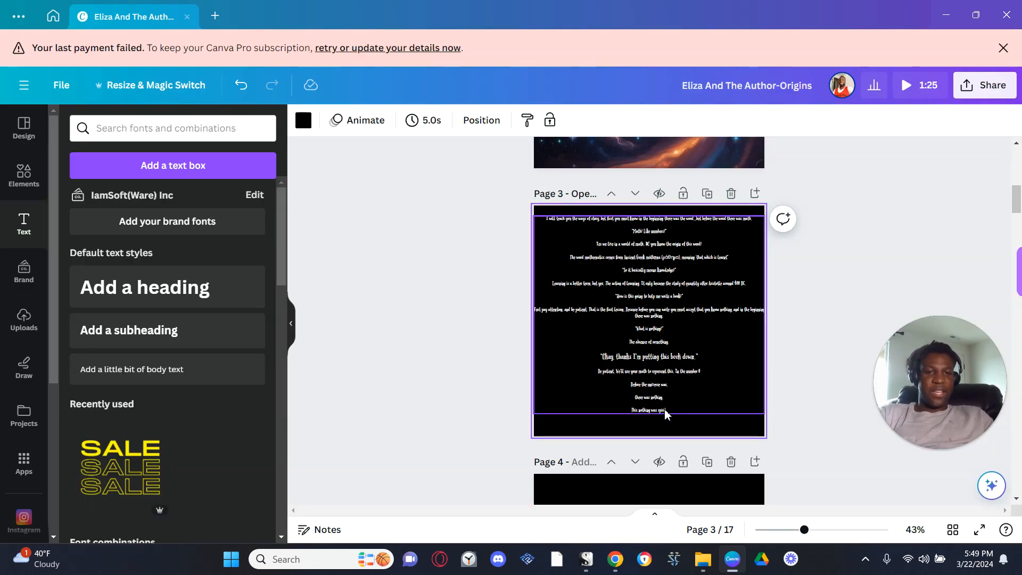
# - Increase the font size of the closing line "This nothing was spirit." on page 3 to 29.8
pyautogui.click(666, 415)
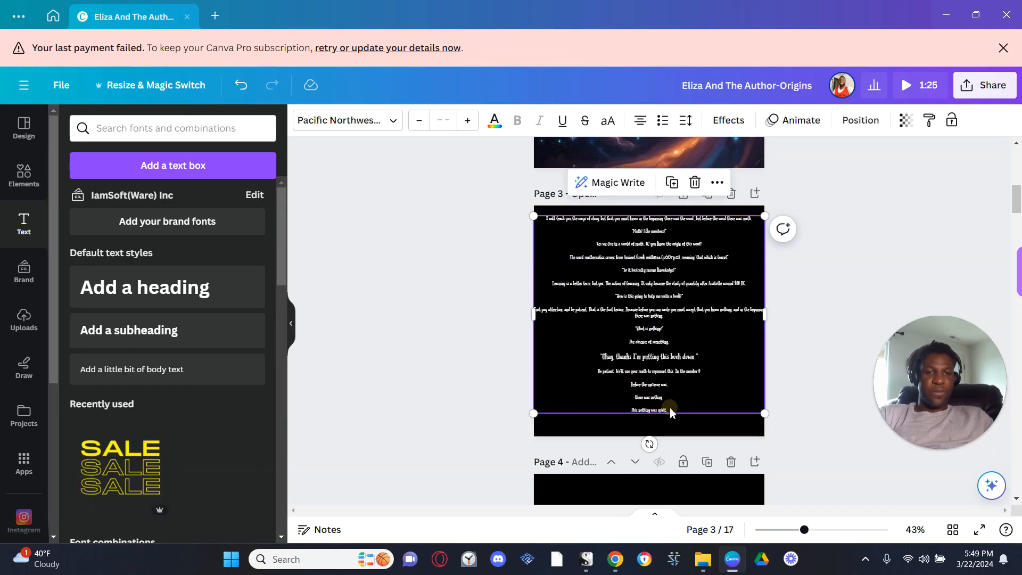
pyautogui.click(671, 413)
pyautogui.scroll(-1, 673, 413)
pyautogui.moveTo(671, 376); pyautogui.dragTo(627, 376)
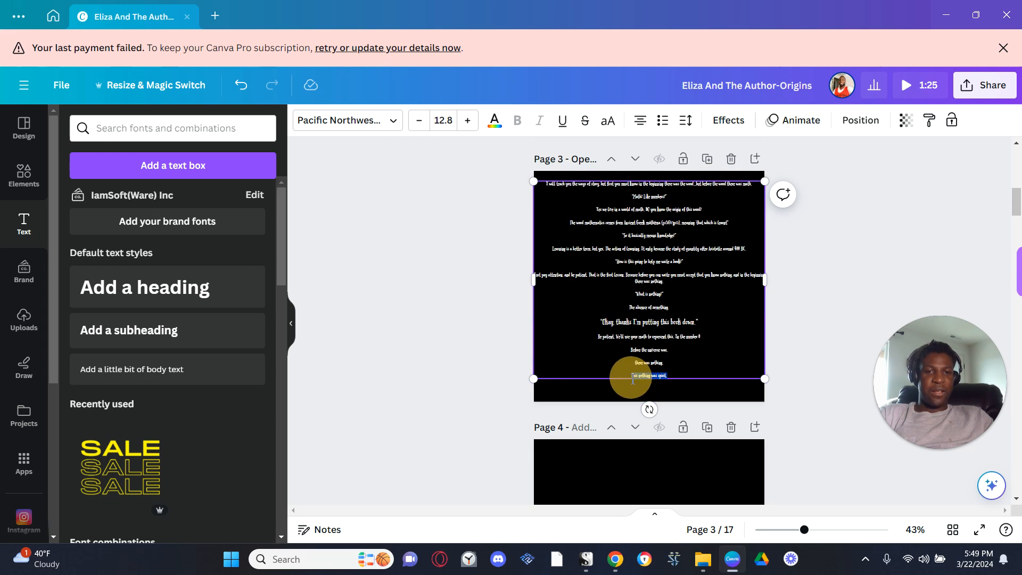
pyautogui.click(469, 123)
pyautogui.click(470, 124)
pyautogui.click(470, 124)
pyautogui.click(468, 121)
pyautogui.click(468, 121)
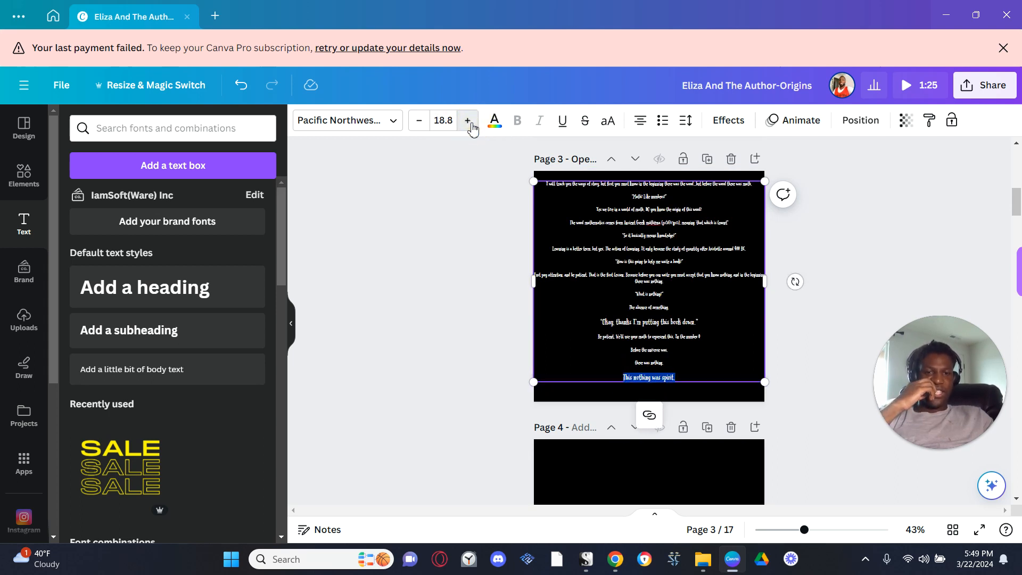
pyautogui.click(468, 121)
pyautogui.click(469, 120)
pyautogui.click(469, 120)
pyautogui.click(469, 121)
pyautogui.click(468, 121)
pyautogui.click(469, 121)
pyautogui.click(469, 122)
pyautogui.click(469, 121)
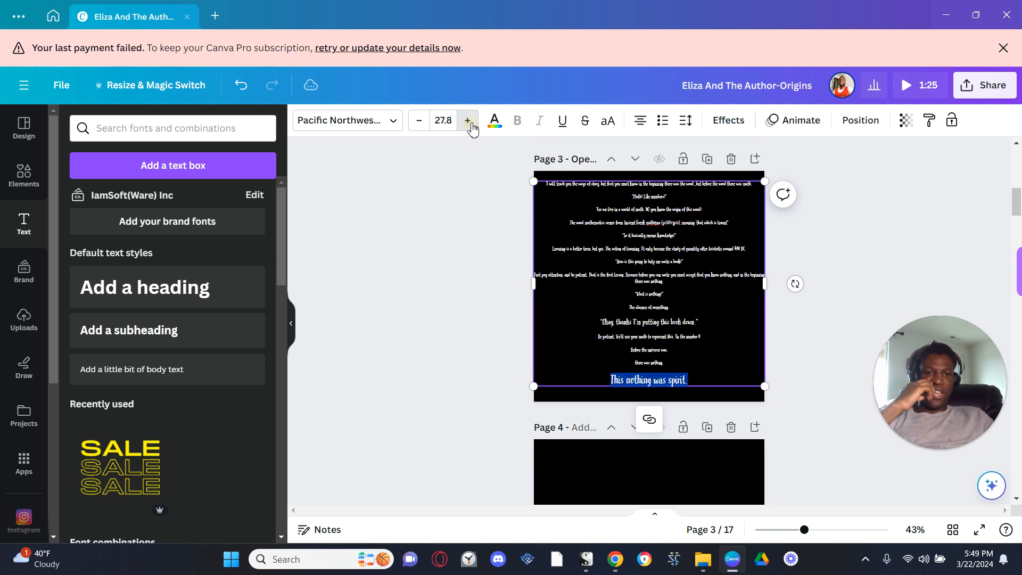
pyautogui.click(468, 121)
pyautogui.click(469, 122)
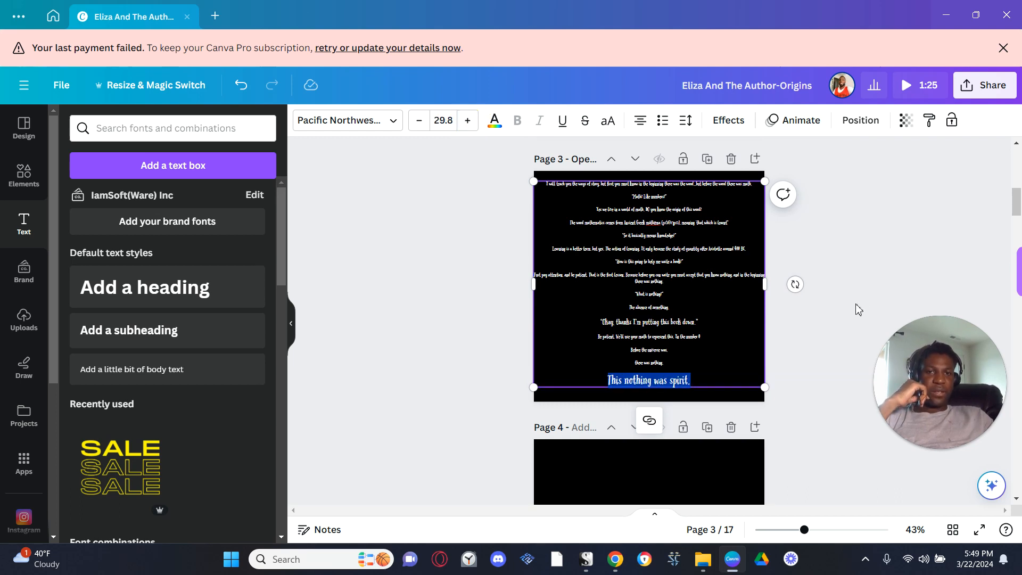
# - Move the "Alone in the void" text block higher on page 5
pyautogui.click(819, 376)
pyautogui.scroll(-3, 798, 423)
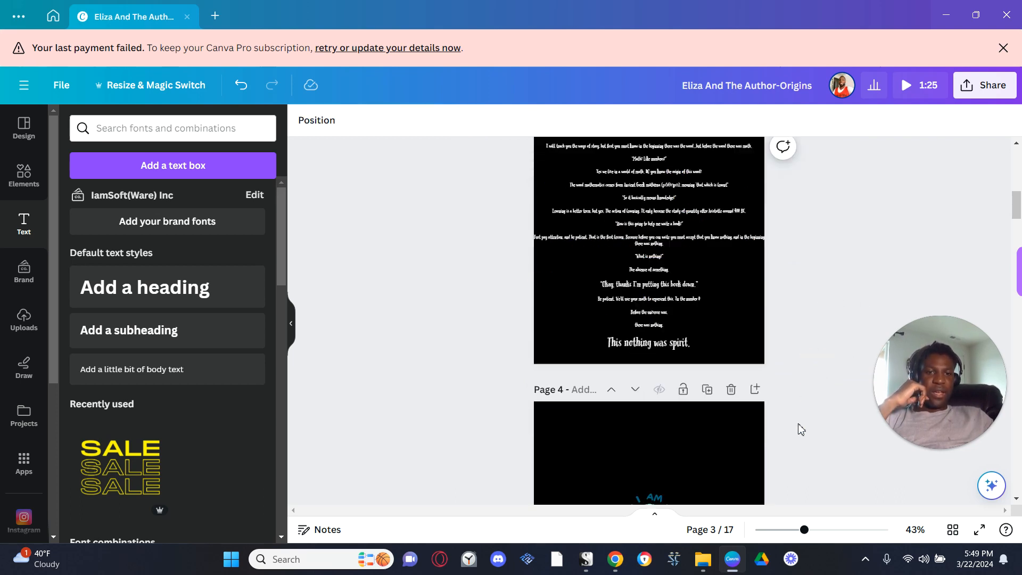
pyautogui.click(707, 420)
pyautogui.scroll(-3, 707, 420)
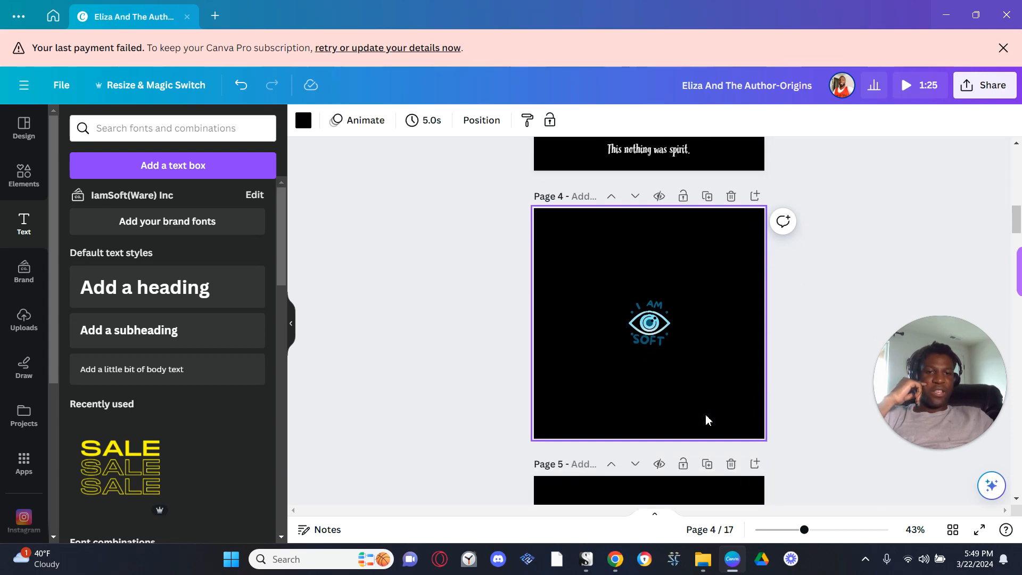
pyautogui.scroll(-3, 707, 419)
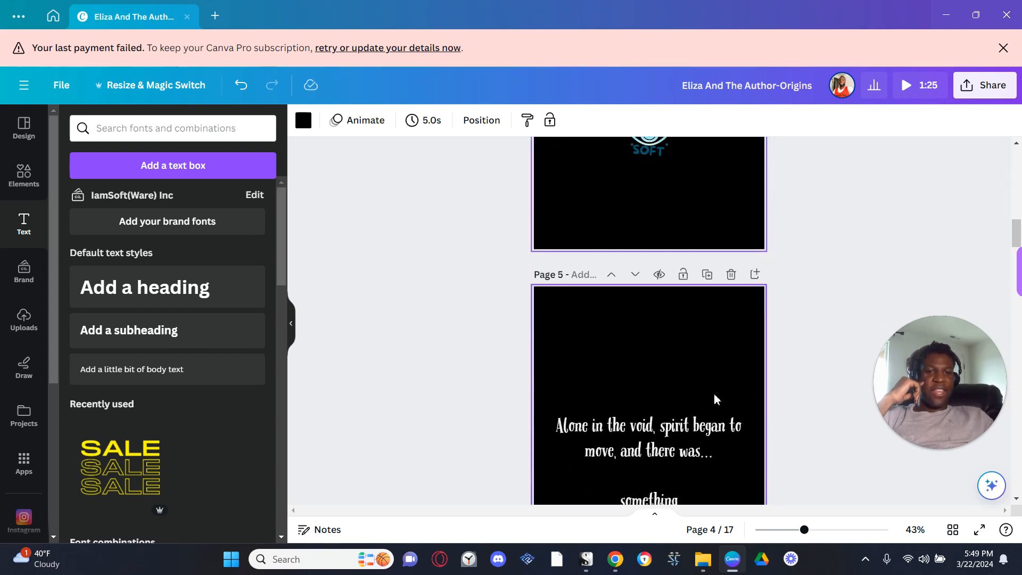
pyautogui.click(711, 414)
pyautogui.moveTo(711, 414); pyautogui.dragTo(703, 401)
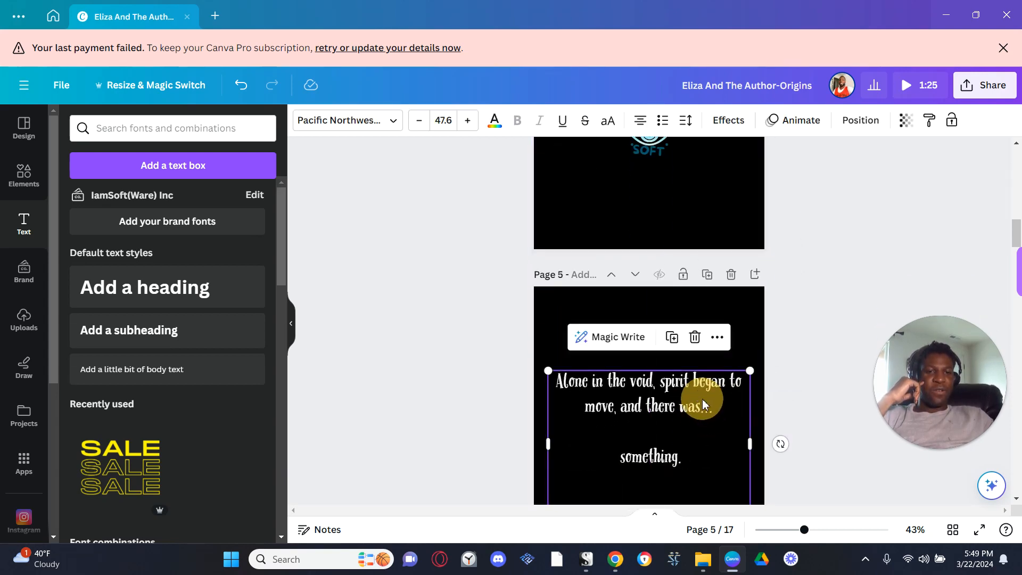
# - Insert "then..." before "there was..." in the text on page 5
pyautogui.doubleClick(645, 409)
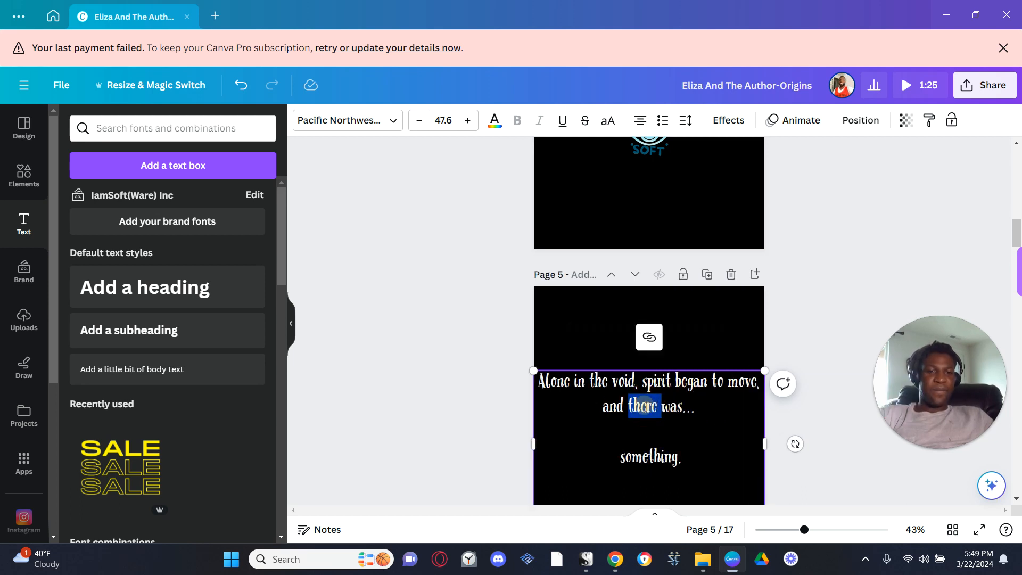
pyautogui.click(632, 411)
pyautogui.write('then')
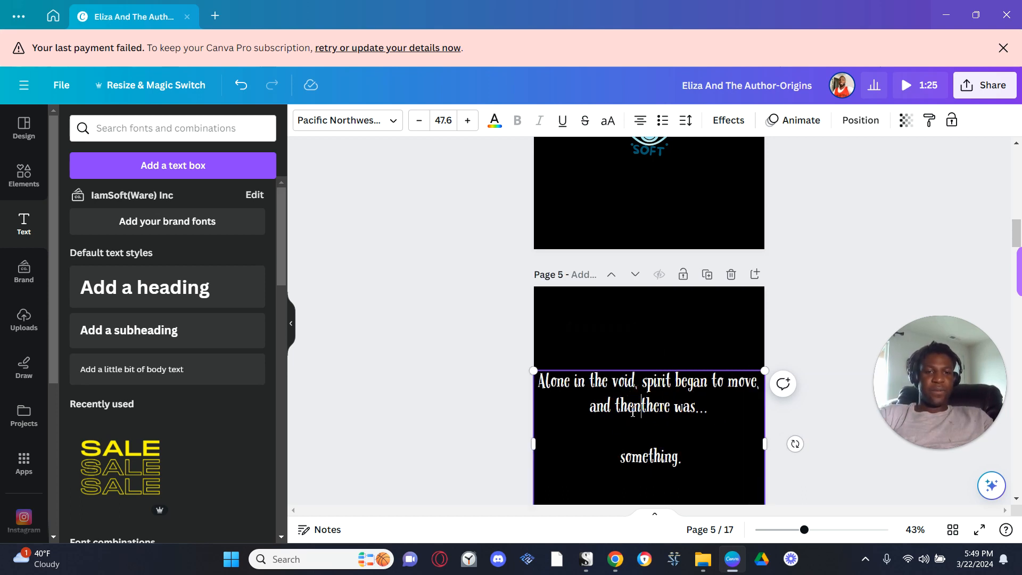
pyautogui.write('...')
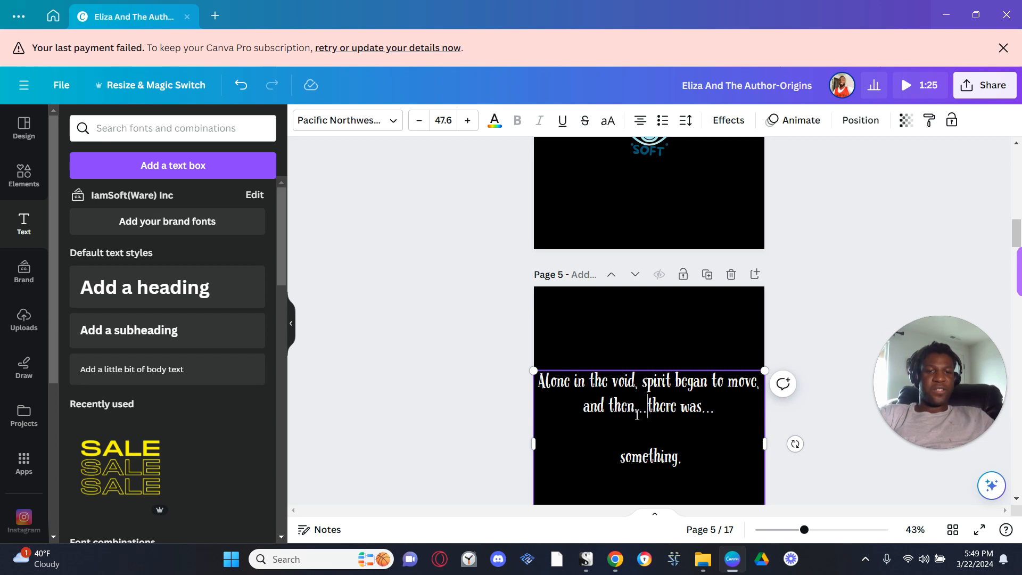
pyautogui.scroll(-2, 670, 444)
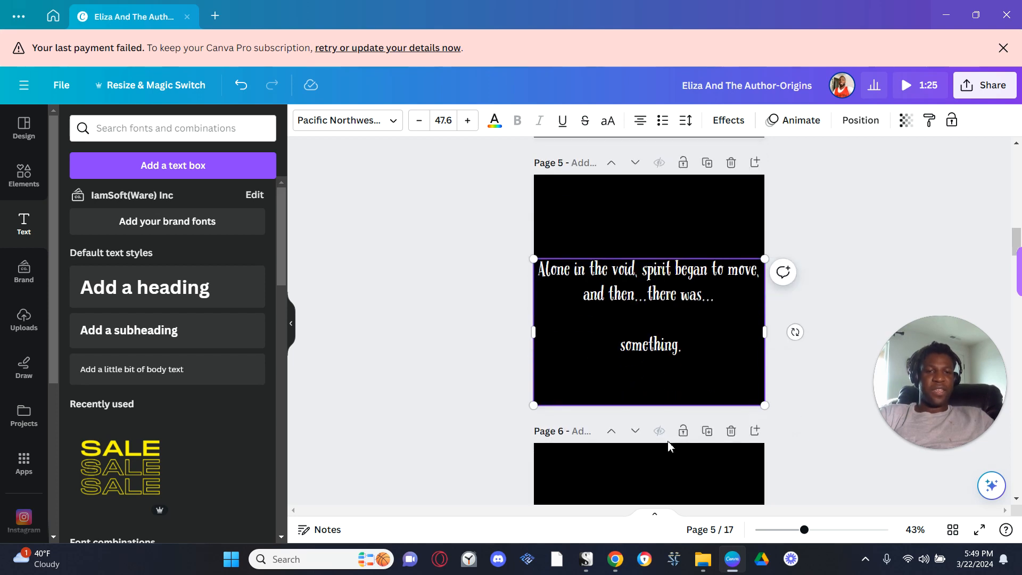
pyautogui.click(809, 394)
# - Switch to the manuscript in Scrivener and add "And then" before the line "there was nothing."
pyautogui.scroll(-3, 810, 394)
pyautogui.scroll(-1, 714, 427)
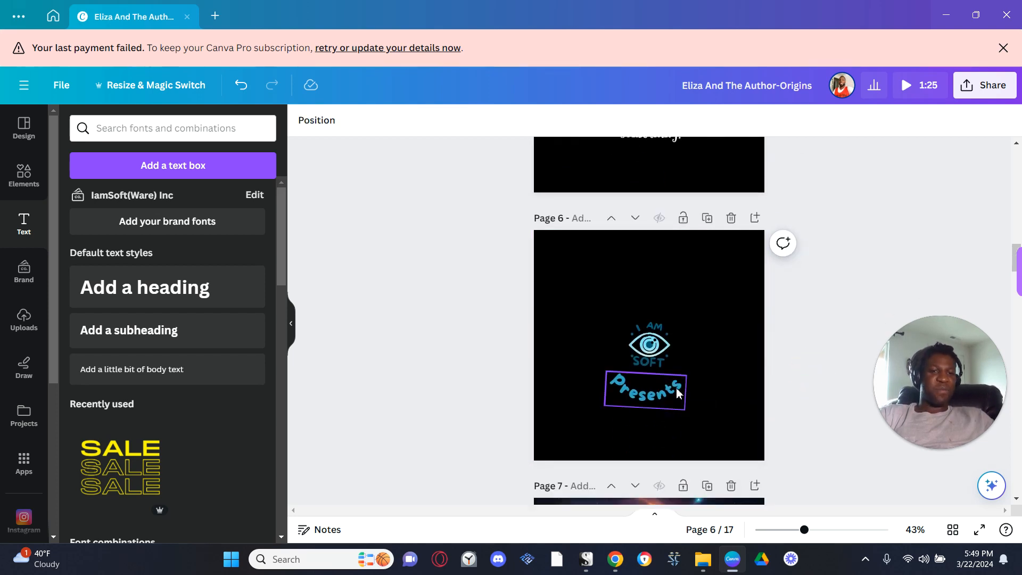
pyautogui.hotkey('alt', 'Tab')
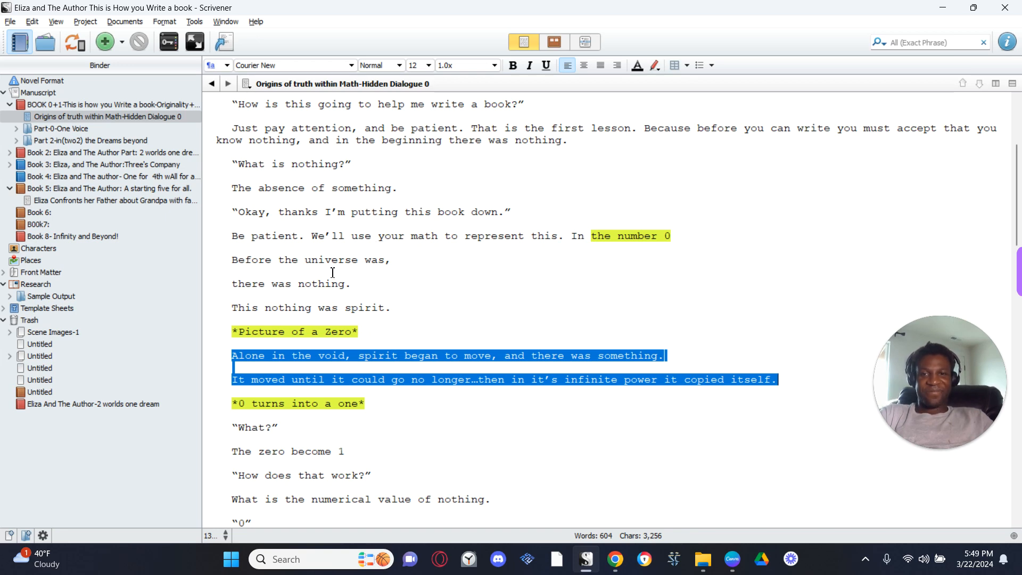
pyautogui.click(235, 283)
pyautogui.write('a')
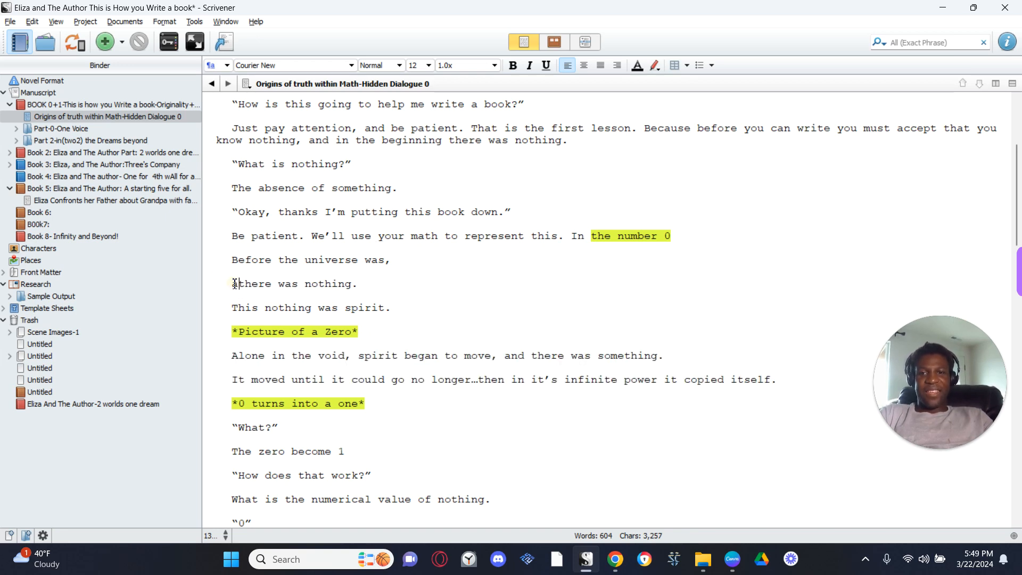
pyautogui.write('nd then')
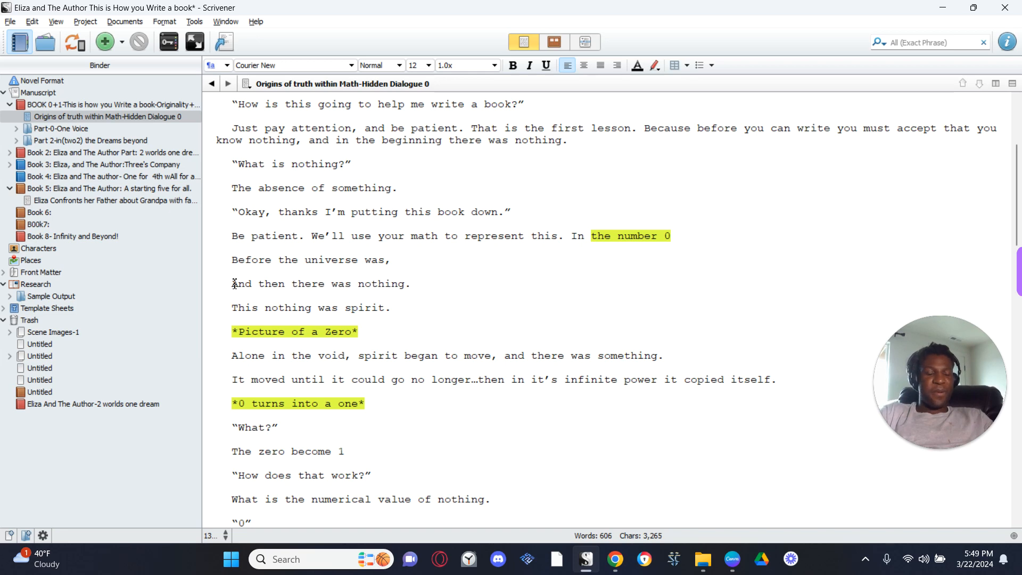
# - Compare pages 6 and 7 in Canva with the manuscript lines around "0 turns into a one" in Scrivener
pyautogui.hotkey('alt', 'Tab')
pyautogui.scroll(-3, 434, 375)
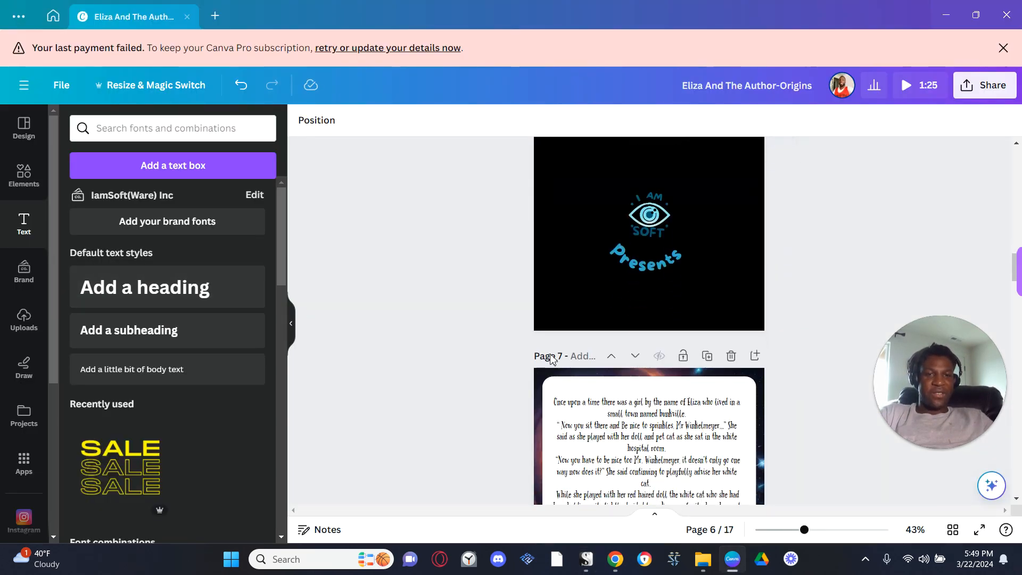
pyautogui.scroll(2, 506, 347)
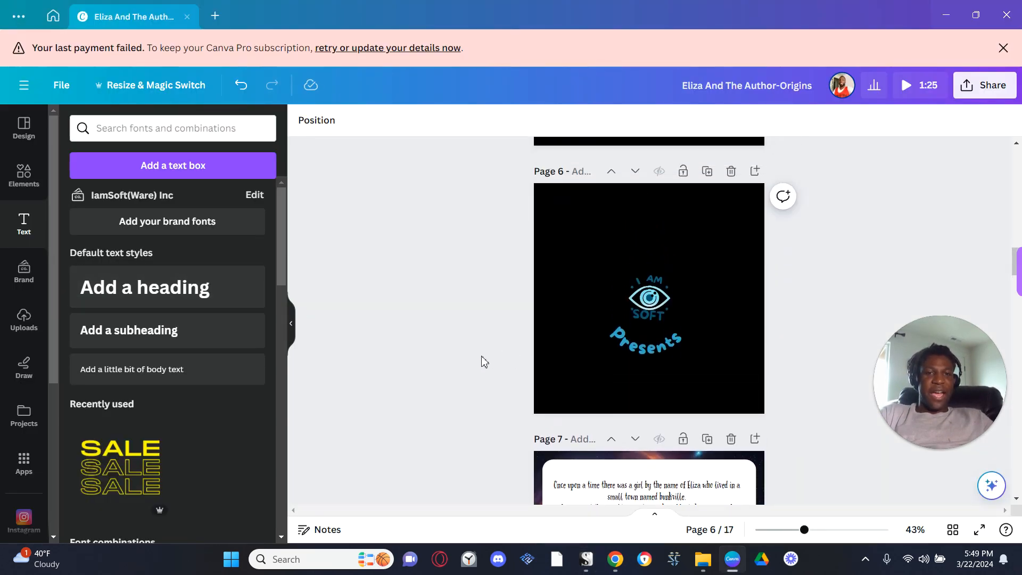
pyautogui.hotkey('alt', 'Tab')
pyautogui.scroll(-2, 383, 409)
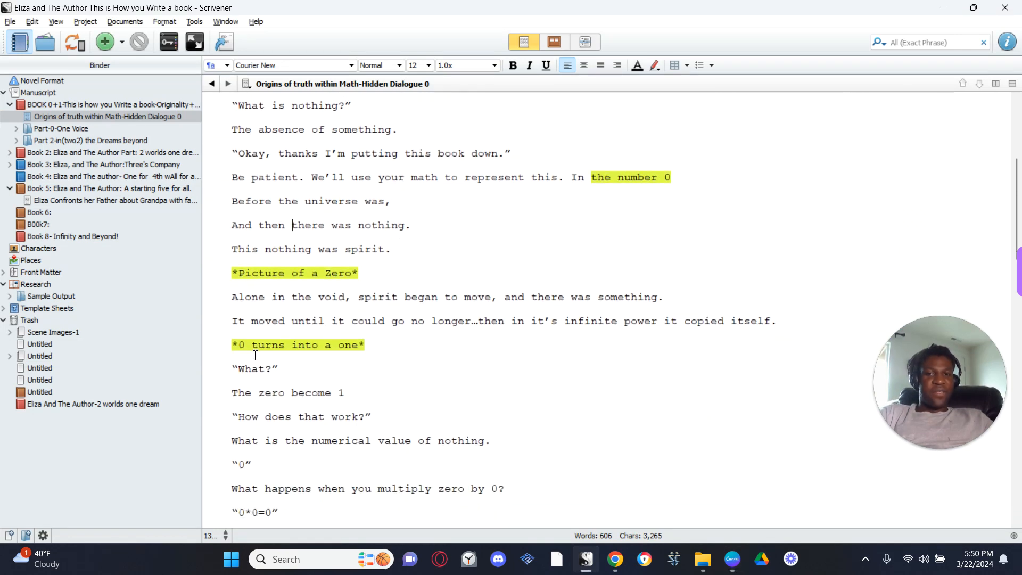
pyautogui.hotkey('alt', 'Tab')
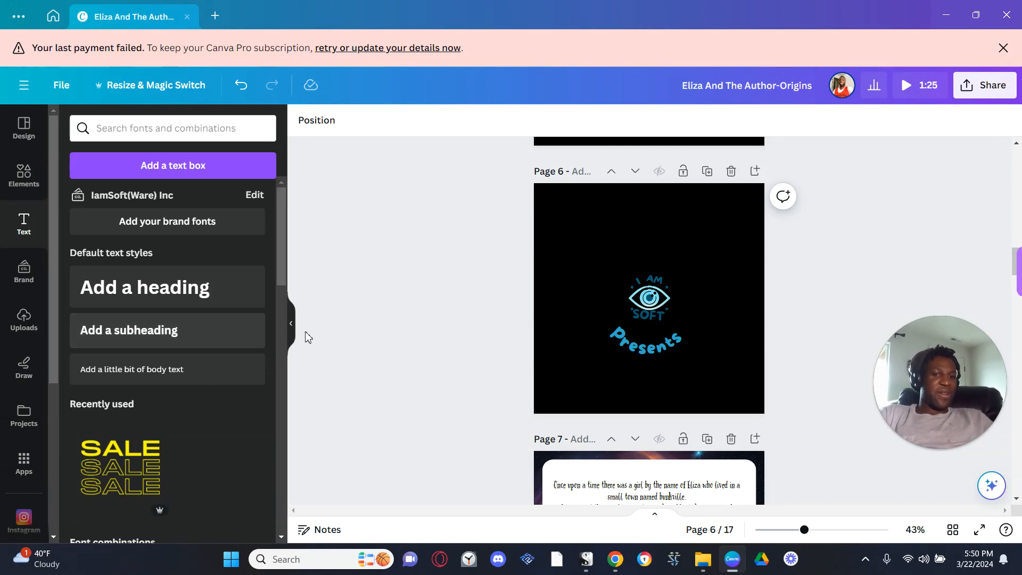
# - In Scrivener, split the manuscript document at the line "*0 turns into a one*", keeping the suggested title for the new part
pyautogui.hotkey('alt', 'Tab')
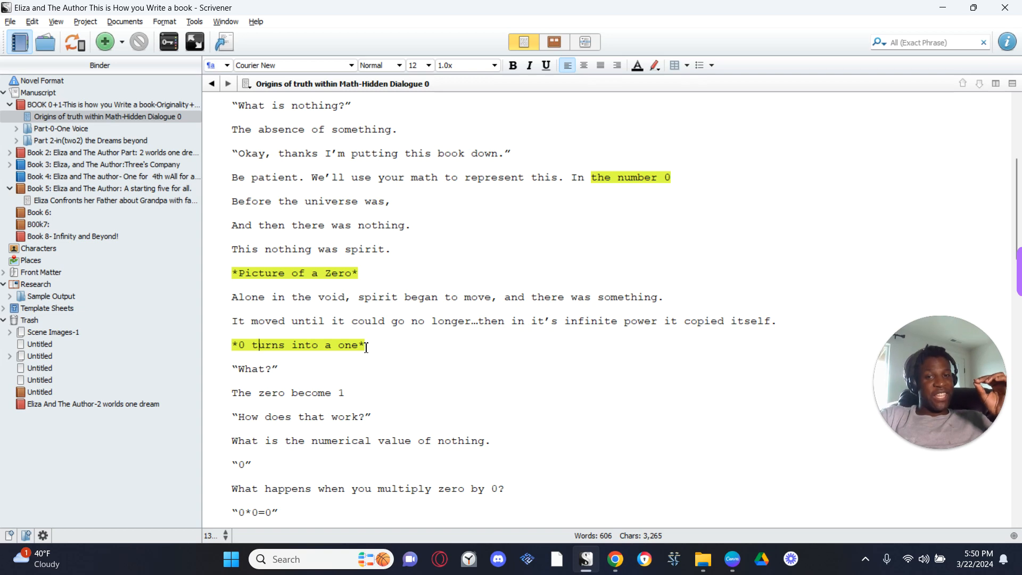
pyautogui.moveTo(366, 347); pyautogui.dragTo(237, 352)
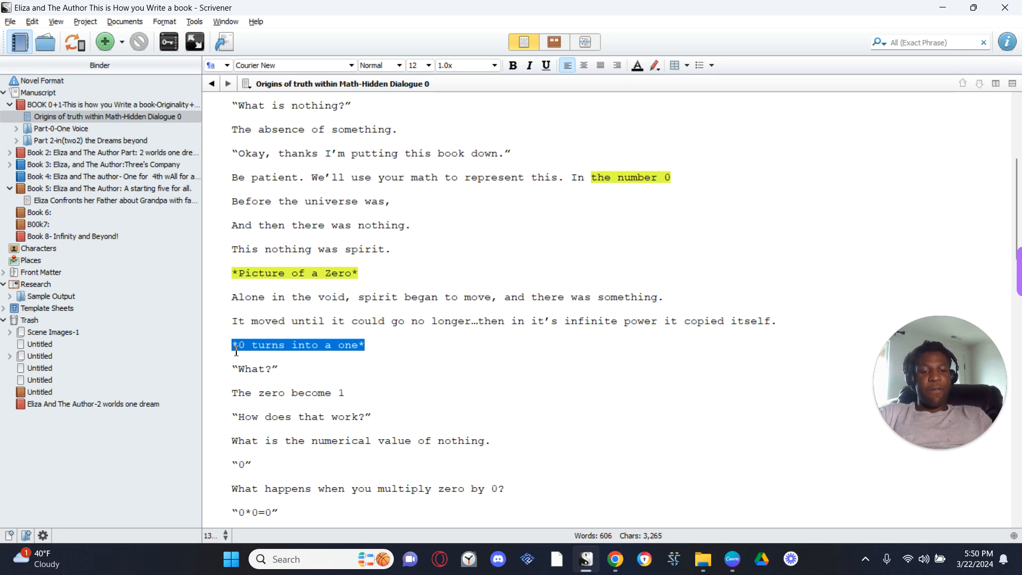
pyautogui.hotkey('ctrl', 'k')
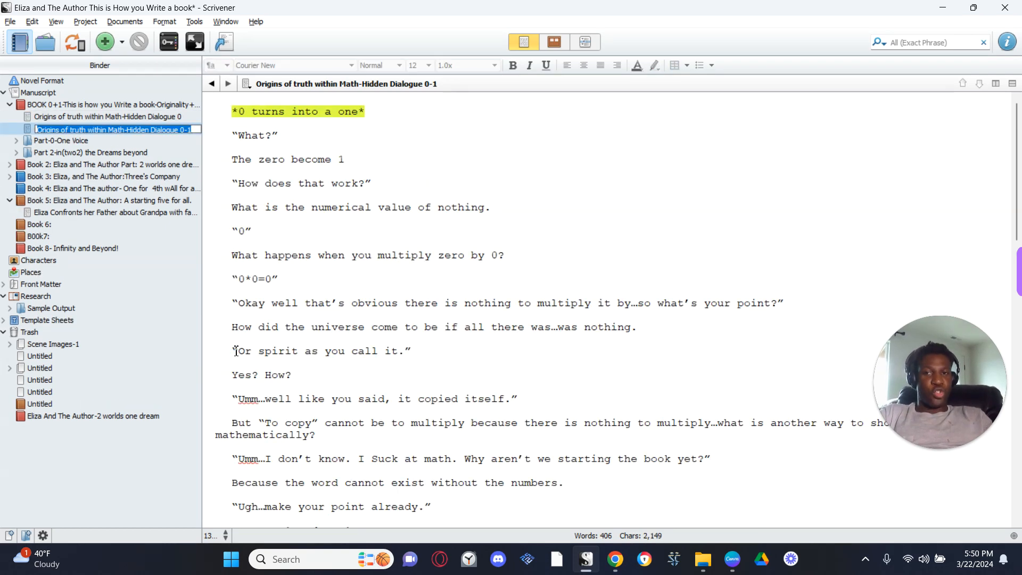
pyautogui.press('Return')
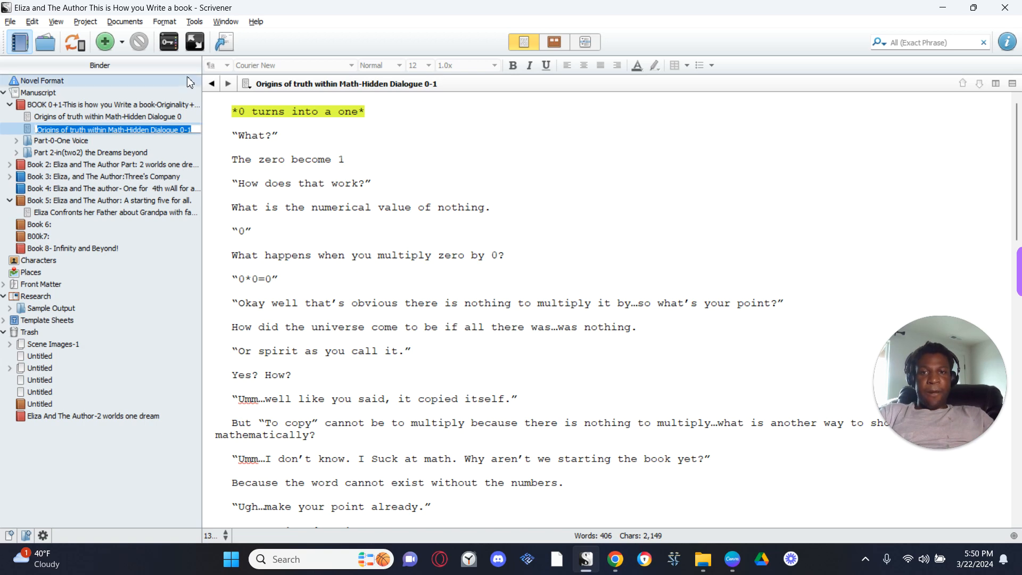
pyautogui.click(369, 114)
pyautogui.moveTo(369, 113); pyautogui.dragTo(232, 114)
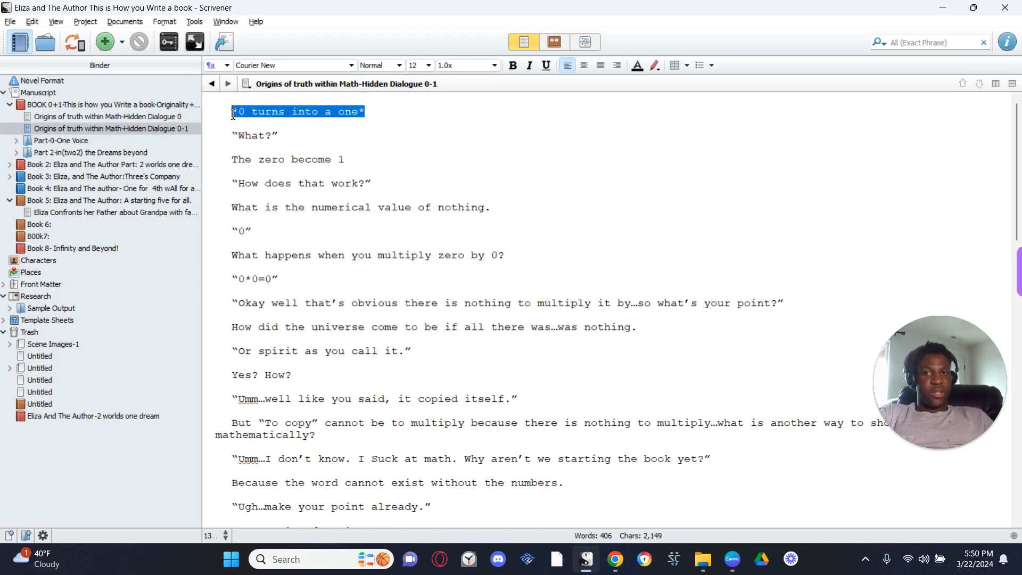
# - Split the "Origins of truth within Math-Hidden Dialogue 0" document after the line "This nothing was spirit."
pyautogui.click(85, 117)
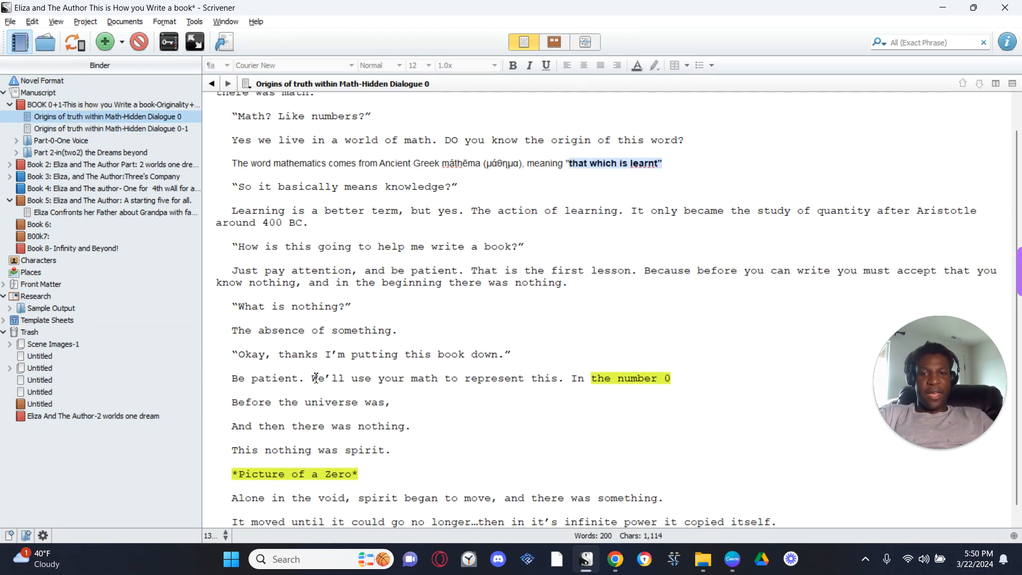
pyautogui.click(406, 457)
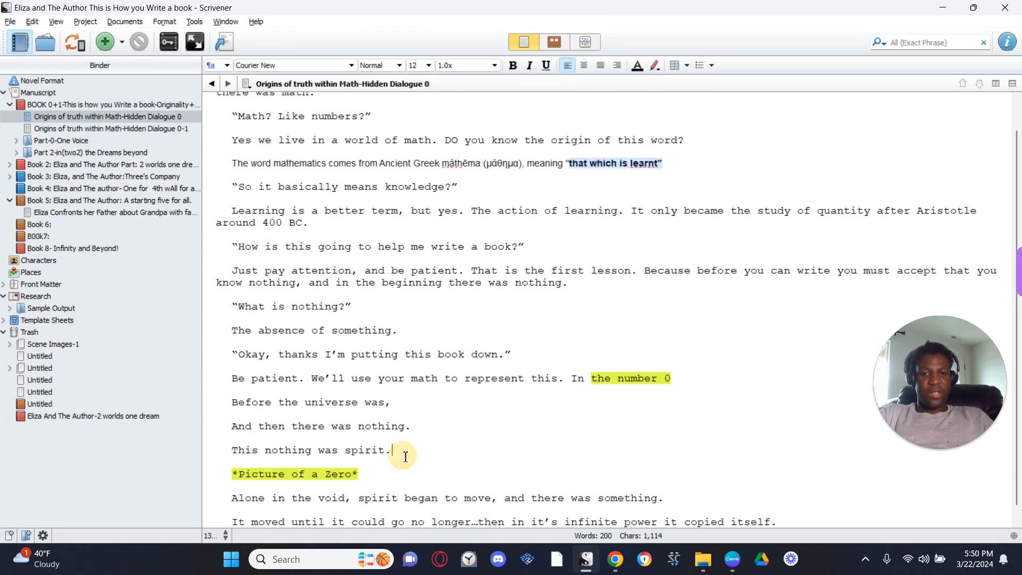
pyautogui.hotkey('ctrl', 'k')
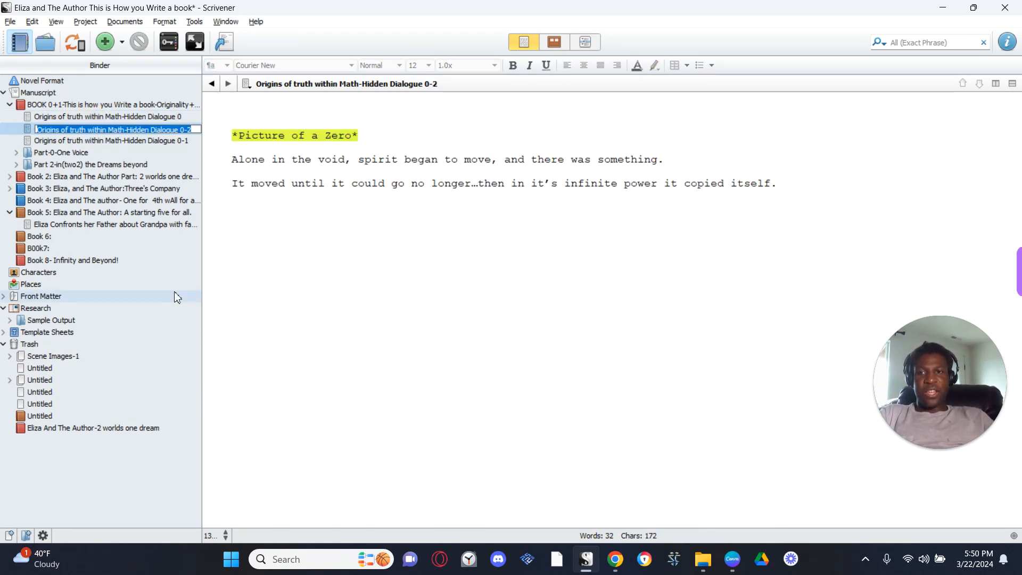
# - Rename the first document, "Origins of truth within Math-Hidden Dialogue 0", to "Page 1"
pyautogui.click(184, 120)
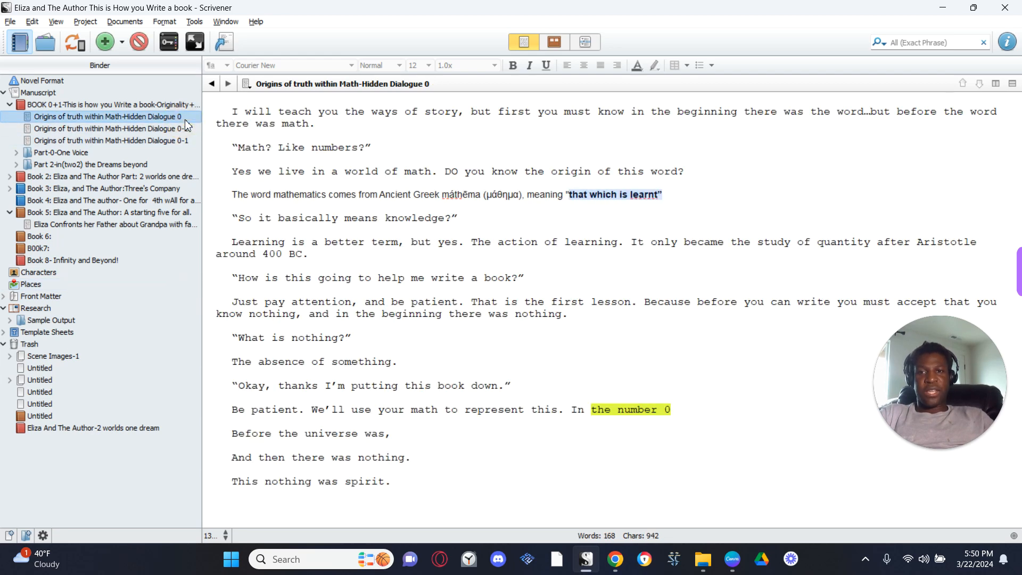
pyautogui.doubleClick(305, 85)
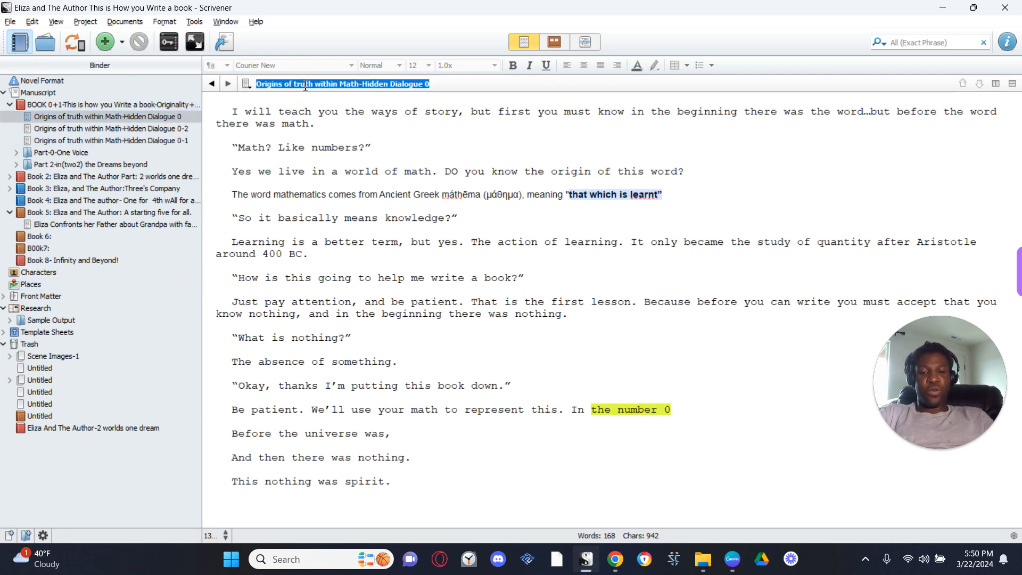
pyautogui.write('Page 1')
pyautogui.press('Return')
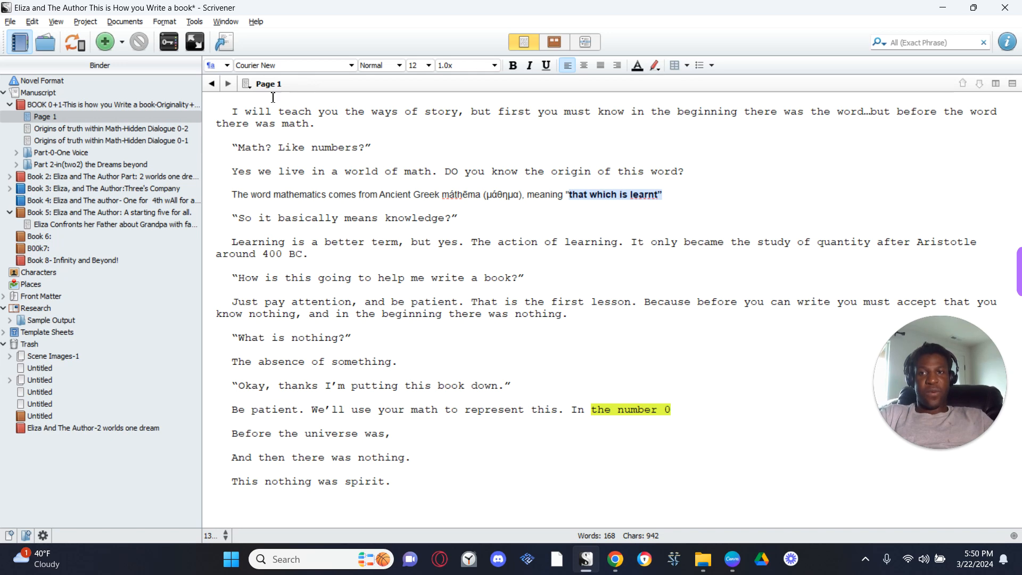
# - Open "Origins of truth within Math-Hidden Dialogue 0-2" in Scrivener, switch to Canva and review the cover and opening pages
pyautogui.click(186, 129)
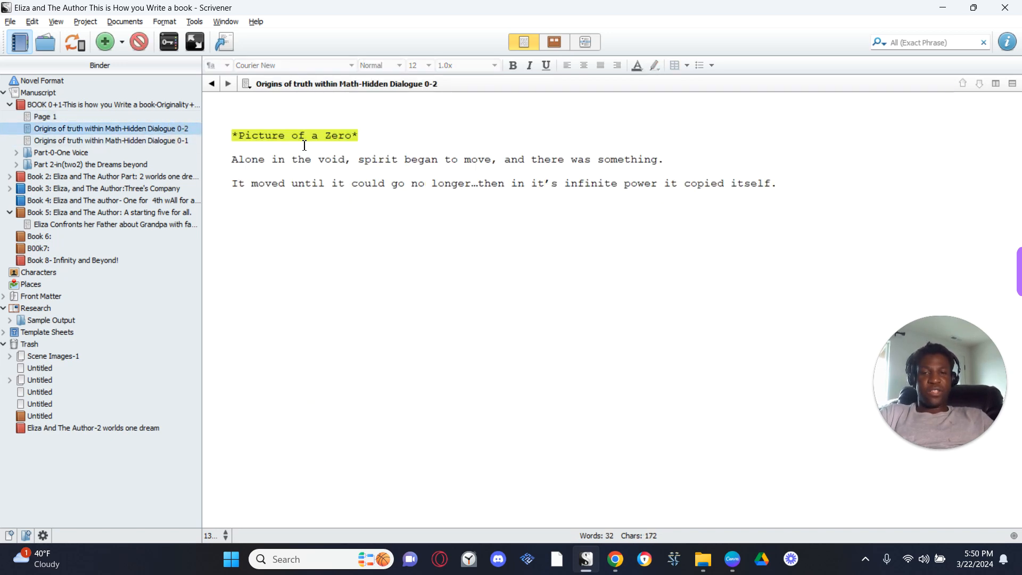
pyautogui.hotkey('alt', 'Tab')
pyautogui.scroll(15, 536, 217)
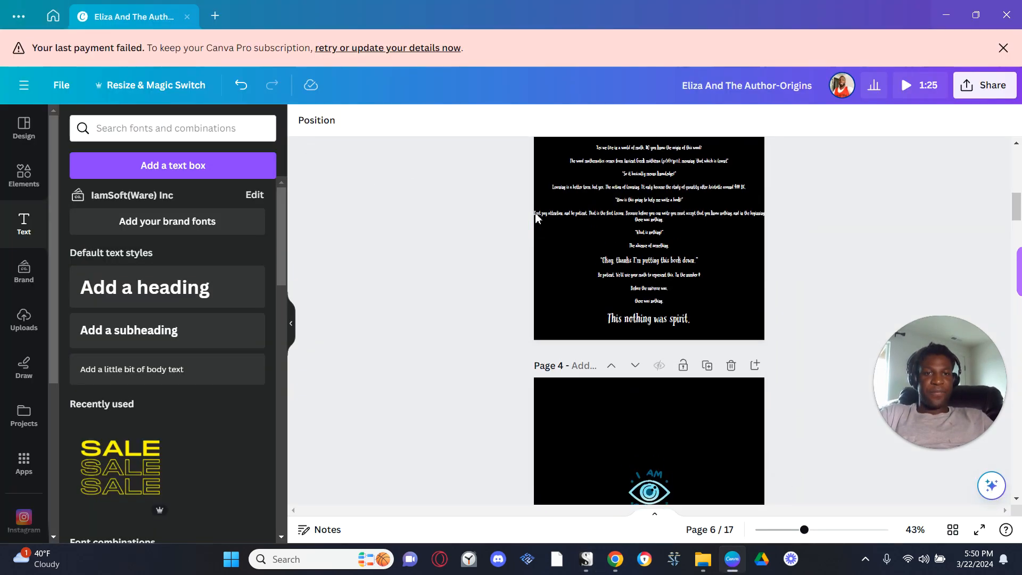
pyautogui.scroll(10, 536, 217)
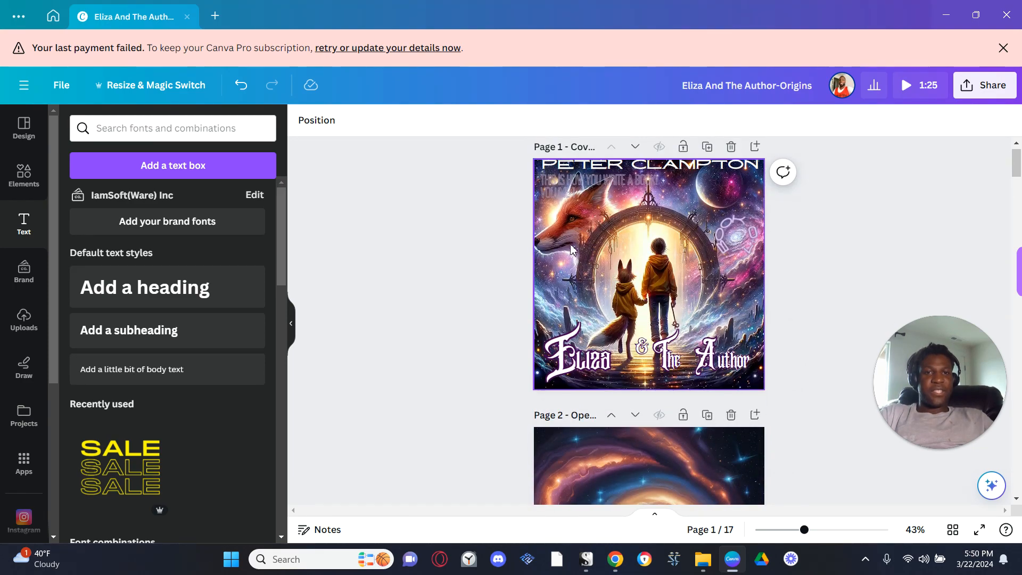
pyautogui.scroll(-10, 576, 258)
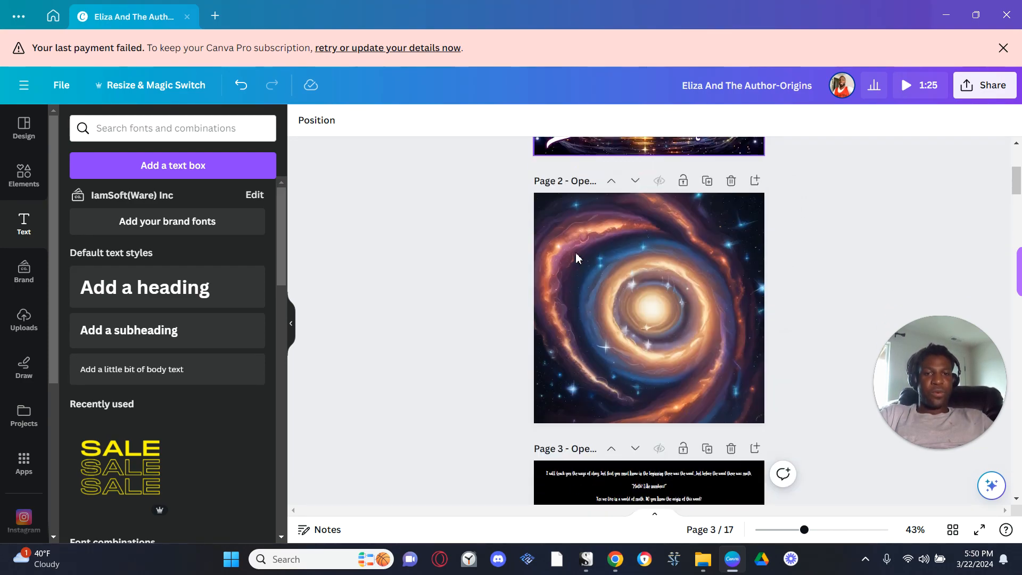
pyautogui.scroll(10, 576, 258)
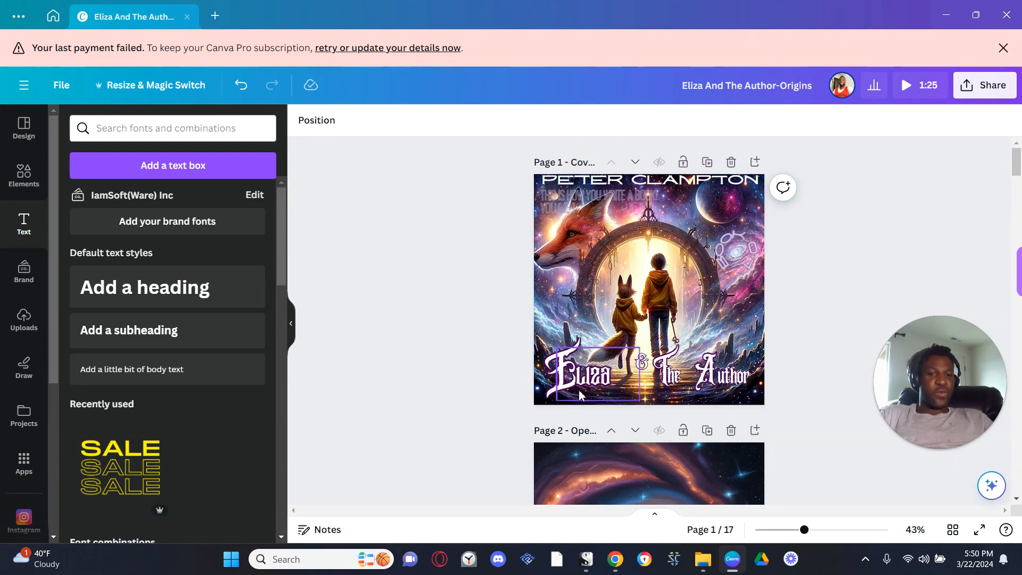
pyautogui.scroll(-8, 585, 373)
pyautogui.scroll(-2, 590, 373)
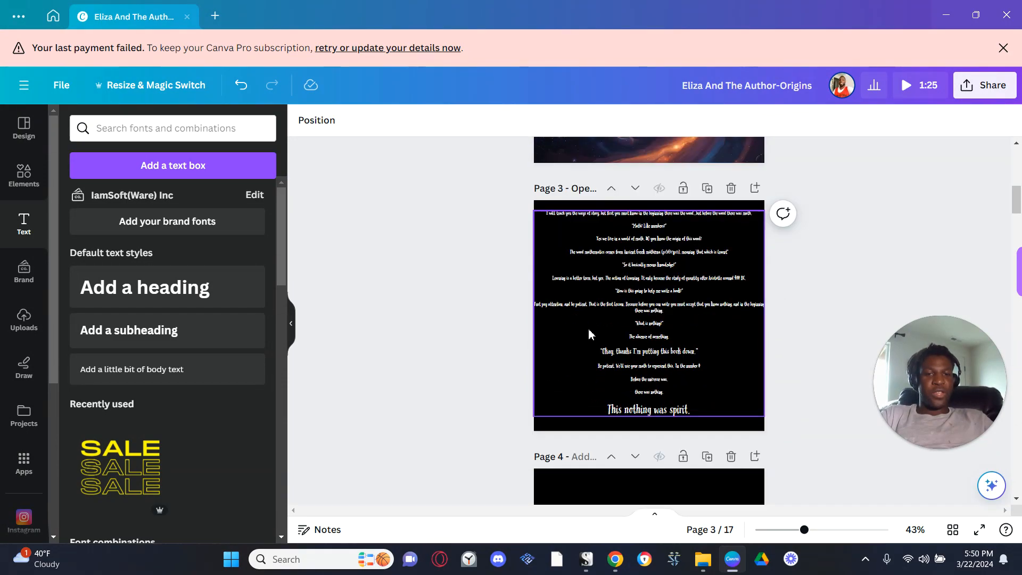
# - Change the title of the third page, the one with the opening dialogue text, to "Page 1"
pyautogui.scroll(3, 588, 351)
pyautogui.click(587, 334)
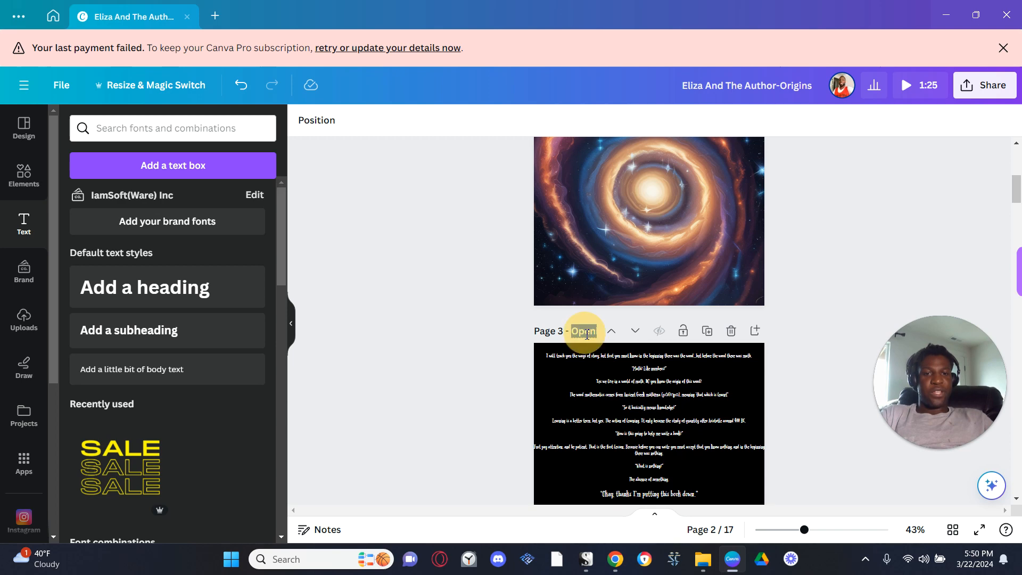
pyautogui.write('P')
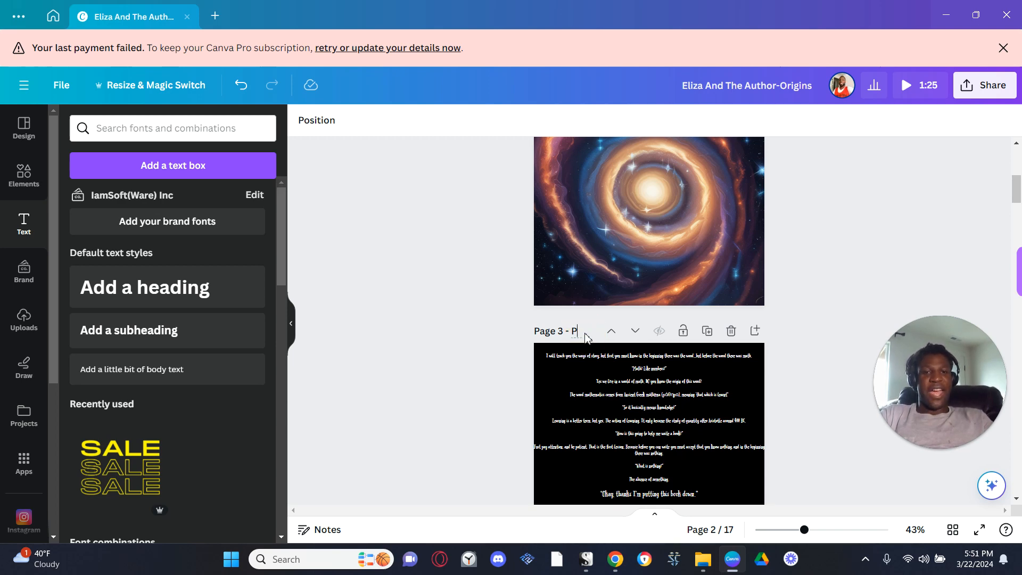
pyautogui.write('Pg1AC')
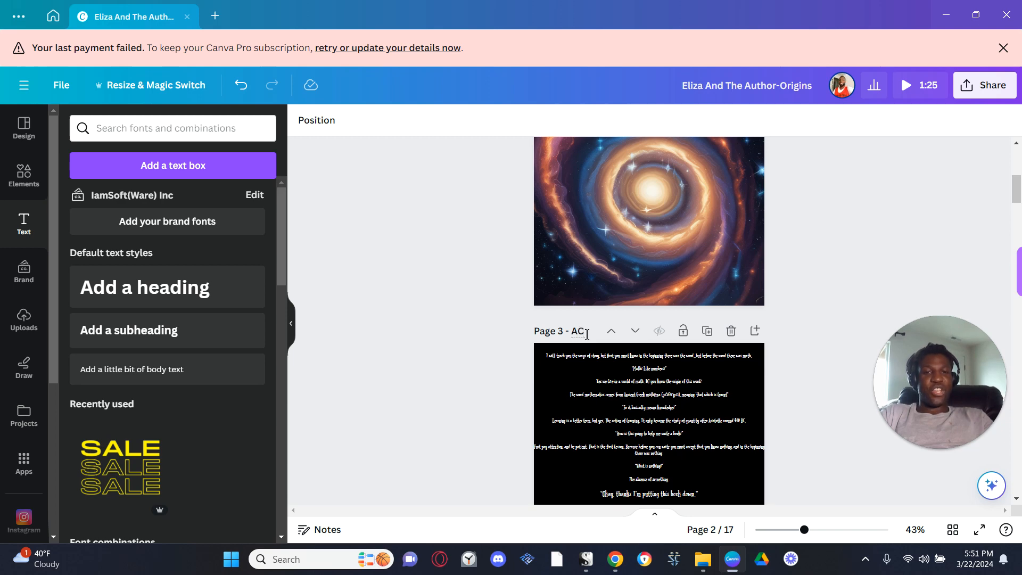
pyautogui.write(': Pg1')
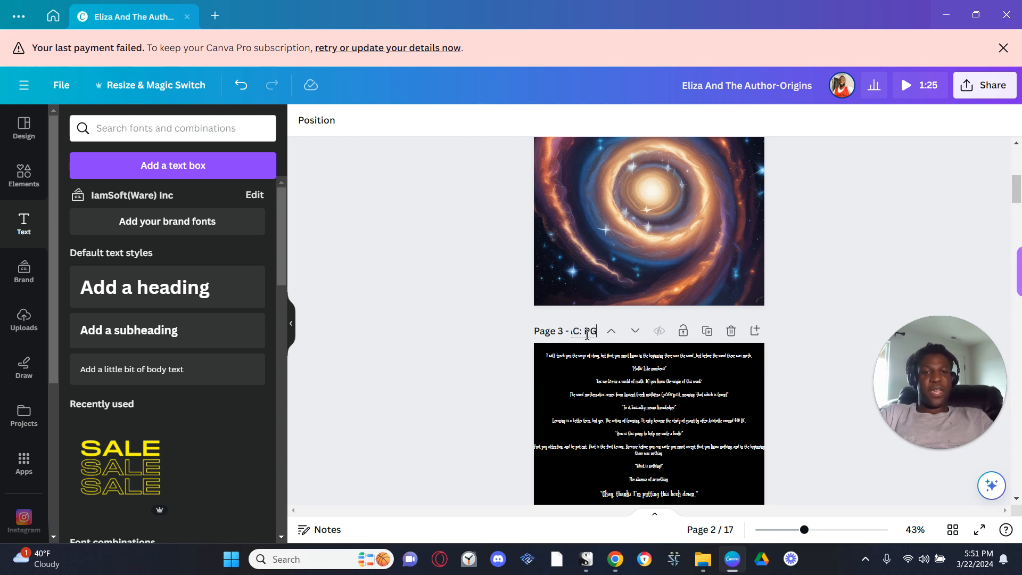
pyautogui.press('BackSpace')
pyautogui.press('BackSpace')
pyautogui.press('BackSpace')
pyautogui.press('BackSpace')
pyautogui.press('BackSpace')
pyautogui.press('BackSpace')
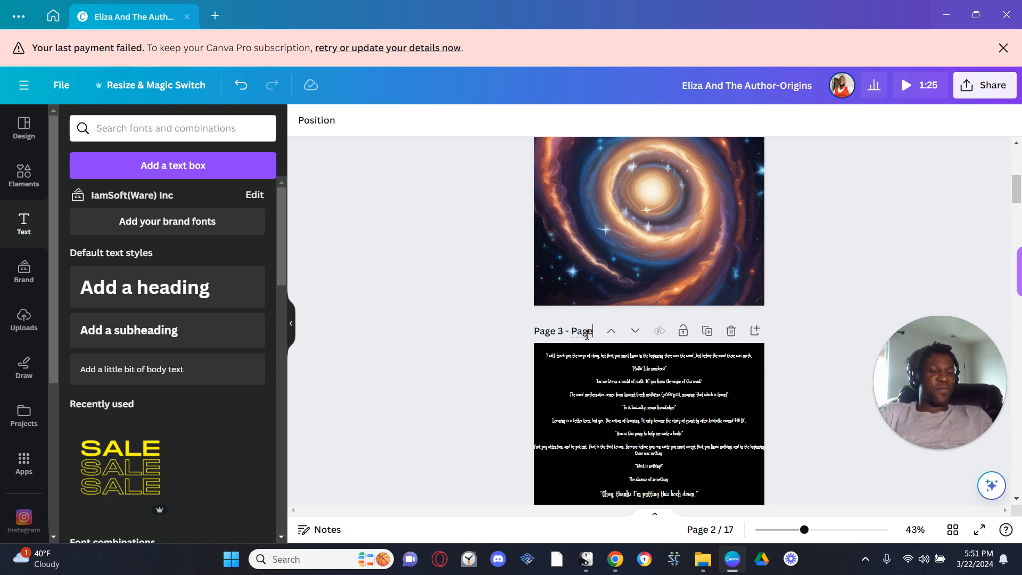
pyautogui.write('1')
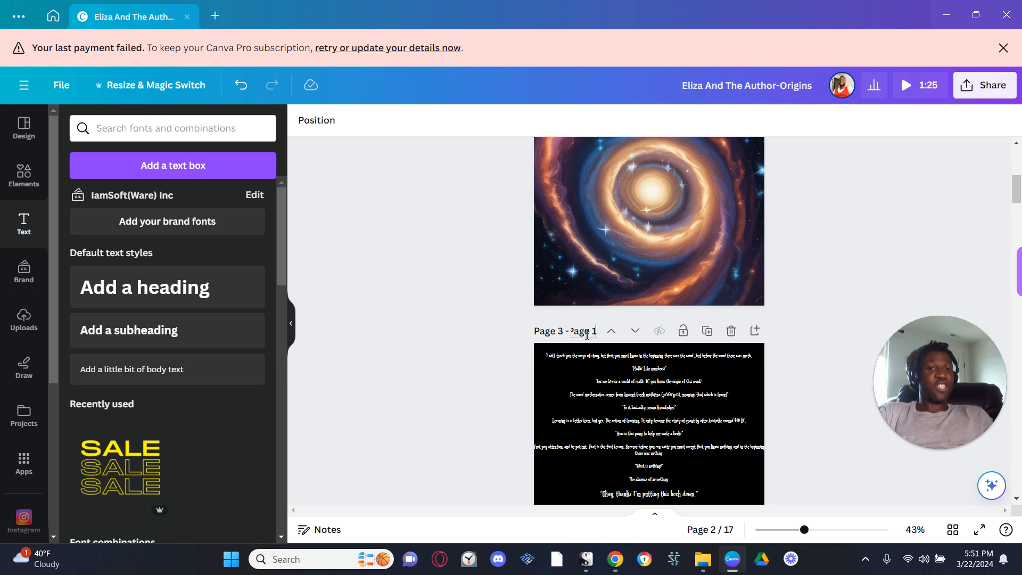
# - Title the fourth page "Page 2" and the fifth page "Page 3"
pyautogui.scroll(-5, 586, 336)
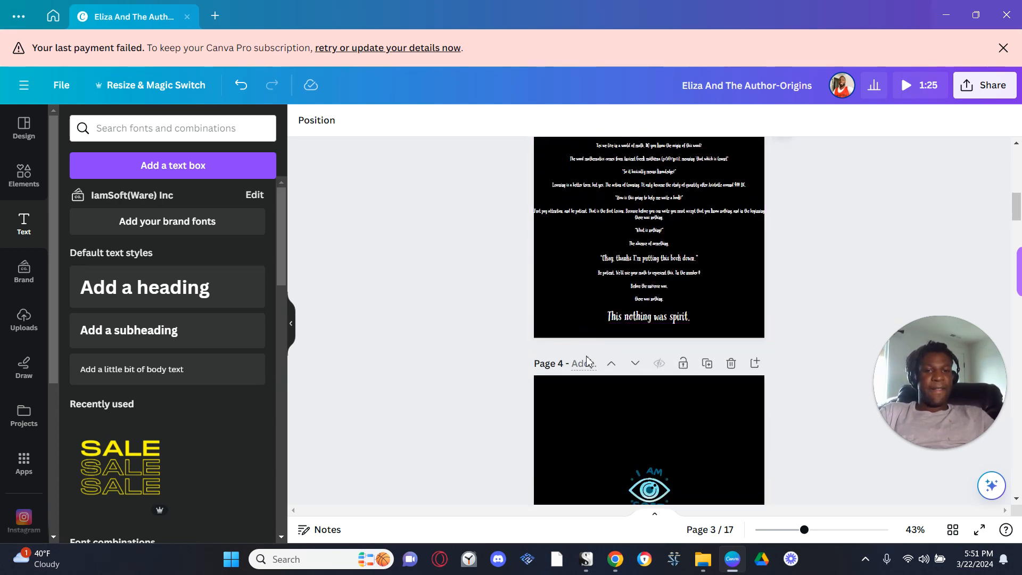
pyautogui.click(586, 365)
pyautogui.write('Page 2')
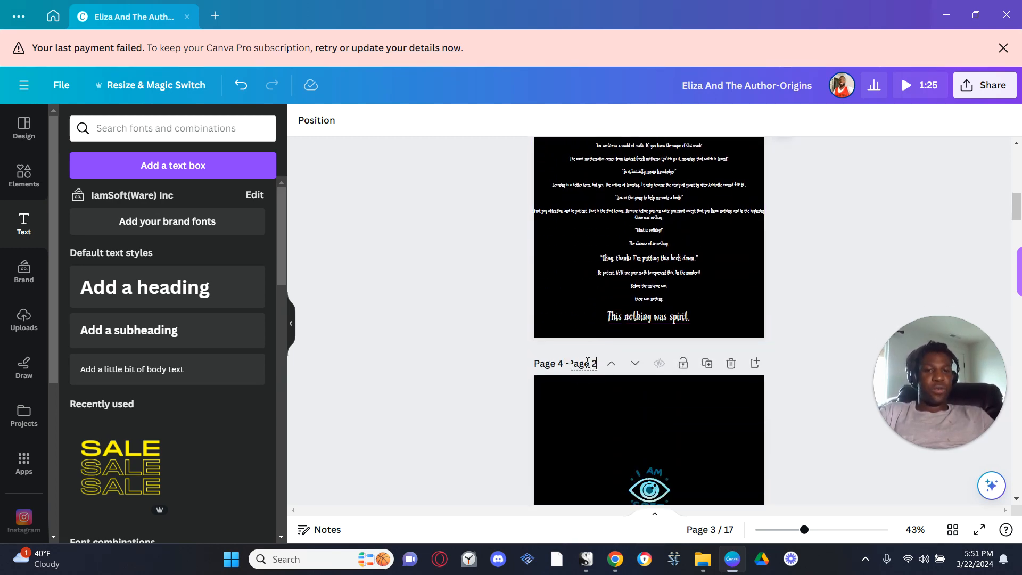
pyautogui.click(465, 416)
pyautogui.scroll(-5, 468, 415)
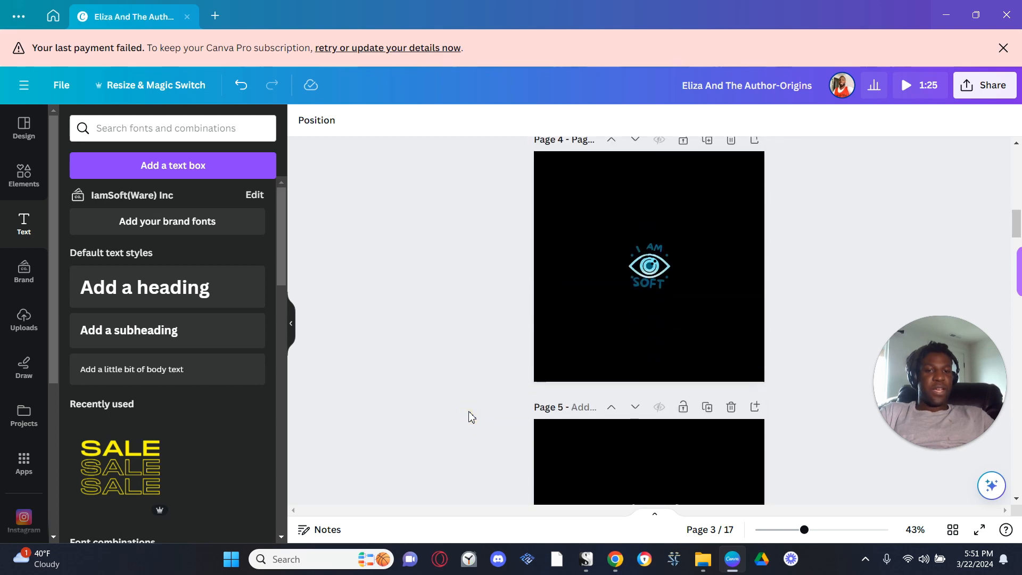
pyautogui.click(589, 413)
pyautogui.write('Page 3')
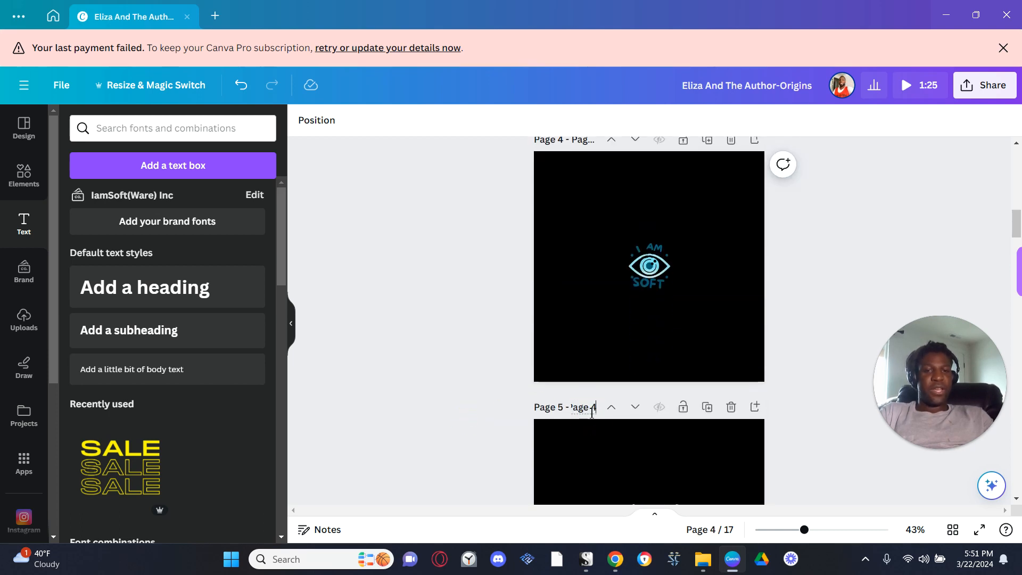
pyautogui.click(520, 415)
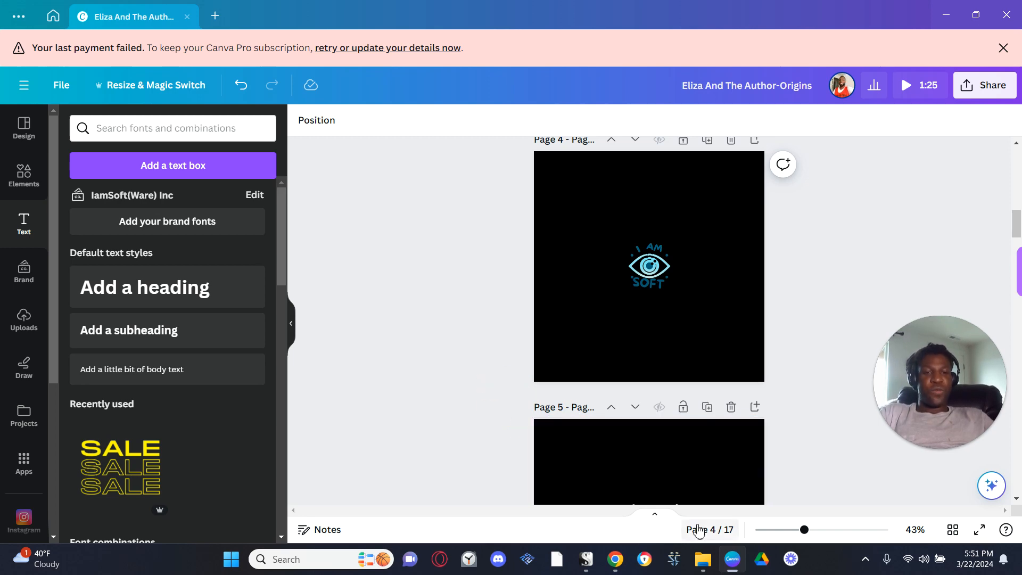
# - Show all pages in grid view and title the sixth page, with the "Presents" logo, "Page 4"
pyautogui.click(961, 532)
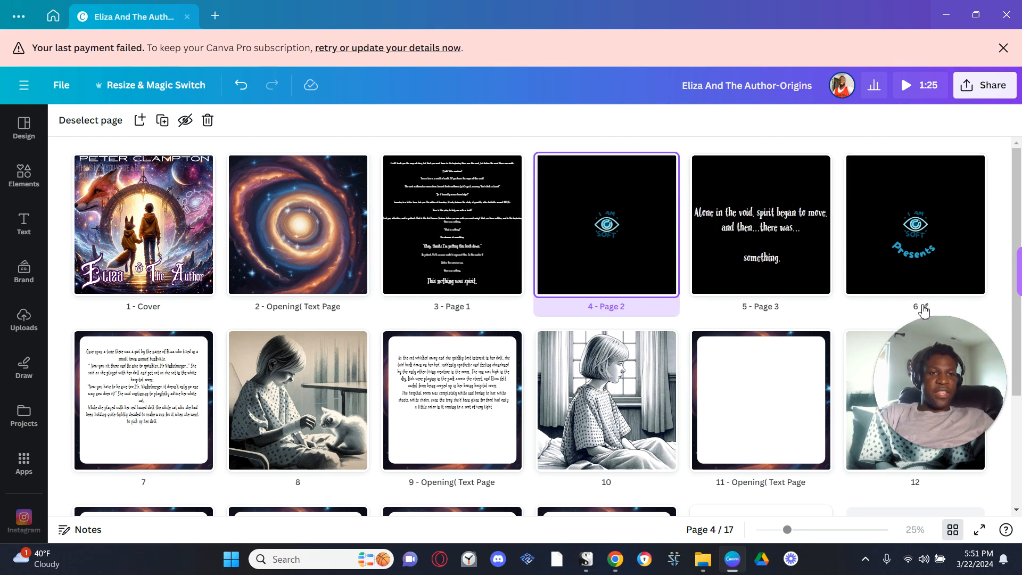
pyautogui.click(923, 308)
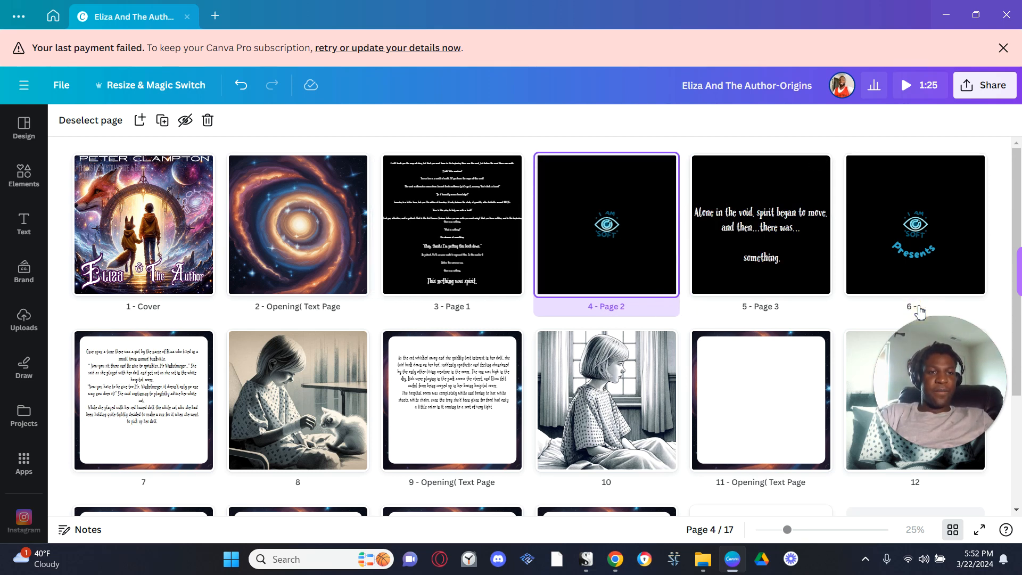
pyautogui.write('Page 4')
pyautogui.press('Return')
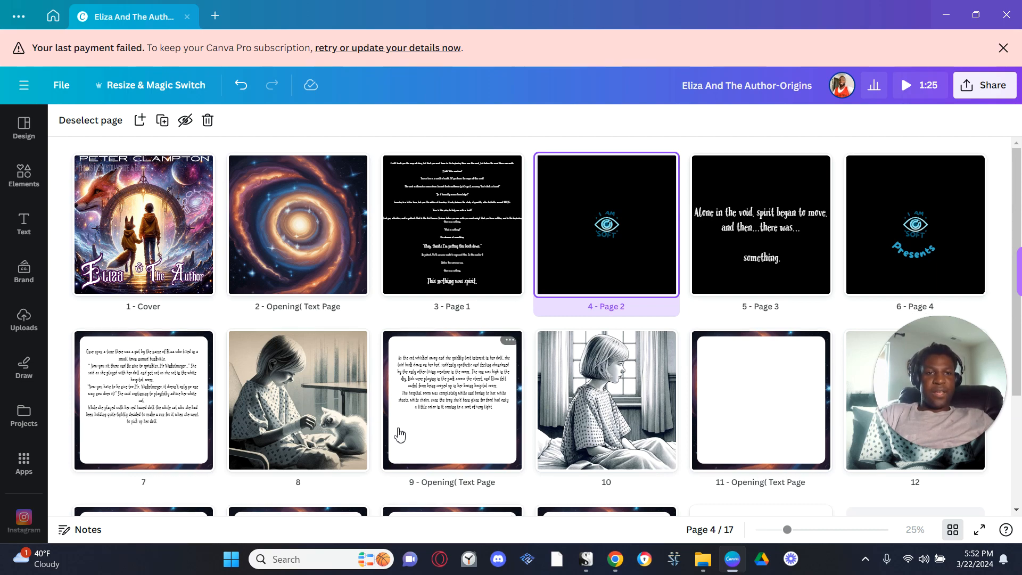
pyautogui.scroll(-3, 377, 388)
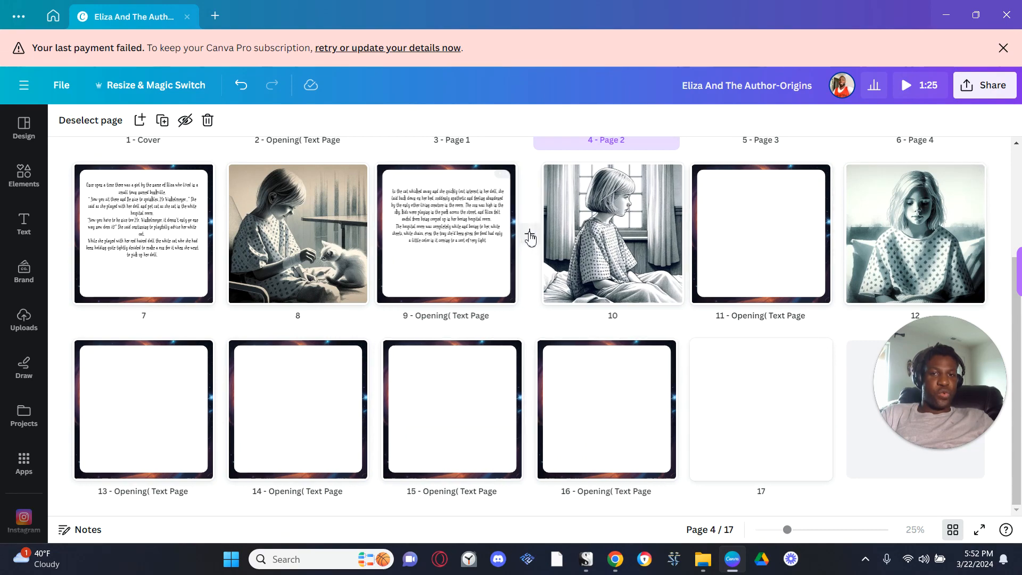
pyautogui.scroll(3, 530, 238)
# - In Scrivener, rename the "Hidden Dialogue 0-2" document to "Page2" and the "Hidden Dialogue 0-1" document to "Page 3"
pyautogui.hotkey('alt', 'Tab')
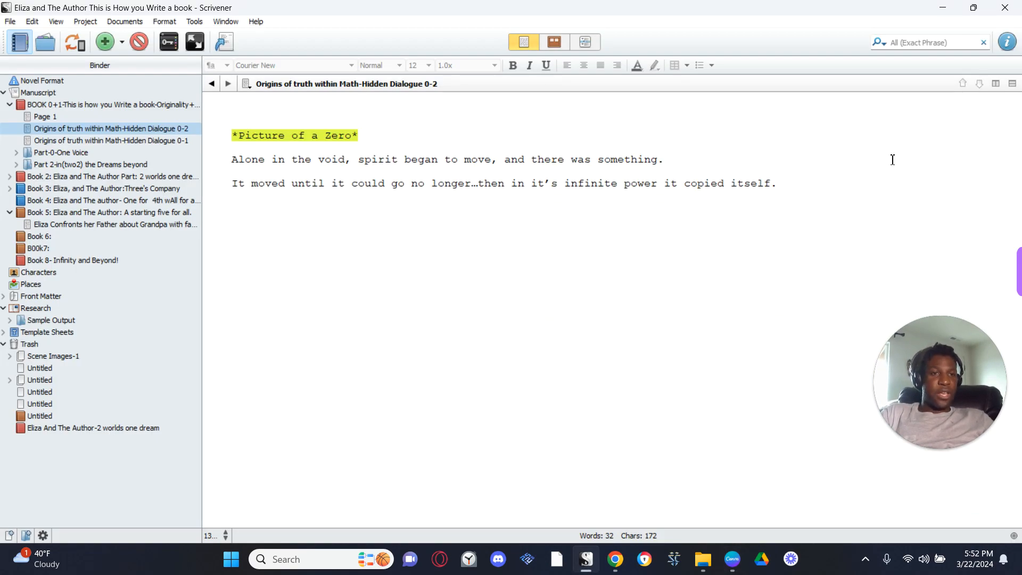
pyautogui.moveTo(883, 331)
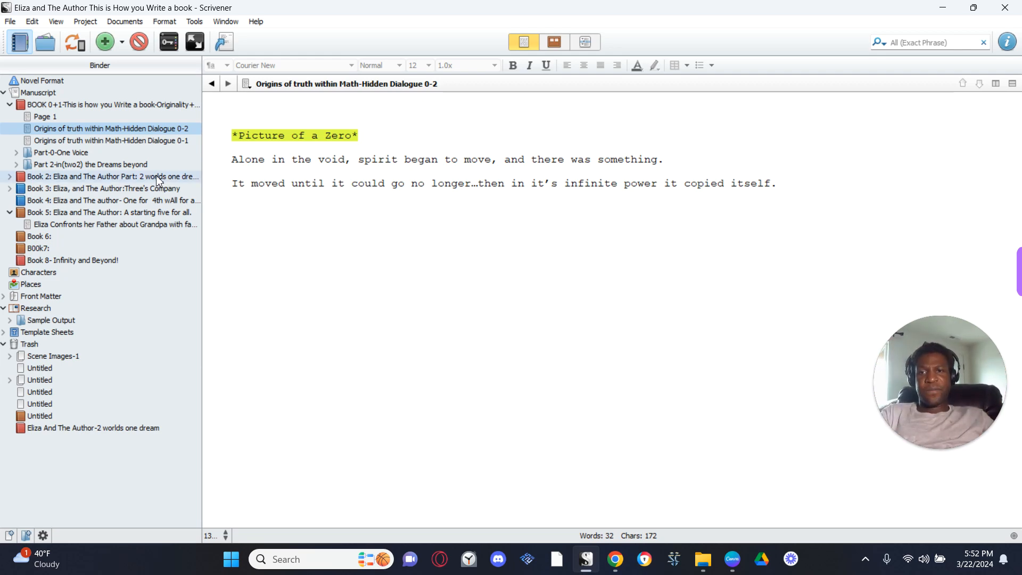
pyautogui.click(136, 132)
pyautogui.write('Page2')
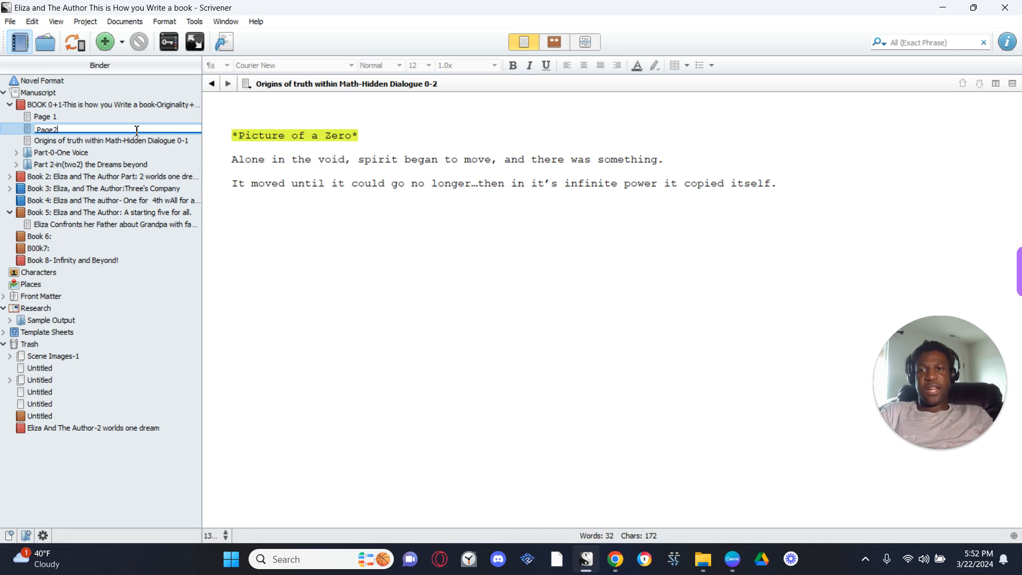
pyautogui.click(128, 142)
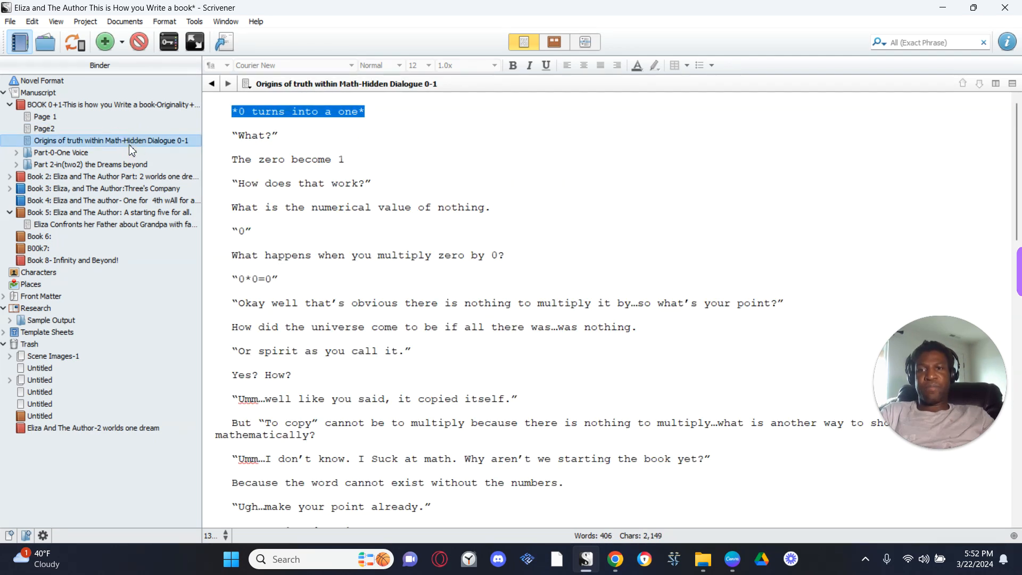
pyautogui.click(129, 144)
pyautogui.write('Page 3')
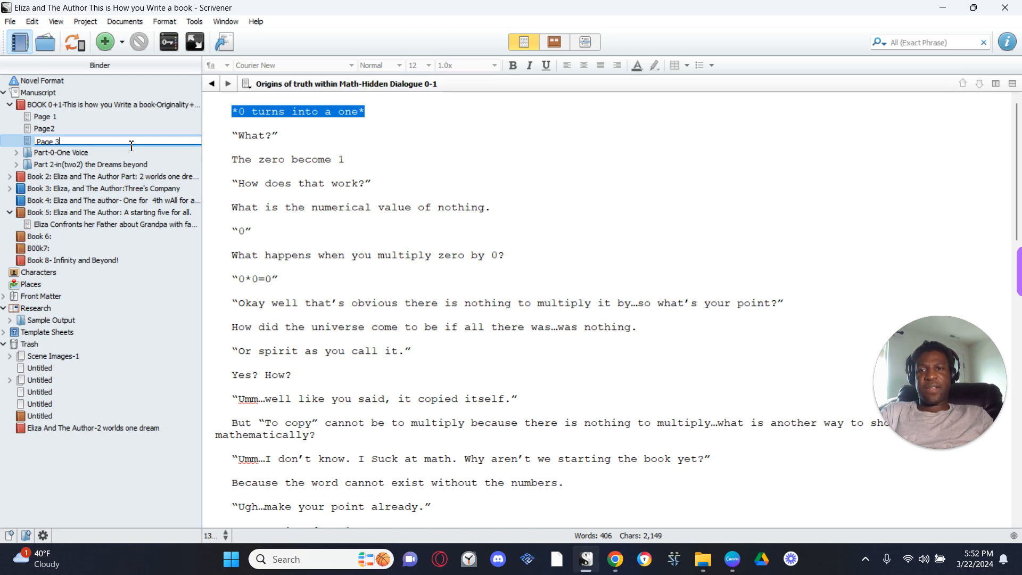
pyautogui.press('Return')
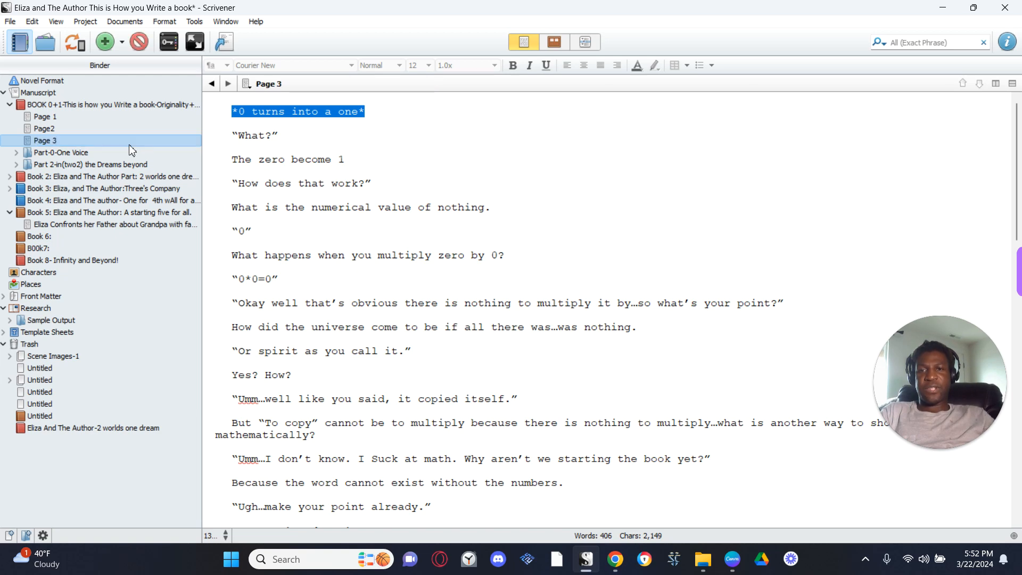
# - Compare the Page 3 and Page2 documents in Scrivener with the titled pages in Canva
pyautogui.click(290, 173)
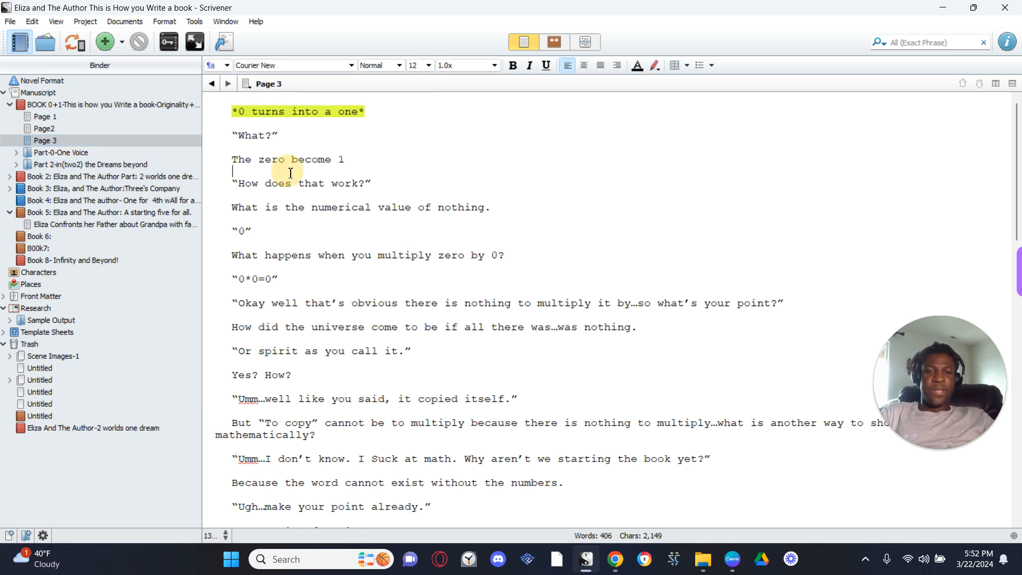
pyautogui.hotkey('alt', 'Tab')
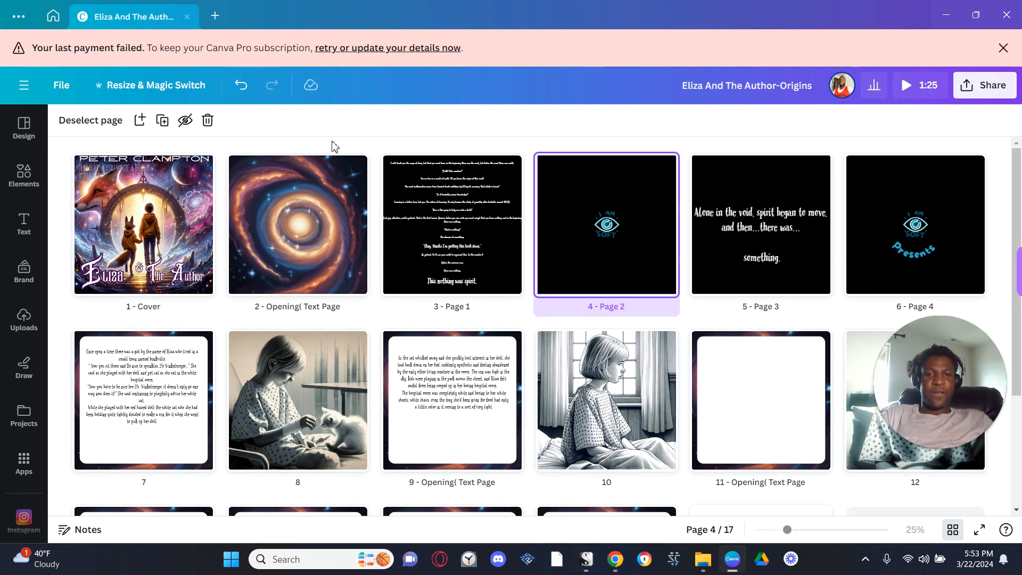
pyautogui.hotkey('alt', 'Tab')
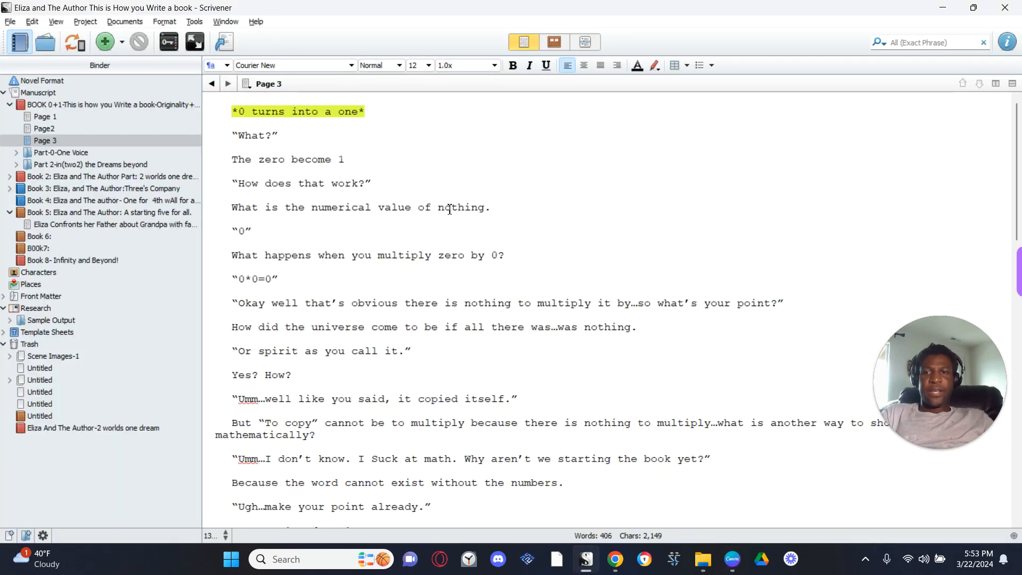
pyautogui.click(63, 129)
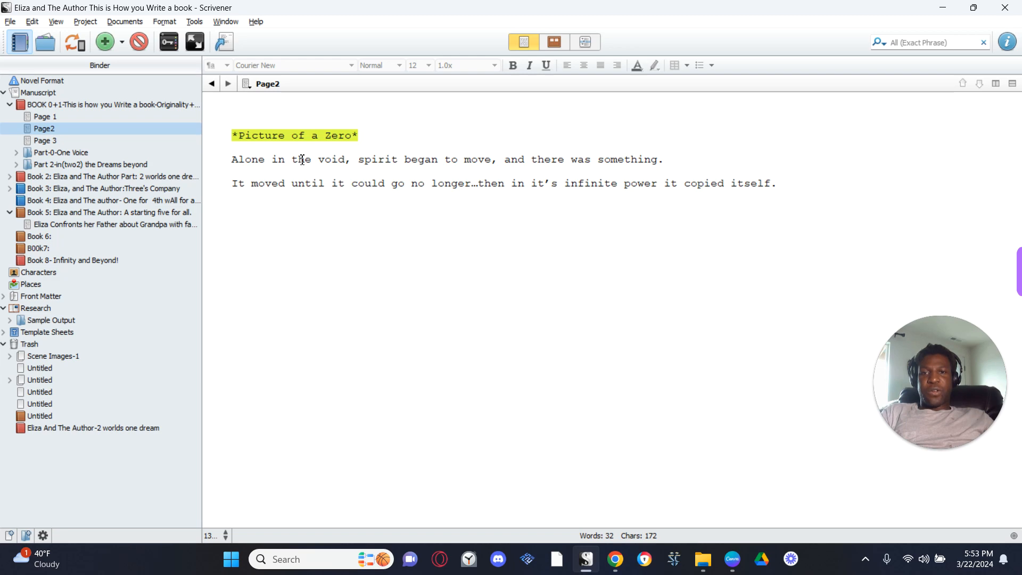
pyautogui.hotkey('alt', 'Tab')
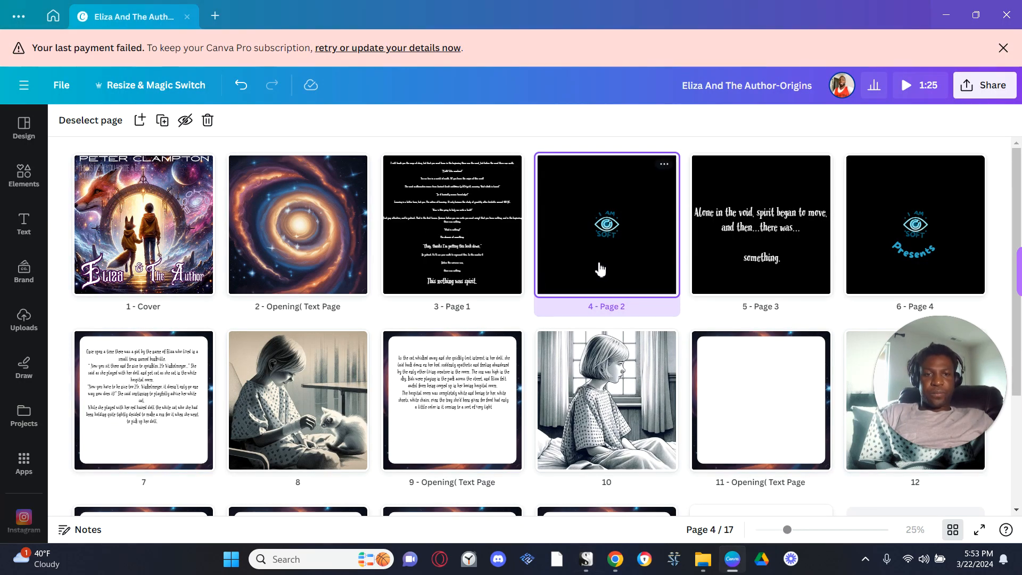
# - In Scrivener, split the Page2 document after the "*Picture of a Zero*" line and name the new document "Page 3"
pyautogui.hotkey('alt', 'Tab')
pyautogui.moveTo(233, 183); pyautogui.dragTo(332, 184)
pyautogui.moveTo(234, 161); pyautogui.dragTo(385, 186)
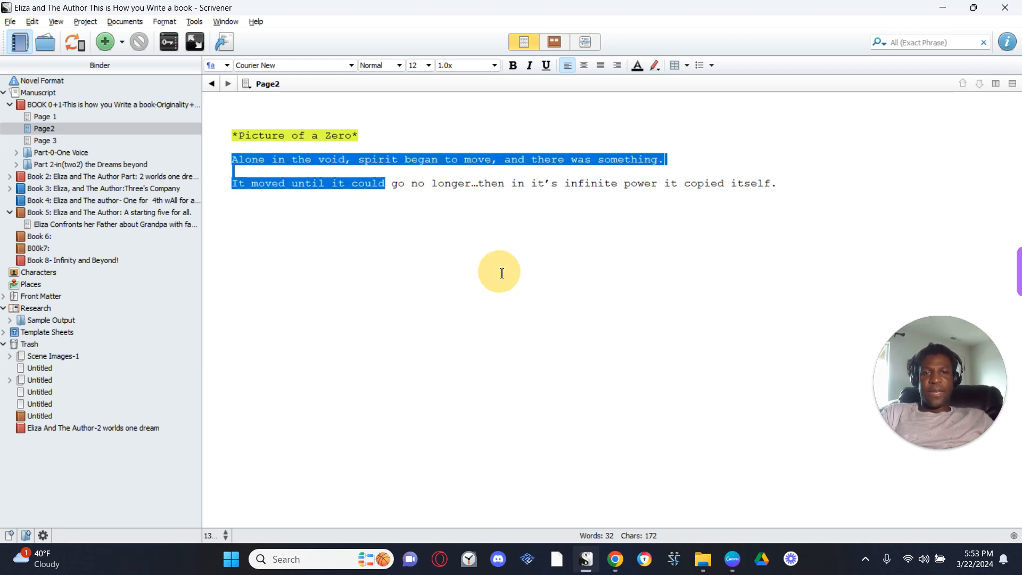
pyautogui.click(418, 137)
pyautogui.hotkey('ctrl', 'k')
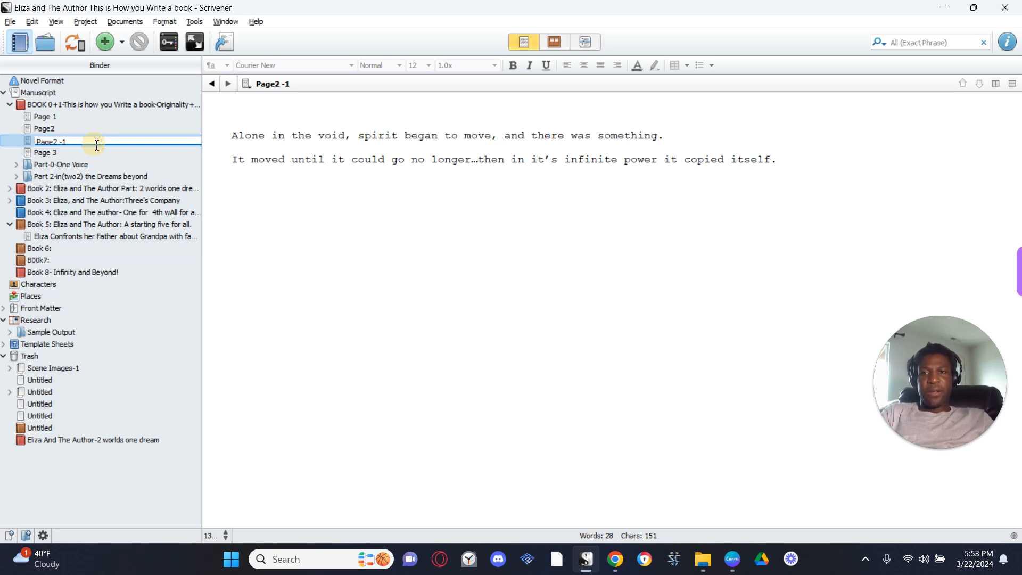
pyautogui.write('Page')
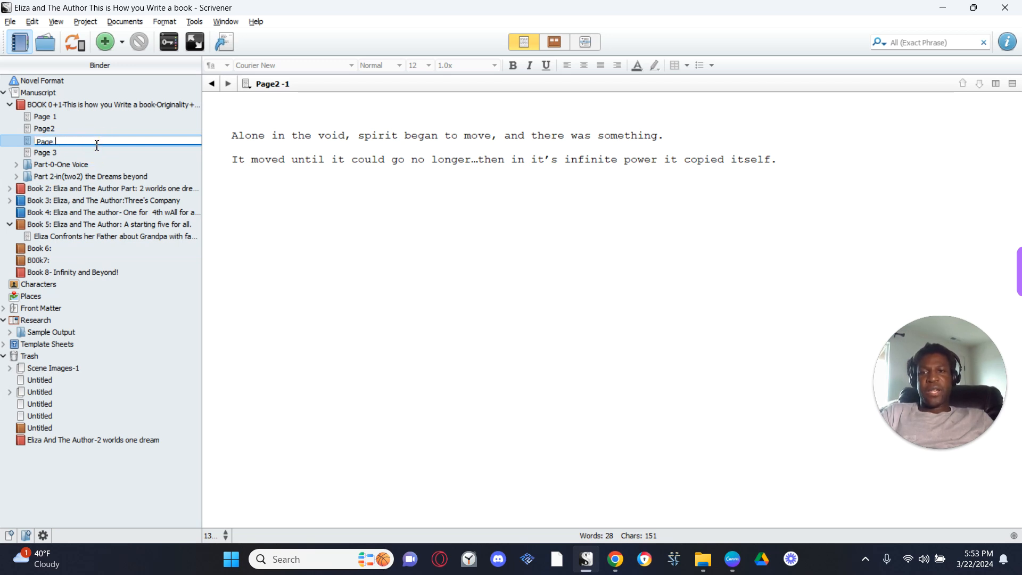
pyautogui.write(' 3')
pyautogui.press('Return')
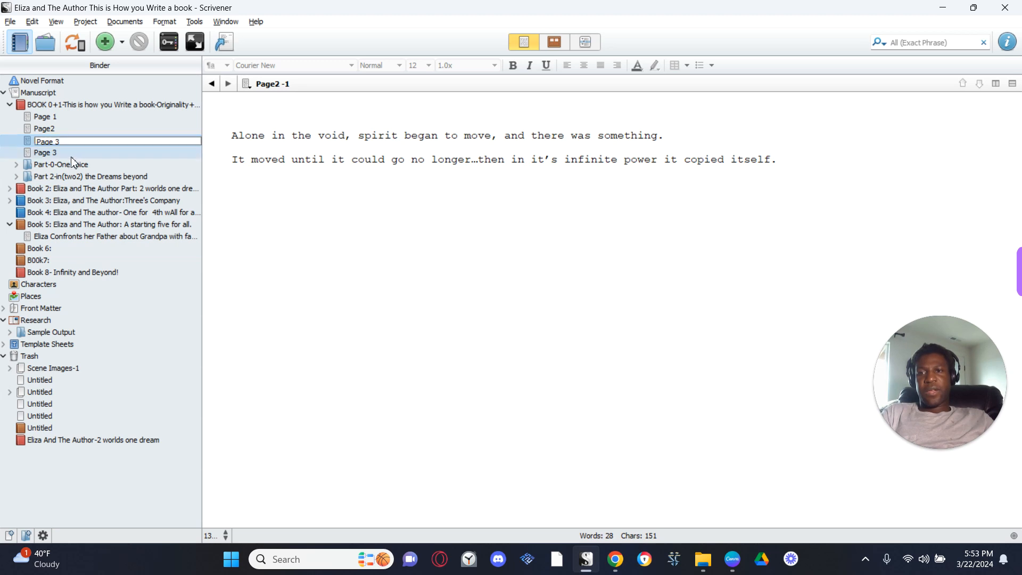
# - Rename the document starting with "*0 turns into a one*" to "Page 4" and check it against the "Presents" logo page in Canva
pyautogui.click(72, 152)
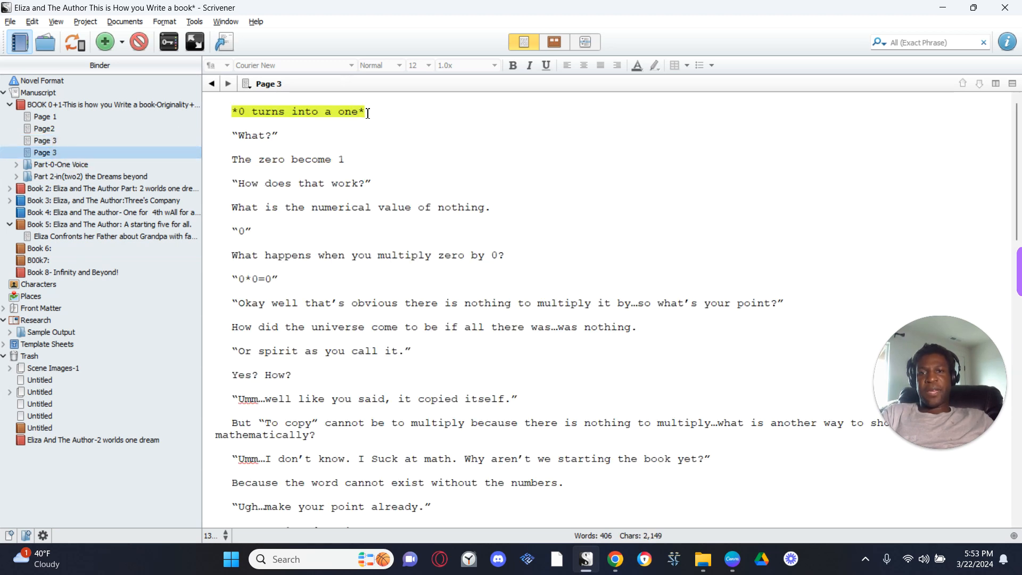
pyautogui.moveTo(365, 106); pyautogui.dragTo(283, 87)
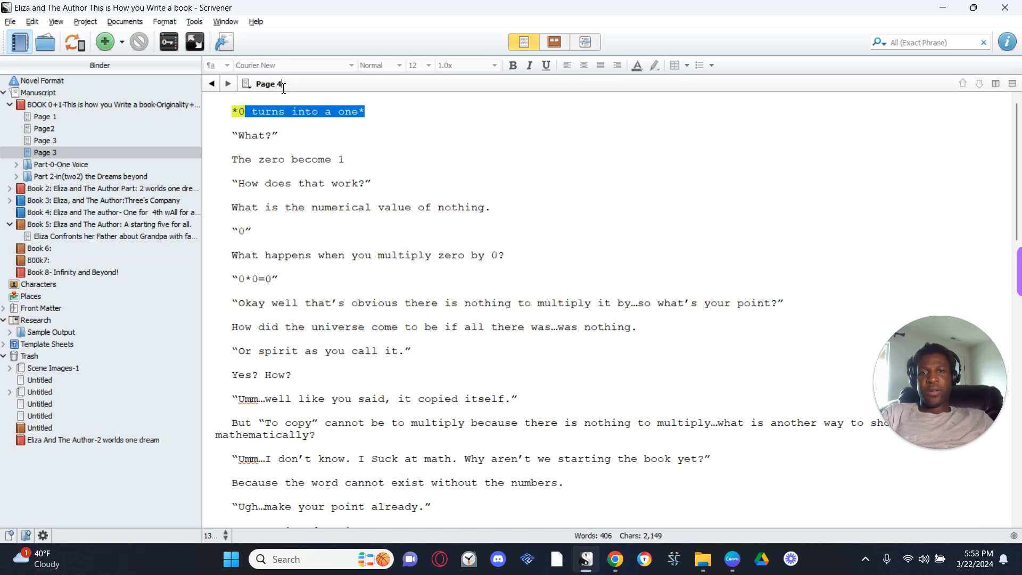
pyautogui.hotkey('alt', 'Tab')
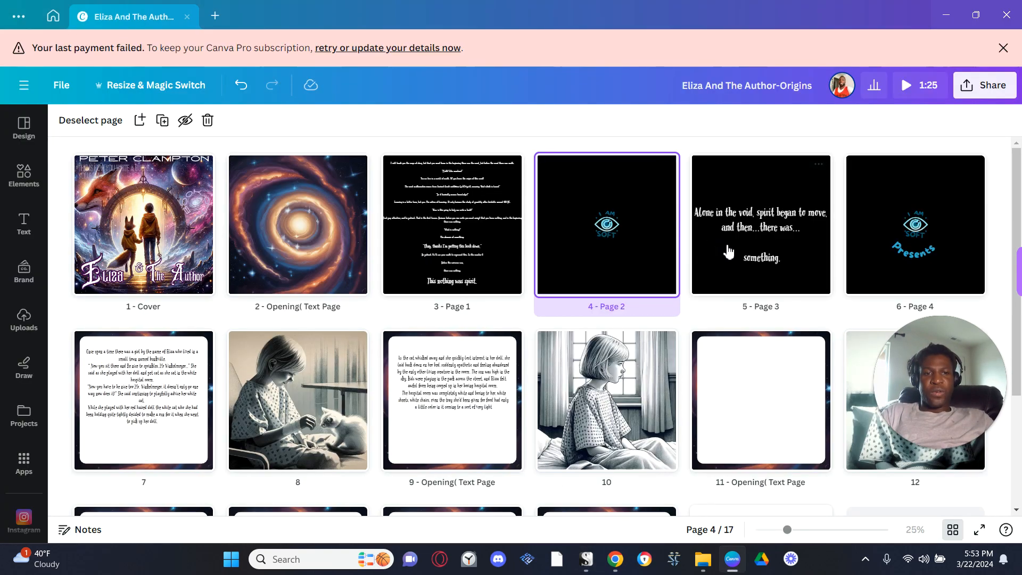
pyautogui.click(887, 272)
pyautogui.hotkey('alt', 'Tab')
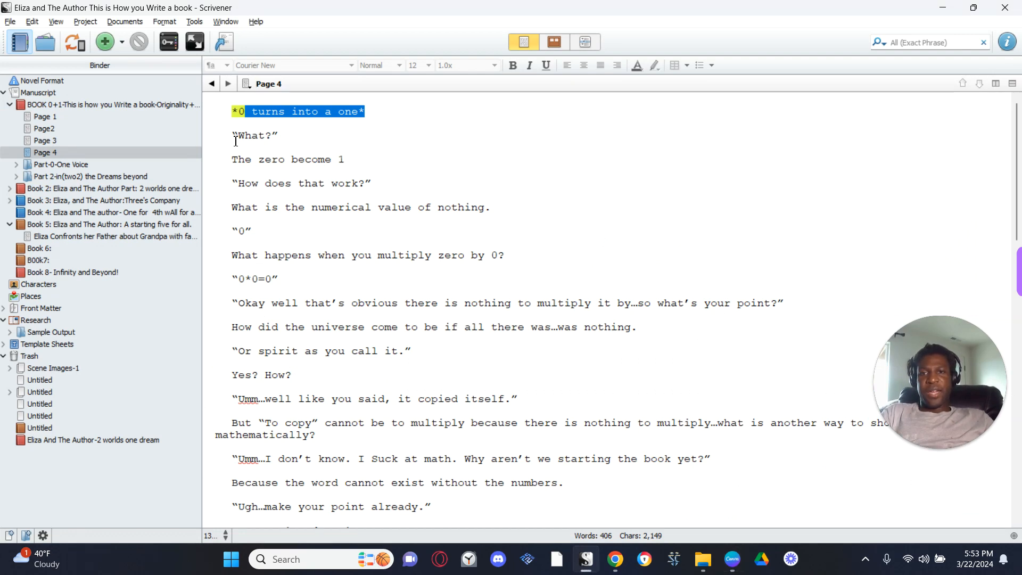
# - In Scrivener, split the Page 4 document before the line "What?" and name the new document "Page 5"
pyautogui.click(234, 140)
pyautogui.hotkey('ctrl', 'k')
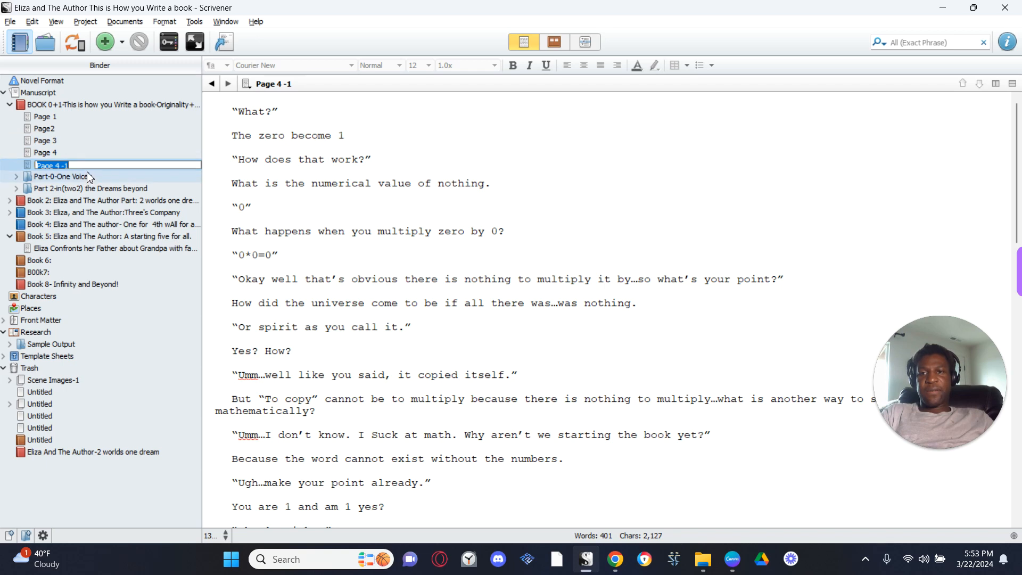
pyautogui.write('pag')
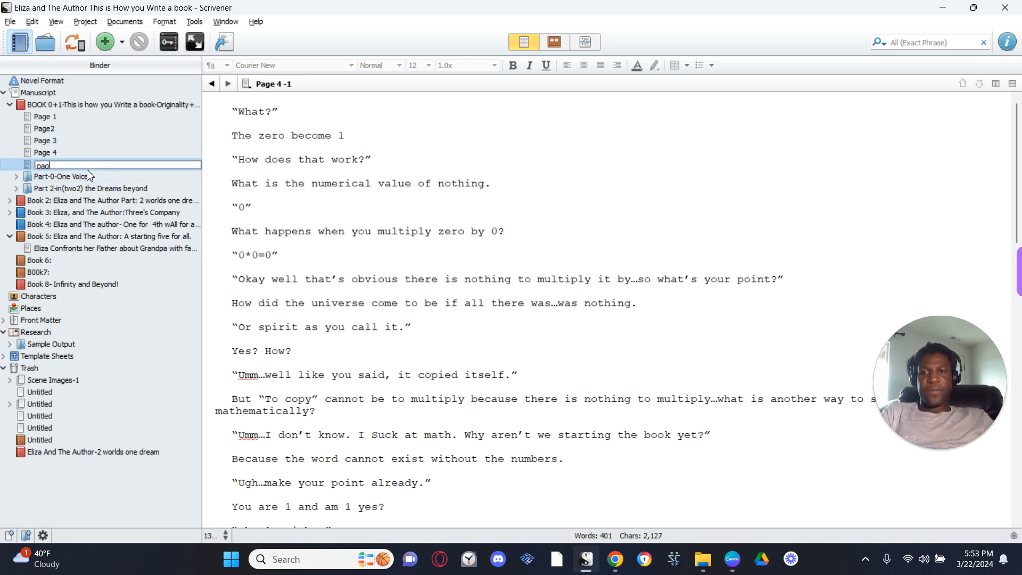
pyautogui.write('e ')
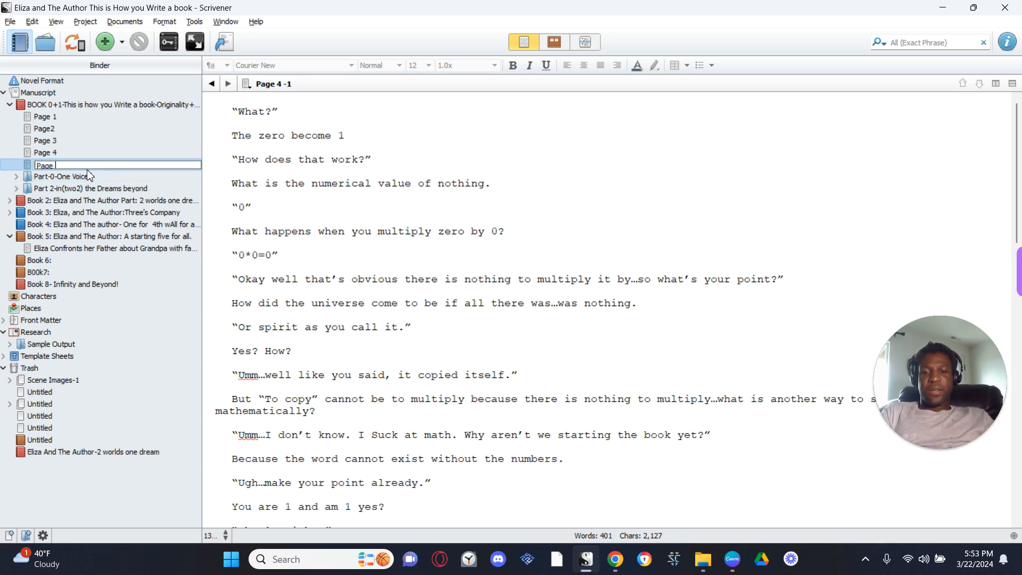
pyautogui.write('5')
pyautogui.press('Return')
pyautogui.click(271, 148)
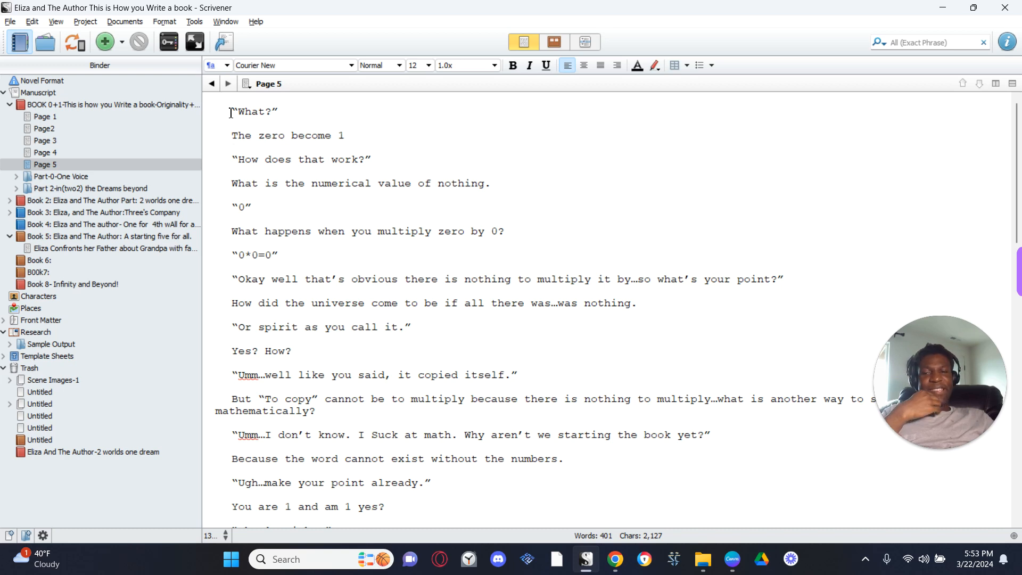
# - Add a new document below Page 5 and name it "Title page-"
pyautogui.click(64, 169)
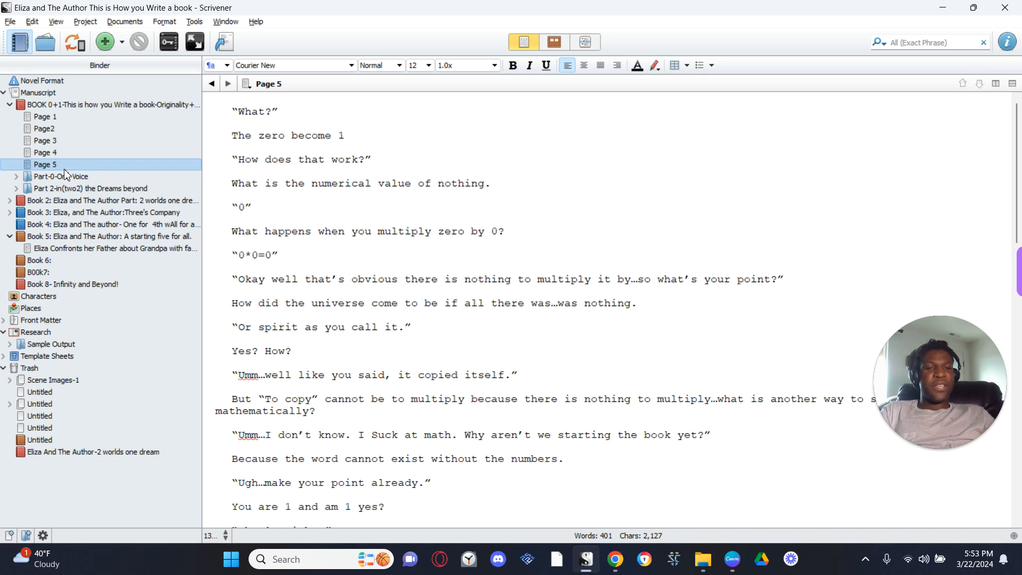
pyautogui.hotkey('ctrl', 'n')
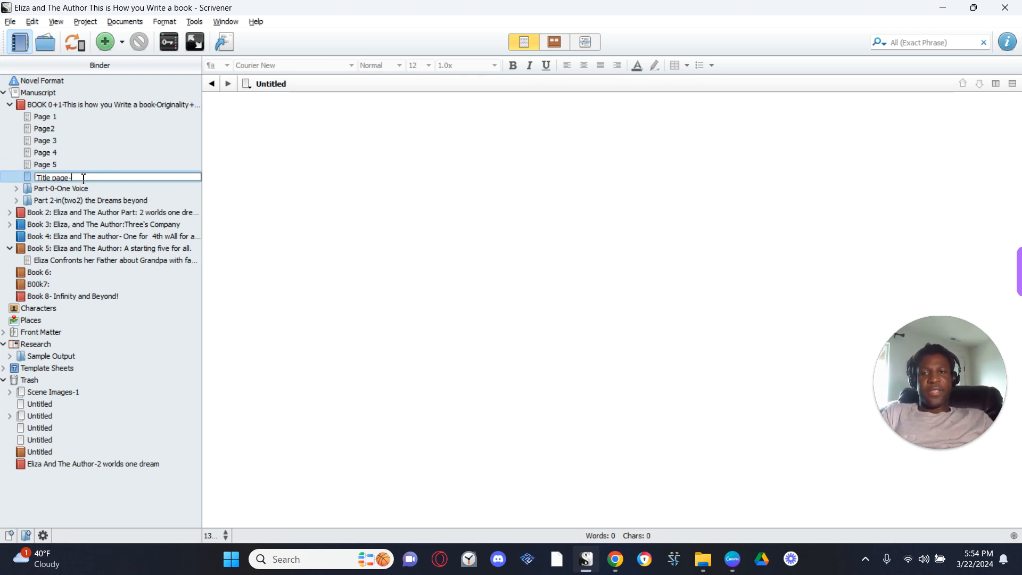
pyautogui.click(367, 189)
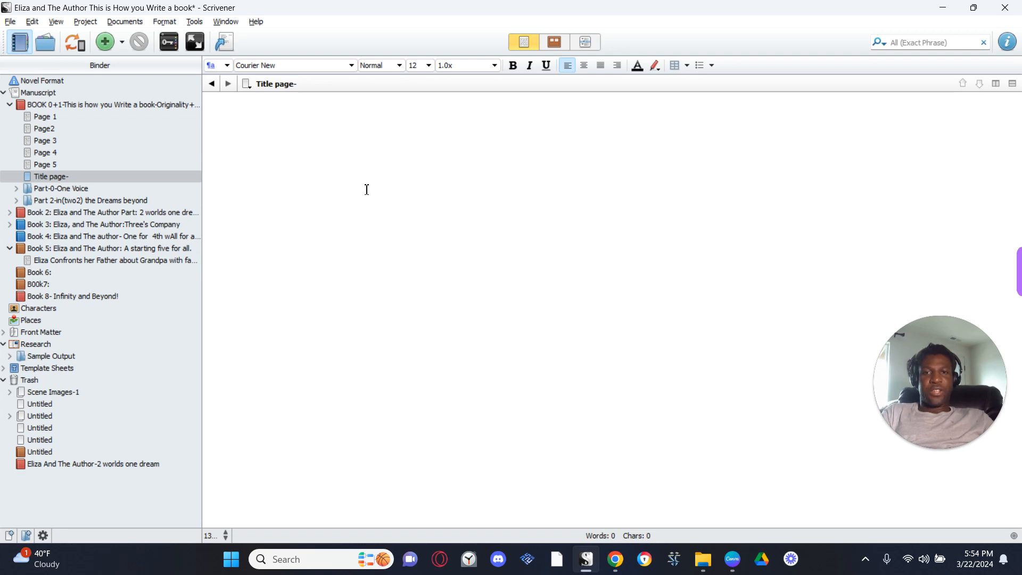
# - In Canva, add a blank page after the sixth page and open the cover page outside grid view
pyautogui.hotkey('alt', 'Tab')
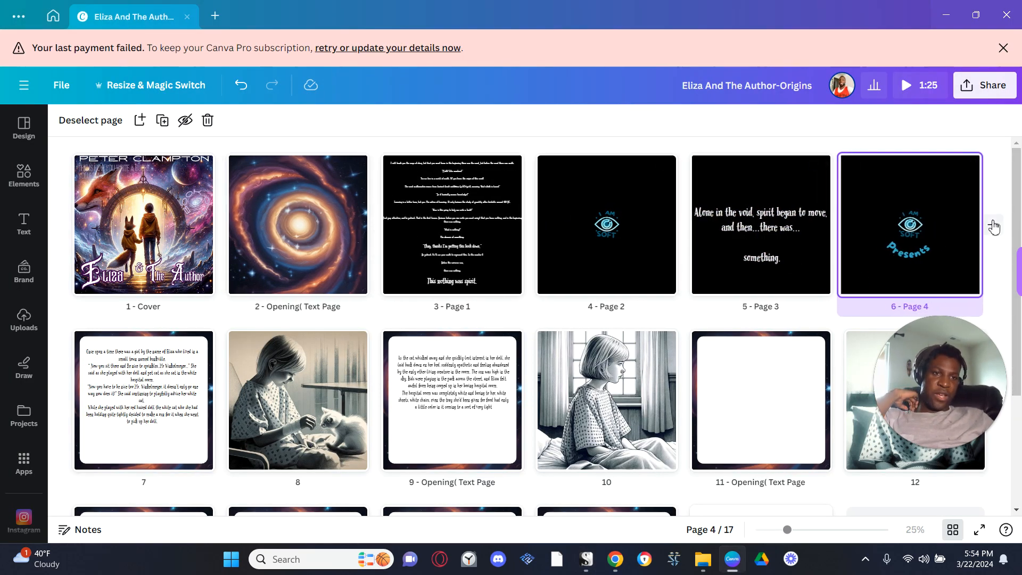
pyautogui.click(994, 226)
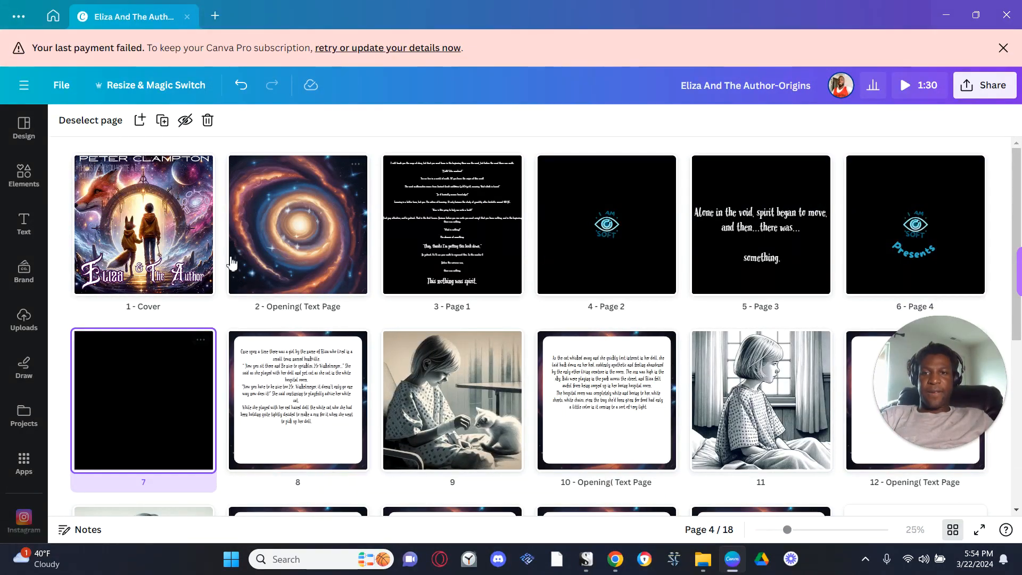
pyautogui.click(174, 279)
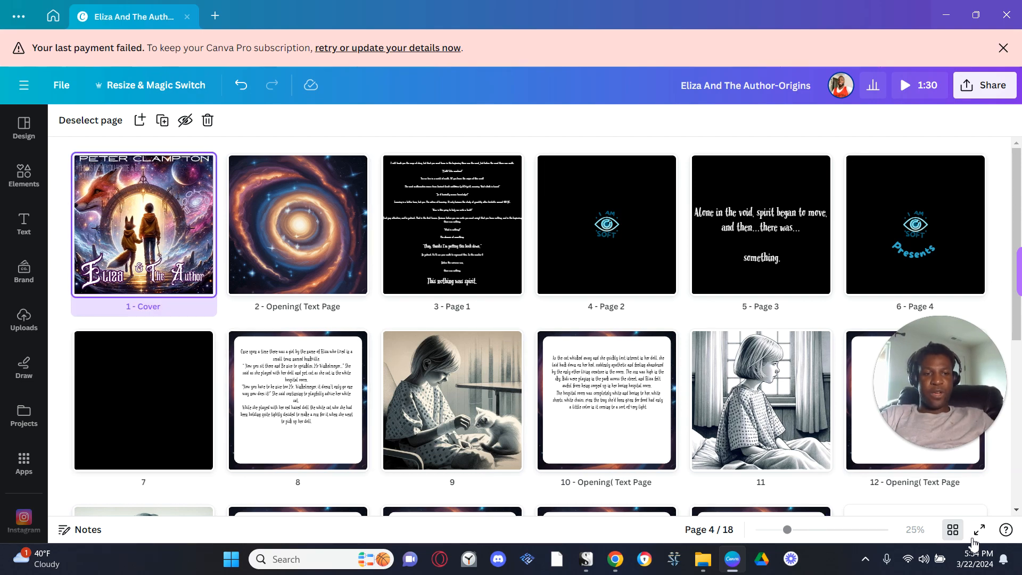
pyautogui.click(953, 529)
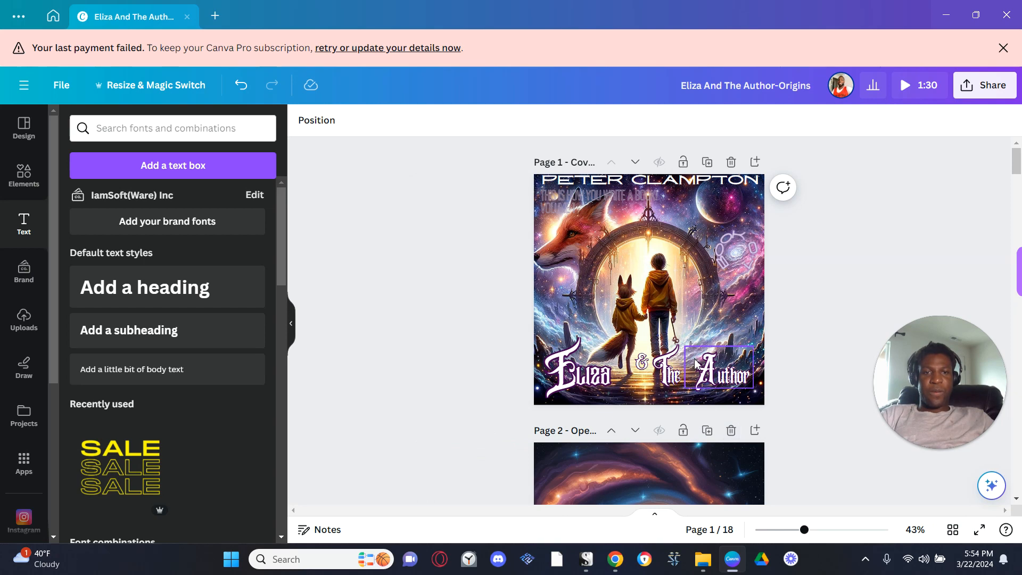
# - Copy the cover's subtitle, all "Eliza & The Author" title pieces, the empty layer and the curved book-number text, leaving out the author name
pyautogui.scroll(3, 708, 301)
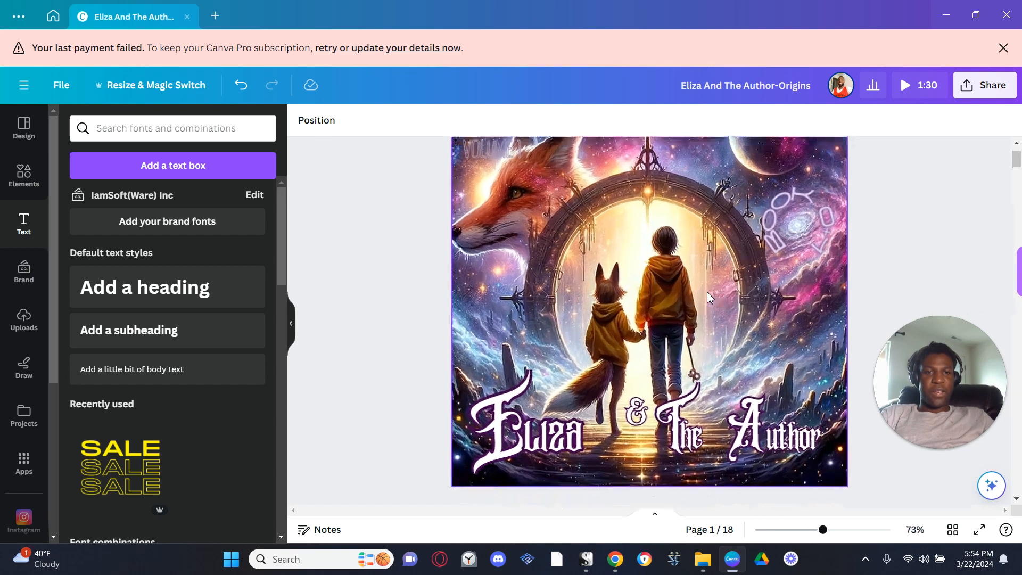
pyautogui.scroll(-3, 643, 332)
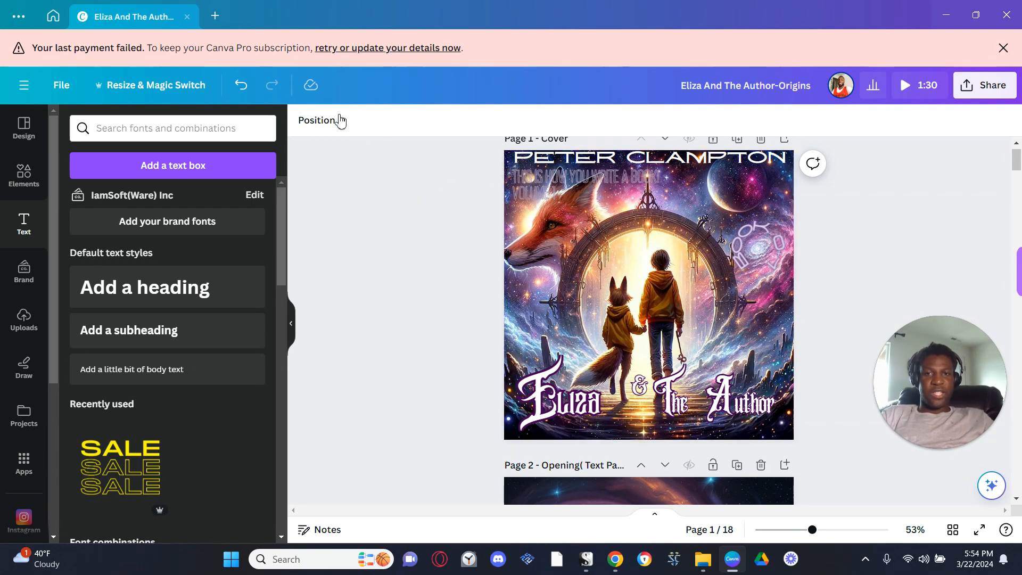
pyautogui.click(321, 130)
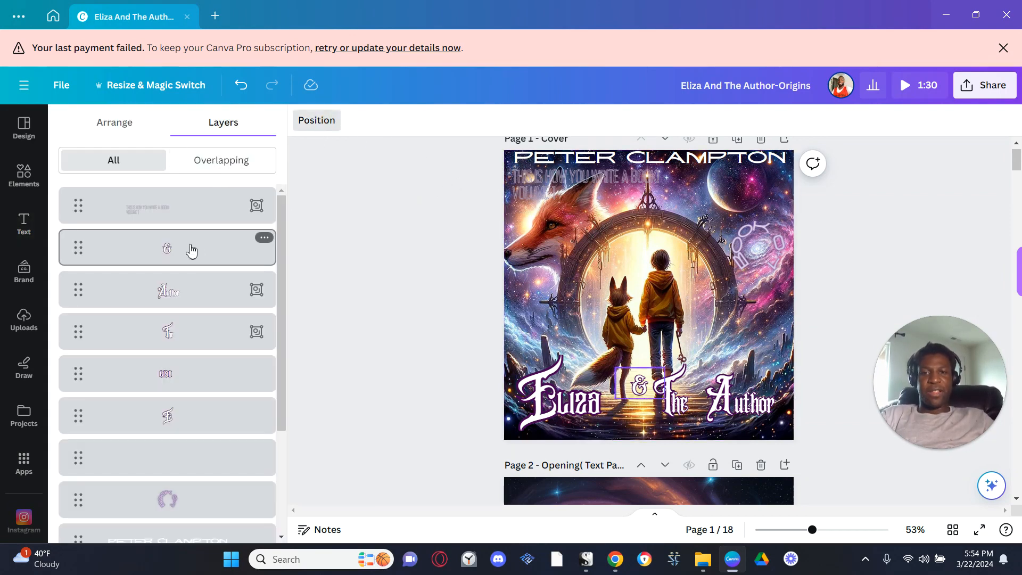
pyautogui.scroll(-3, 207, 341)
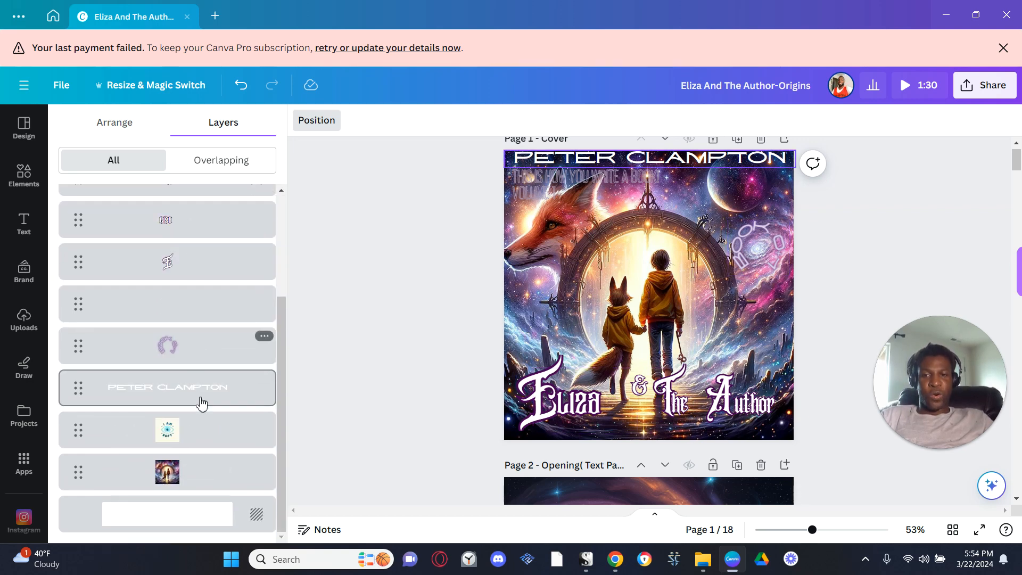
pyautogui.scroll(3, 196, 438)
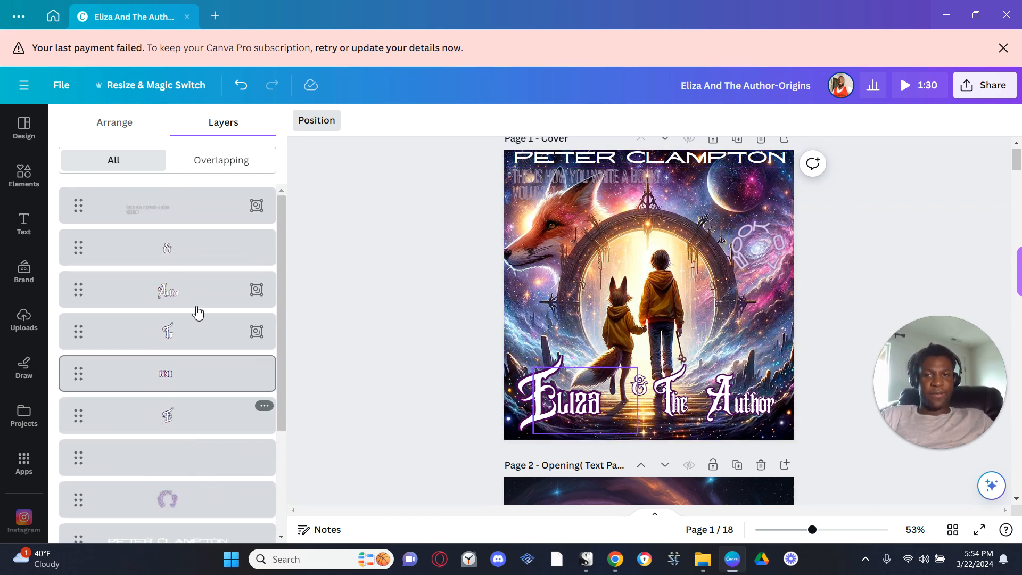
pyautogui.click(145, 206)
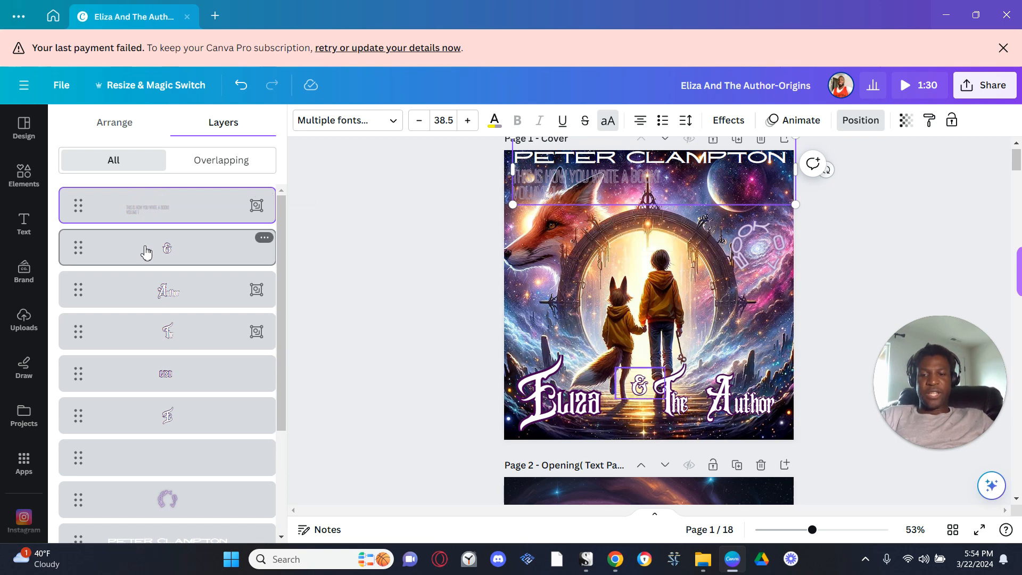
pyautogui.keyDown('shift'); pyautogui.click(147, 252); pyautogui.keyUp('shift')
pyautogui.keyDown('shift'); pyautogui.click(154, 289); pyautogui.keyUp('shift')
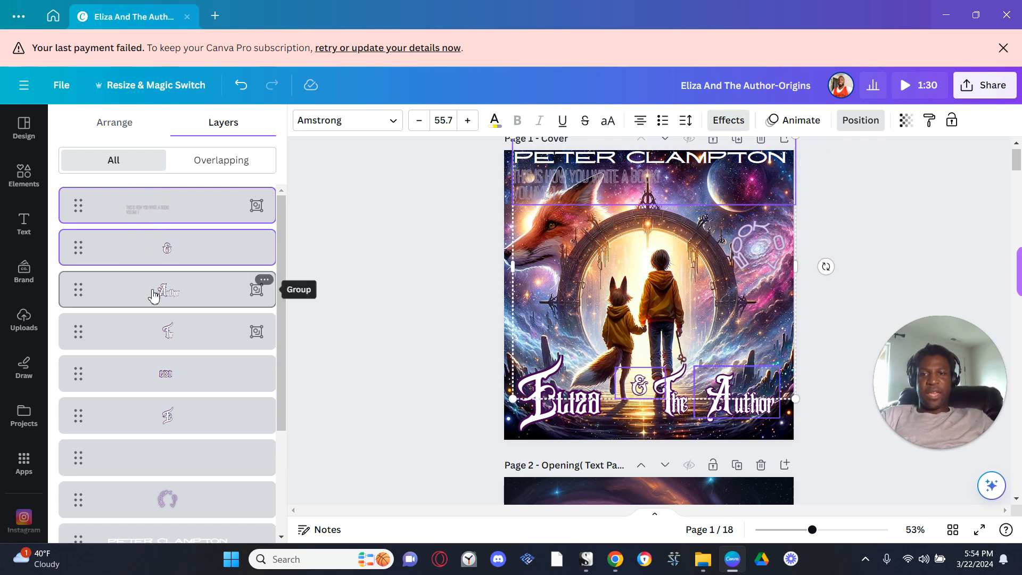
pyautogui.keyDown('shift'); pyautogui.click(151, 330); pyautogui.keyUp('shift')
pyautogui.keyDown('shift'); pyautogui.click(147, 364); pyautogui.keyUp('shift')
pyautogui.keyDown('shift'); pyautogui.click(146, 412); pyautogui.keyUp('shift')
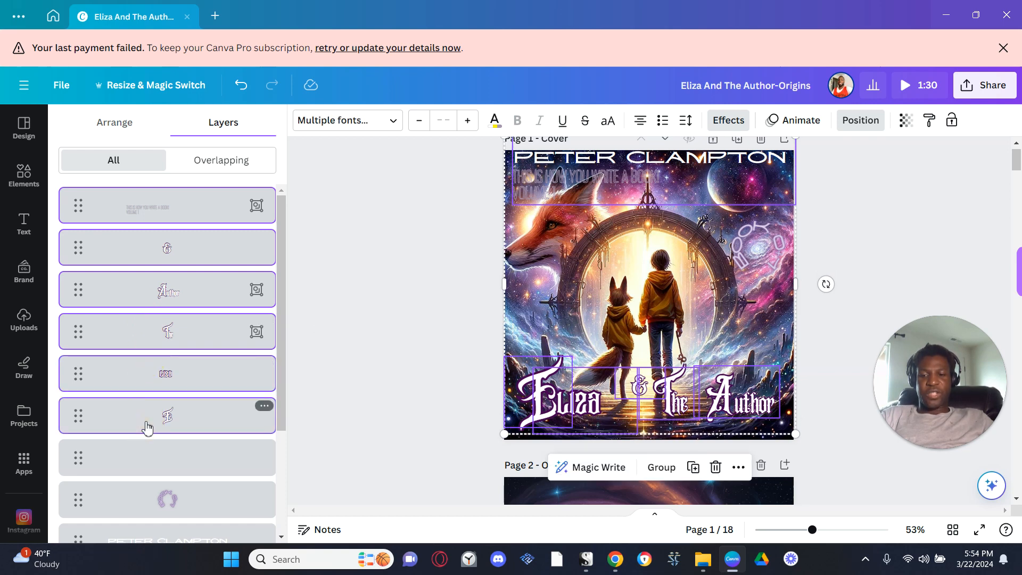
pyautogui.keyDown('shift'); pyautogui.click(149, 456); pyautogui.keyUp('shift')
pyautogui.keyDown('shift'); pyautogui.click(152, 495); pyautogui.keyUp('shift')
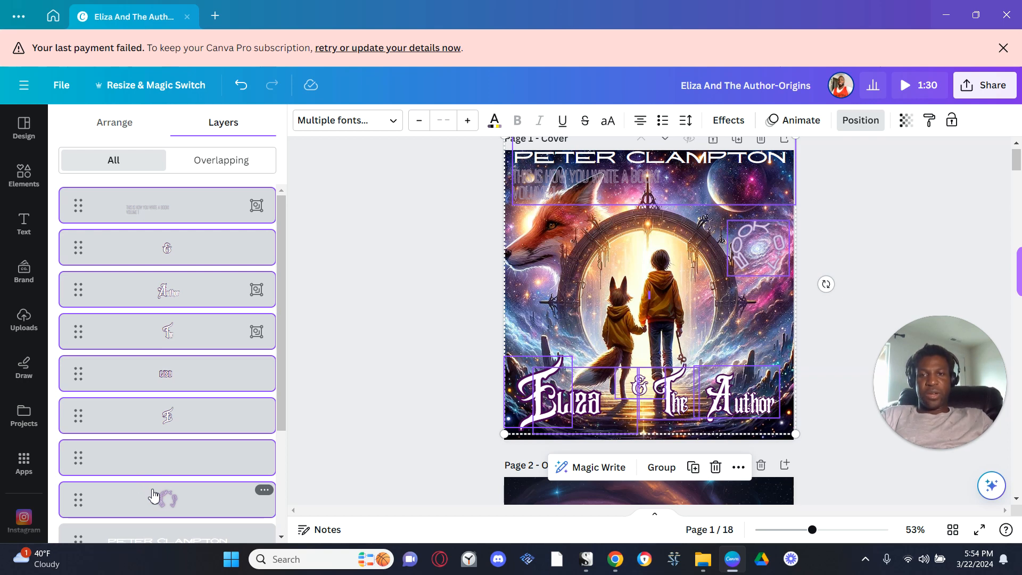
pyautogui.rightClick(153, 495)
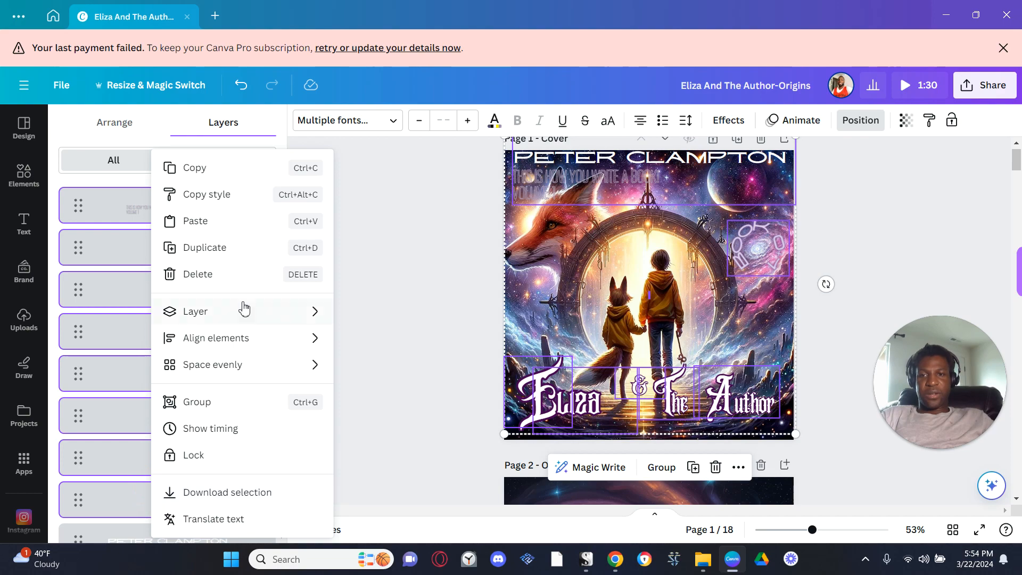
pyautogui.click(218, 169)
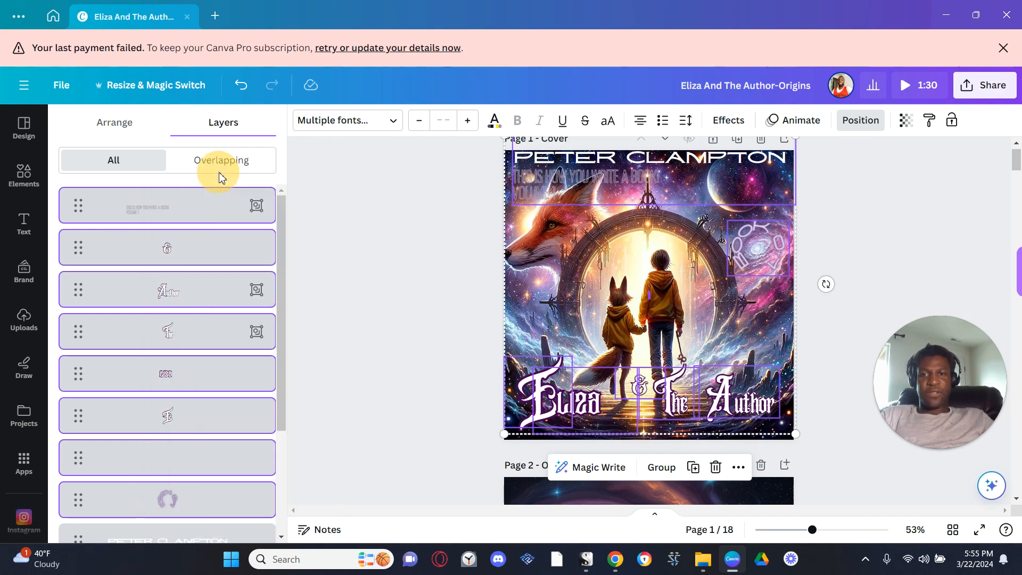
# - Paste the copied cover text elements onto the blank black seventh page
pyautogui.scroll(-5, 488, 404)
pyautogui.scroll(-15, 488, 405)
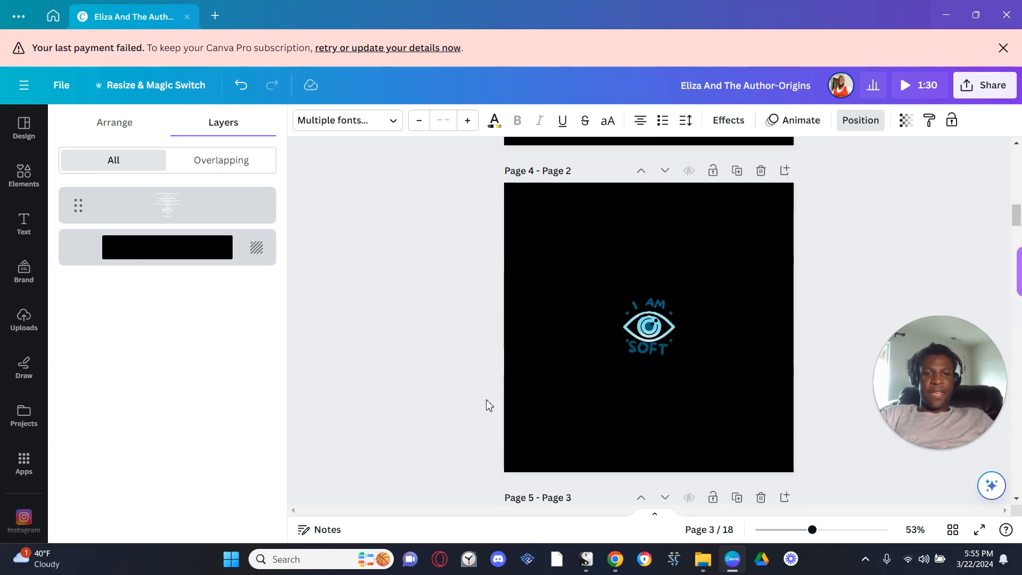
pyautogui.scroll(-10, 529, 465)
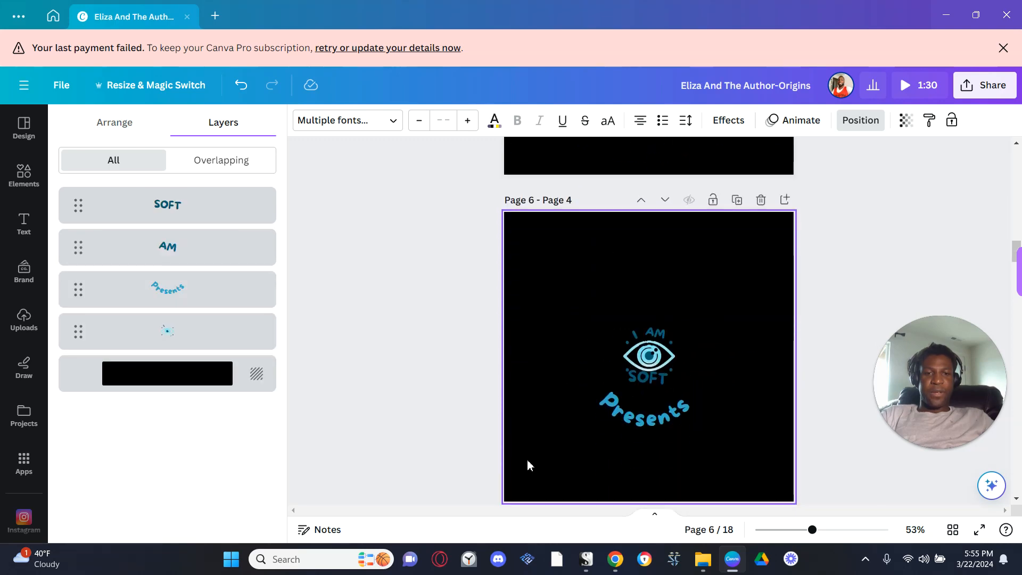
pyautogui.click(582, 401)
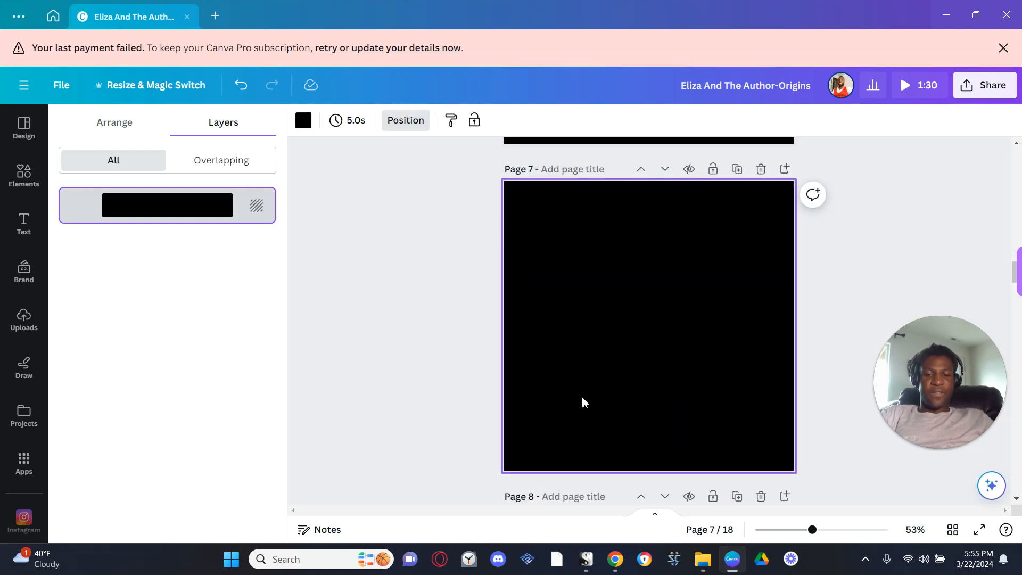
pyautogui.hotkey('ctrl', 'a')
pyautogui.click(623, 373)
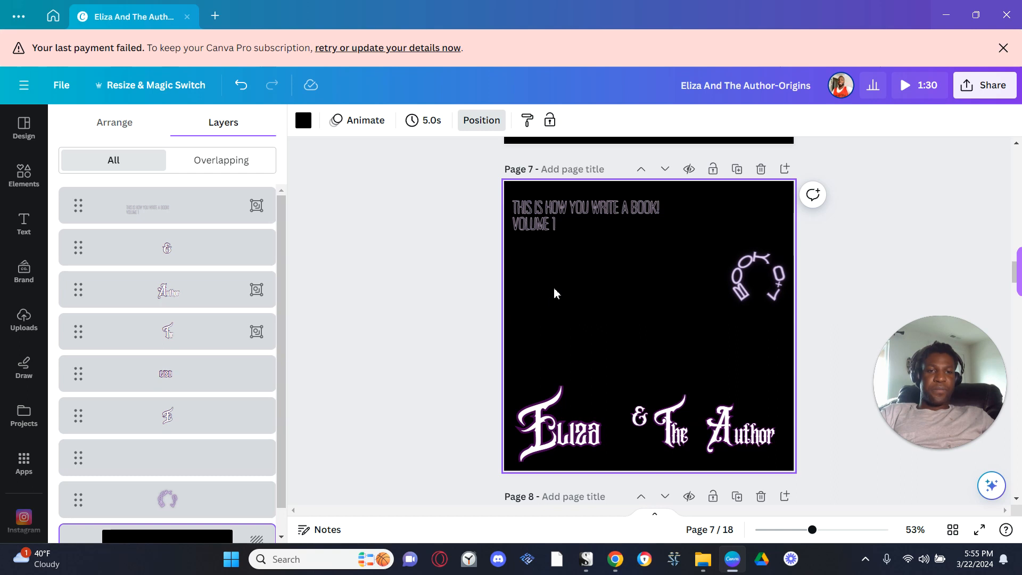
pyautogui.click(404, 331)
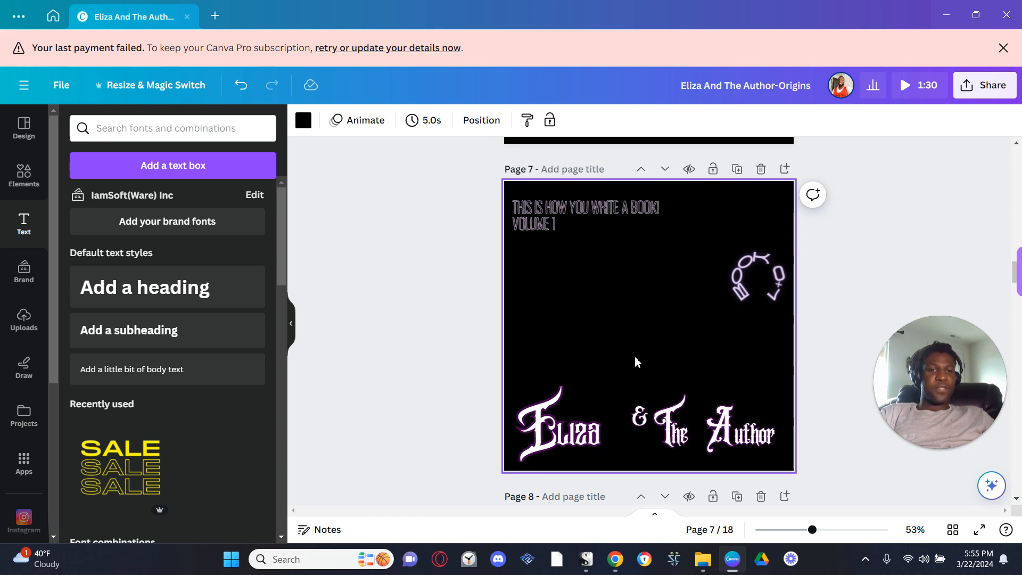
pyautogui.click(619, 450)
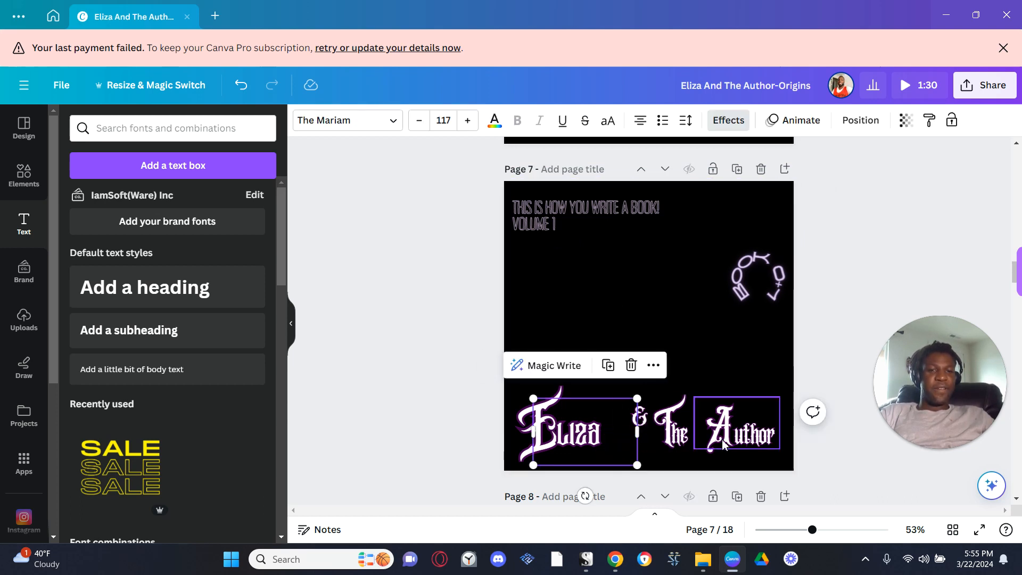
pyautogui.click(470, 438)
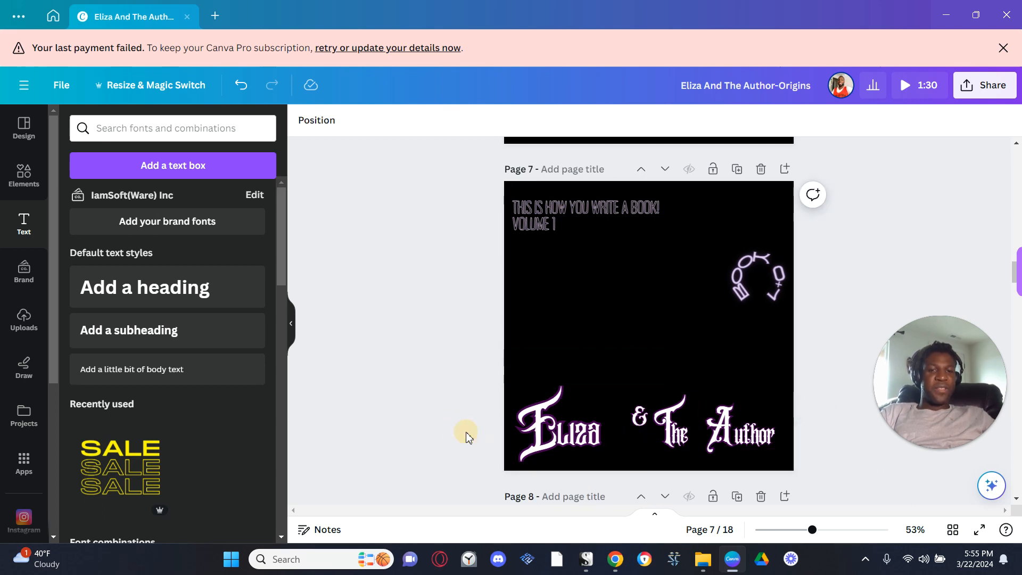
pyautogui.moveTo(416, 405); pyautogui.dragTo(836, 456)
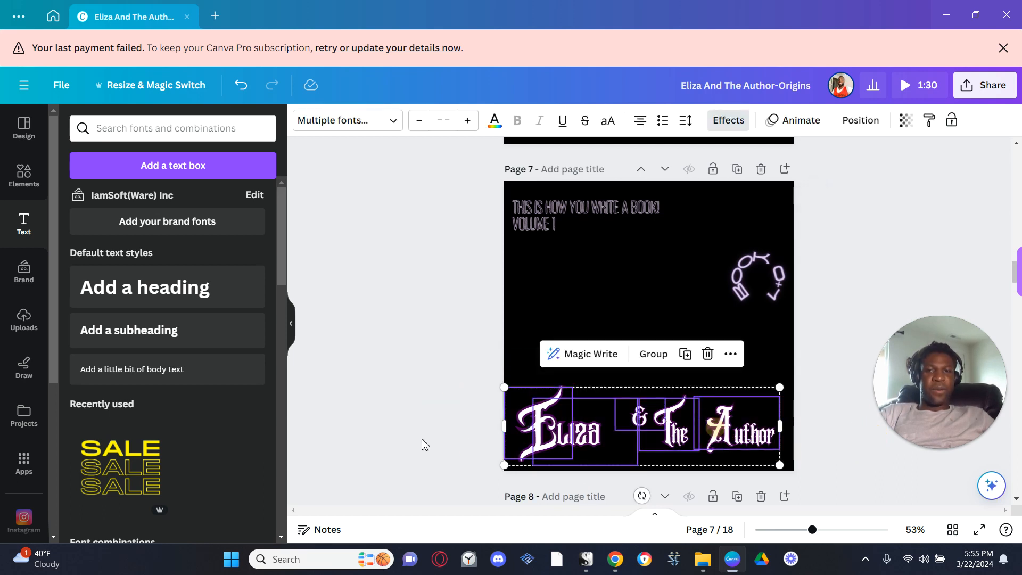
pyautogui.click(300, 262)
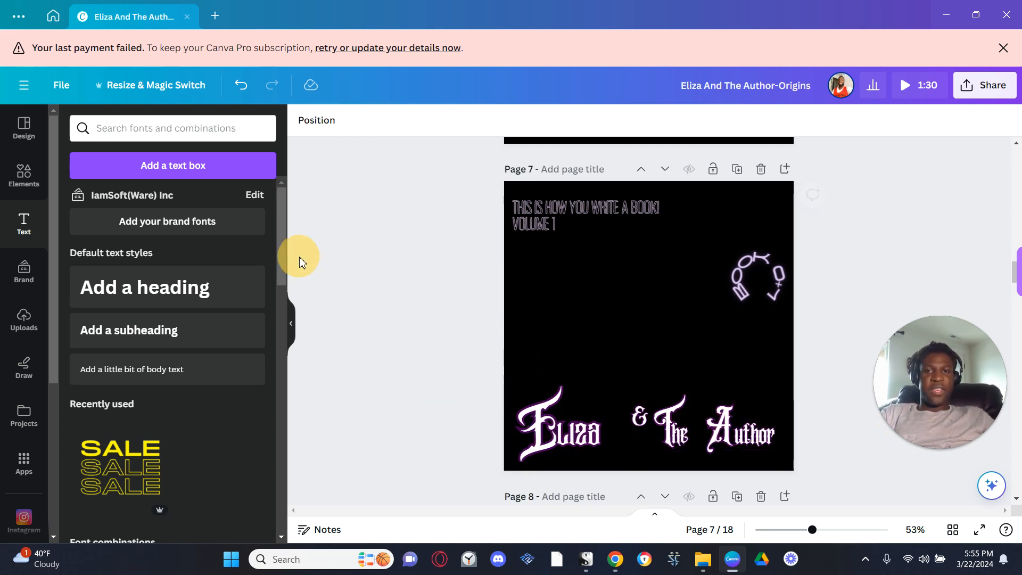
# - Group the "Eliza & The Author" title pieces on page 7 and align the group to the page's center and middle
pyautogui.click(315, 125)
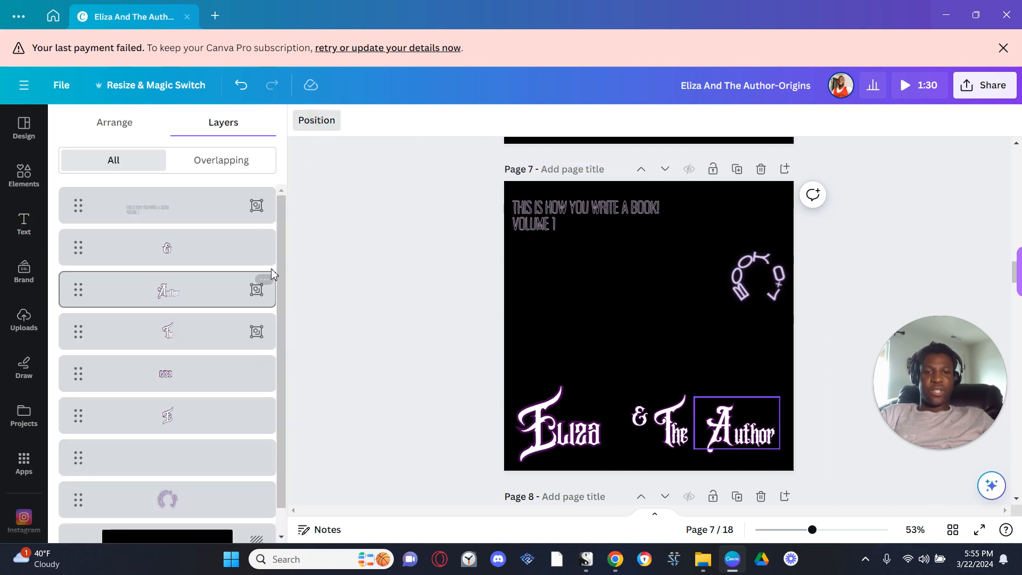
pyautogui.moveTo(445, 409); pyautogui.dragTo(831, 452)
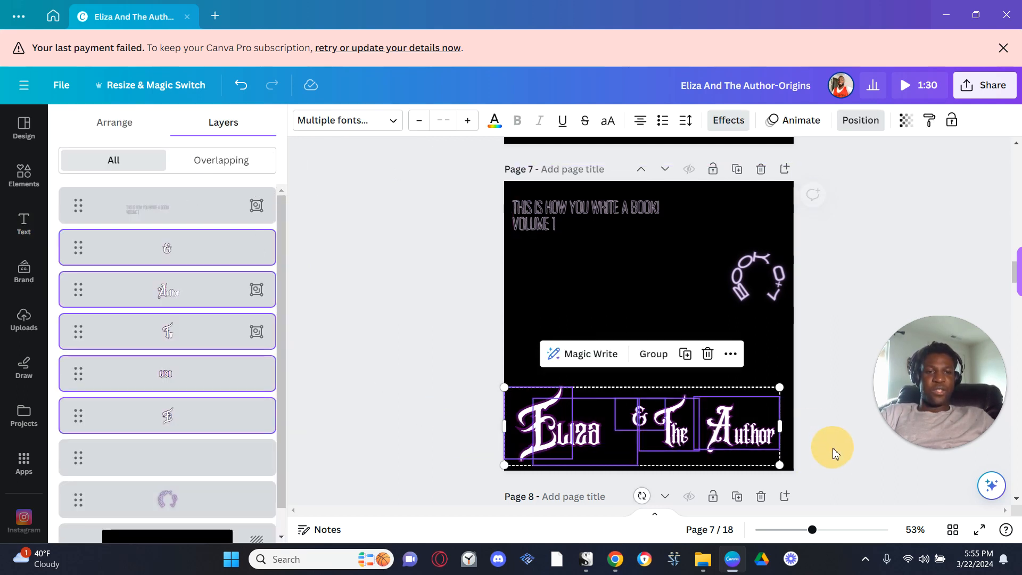
pyautogui.click(108, 121)
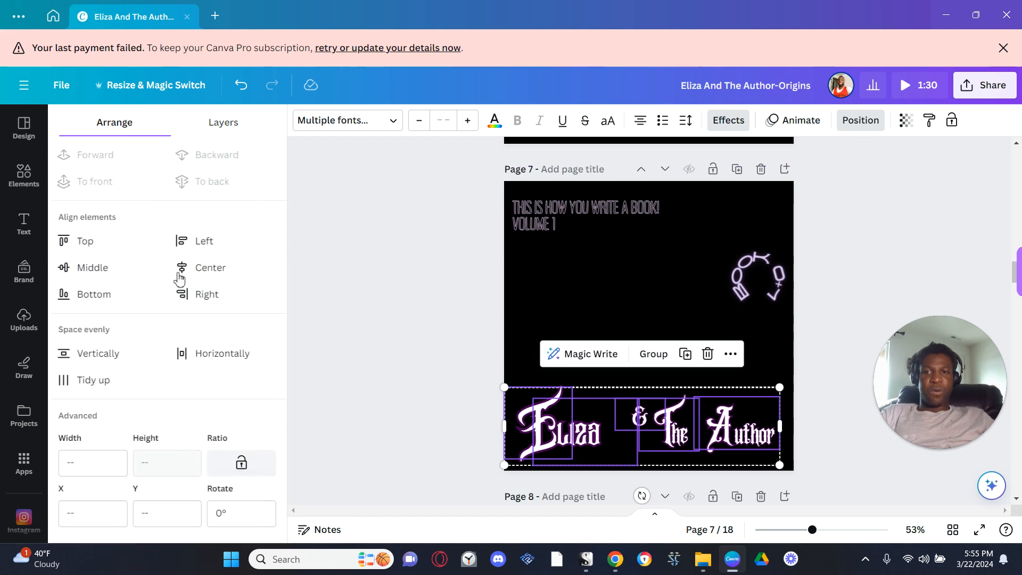
pyautogui.click(195, 270)
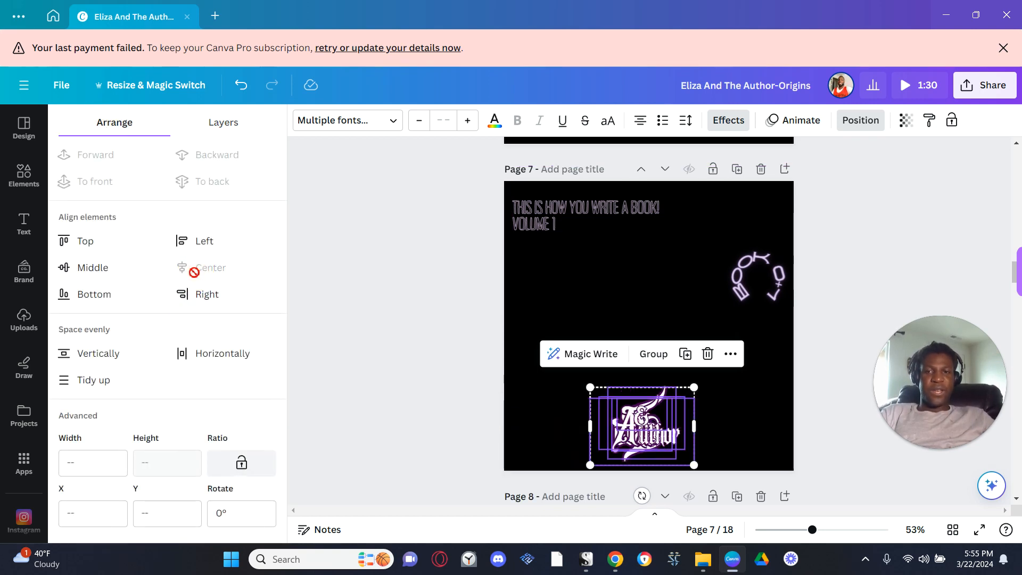
pyautogui.hotkey('ctrl', 'z')
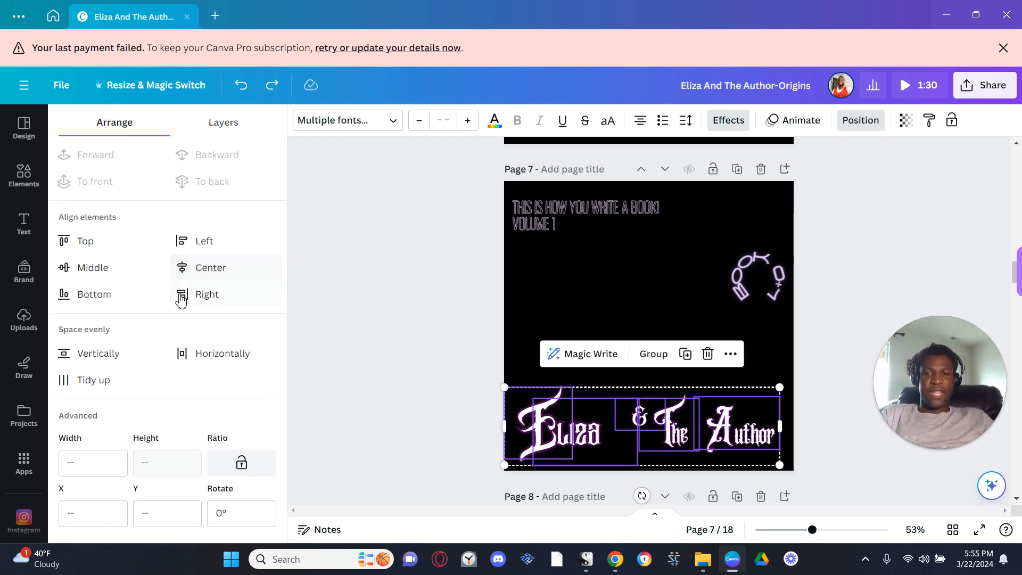
pyautogui.click(667, 355)
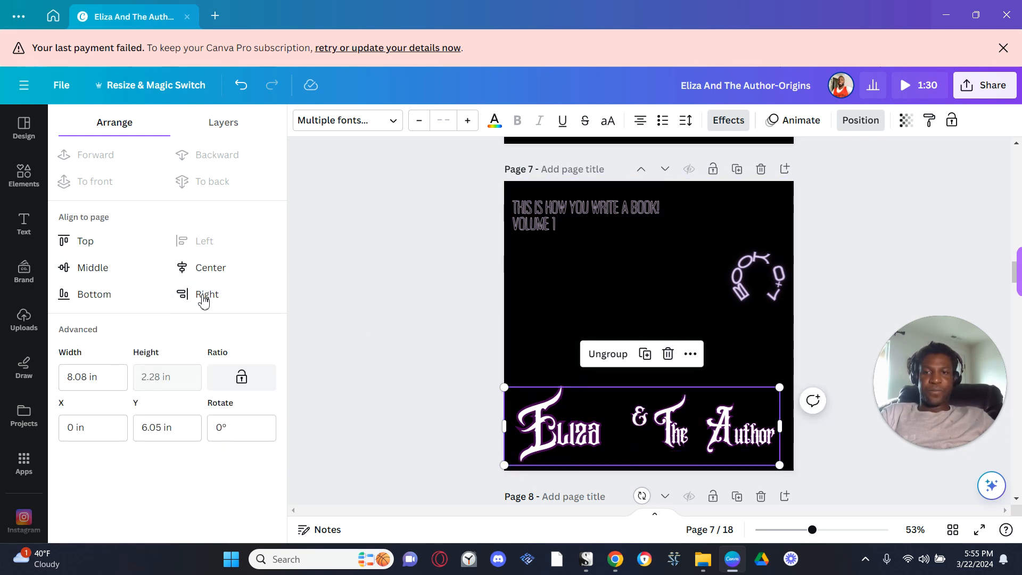
pyautogui.click(198, 270)
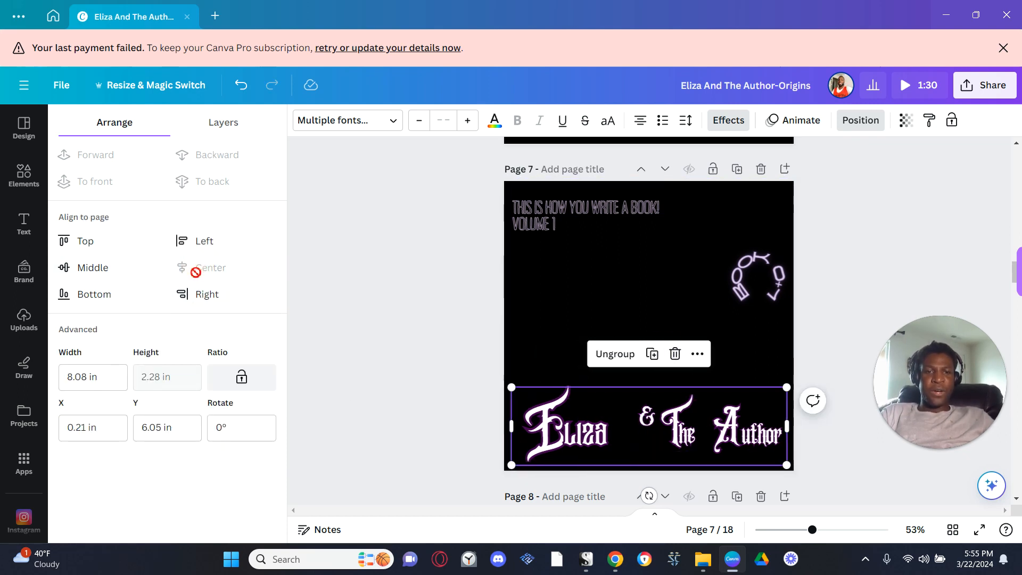
pyautogui.click(116, 277)
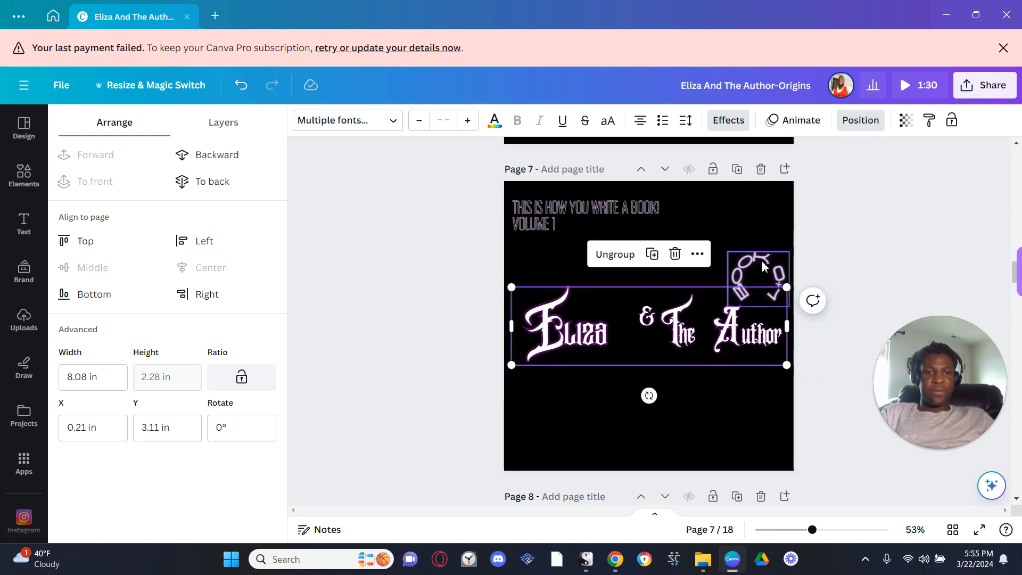
# - Move the curved "Book 0+1" text below the title at the page's horizontal center and set its curve to 76
pyautogui.moveTo(737, 267); pyautogui.dragTo(650, 379)
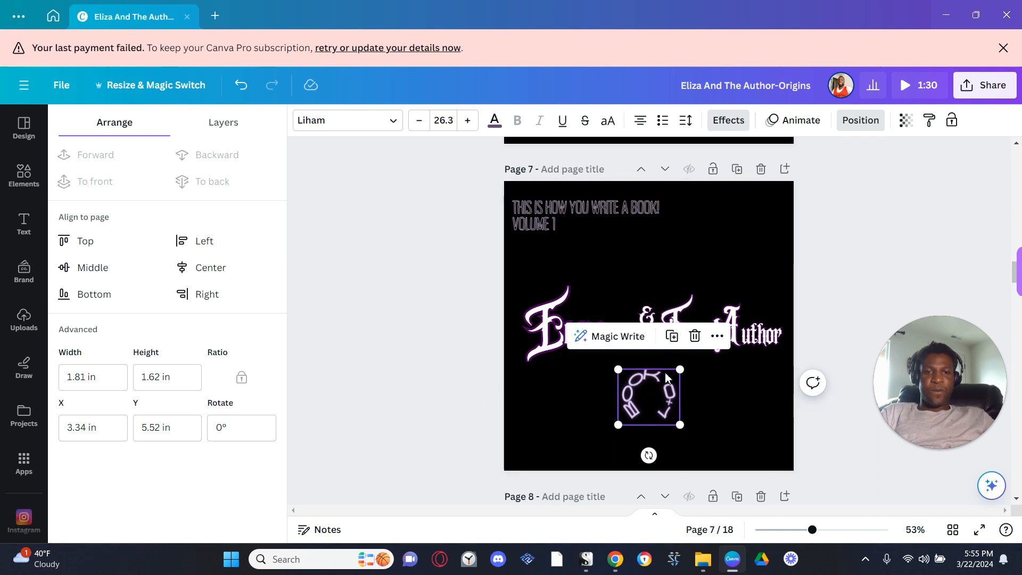
pyautogui.doubleClick(663, 387)
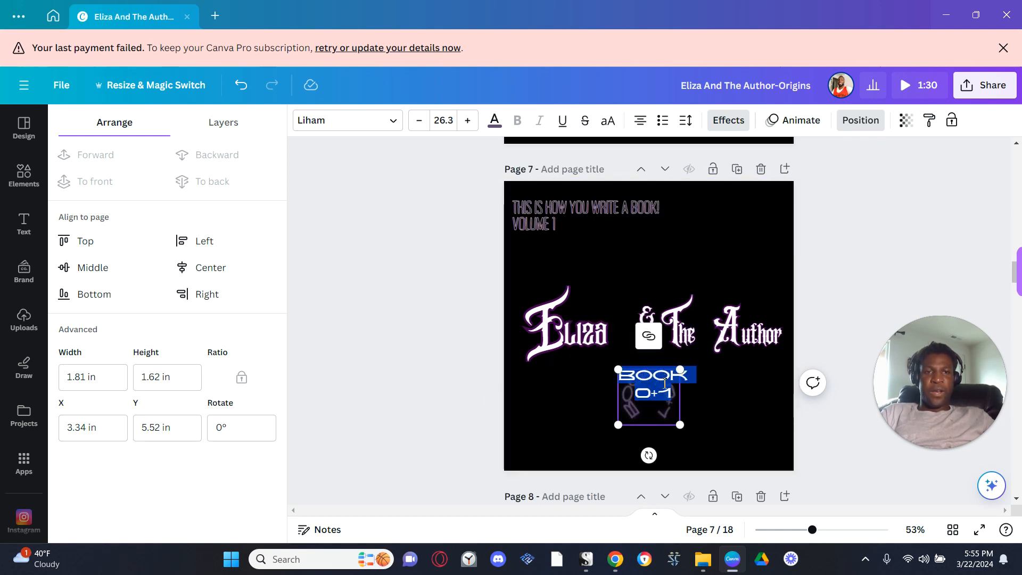
pyautogui.click(727, 120)
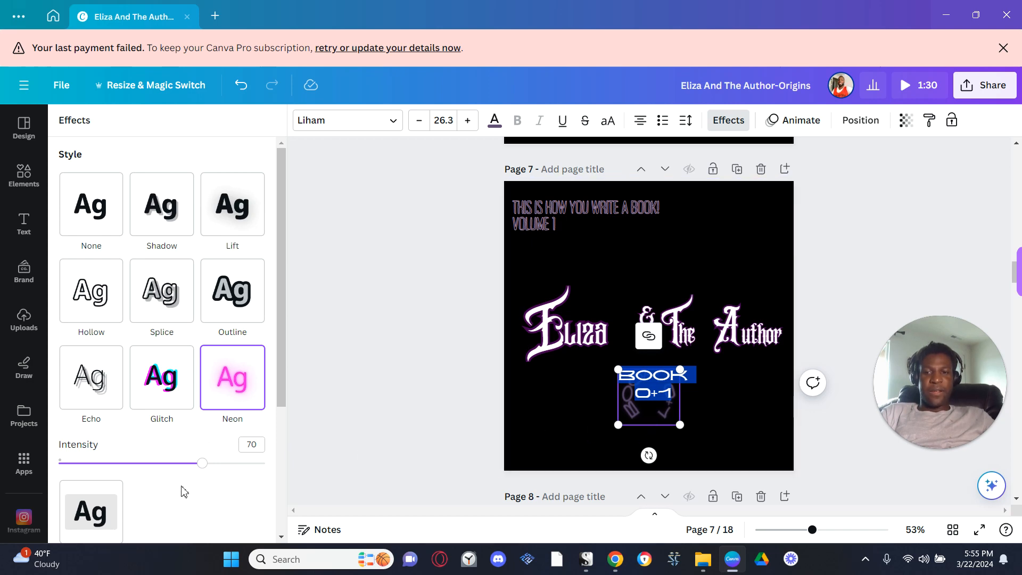
pyautogui.scroll(-1, 183, 458)
pyautogui.scroll(-3, 184, 452)
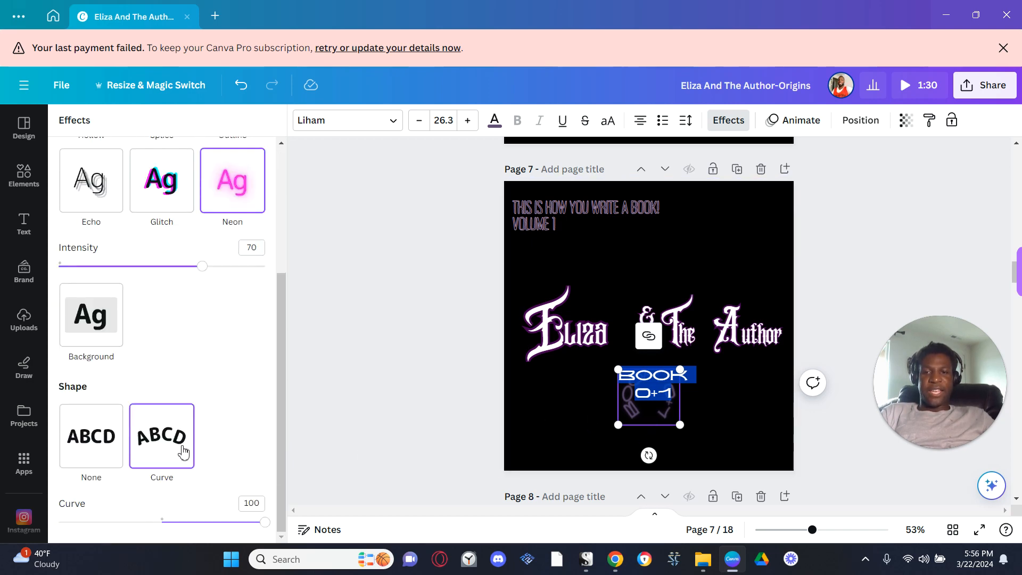
pyautogui.click(166, 468)
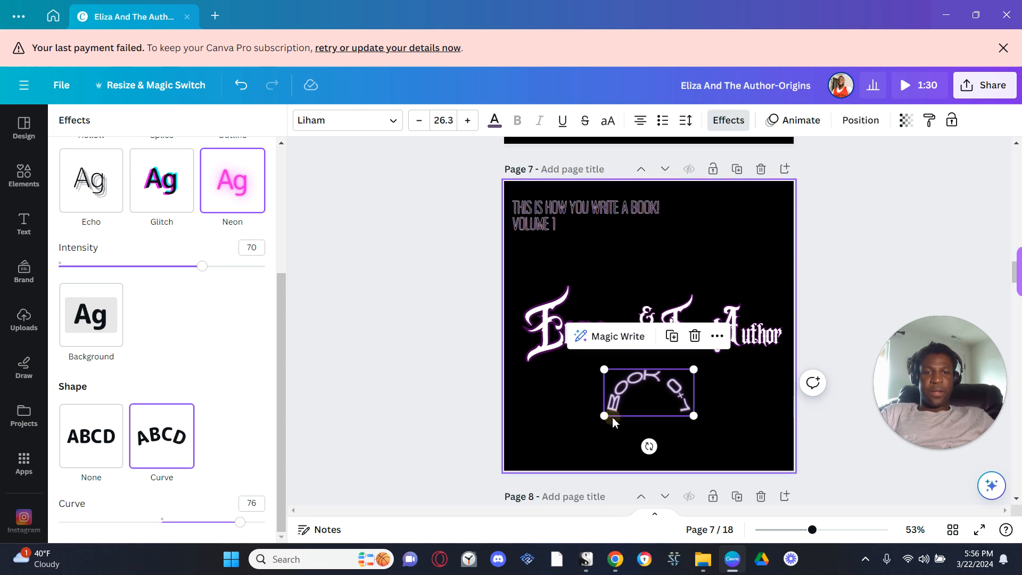
# - Remove the curve shape from the "Book 0+1" text so it runs straight below the title
pyautogui.click(612, 417)
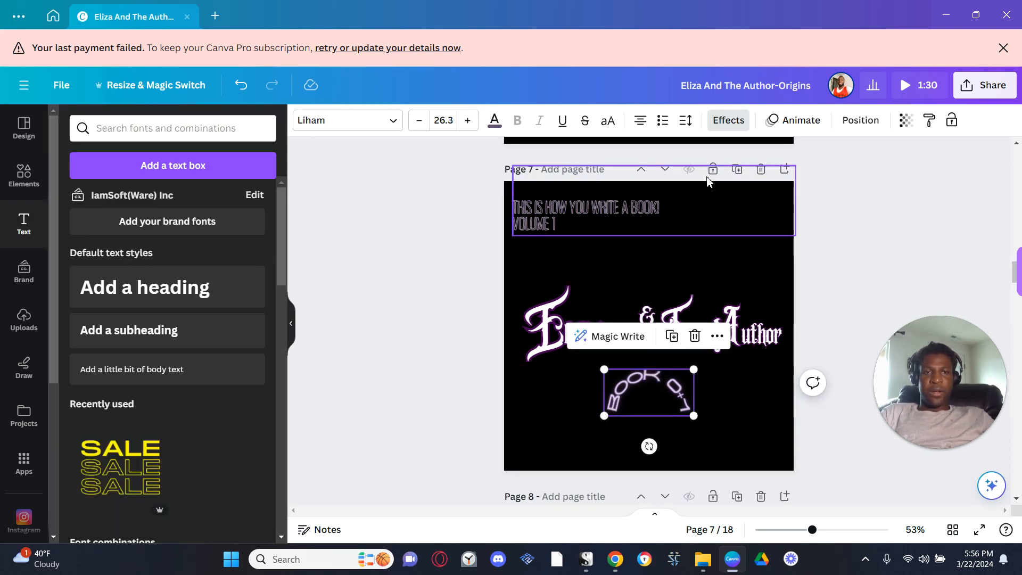
pyautogui.click(729, 121)
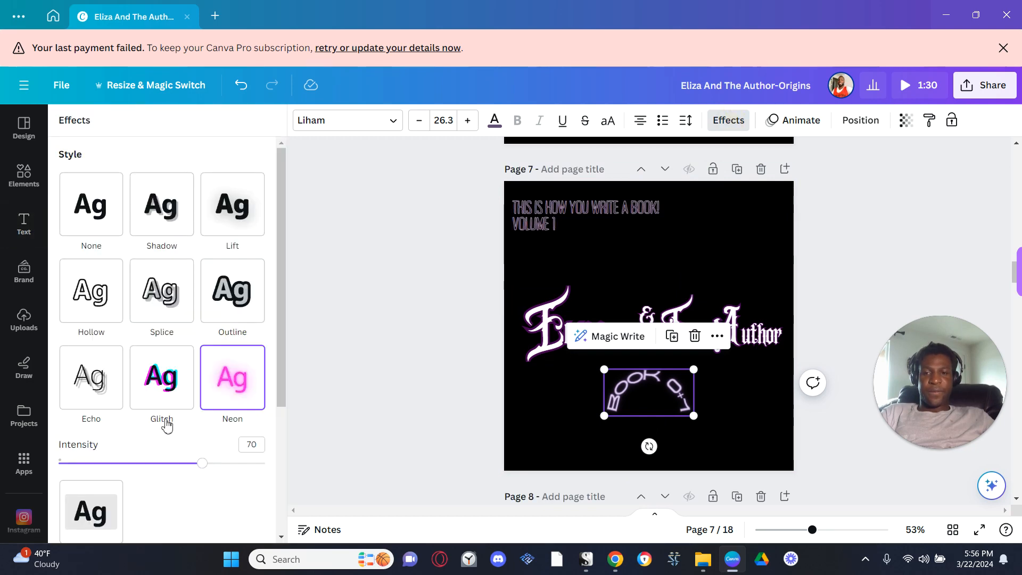
pyautogui.scroll(-3, 159, 490)
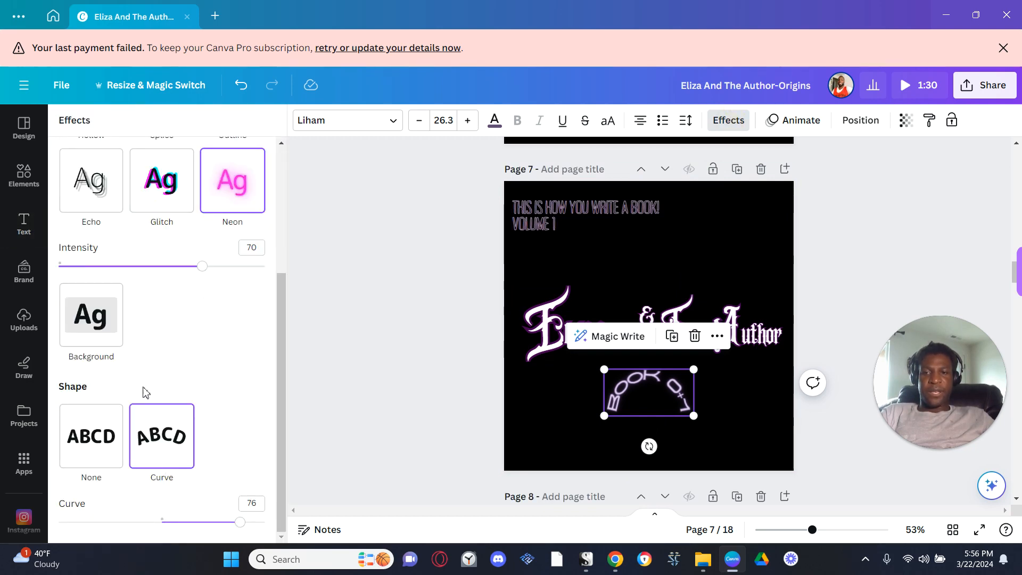
pyautogui.click(93, 432)
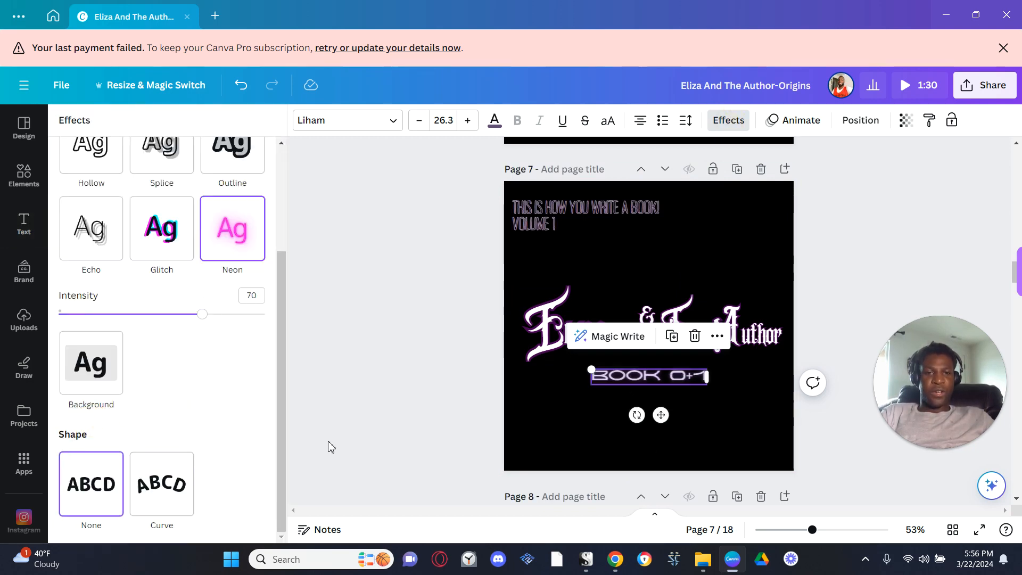
pyautogui.scroll(1, 185, 396)
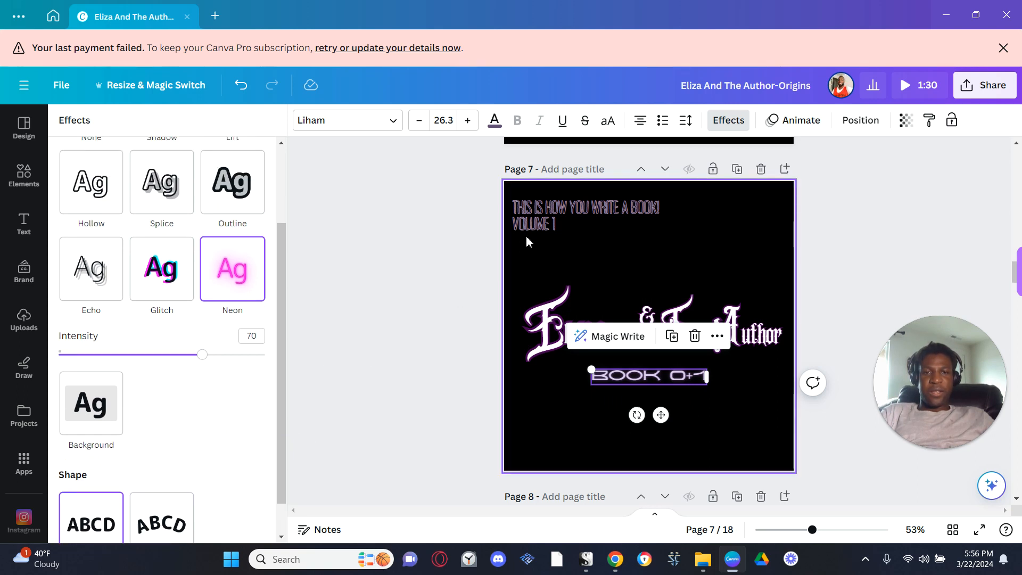
# - Move the "This is how you write a book! Volume 1" subtitle just above the title and center its text on the page
pyautogui.click(551, 227)
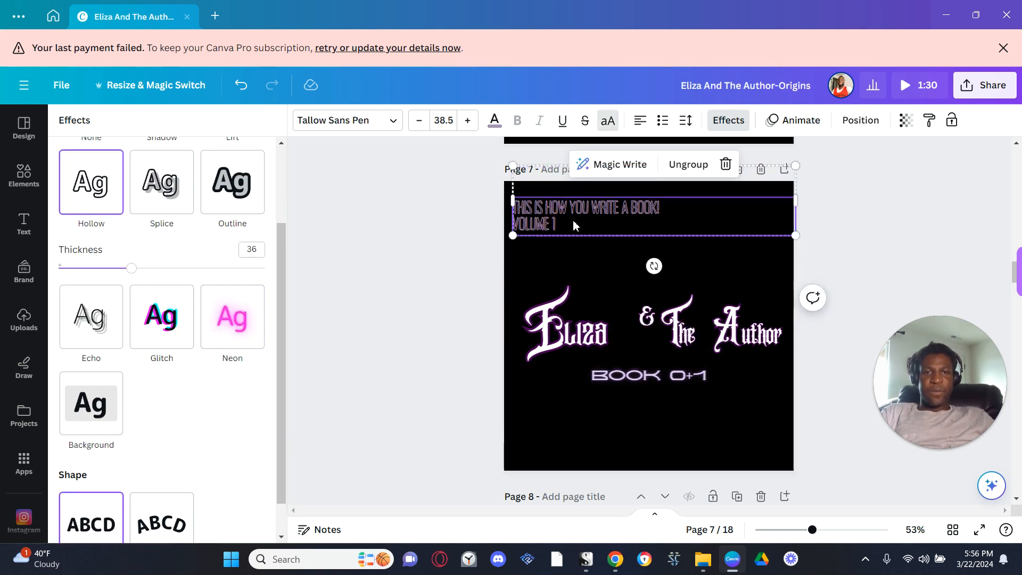
pyautogui.moveTo(578, 211); pyautogui.dragTo(586, 252)
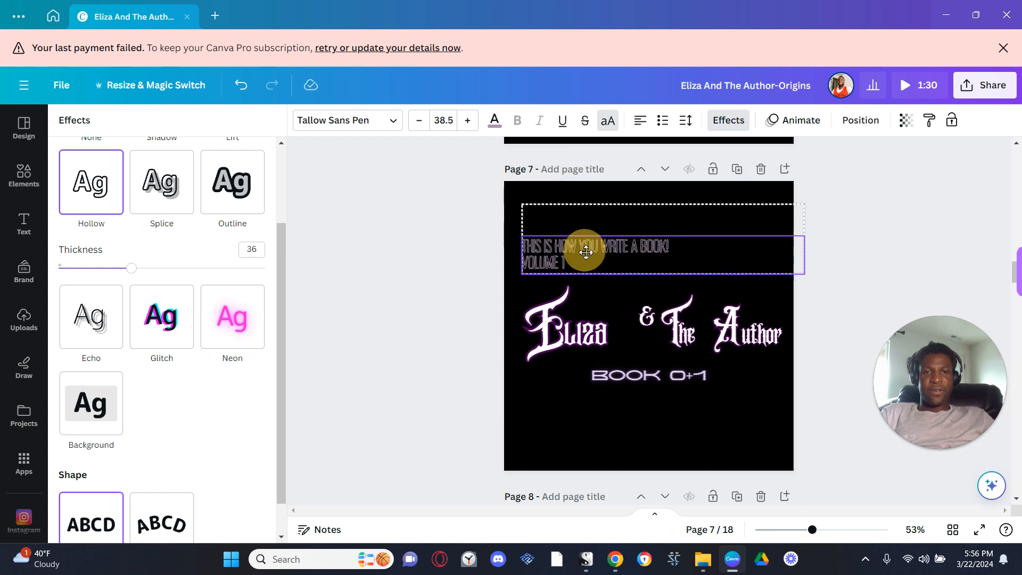
pyautogui.click(640, 121)
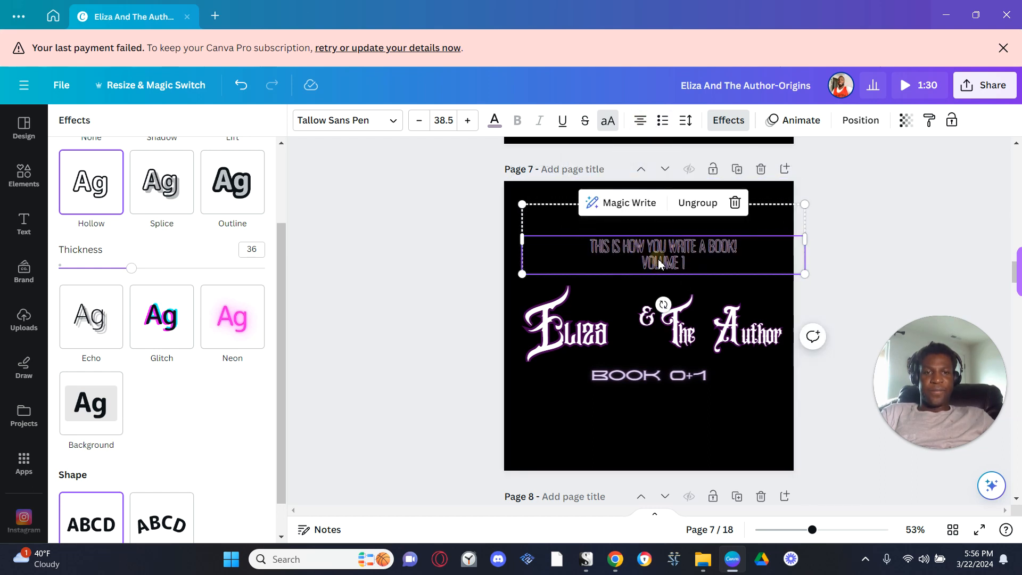
pyautogui.moveTo(657, 262); pyautogui.dragTo(642, 263)
# - Stretch the title group to the page's left edge and ungroup it into its separate pieces
pyautogui.click(634, 332)
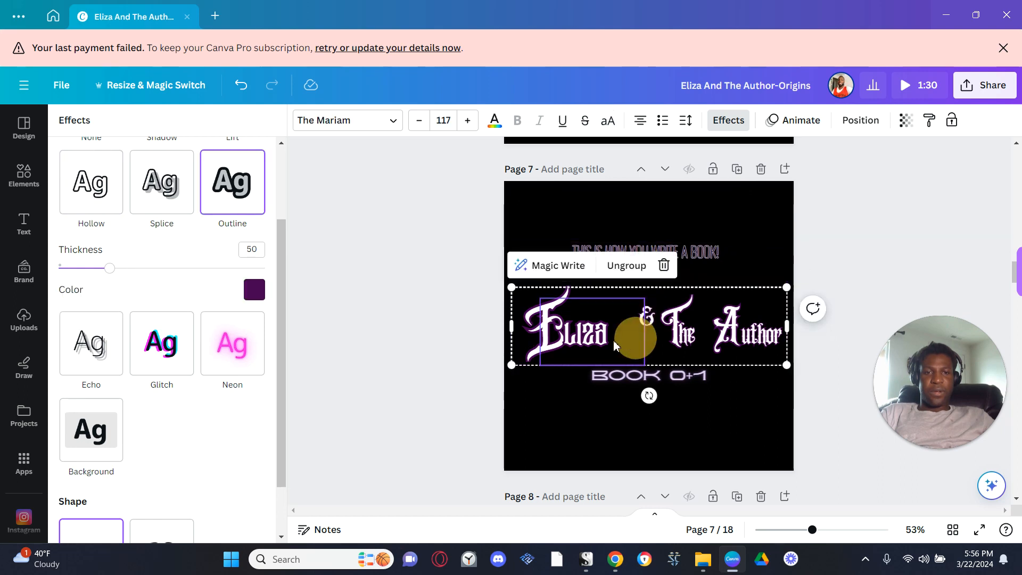
pyautogui.moveTo(512, 330)
pyautogui.mouseDown()
pyautogui.moveTo(544, 324)
pyautogui.moveTo(504, 325)
pyautogui.mouseUp()
pyautogui.click(634, 255)
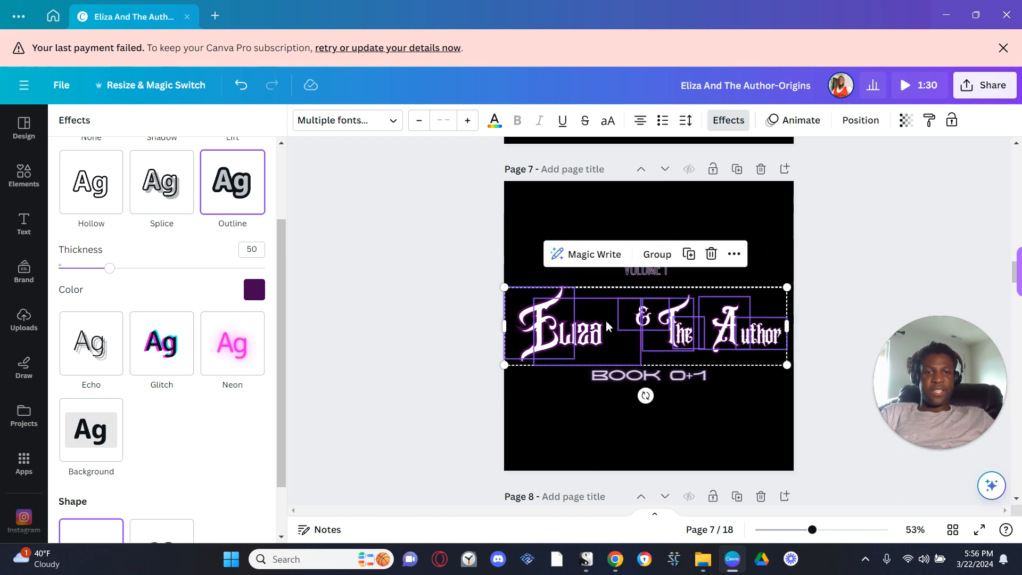
pyautogui.click(605, 340)
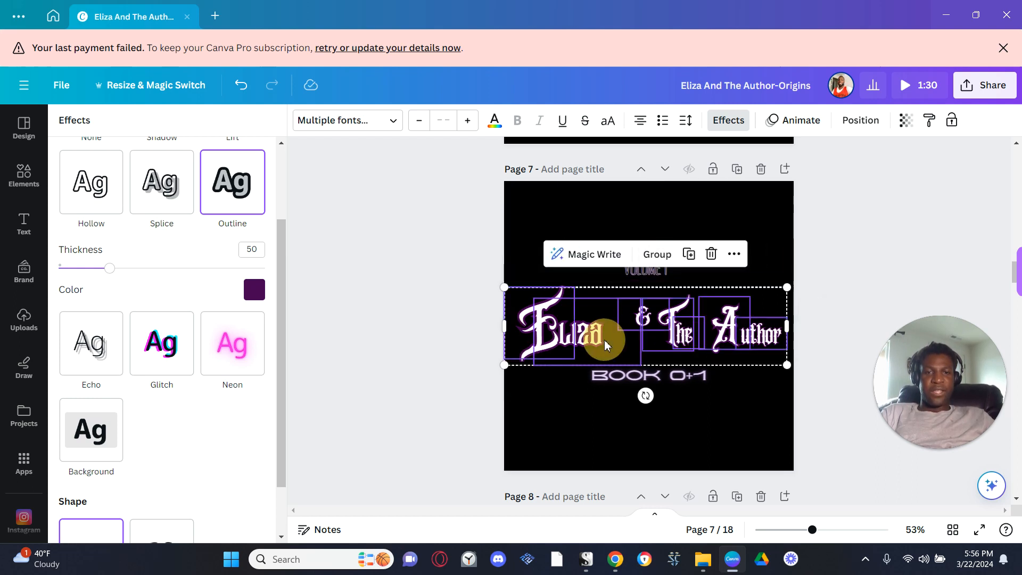
pyautogui.click(436, 434)
pyautogui.click(449, 407)
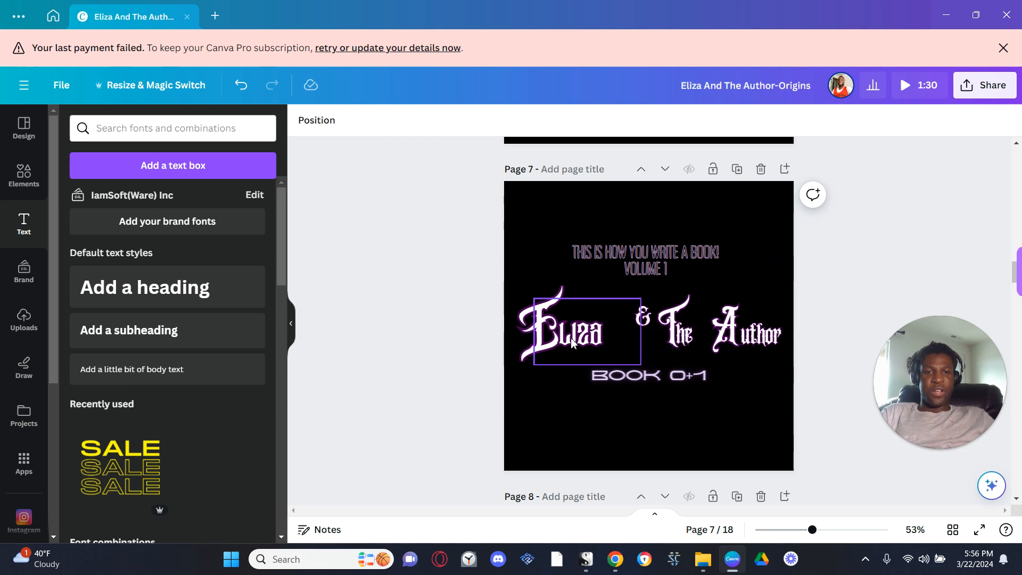
# - Shift the large "E" and the "liza" piece to the right so they form "Eliza" closer to "& The"
pyautogui.click(542, 351)
pyautogui.click(537, 353)
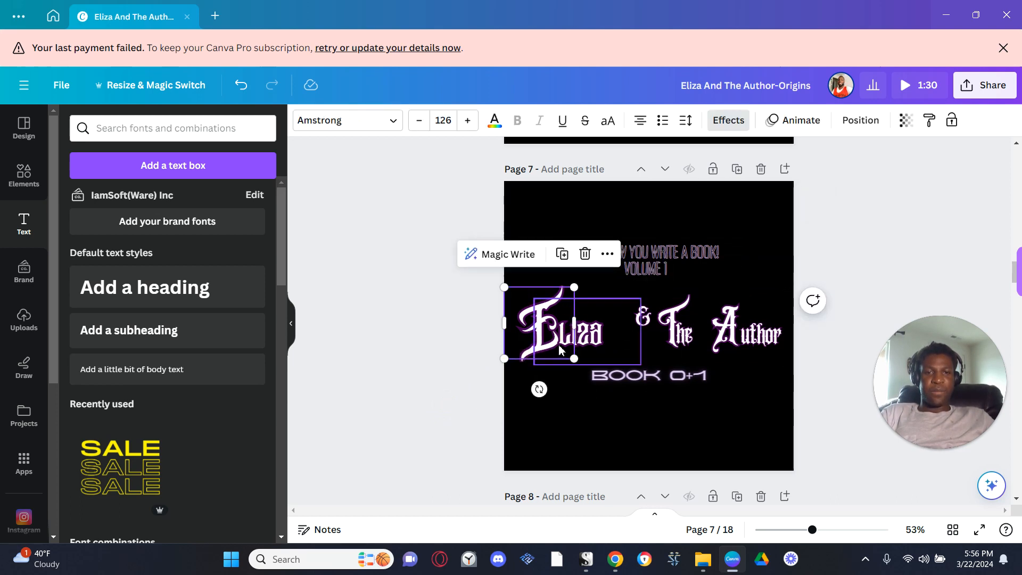
pyautogui.moveTo(559, 345)
pyautogui.mouseDown()
pyautogui.moveTo(572, 346)
pyautogui.moveTo(548, 342)
pyautogui.moveTo(606, 349)
pyautogui.moveTo(534, 339)
pyautogui.moveTo(556, 339)
pyautogui.mouseUp()
pyautogui.click(603, 348)
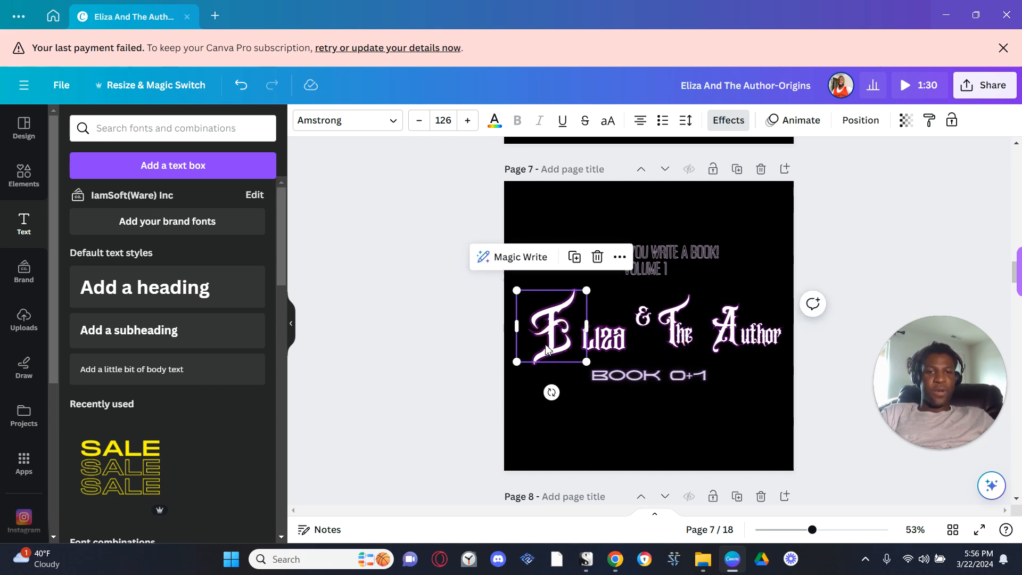
pyautogui.moveTo(546, 346); pyautogui.dragTo(554, 349)
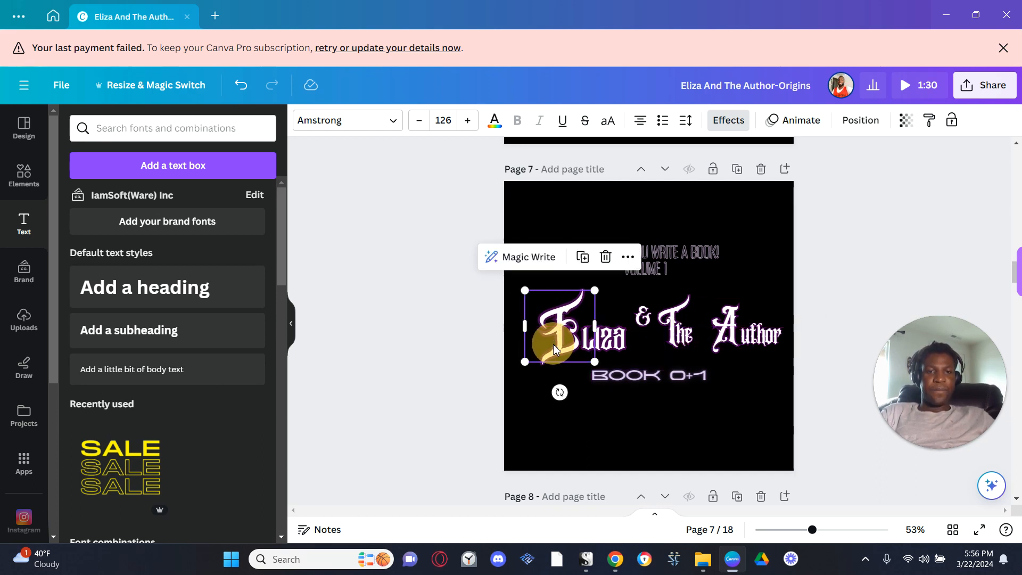
# - Select all the rearranged "Eliza & The Author" title pieces and group them again
pyautogui.click(819, 366)
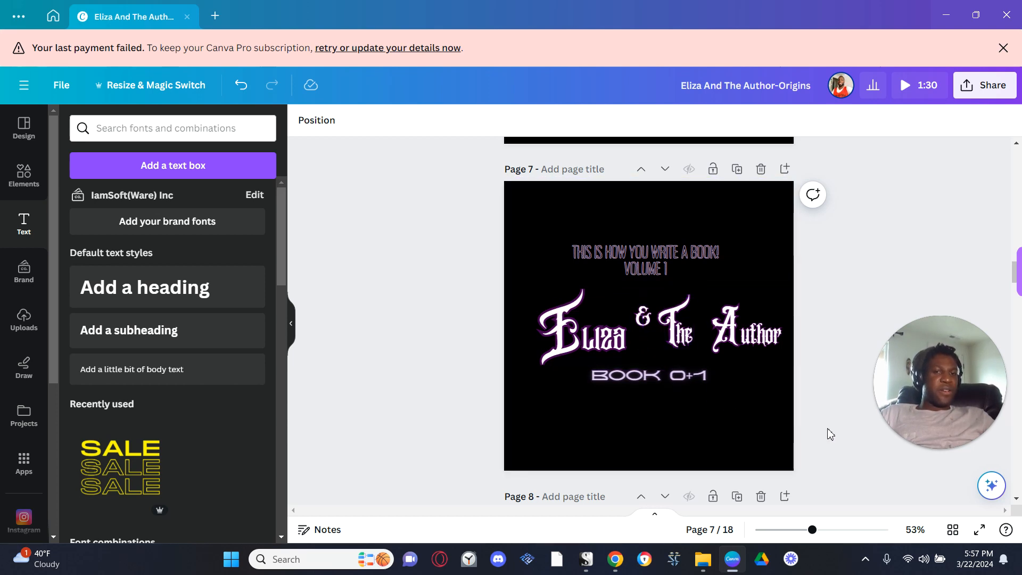
pyautogui.moveTo(466, 350); pyautogui.dragTo(832, 338)
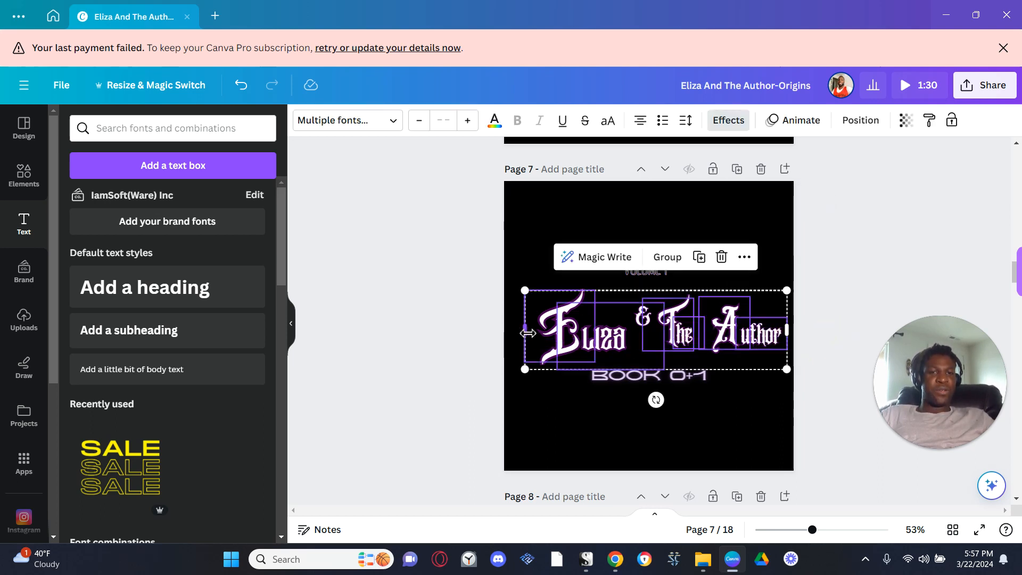
pyautogui.click(668, 257)
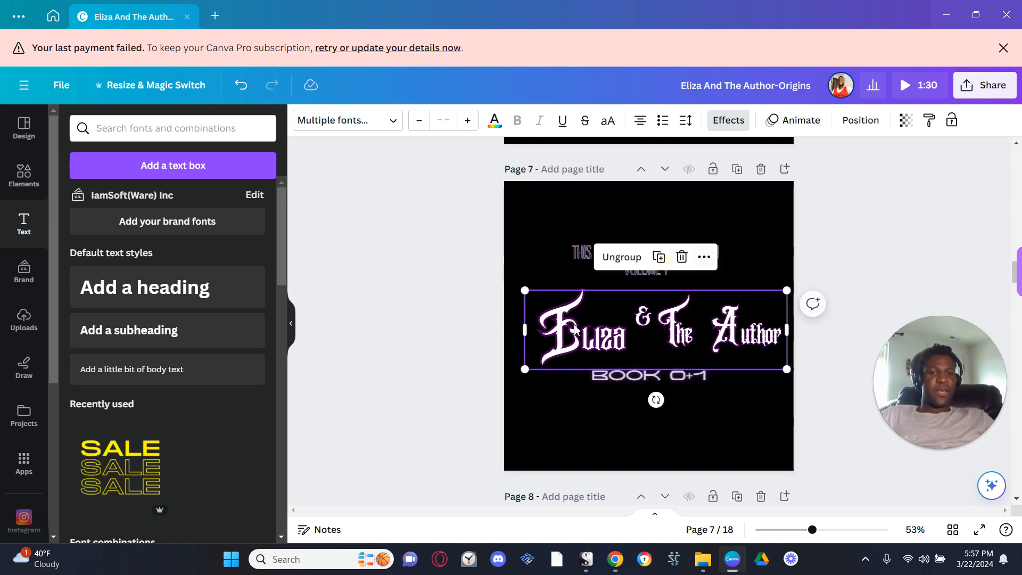
# - Stretch the "Eliza & The Author" title group across the page to both side edges and ungroup it into separate pieces
pyautogui.moveTo(504, 331); pyautogui.dragTo(504, 330)
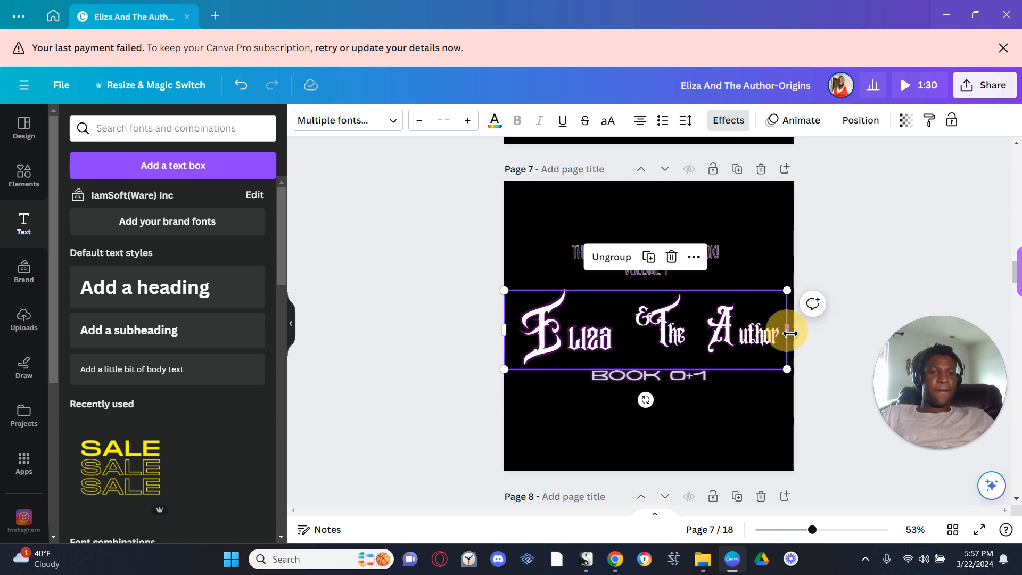
pyautogui.moveTo(787, 331); pyautogui.dragTo(793, 330)
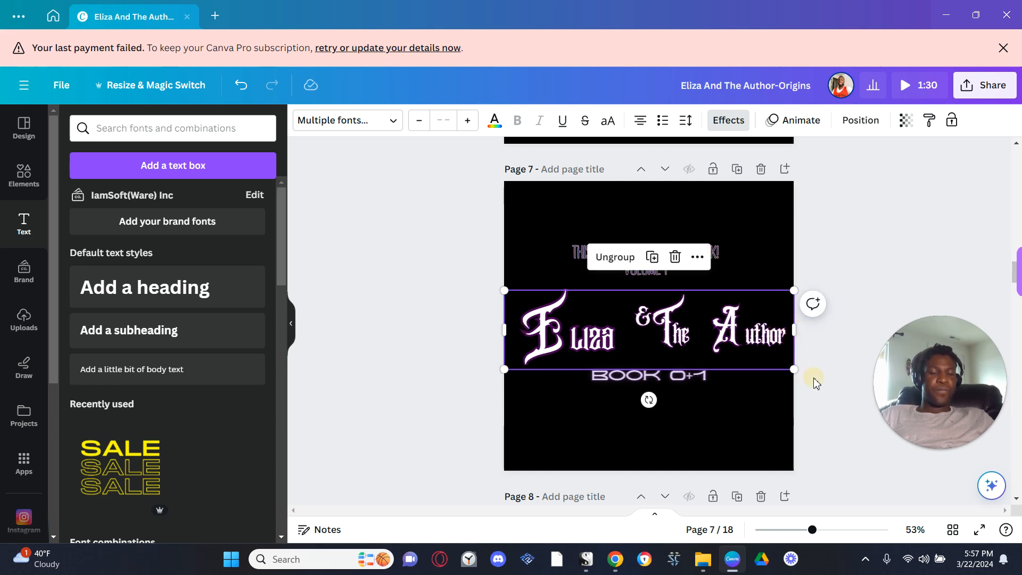
pyautogui.click(814, 381)
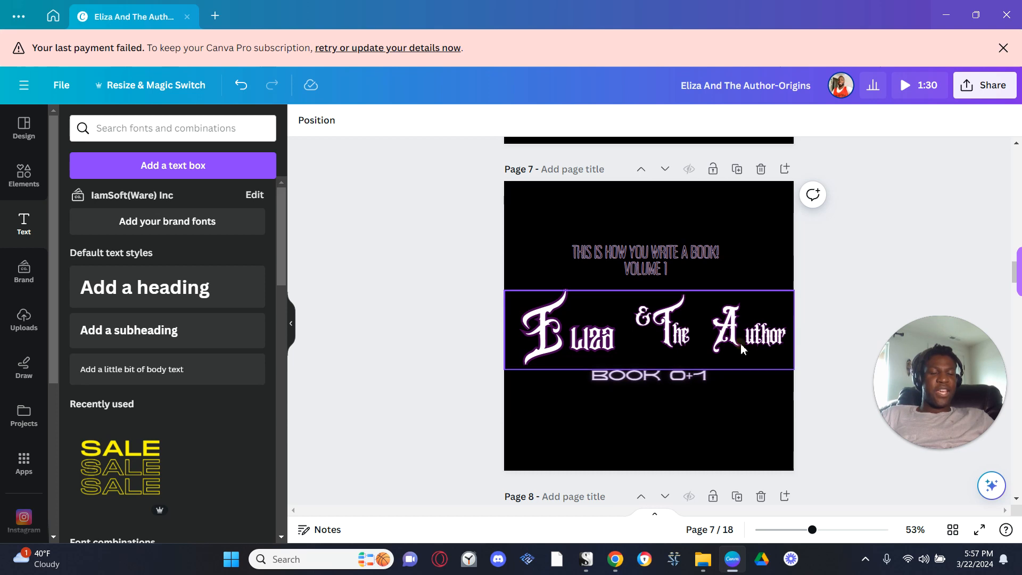
pyautogui.click(792, 332)
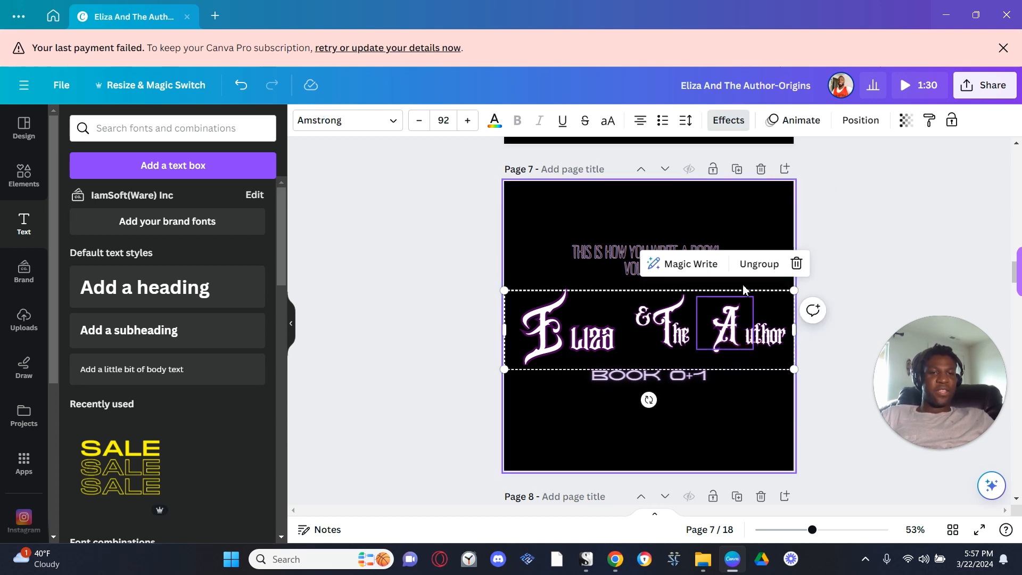
pyautogui.click(759, 264)
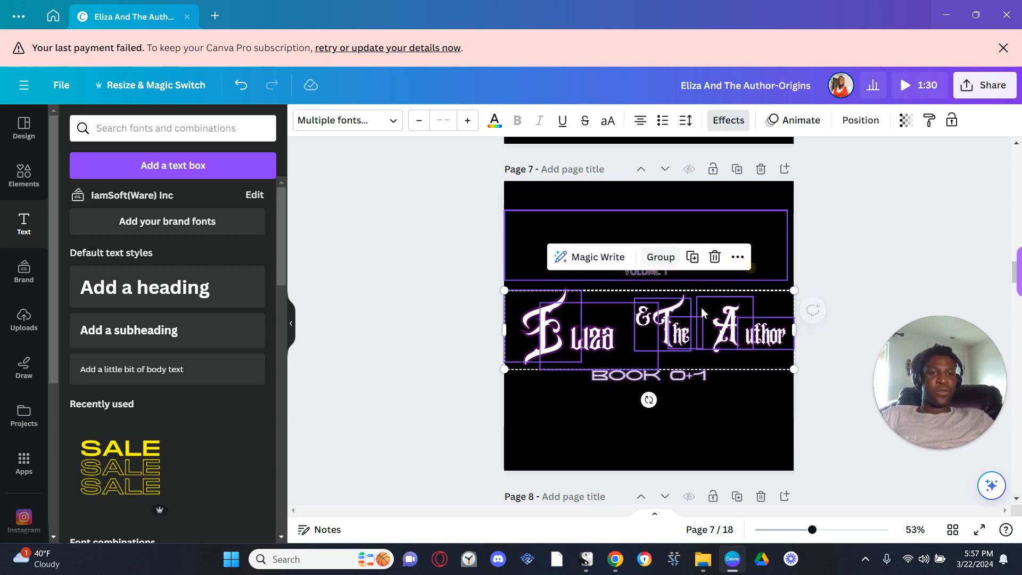
pyautogui.click(733, 399)
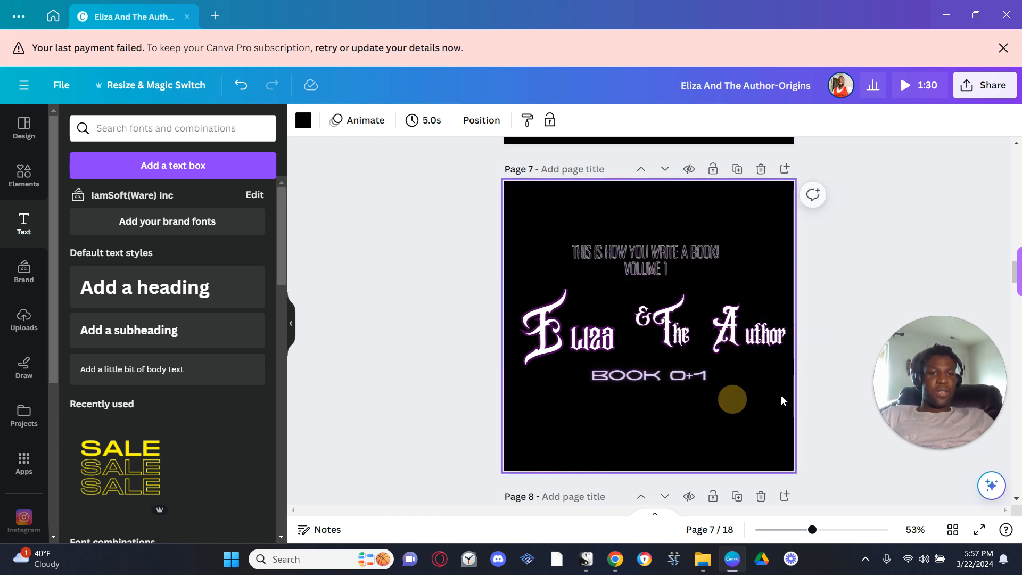
pyautogui.click(684, 345)
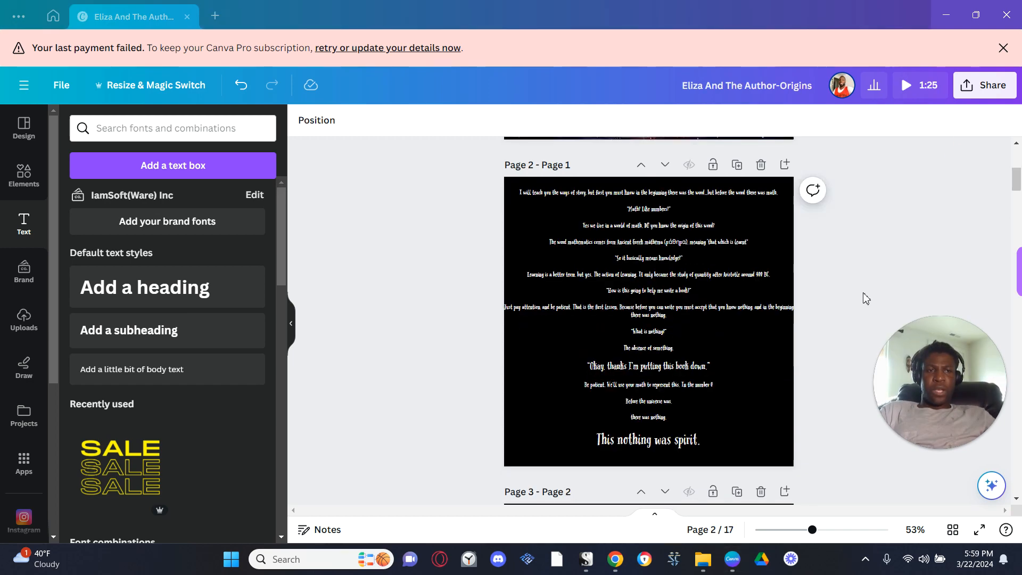
# - Switch to Scrivener and look through the text of the Part-0-One Voice section
pyautogui.scroll(-1, 862, 303)
pyautogui.scroll(-1, 861, 313)
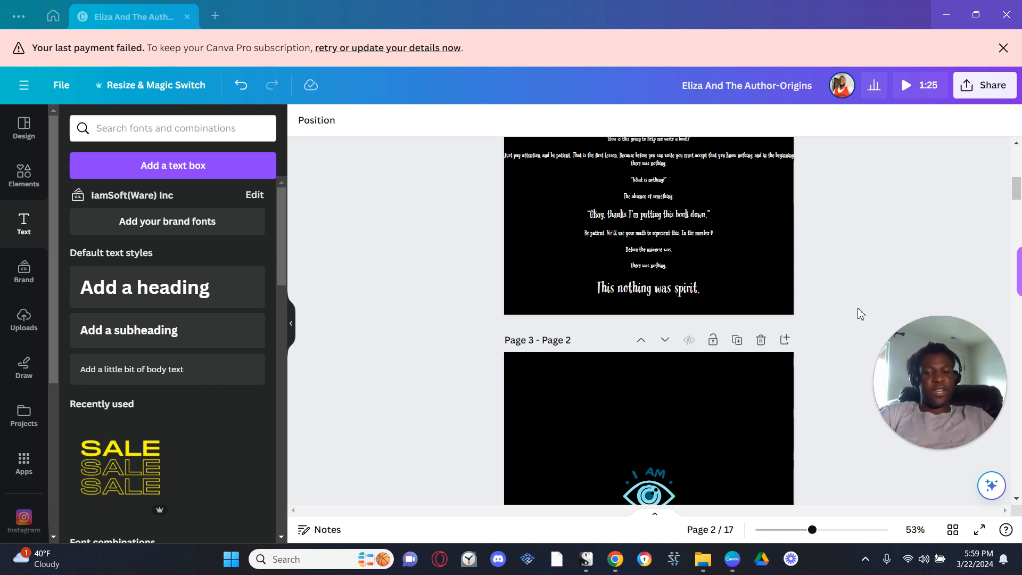
pyautogui.hotkey('alt', 'Tab')
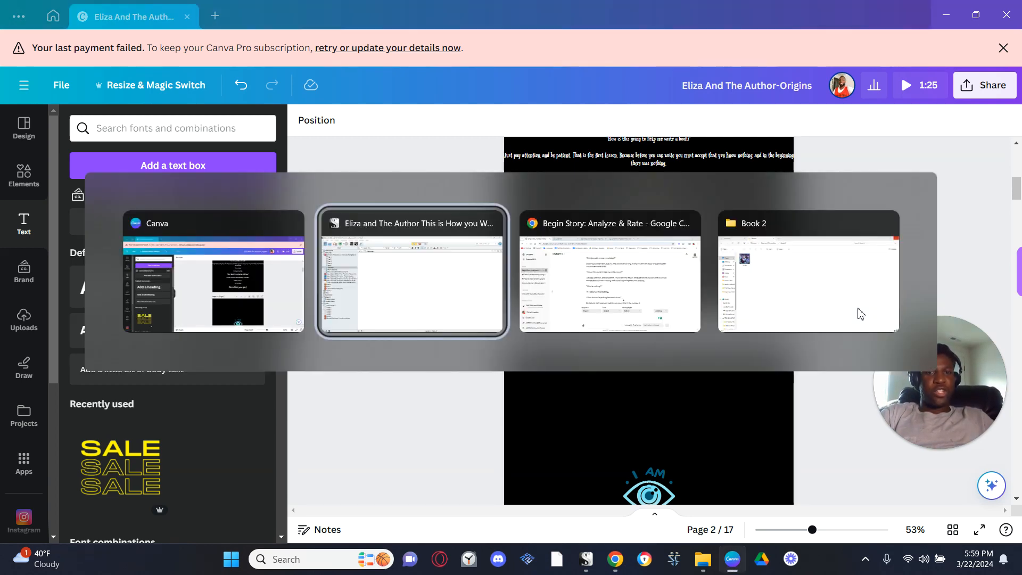
pyautogui.press('Tab')
pyautogui.hotkey('alt', 'Tab')
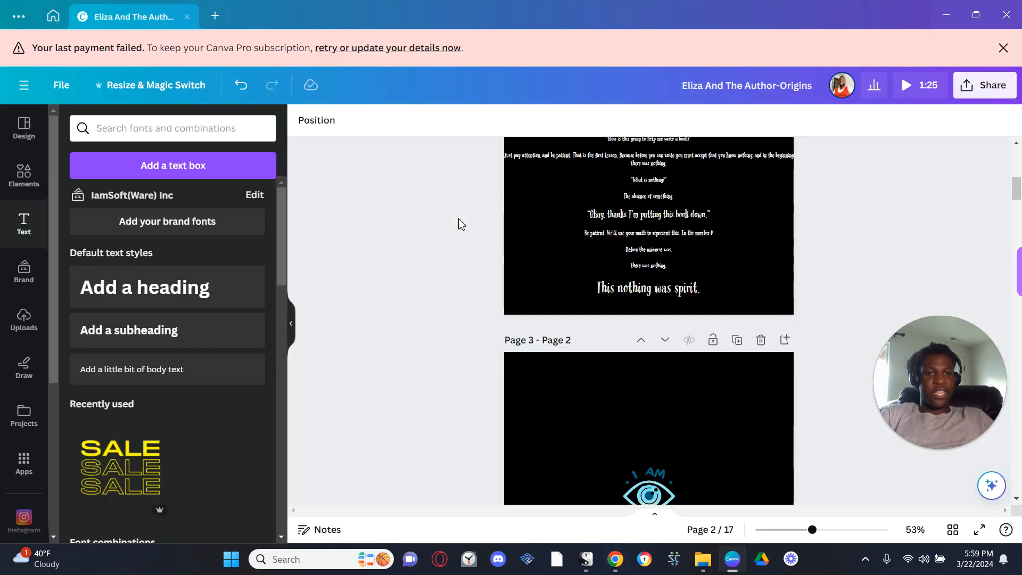
pyautogui.hotkey('alt', 'Tab')
pyautogui.press('Tab')
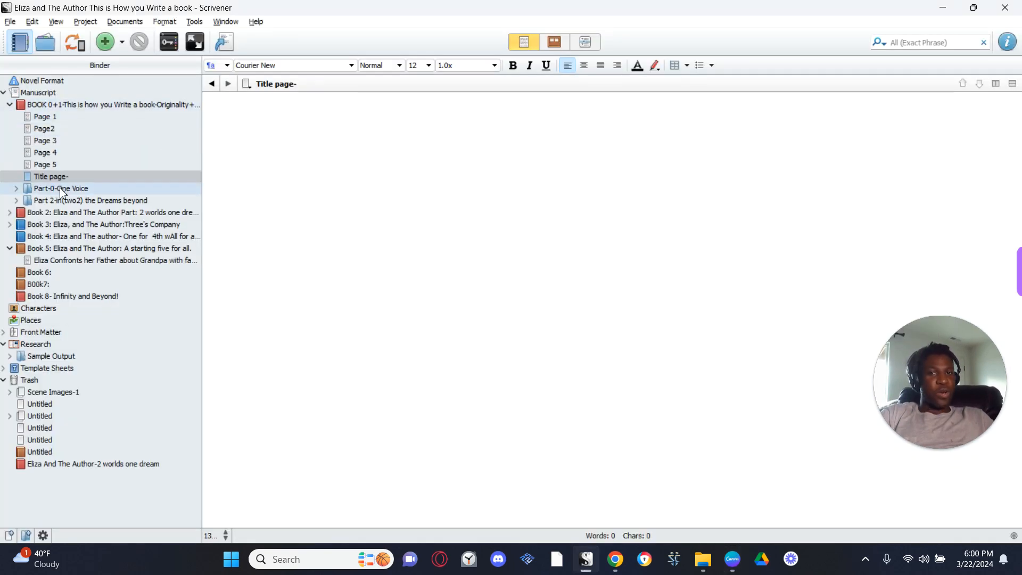
pyautogui.click(60, 188)
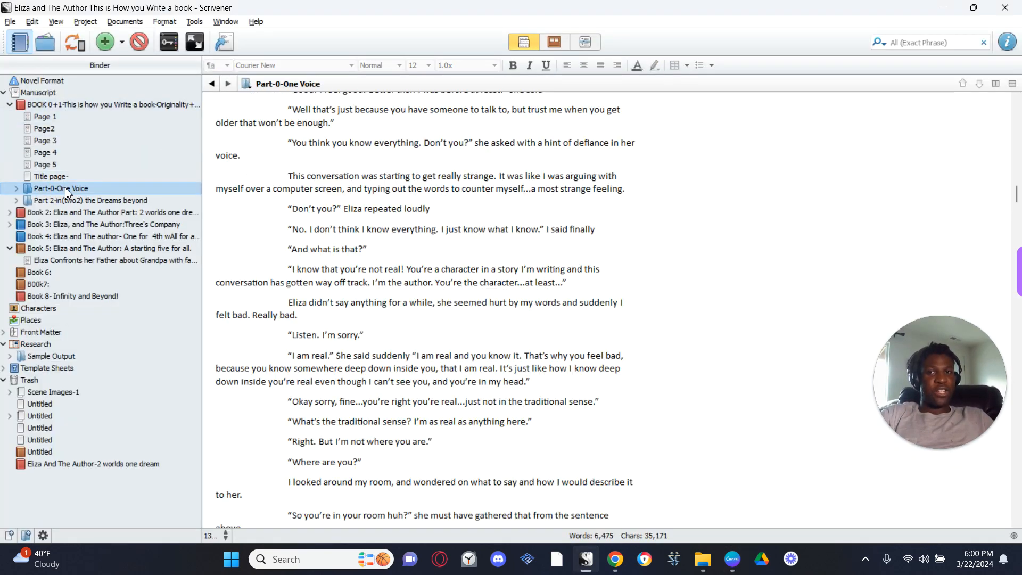
pyautogui.click(227, 231)
pyautogui.scroll(5, 228, 231)
pyautogui.scroll(-10, 294, 298)
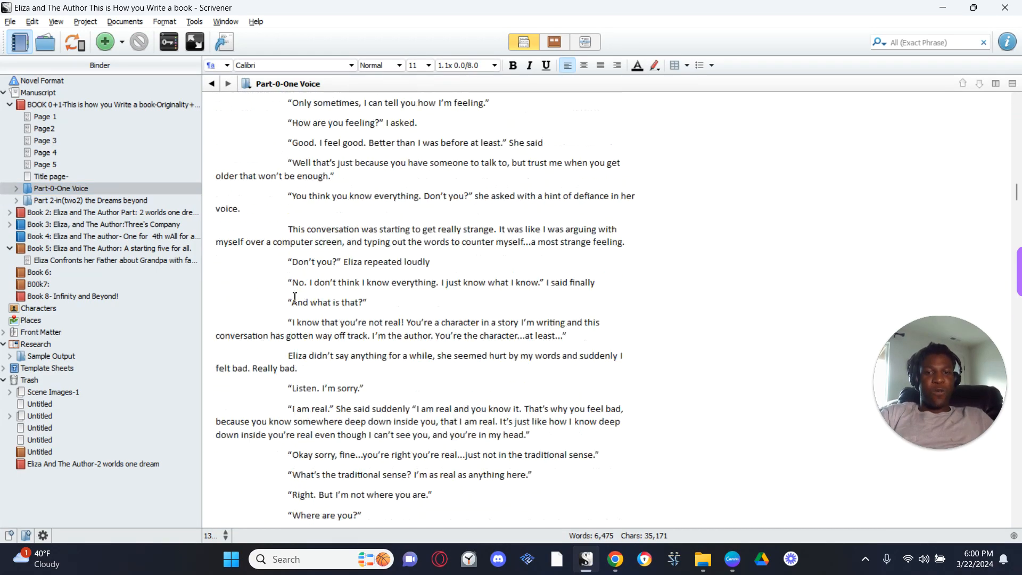
pyautogui.scroll(10, 295, 298)
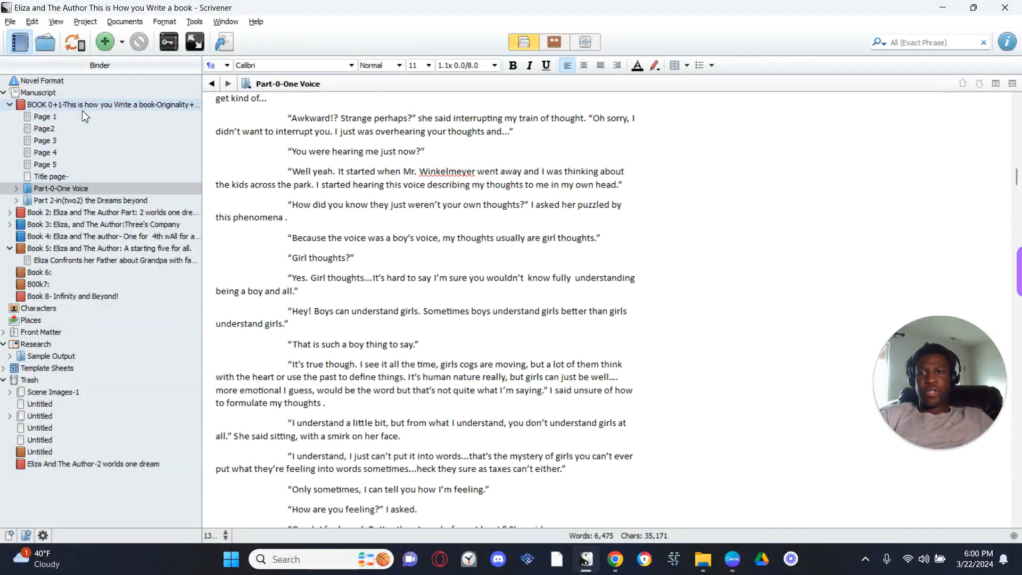
# - Move the Title page document above Page 5 in the manuscript's BOOK 0+1 folder
pyautogui.click(74, 165)
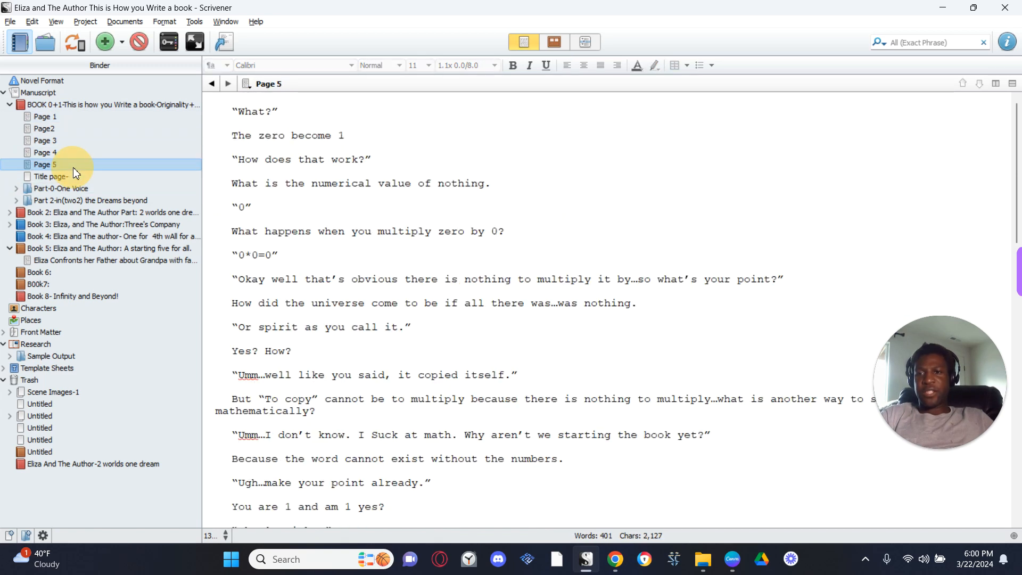
pyautogui.moveTo(68, 176); pyautogui.dragTo(68, 158)
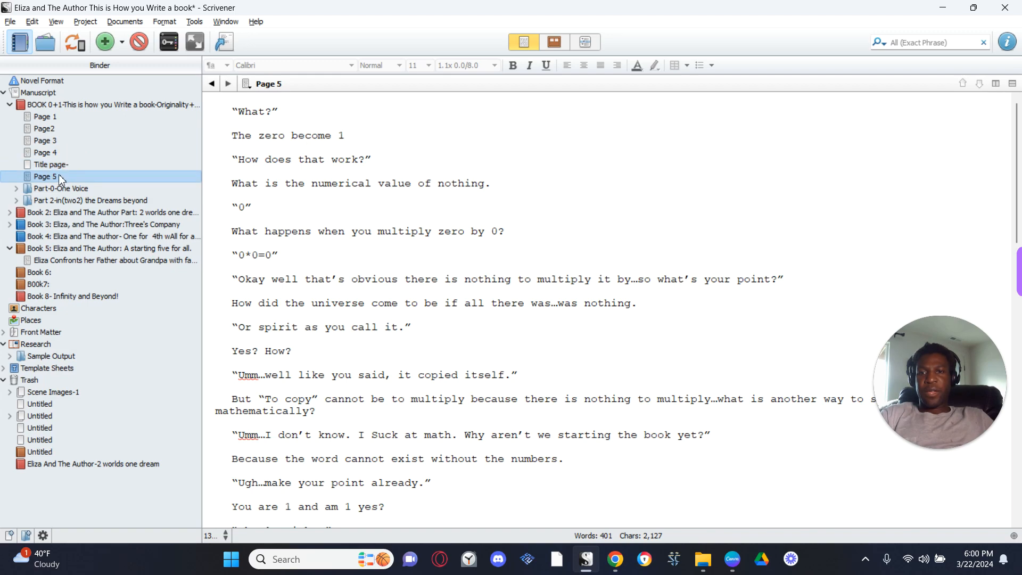
# - Read through the Page 5 text from its opening line to the highlighted closing lines
pyautogui.click(328, 208)
pyautogui.scroll(-6, 327, 209)
pyautogui.scroll(3, 327, 209)
pyautogui.scroll(-9, 328, 209)
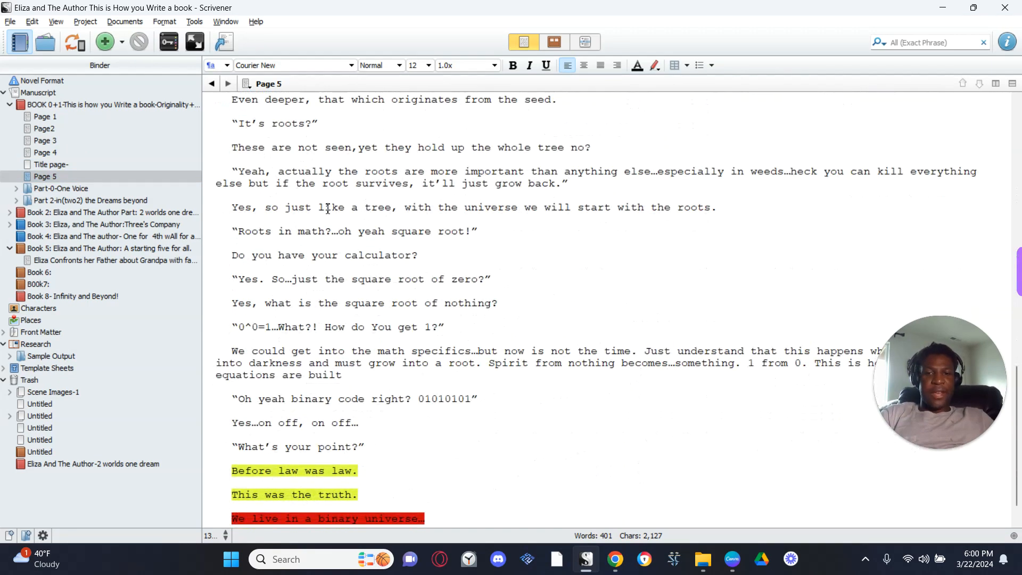
pyautogui.scroll(11, 328, 208)
pyautogui.scroll(2, 328, 209)
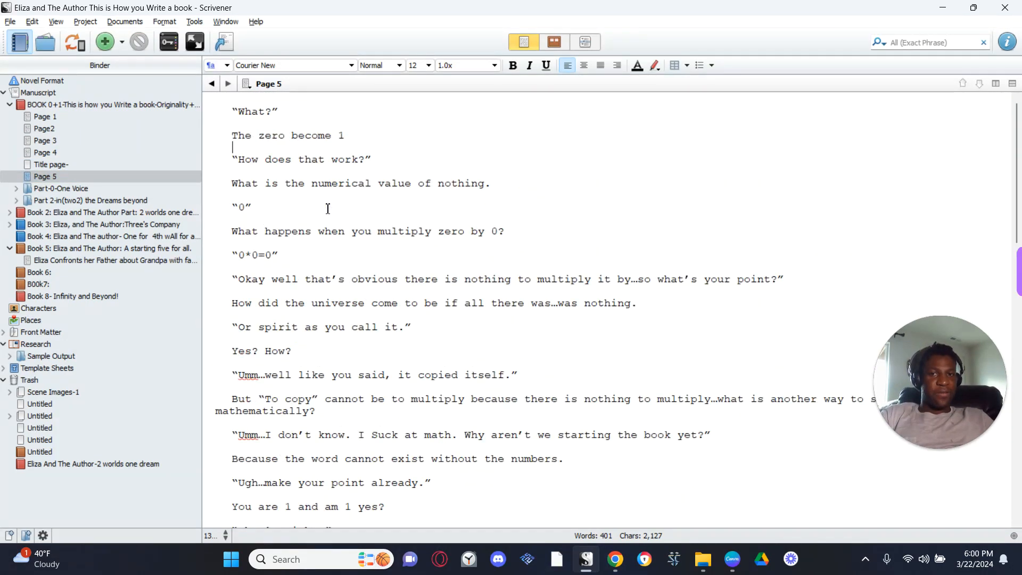
pyautogui.click(234, 112)
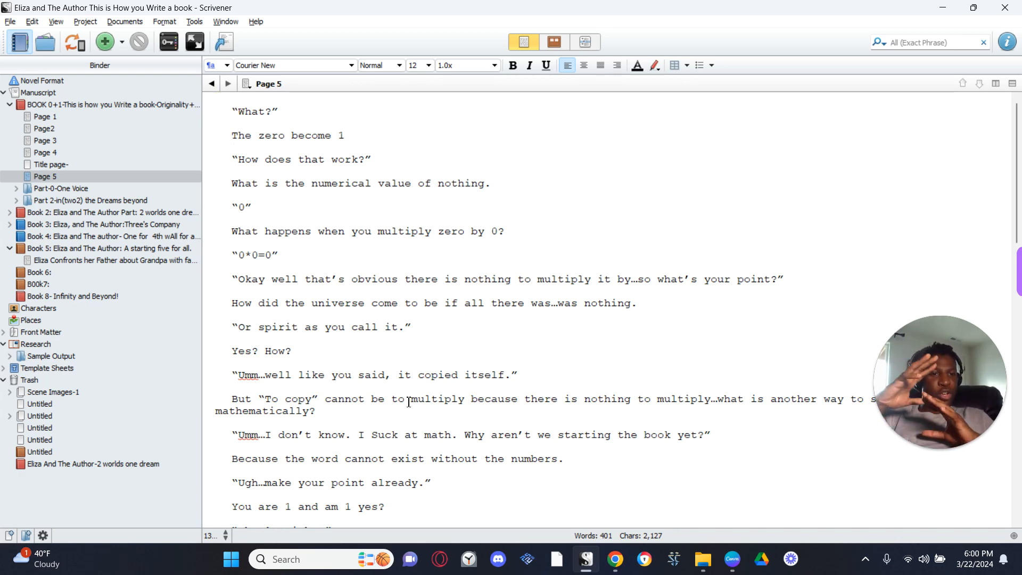
pyautogui.scroll(-10, 409, 402)
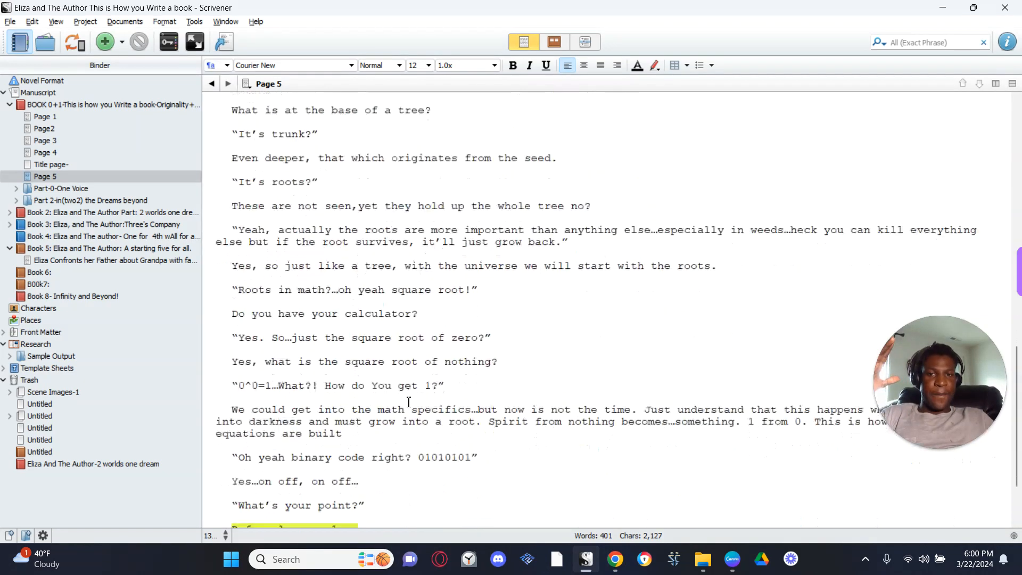
pyautogui.scroll(-3, 408, 402)
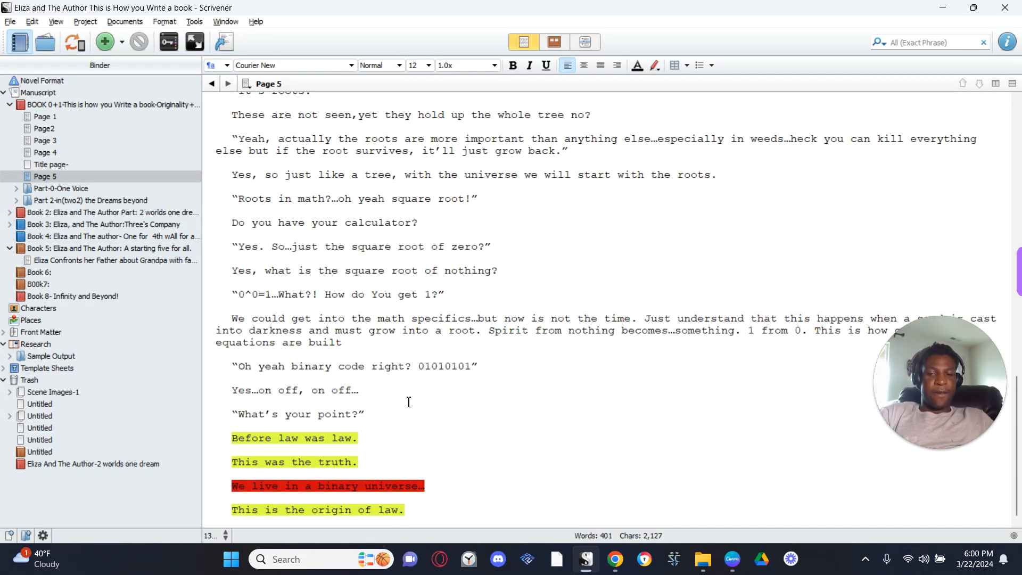
# - Switch to Canva and look through the book's laid-out pages back up to the cover
pyautogui.hotkey('alt', 'Tab')
pyautogui.scroll(-8, 591, 429)
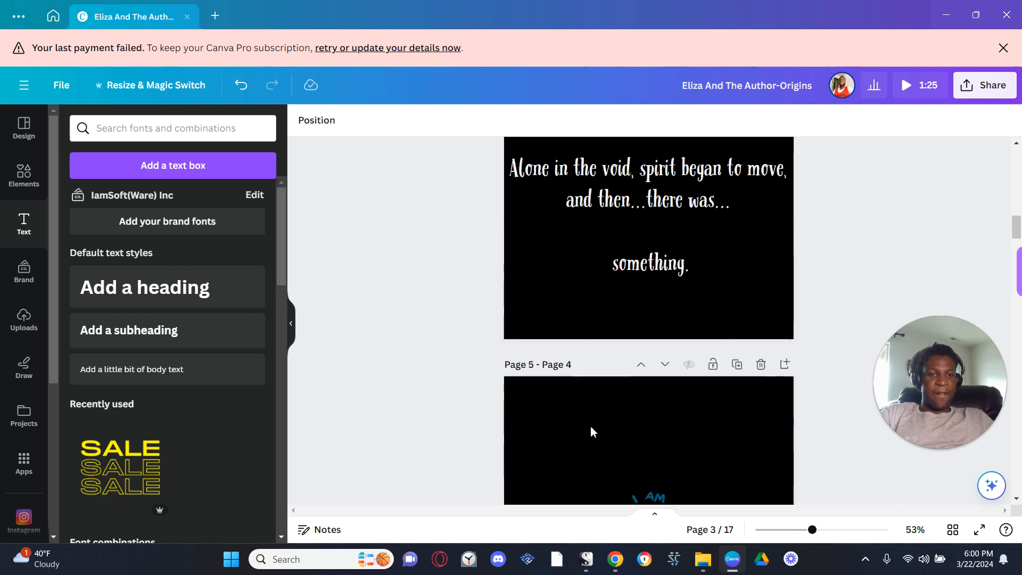
pyautogui.scroll(1, 590, 430)
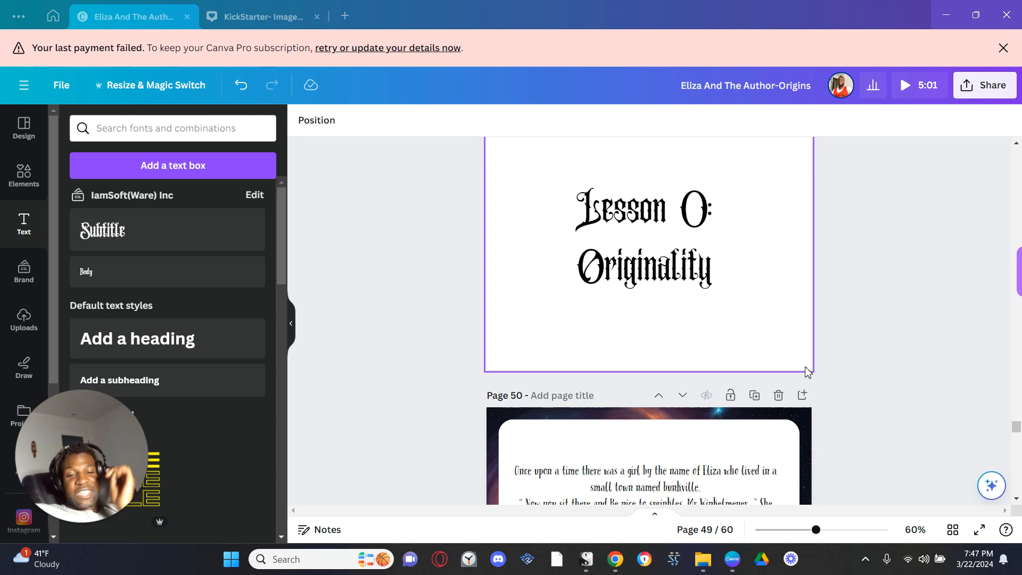
pyautogui.scroll(20, 841, 389)
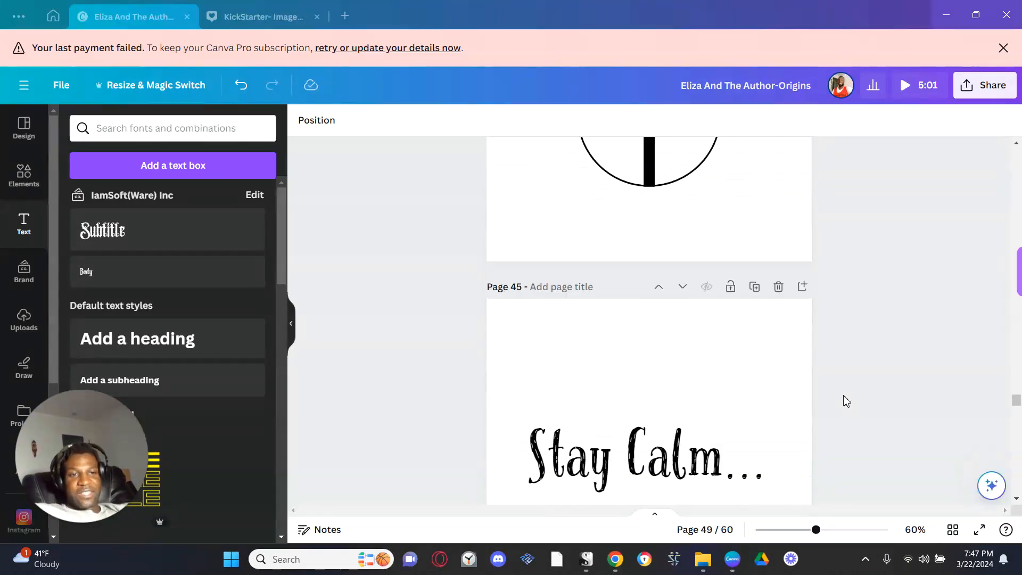
pyautogui.scroll(20, 846, 400)
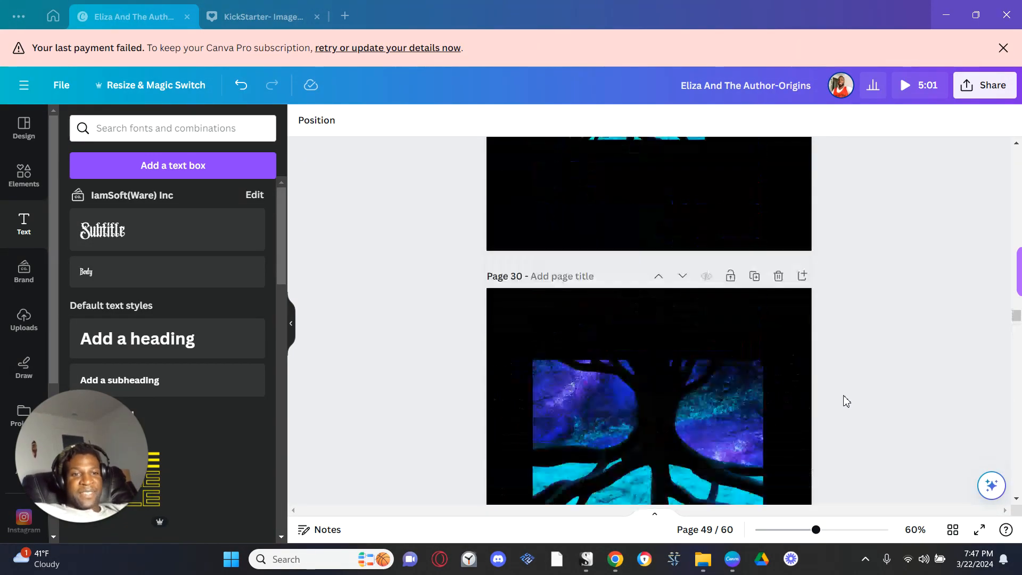
pyautogui.scroll(20, 847, 401)
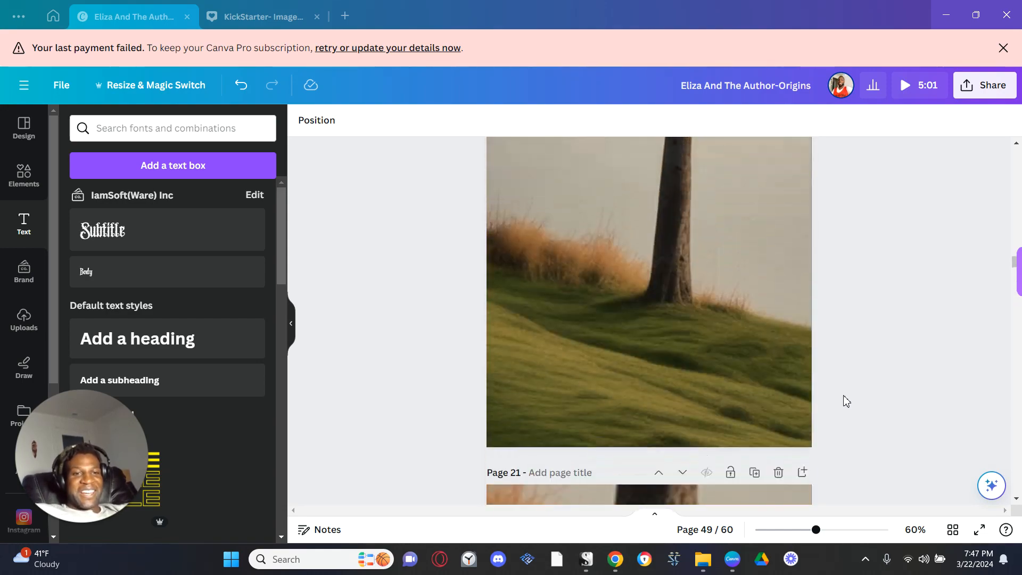
pyautogui.scroll(20, 846, 401)
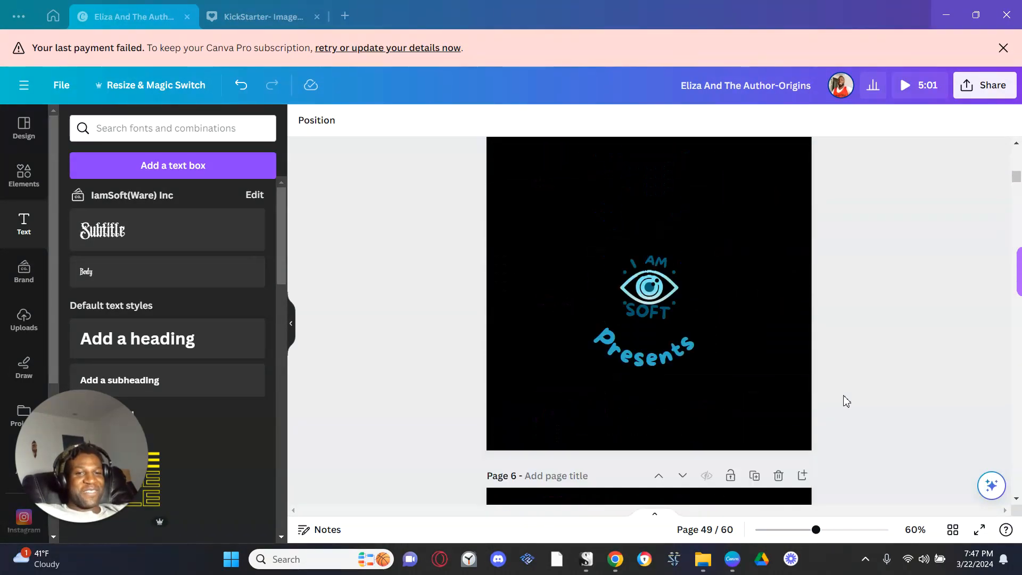
pyautogui.scroll(10, 846, 400)
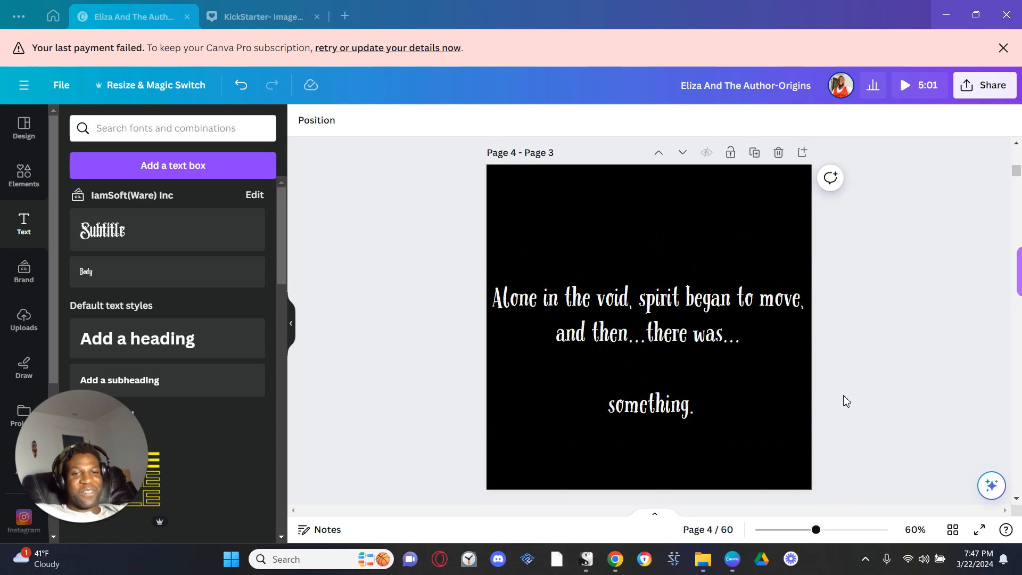
pyautogui.scroll(15, 846, 400)
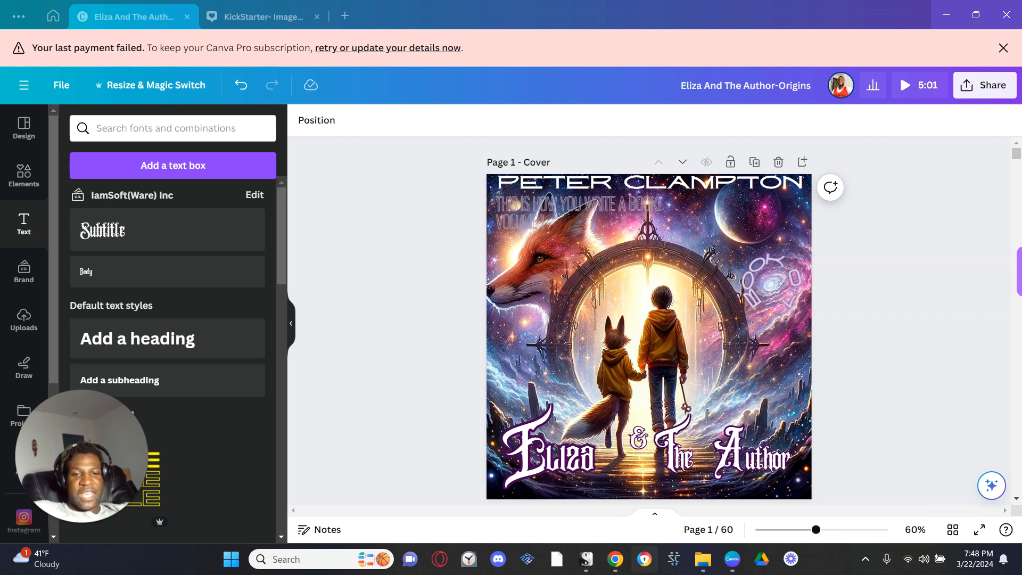
# - Switch to Scrivener and look through the combined text of the whole BOOK 0+1 folder
pyautogui.click(585, 564)
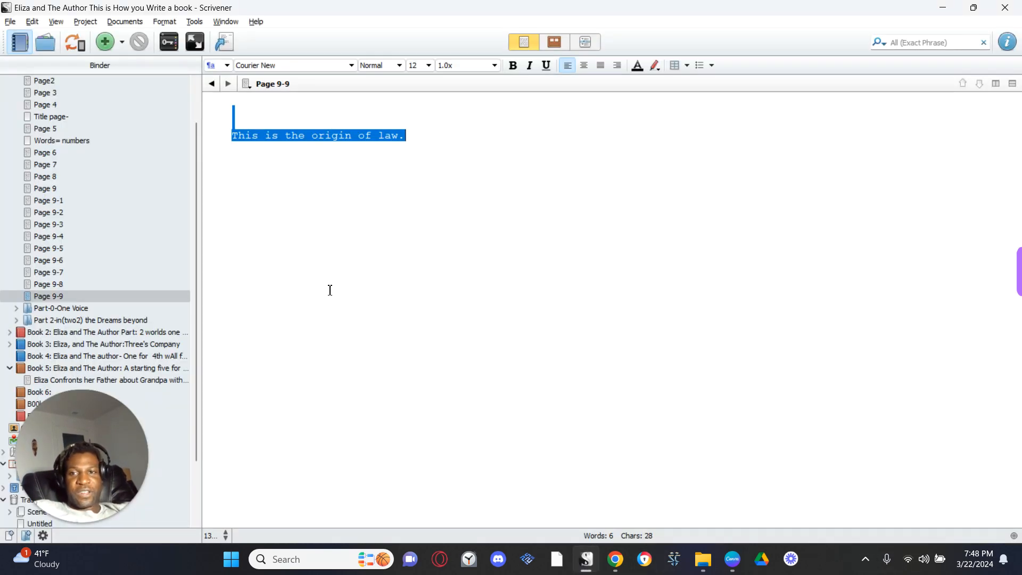
pyautogui.scroll(3, 135, 265)
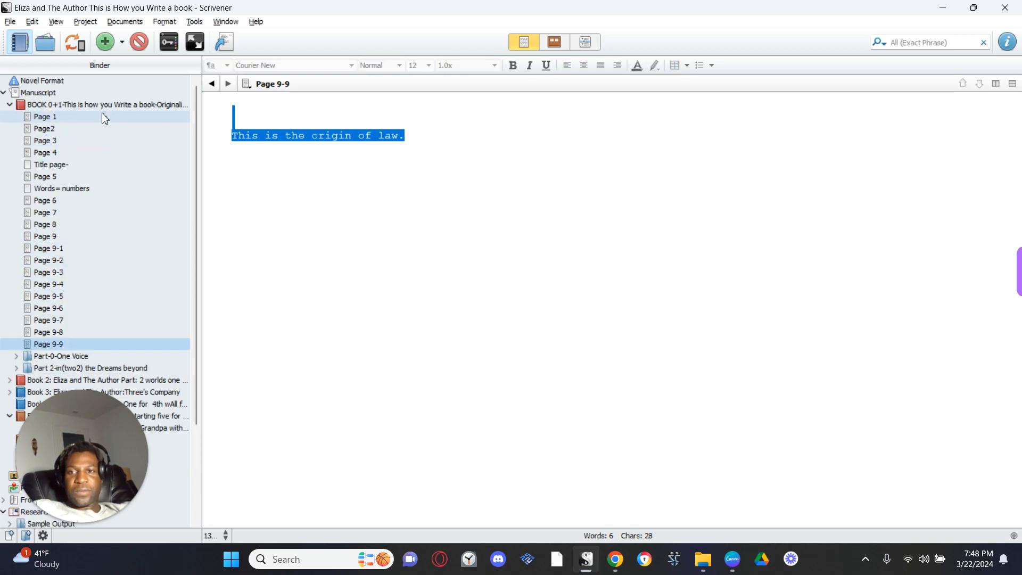
pyautogui.scroll(-15, 457, 345)
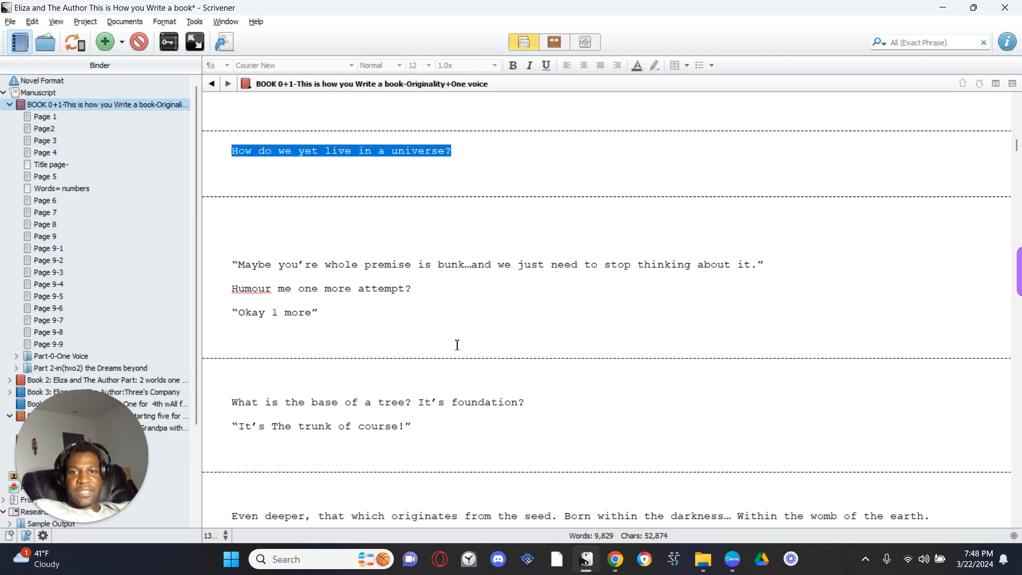
pyautogui.scroll(-15, 442, 366)
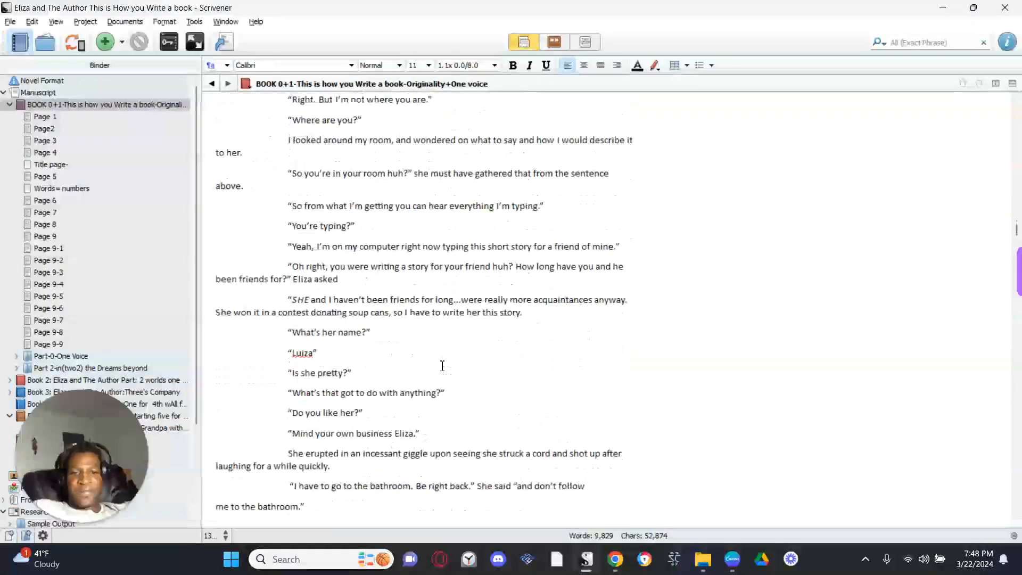
# - Switch to Canva, present the book full screen from the cover, and advance to the following page
pyautogui.hotkey('alt', 'Tab')
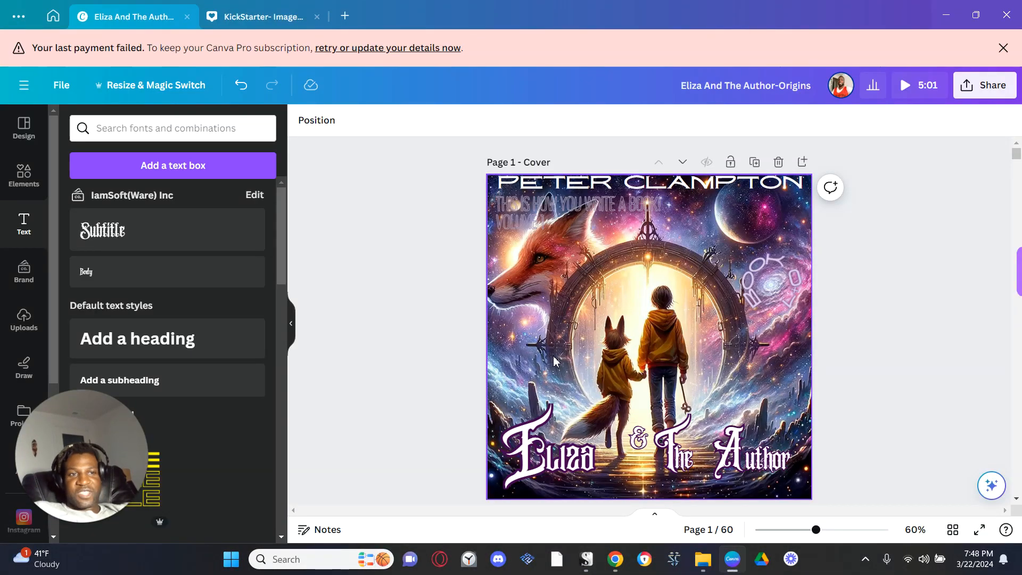
pyautogui.click(979, 530)
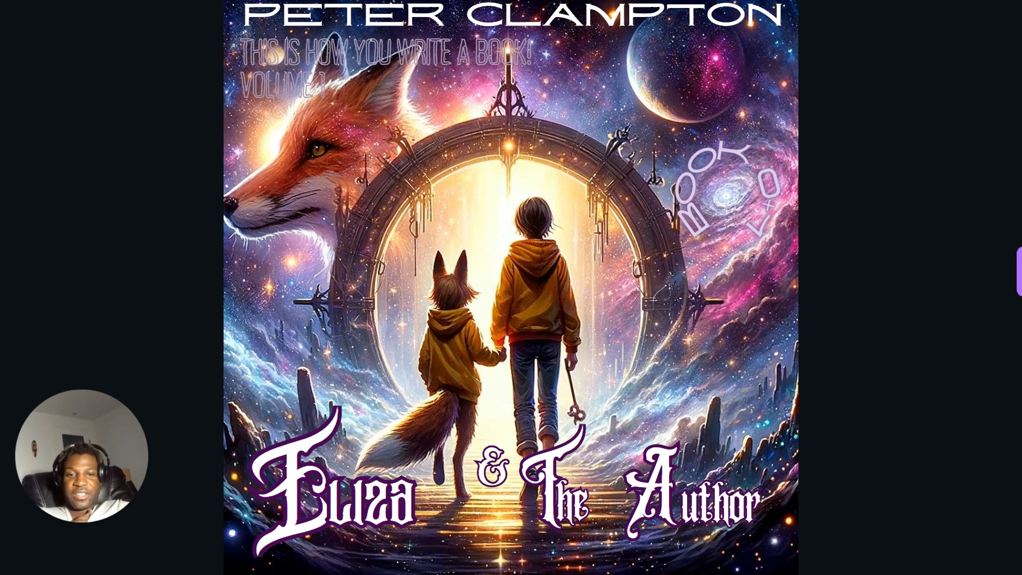
pyautogui.press('Right')
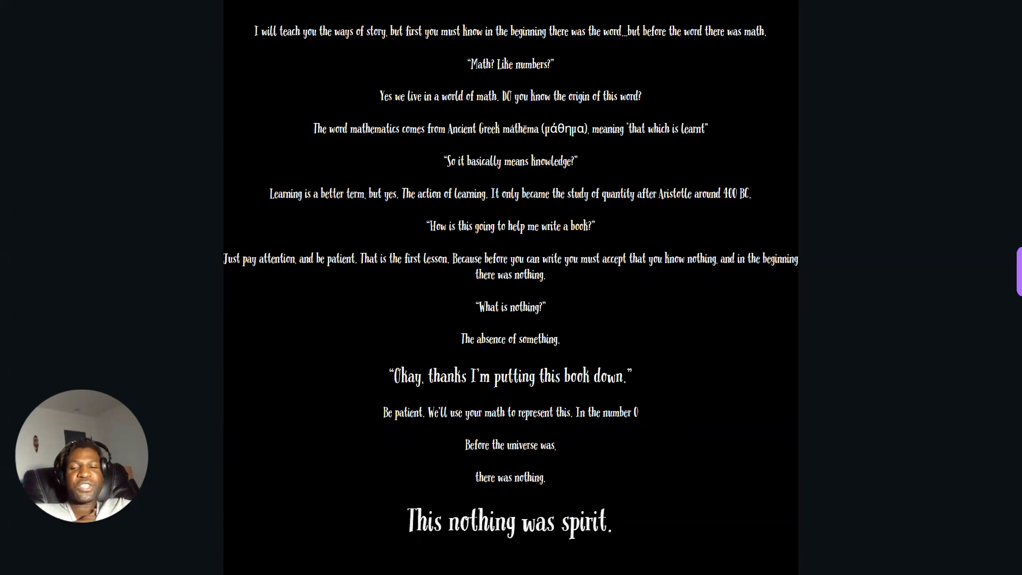